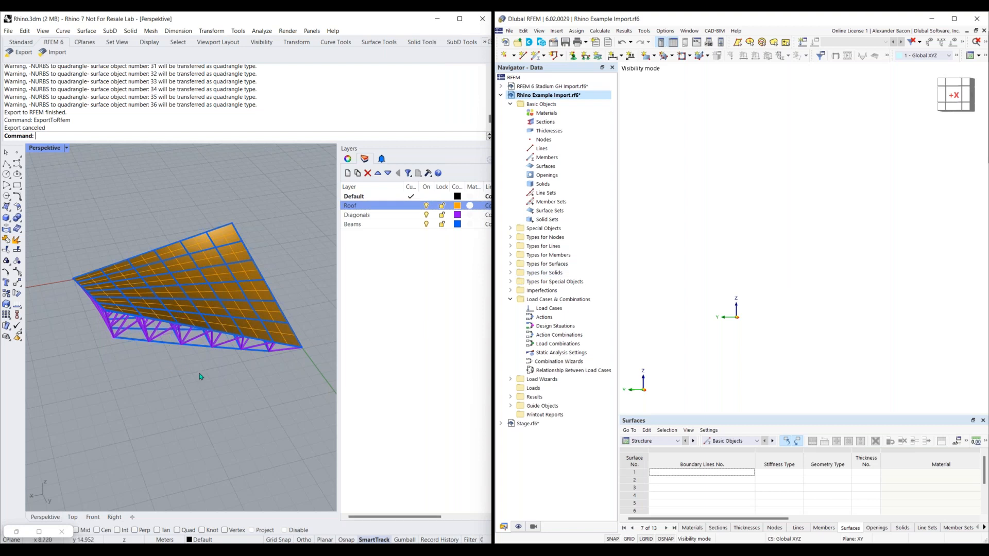
Inspect a roof panel and the lower chord beam surface, and read the beam's geometry type in its object details
right_click_drag(210, 382, 231, 315)
scroll(232, 315, "up", 3)
left_click(232, 314)
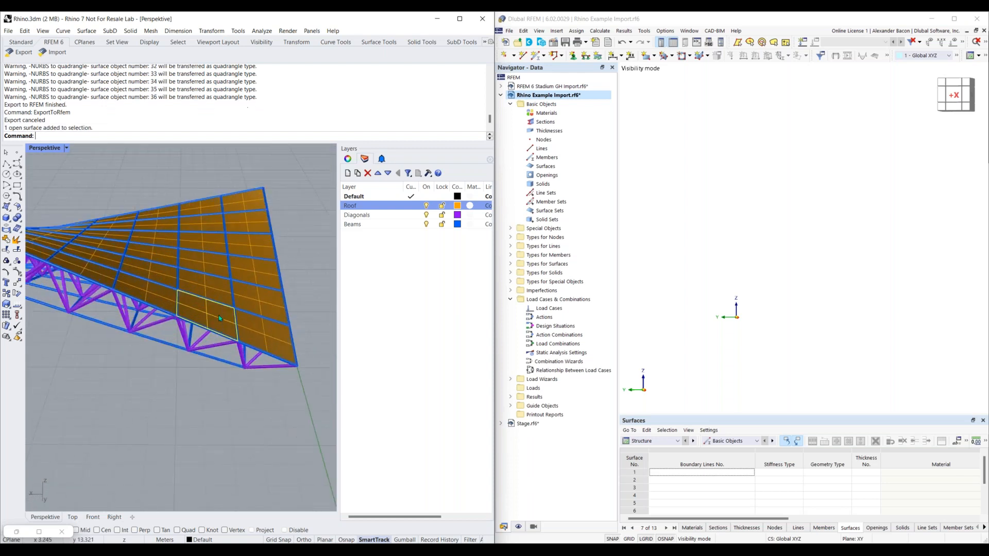
left_click(152, 341)
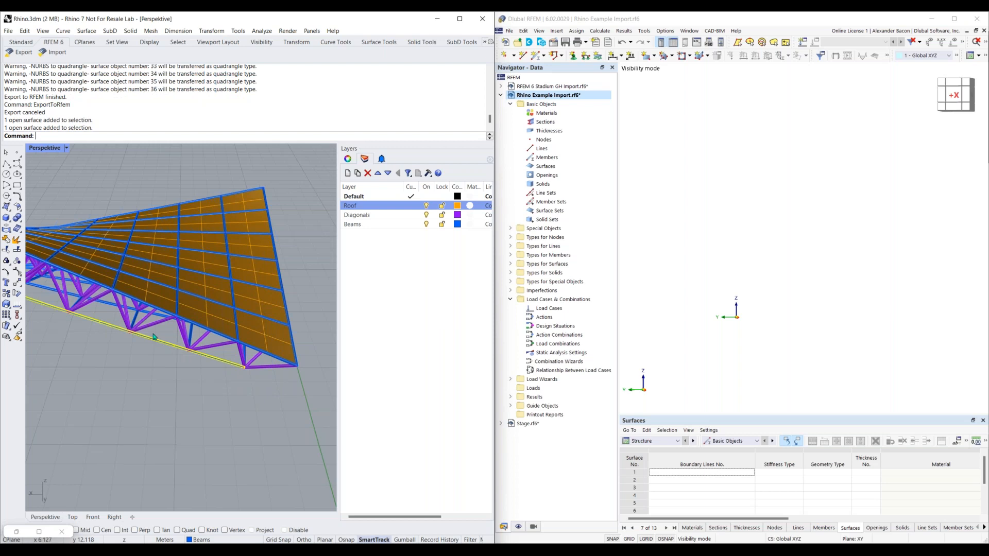
right_click_drag(153, 337, 126, 341)
left_click(348, 158)
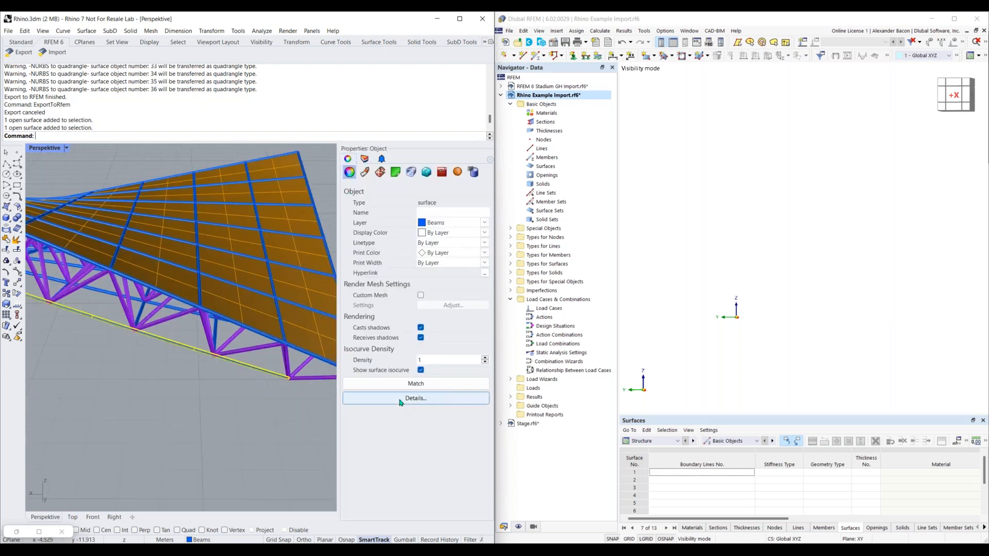
left_click(405, 399)
left_click_drag(159, 289, 225, 289)
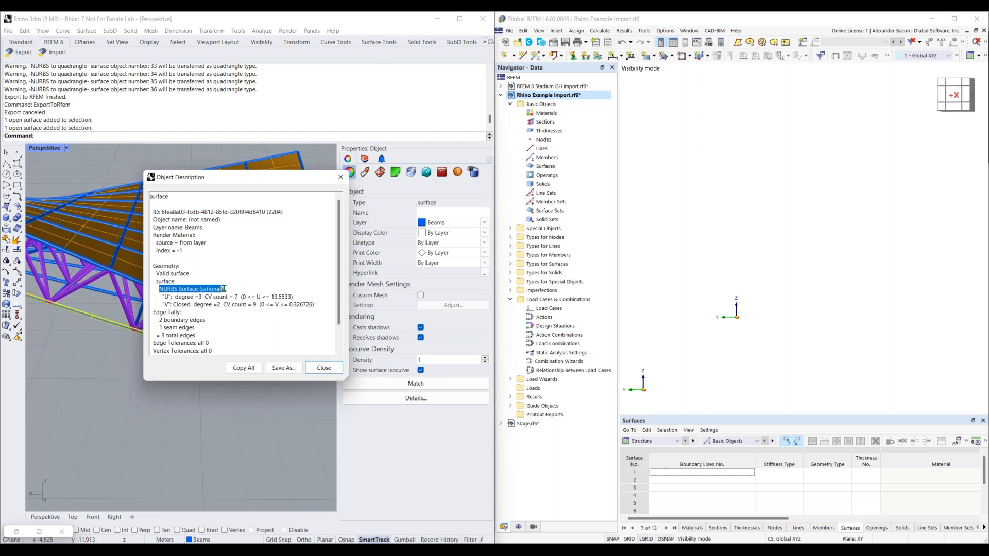
left_click(324, 368)
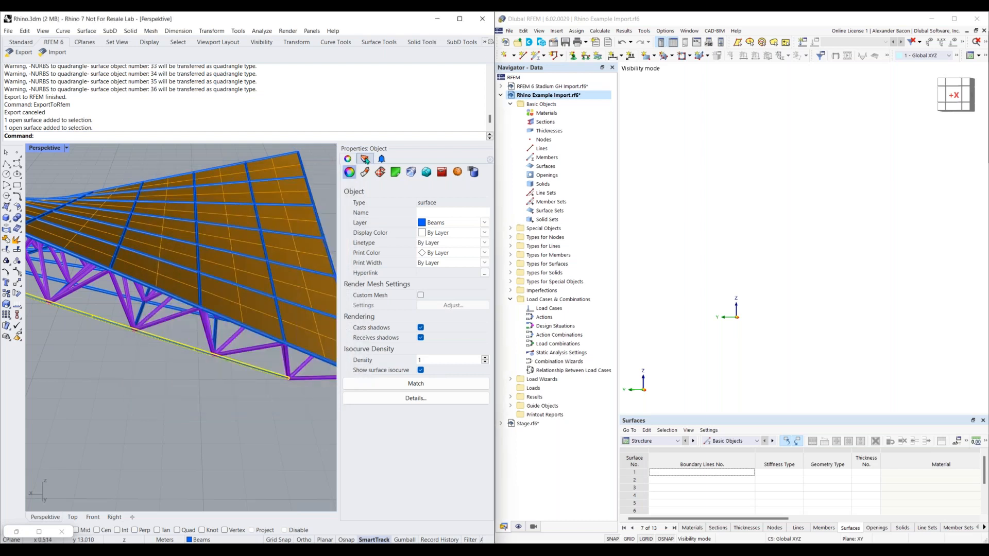
Check which geometry belongs to the Roof, Diagonals and Beams layers by hiding and showing each layer in turn
left_click(365, 159)
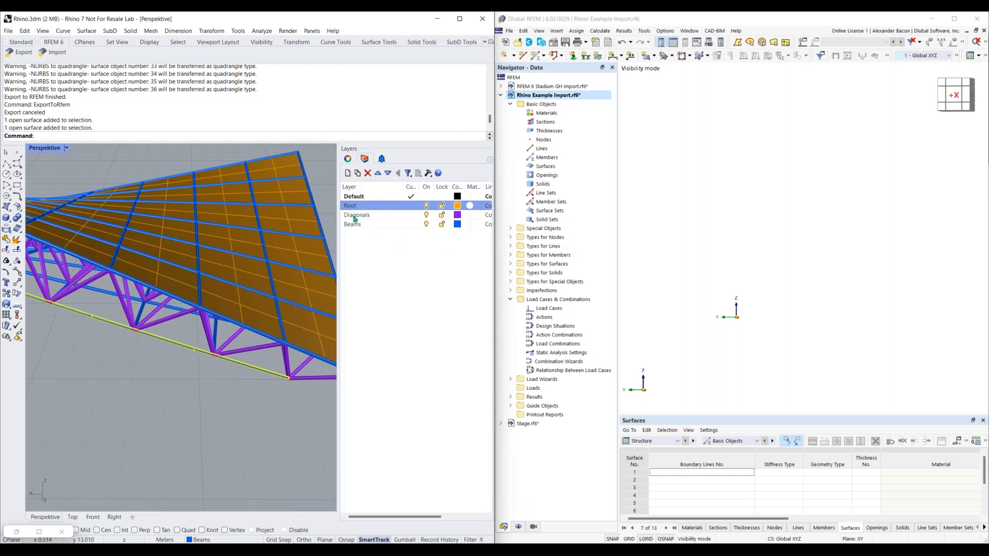
left_click(426, 206)
left_click(426, 205)
left_click(426, 214)
left_click(427, 215)
left_click(426, 224)
left_click(427, 224)
scroll(188, 423, "down", 3)
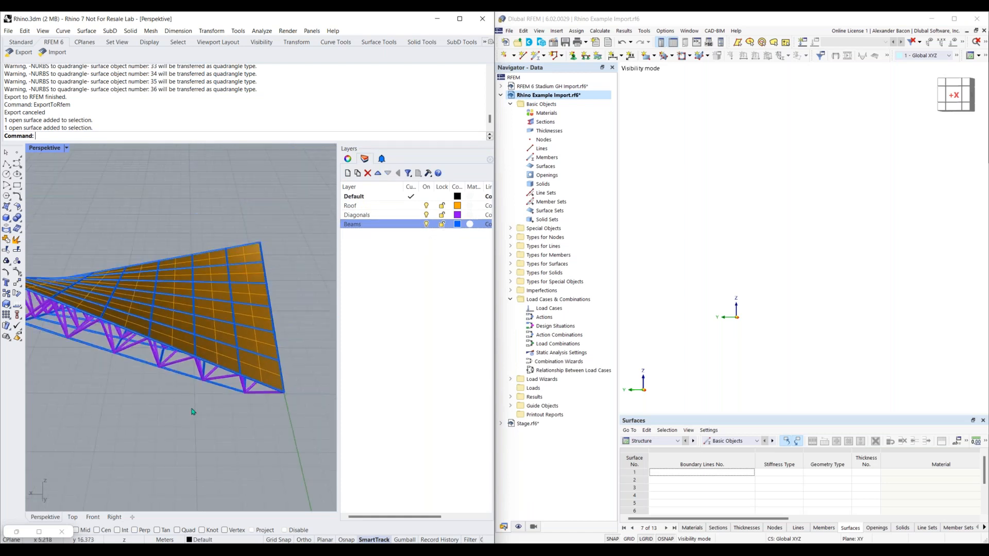
scroll(142, 374, "down", 2)
right_click_drag(121, 378, 226, 375)
scroll(149, 370, "up", 2)
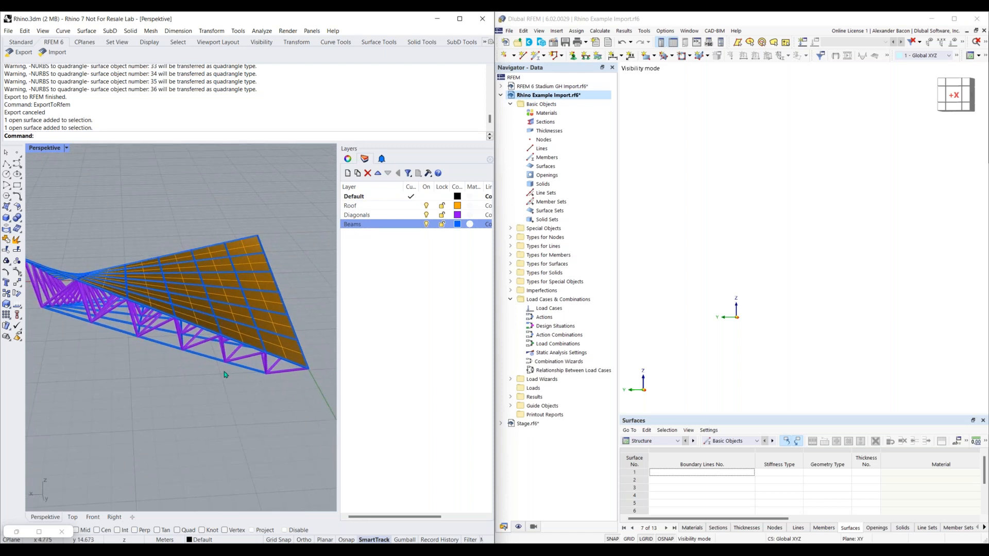
Start an export to RFEM 6 in Overwrite mode, restricted to the Roof and Diagonals layers
left_click(484, 42)
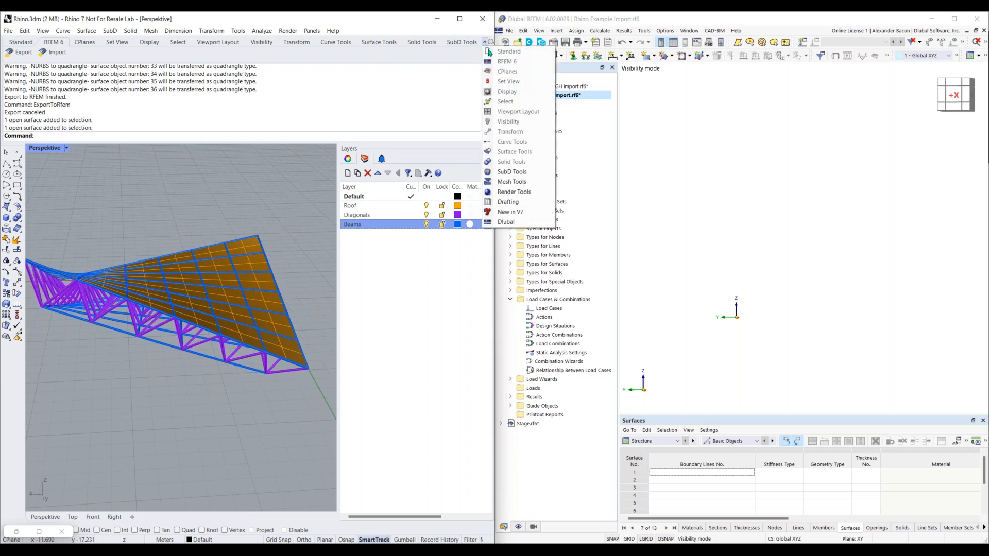
key("Escape")
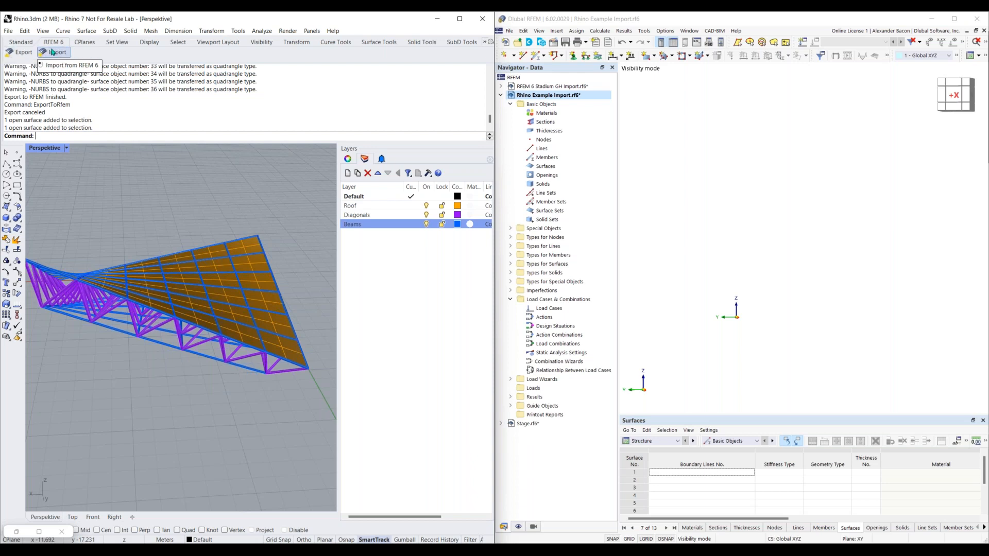
left_click(21, 52)
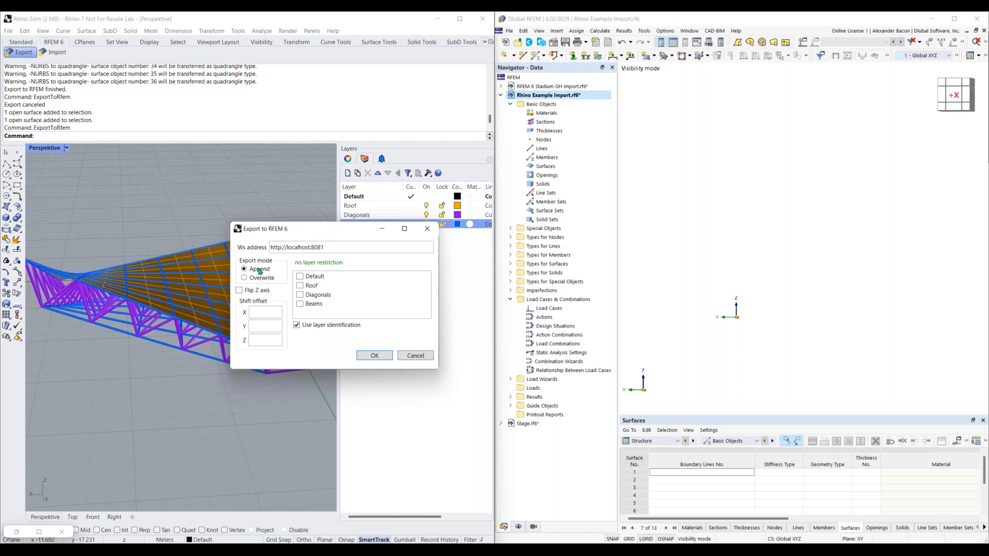
left_click(261, 279)
left_click(263, 328)
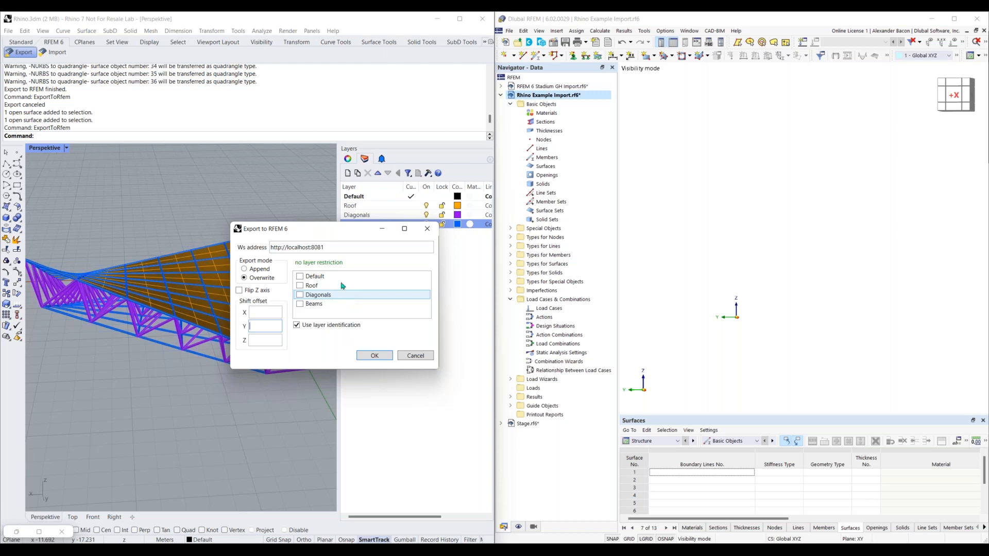
left_click(301, 285)
left_click(300, 295)
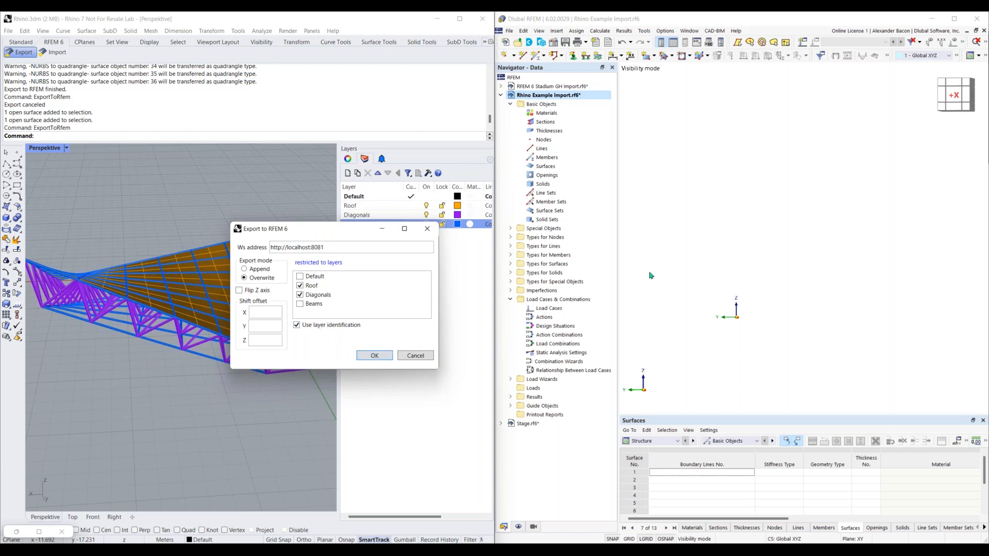
Switch to RFEM and check in the program options whether the WebService server starts automatically with the application
left_click(666, 31)
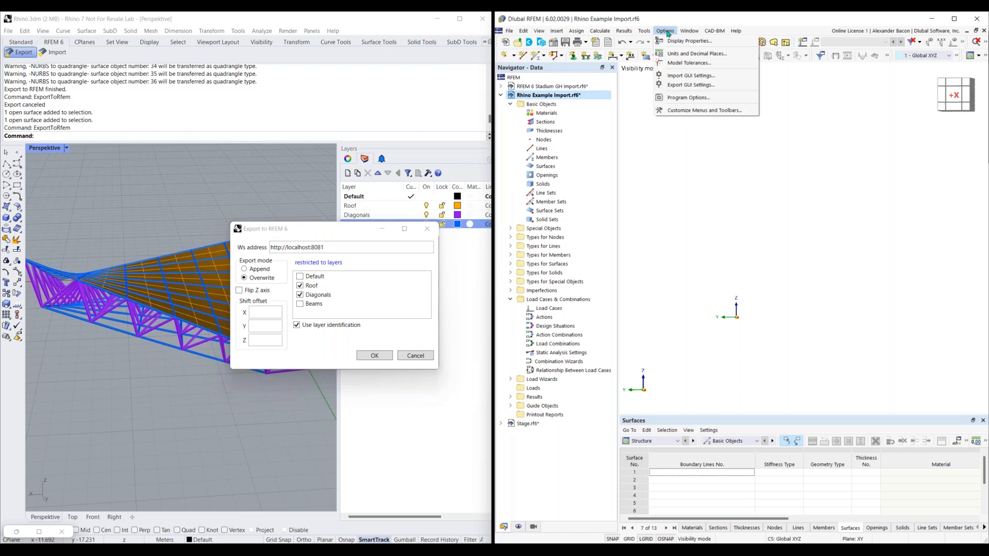
left_click(684, 101)
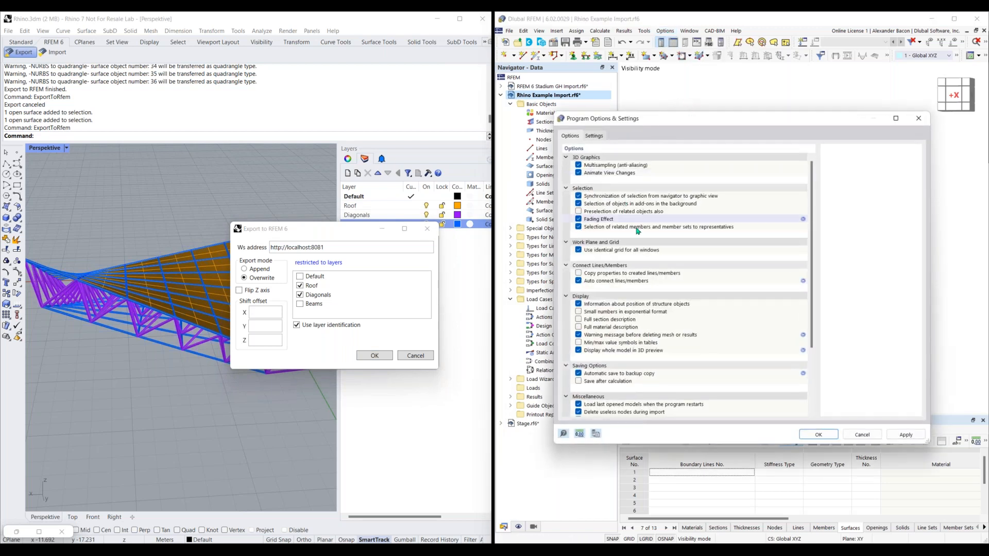
scroll(637, 232, "down", 4)
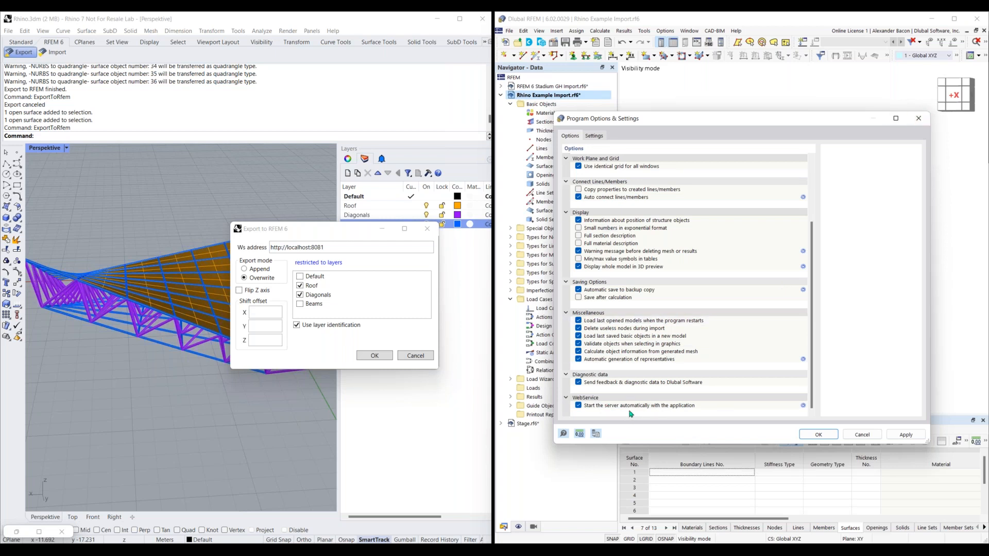
left_click(920, 118)
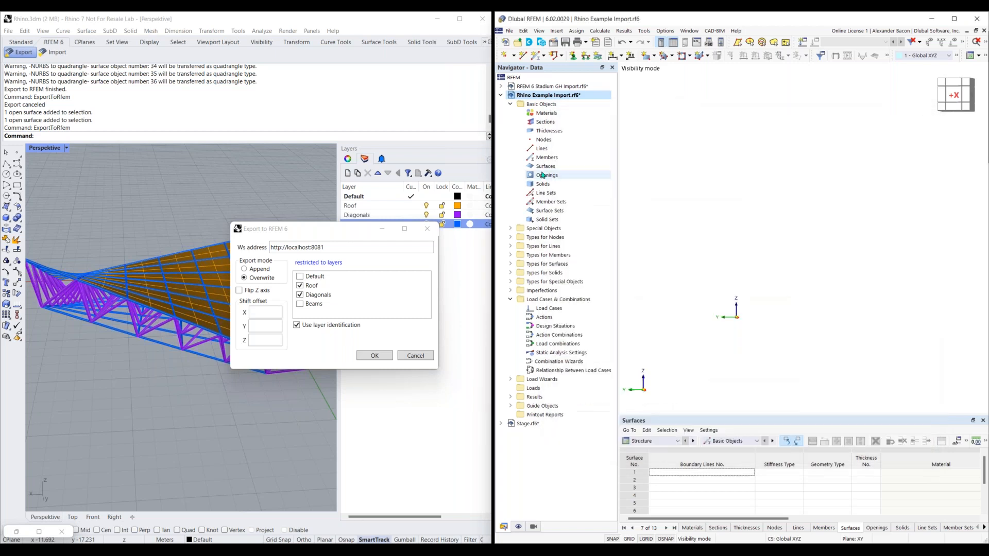
Run the Rhino export and abort the external application's connection that locks the RFEM model
left_click(376, 360)
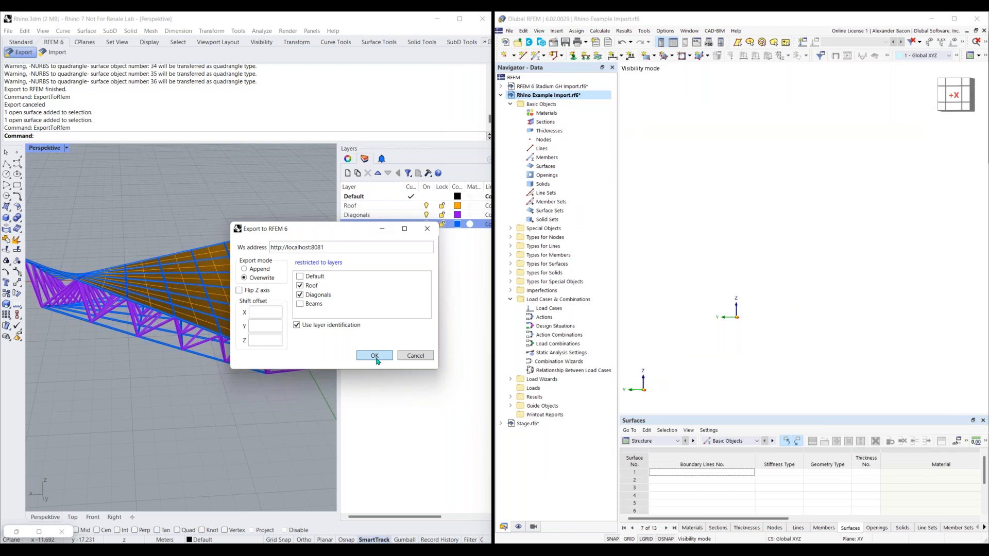
left_click(375, 357)
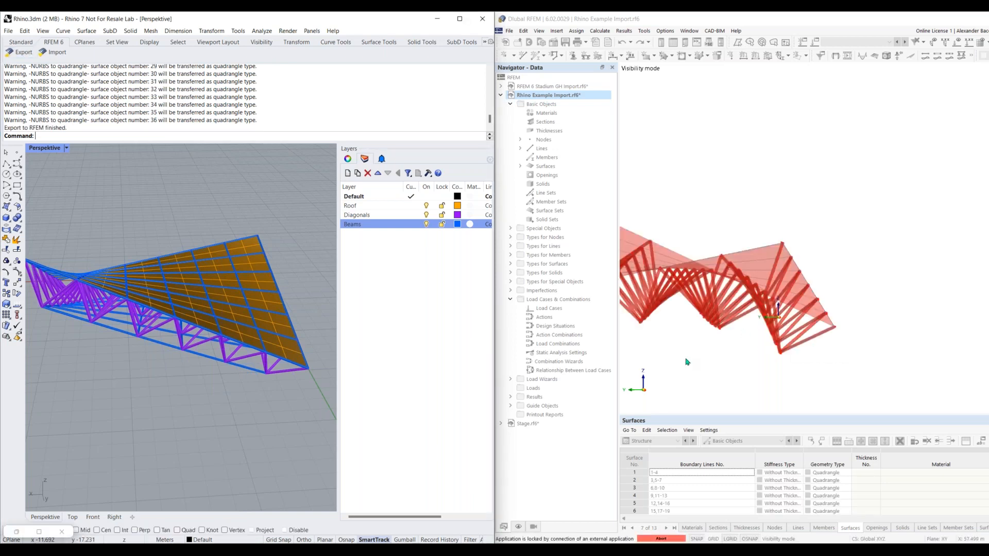
middle_click_drag(732, 359, 773, 360, "ctrl")
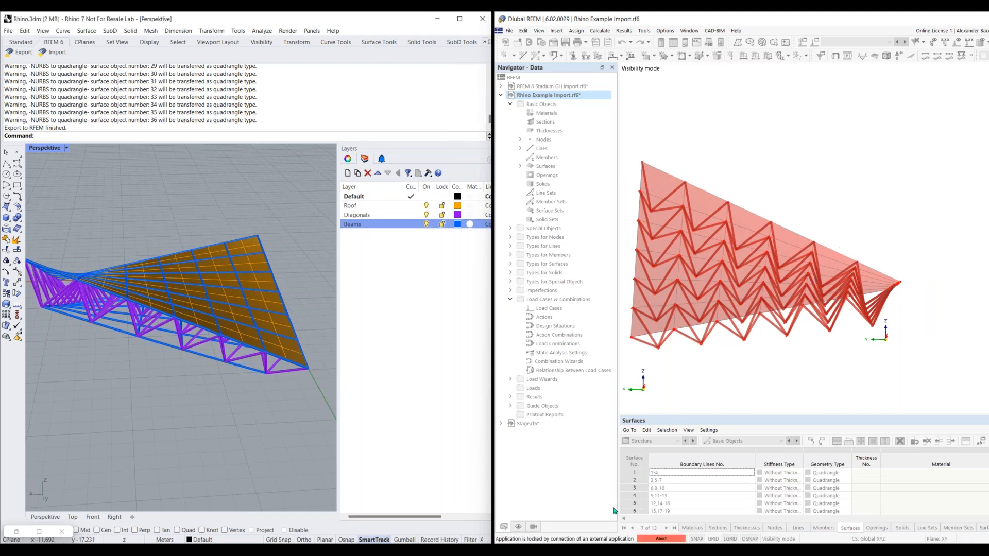
left_click(661, 539)
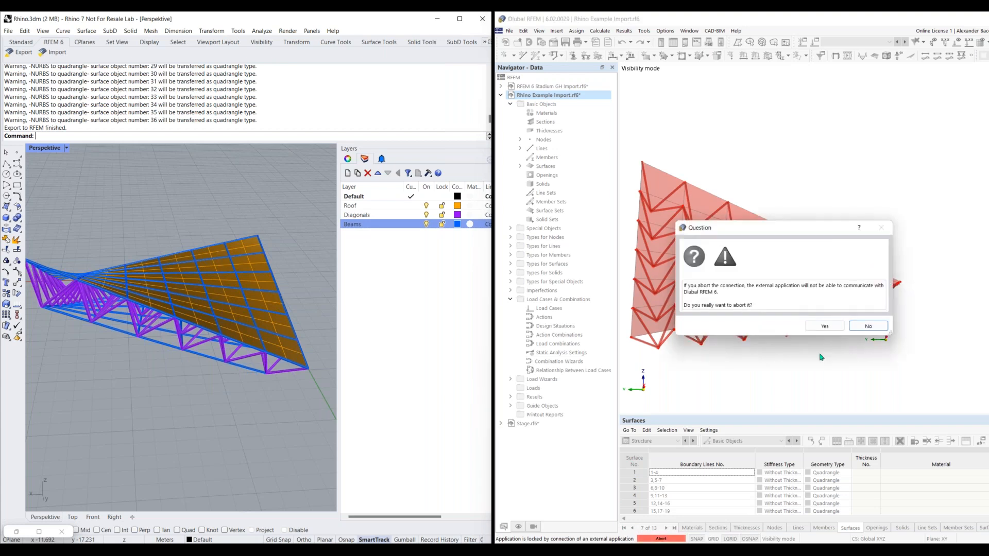
left_click(825, 327)
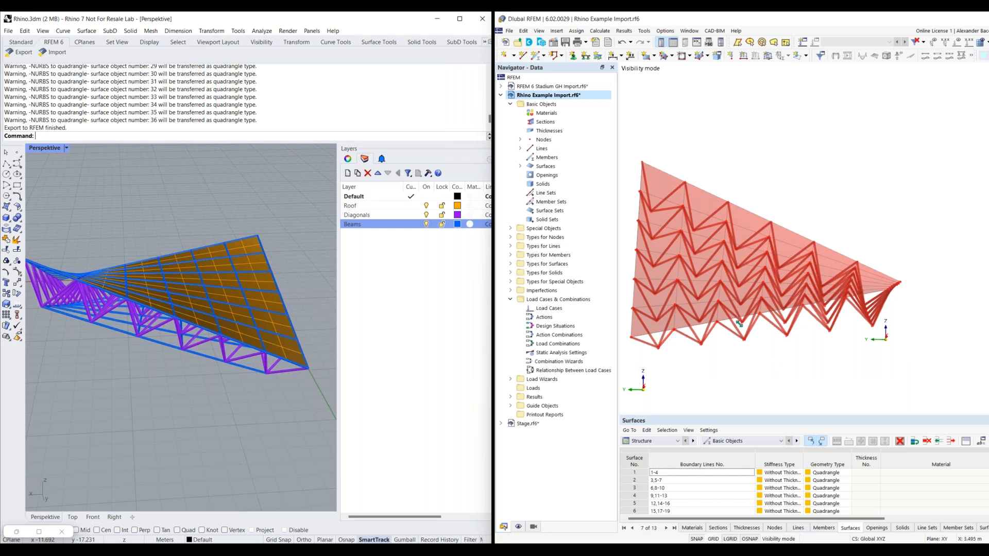
Select a roof surface in the imported model and examine the layer names in the Surfaces table's Comment column
middle_click_drag(748, 321, 735, 307, "ctrl")
left_click(735, 307)
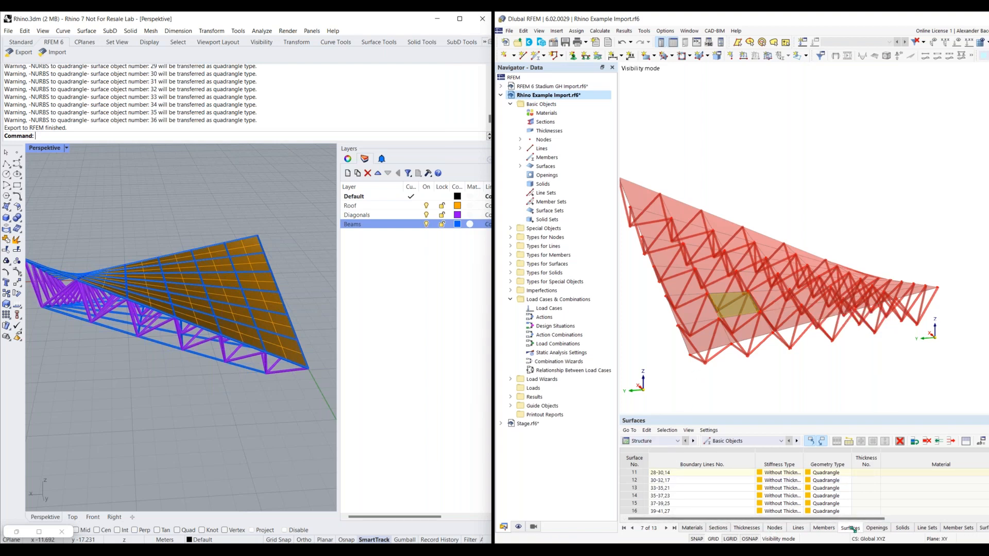
left_click_drag(840, 519, 983, 517)
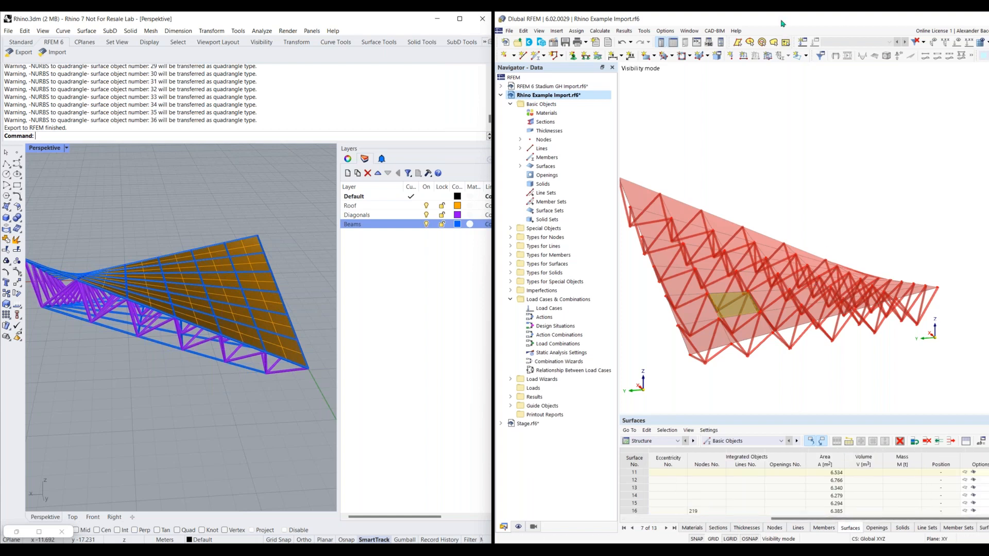
key("super+Right")
left_click_drag(731, 519, 978, 524)
scroll(927, 486, "down", 7)
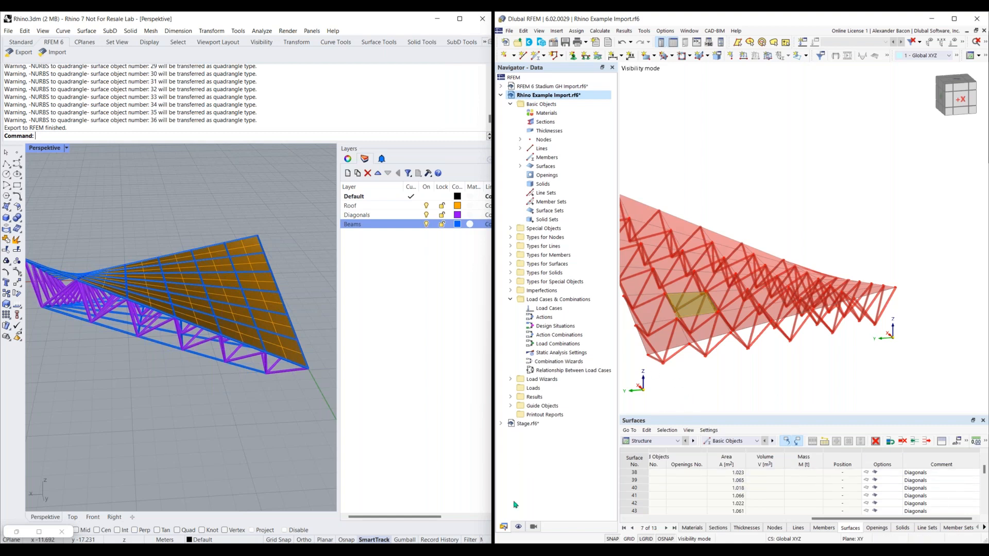
Create an object selection named Roof that picks surfaces whose Comment equals Roof
left_click(534, 528)
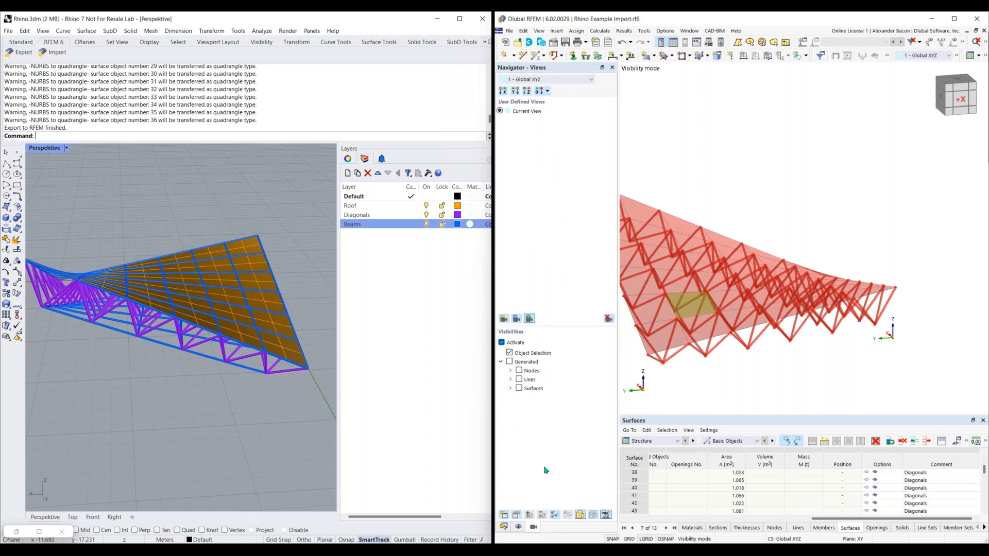
left_click(503, 515)
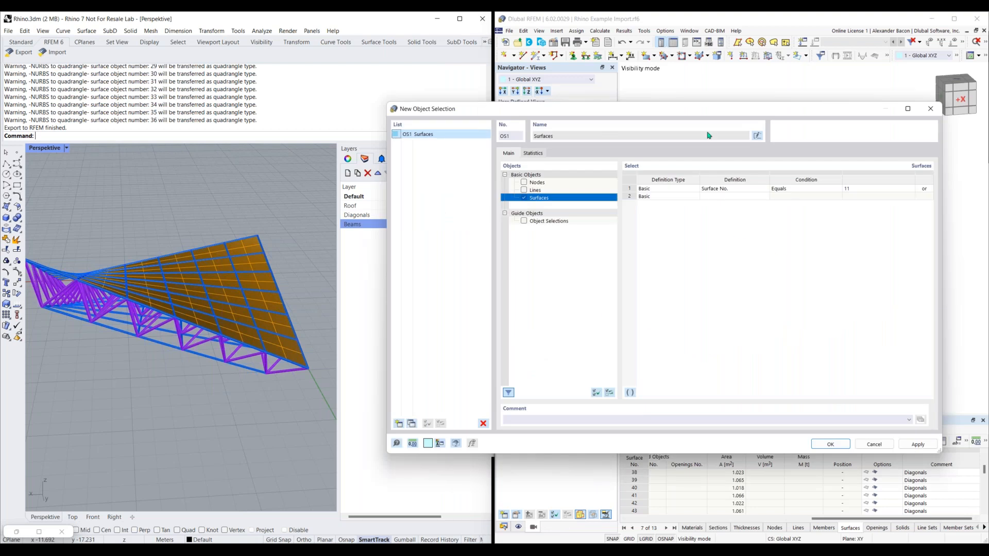
left_click(757, 136)
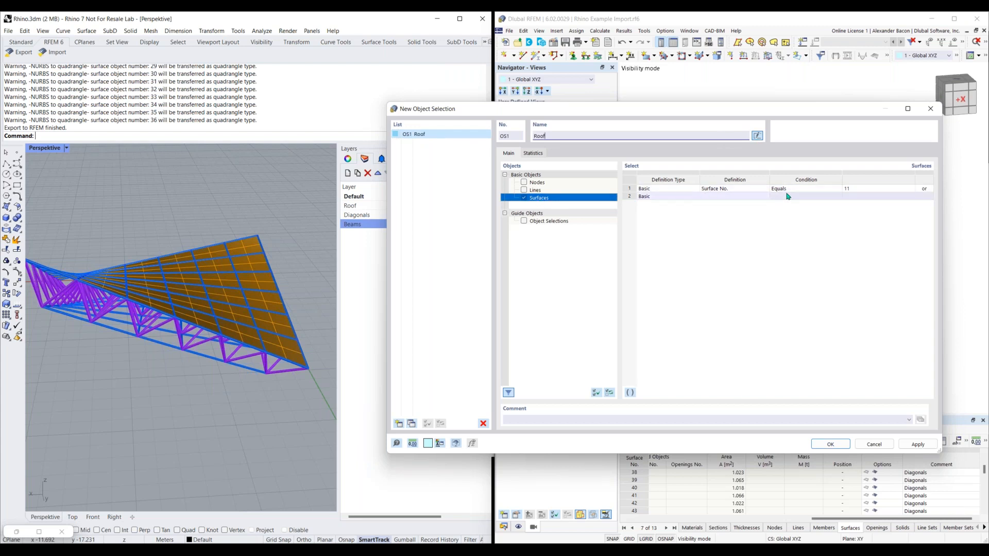
left_click(739, 192)
left_click(745, 192)
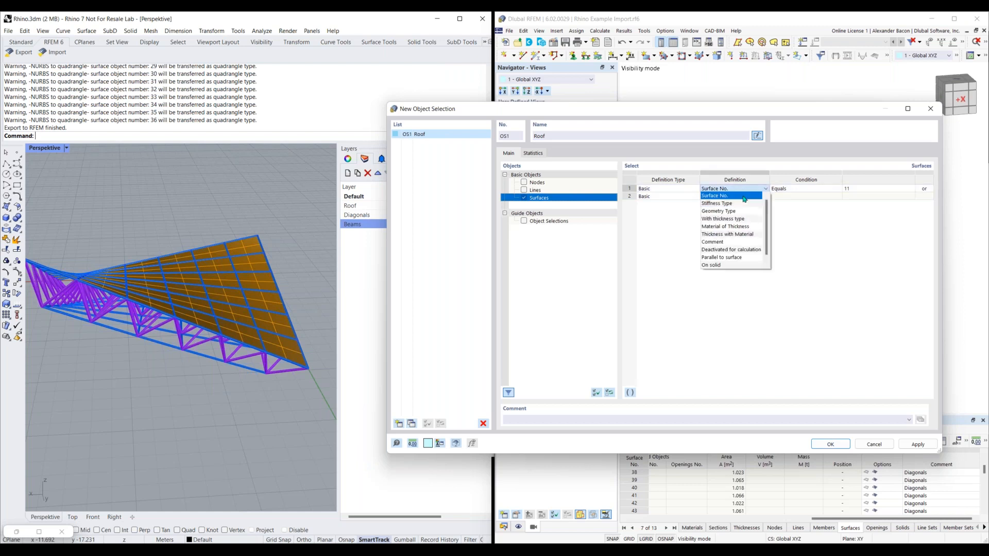
left_click(733, 242)
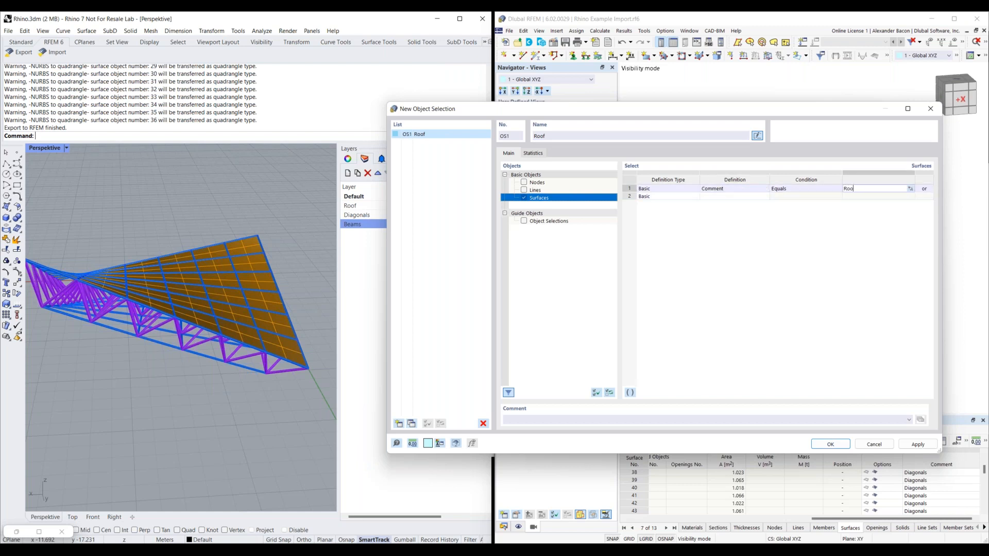
Duplicate the Roof object selection, name the copy Diagonals with Comment equal to Diagonals, and accept both selections
left_click(413, 425)
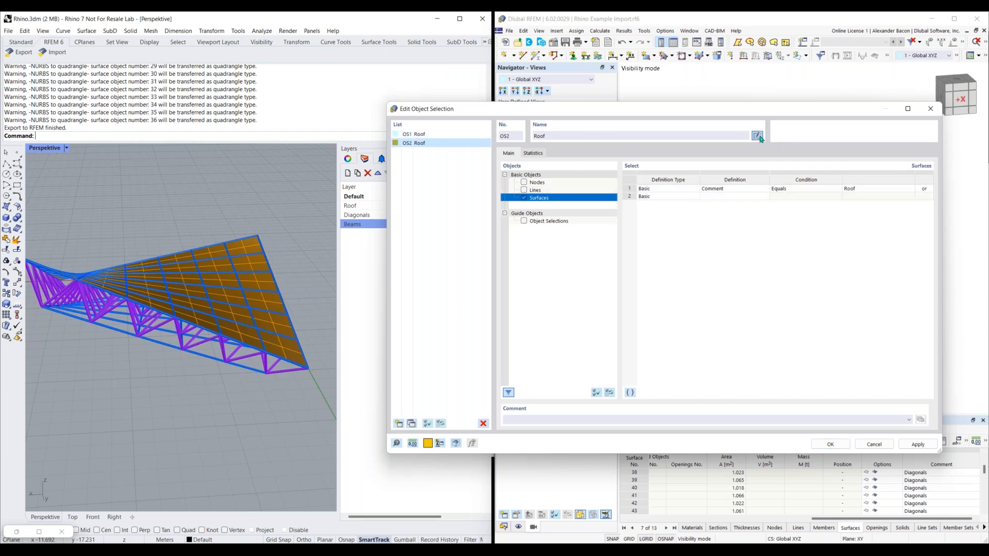
left_click(640, 138)
double_click(717, 136)
type("Roof")
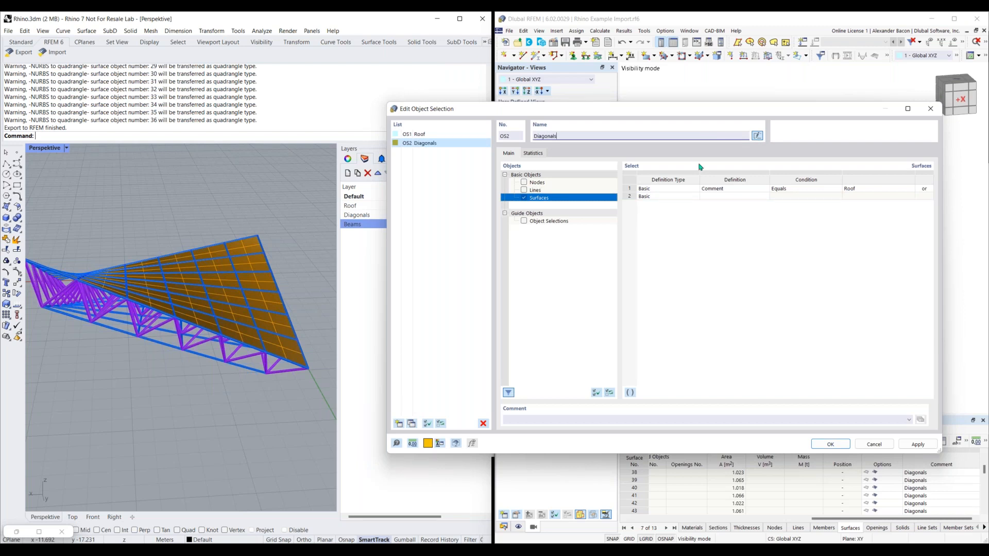
left_click(854, 189)
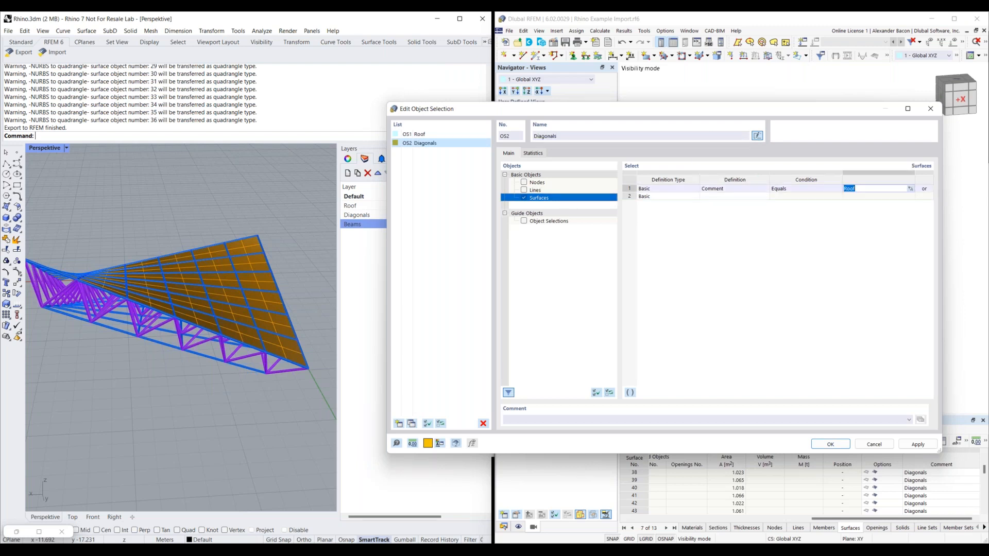
key("BackSpace")
key("Return")
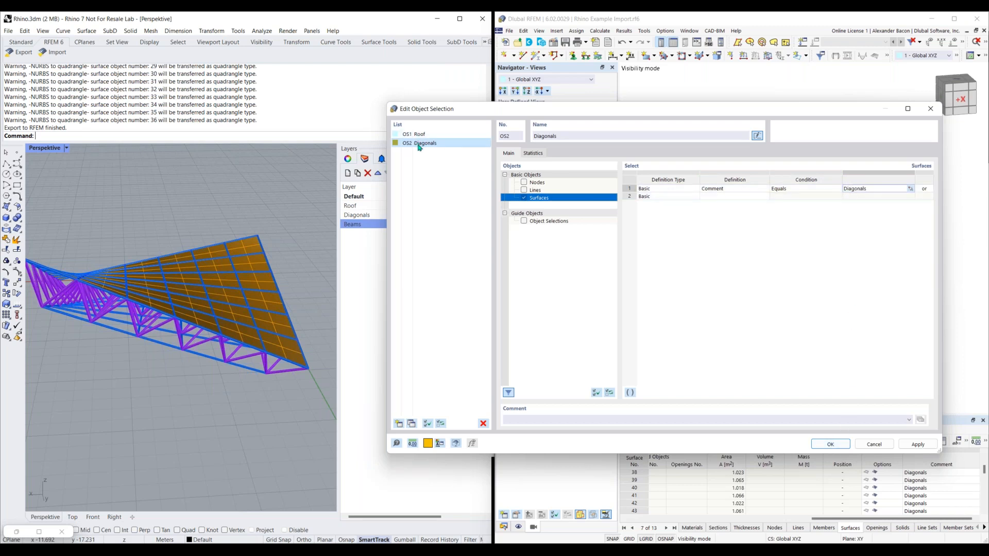
left_click(835, 443)
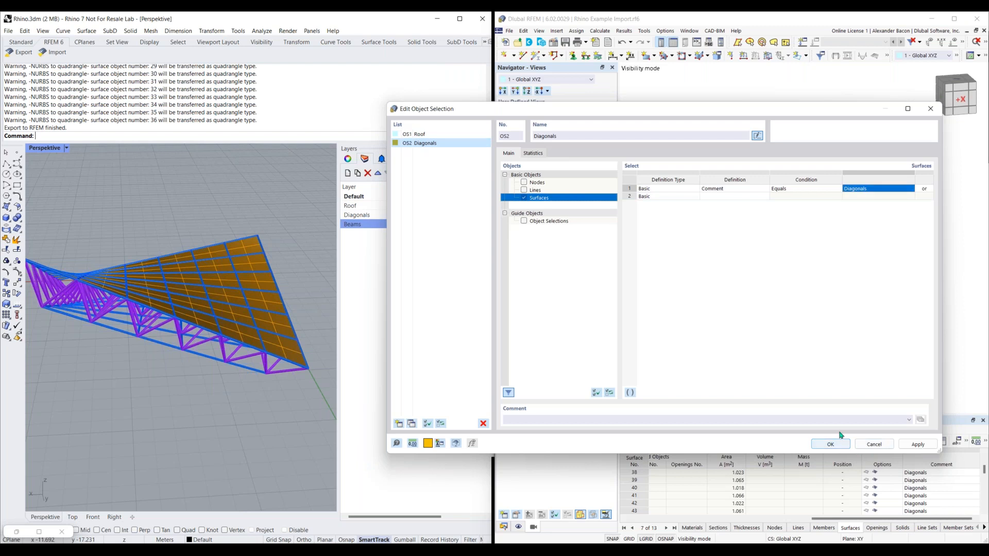
Accept the object selections and check the Roof and Diagonals groups by toggling their visibility off and on
left_click(836, 443)
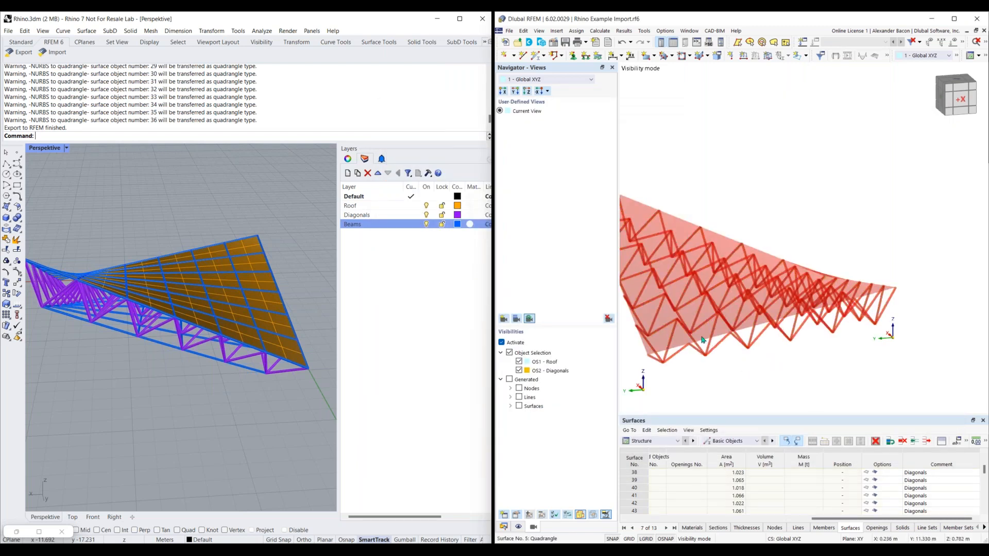
left_click(519, 362)
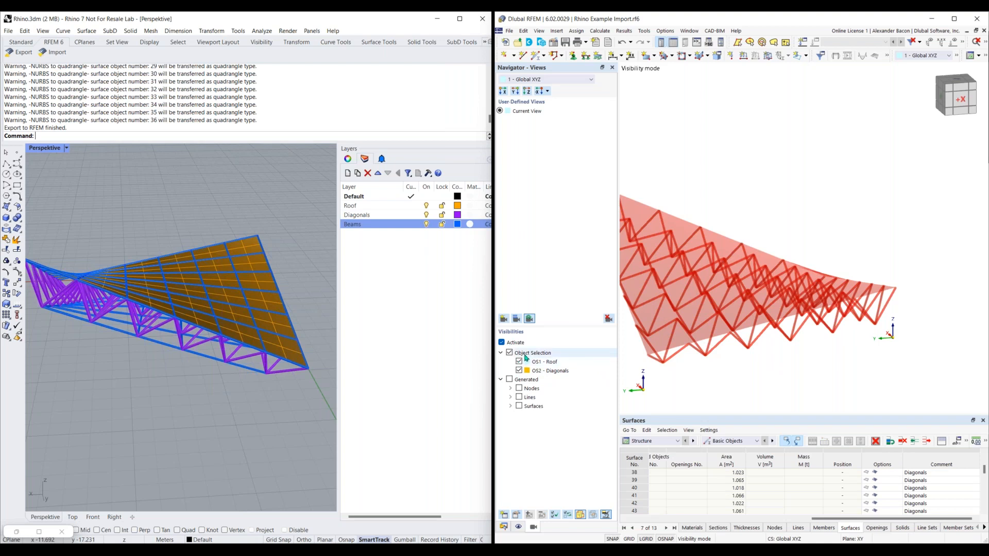
left_click(519, 362)
left_click(519, 371)
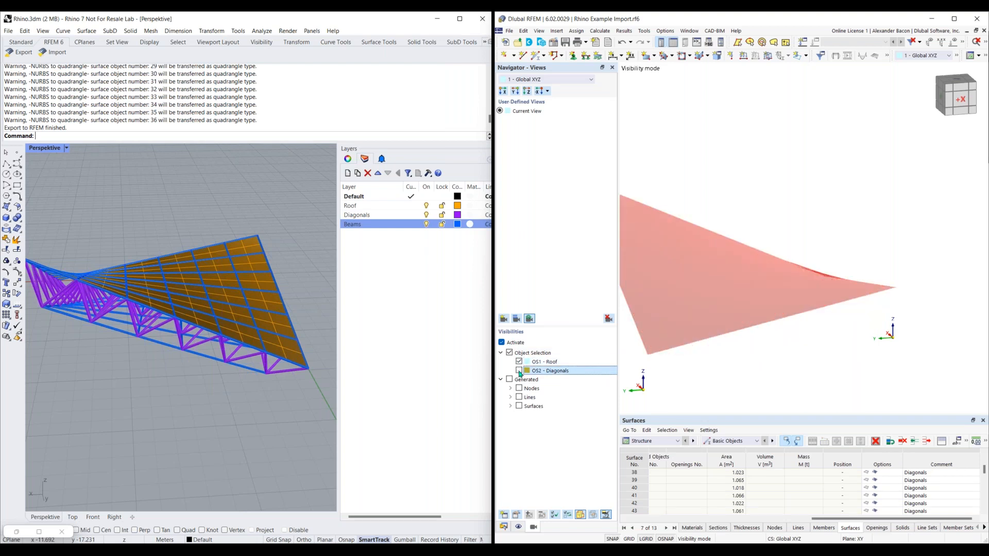
left_click(520, 371)
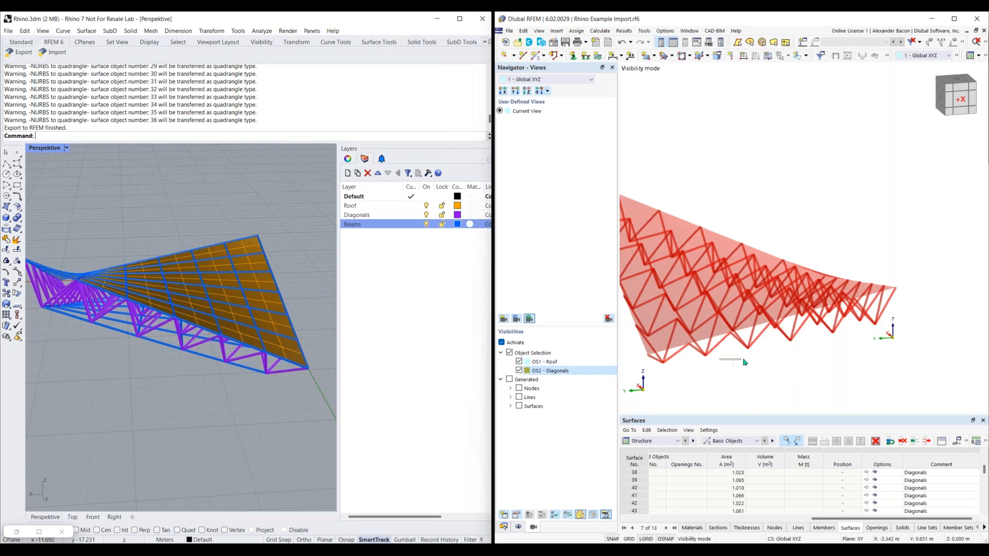
scroll(757, 342, "up", 5)
scroll(757, 342, "down", 4)
middle_click_drag(758, 342, 780, 348, "ctrl")
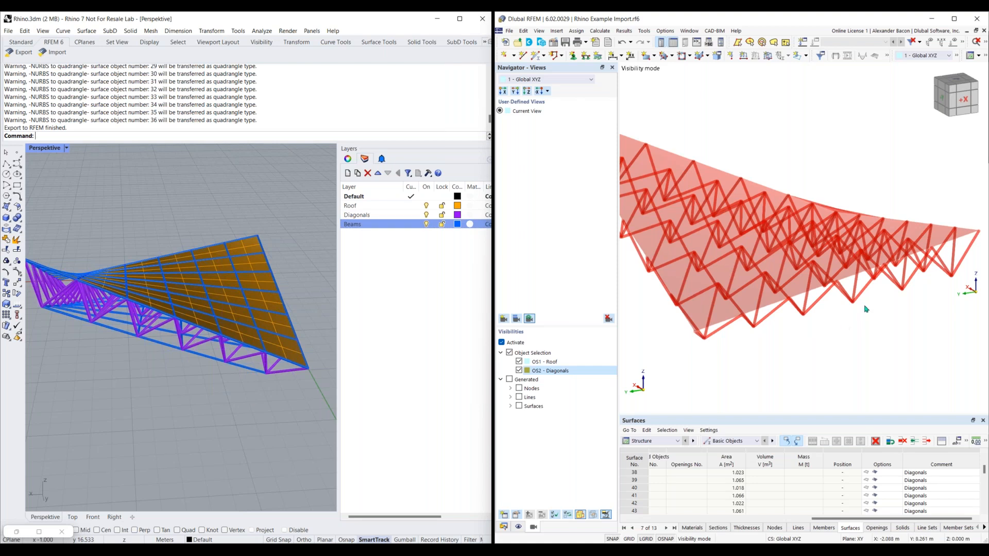
Activate the Stage.rf6 model from the list of open RFEM models
left_click(504, 526)
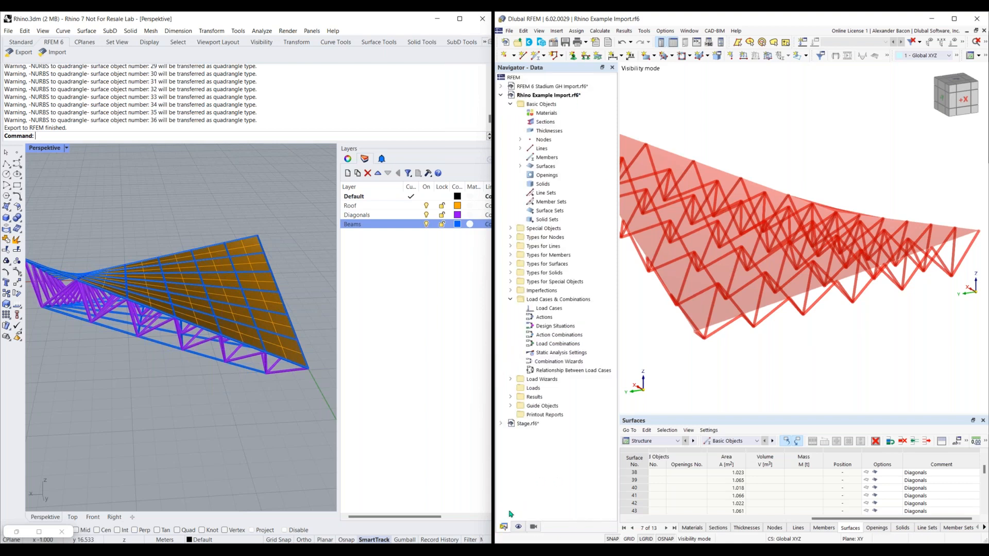
left_click(528, 424)
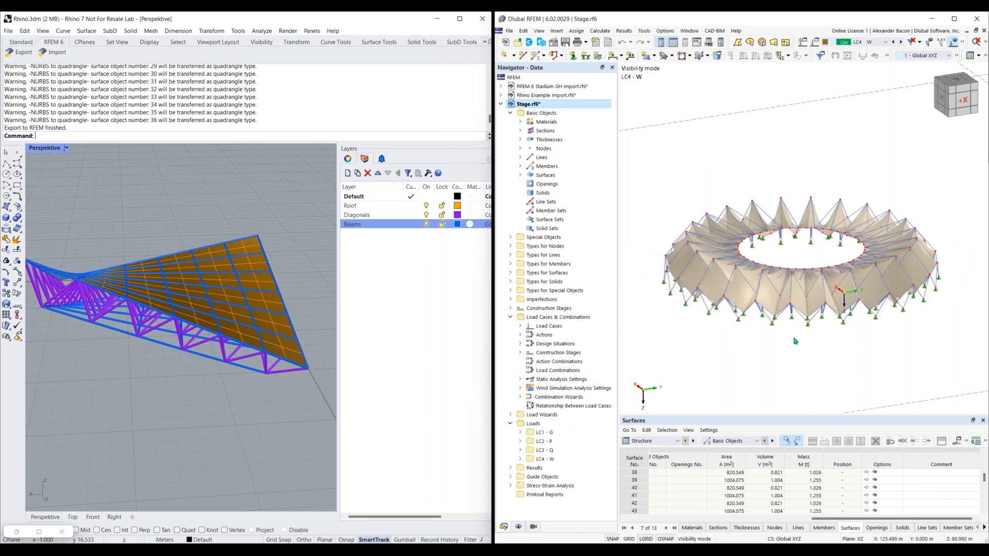
middle_click_drag(842, 277, 810, 301)
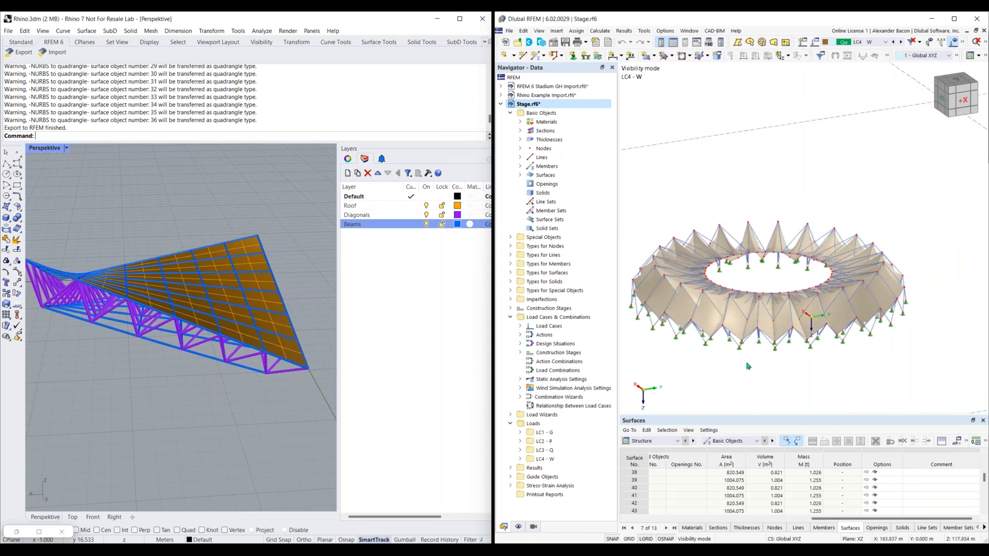
Switch to Chrome and look through the tensile membrane structure models on the Dlubal download page
key("super+Tab")
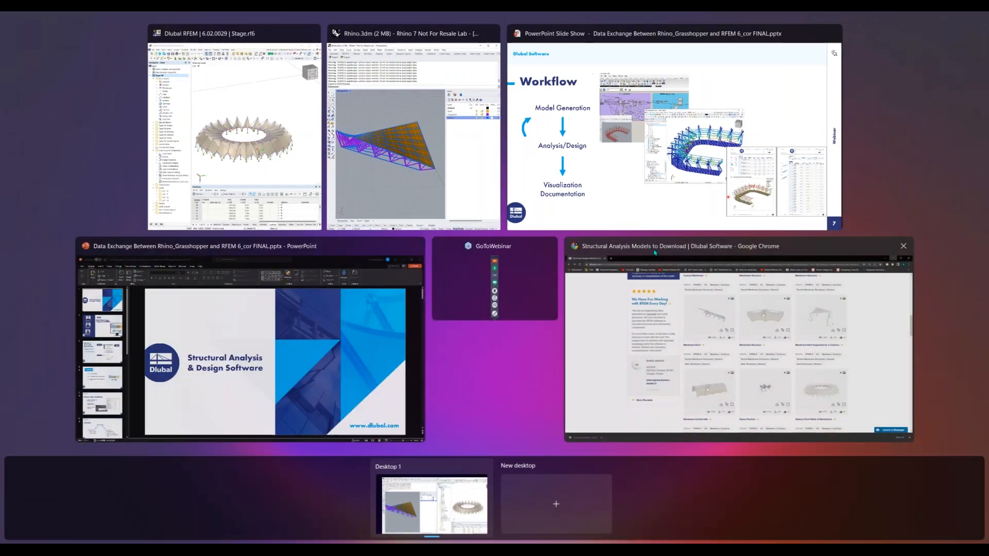
left_click(680, 342)
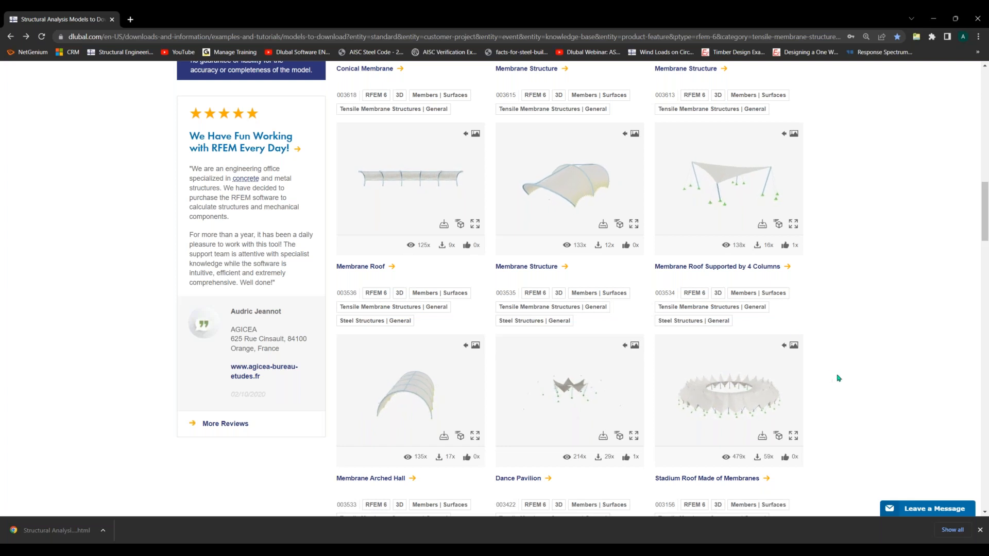
scroll(641, 333, "up", 2)
scroll(640, 333, "down", 2)
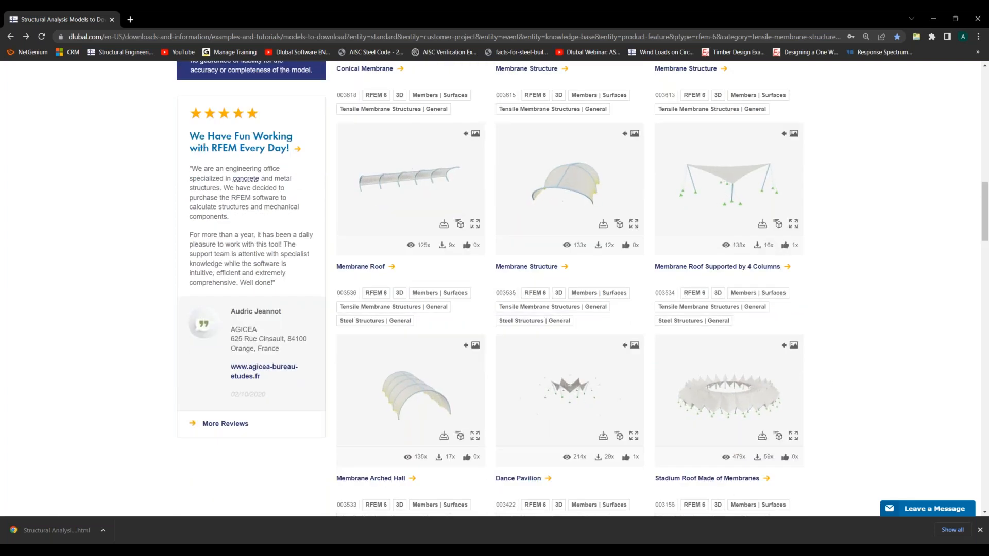
scroll(272, 96, "up", 5)
scroll(137, 134, "up", 1)
scroll(888, 349, "down", 2)
scroll(873, 330, "up", 3)
scroll(866, 299, "up", 6)
scroll(847, 309, "down", 10)
scroll(845, 329, "down", 15)
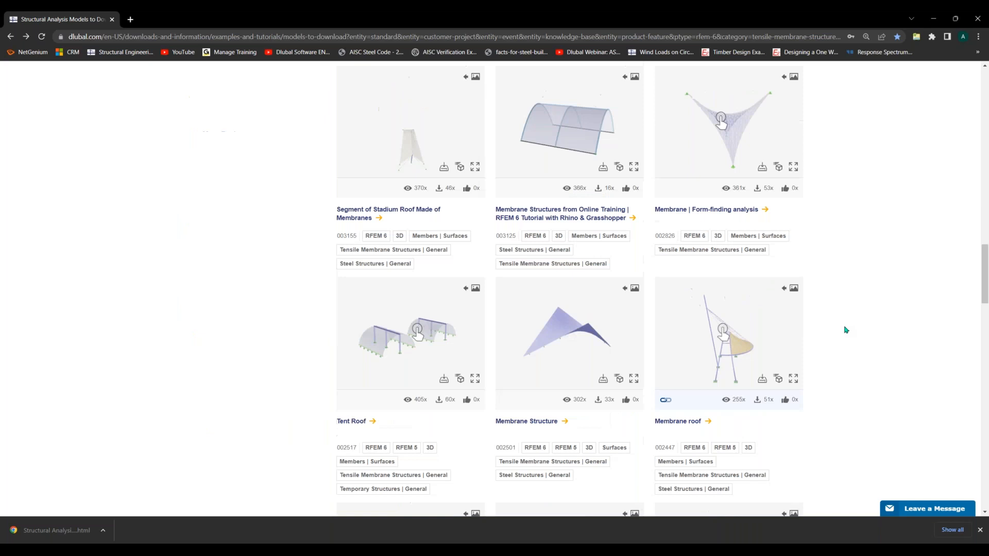
scroll(839, 349, "up", 12)
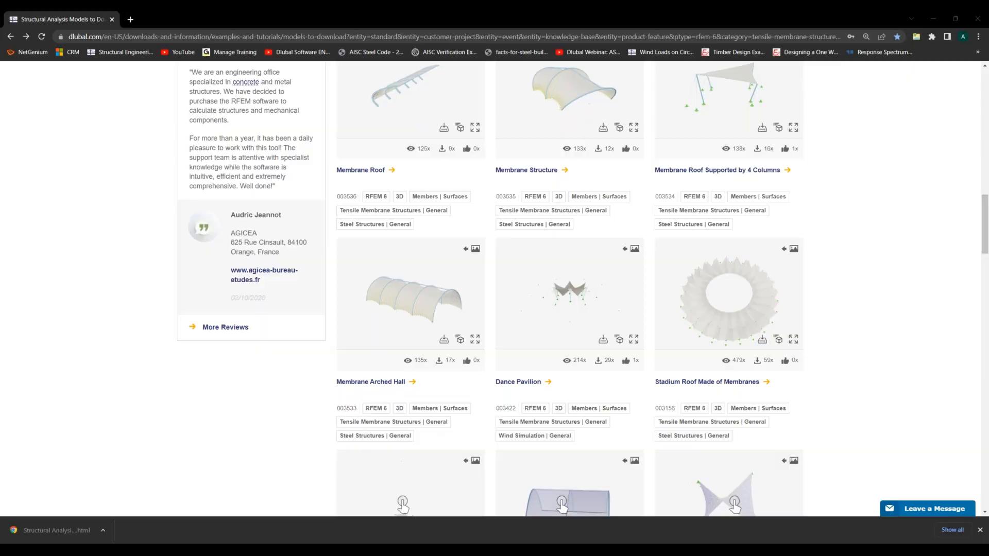
Switch back to Rhino and delete all surfaces of the roof and truss model
key("super+Tab")
left_click(614, 152)
key("super+Tab")
left_click(733, 164)
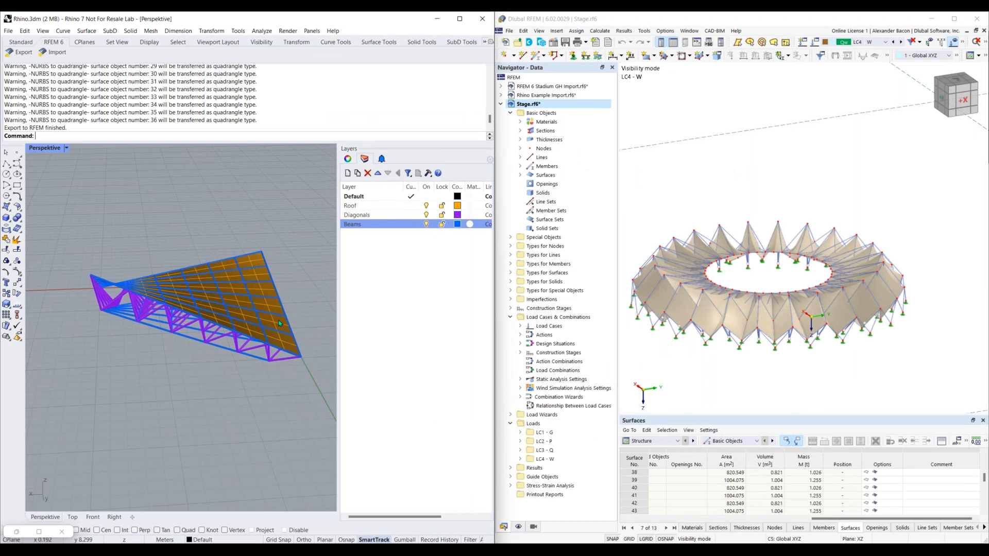
left_click_drag(309, 219, 63, 413)
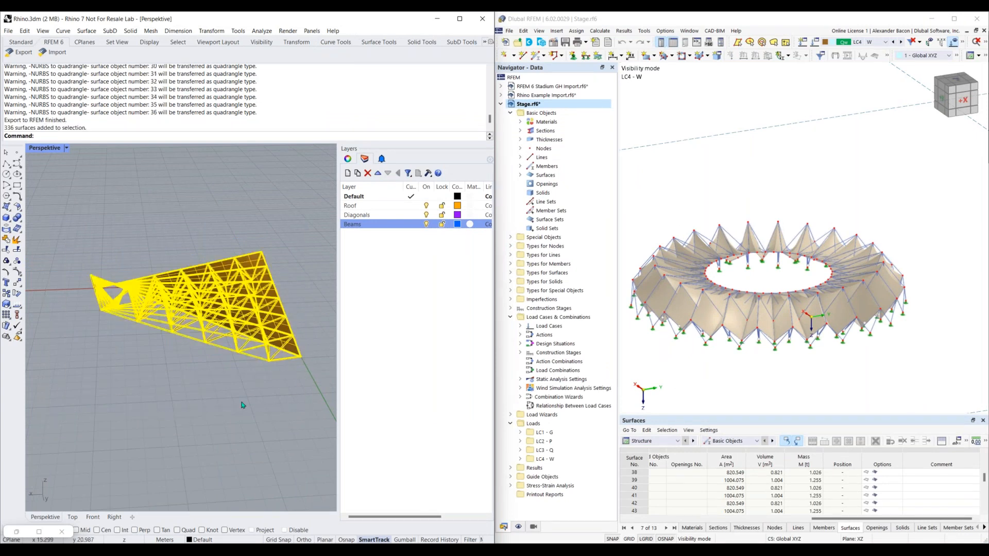
key("Delete")
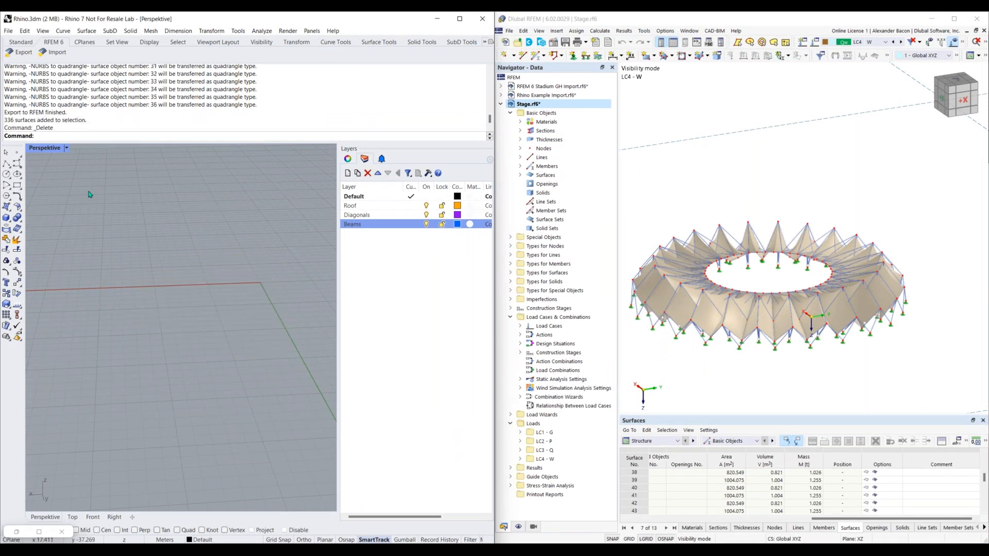
Import the stadium model from RFEM 6 into Rhino with Flip Z axis enabled and Roof as the specific layer
left_click(54, 54)
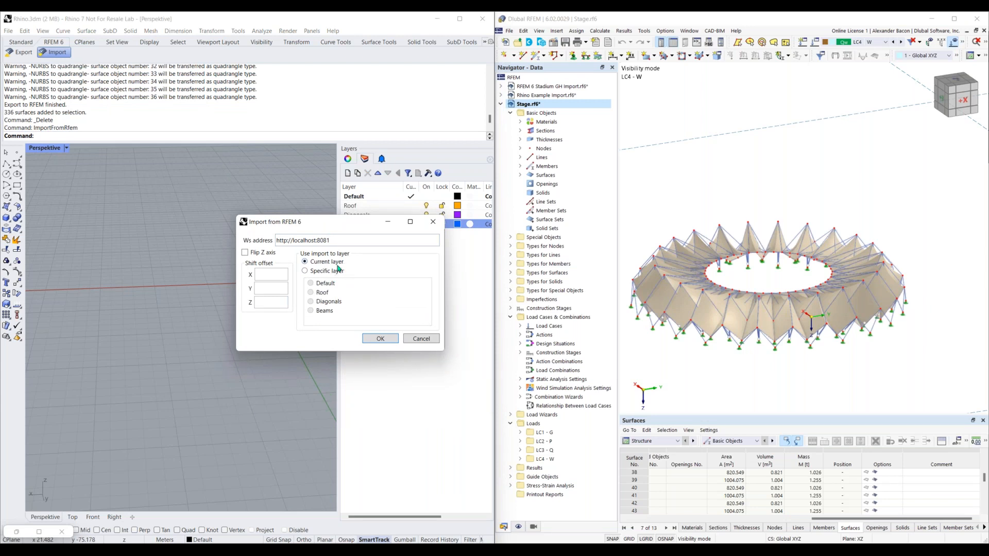
left_click(246, 253)
left_click(323, 273)
left_click(312, 292)
left_click(389, 341)
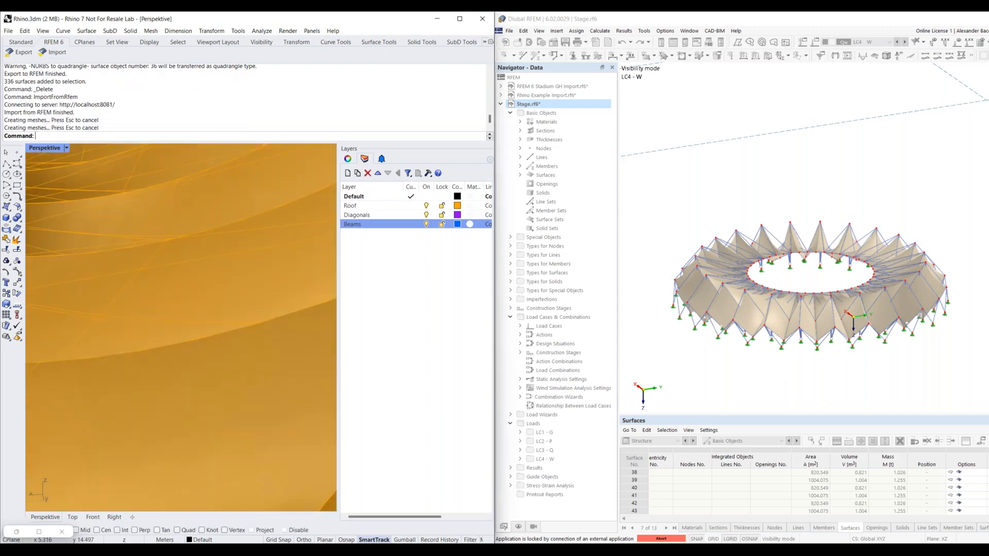
Bring the whole imported stadium roof into view and abort the external application's connection that locks RFEM
scroll(218, 381, "down", 6)
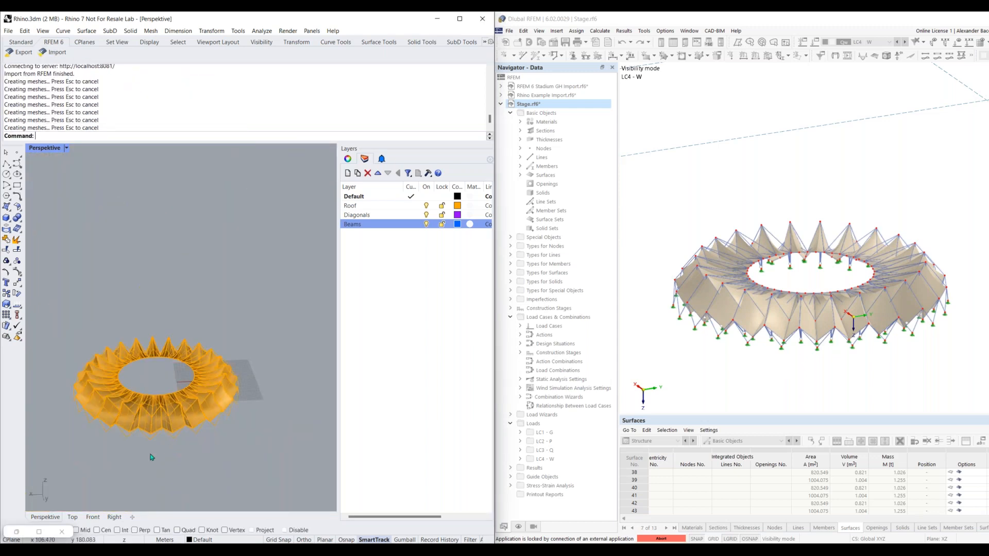
scroll(175, 439, "up", 4)
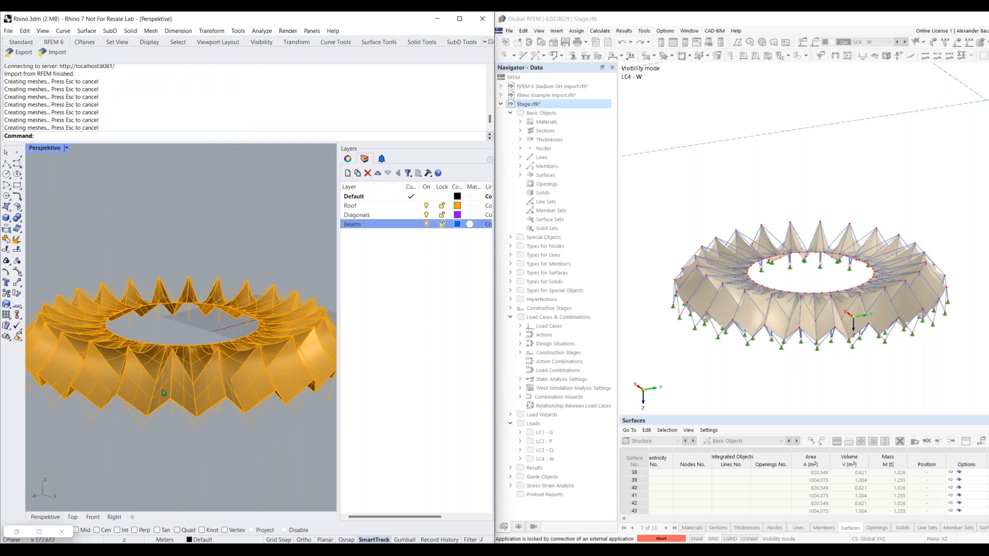
left_click(670, 541)
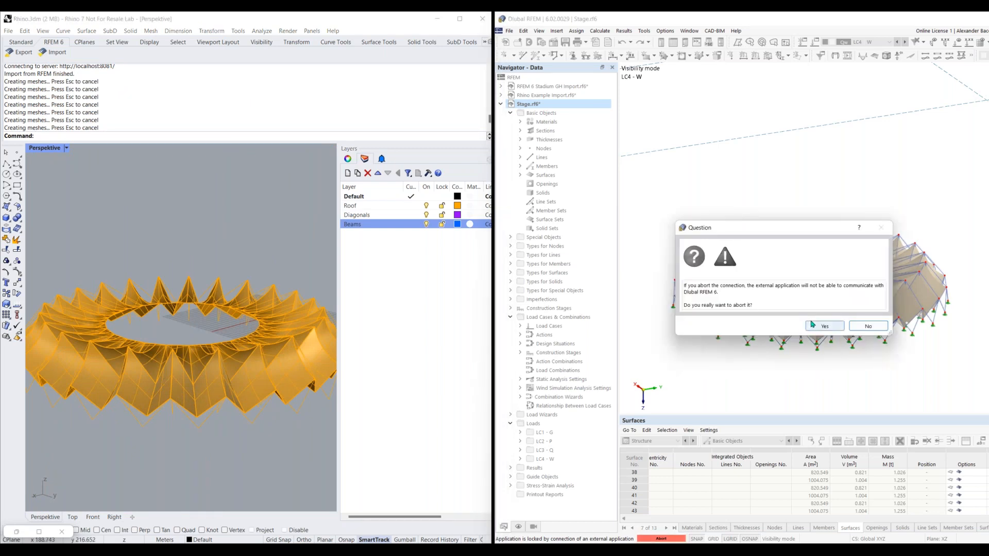
left_click(824, 325)
Select individual membrane surfaces of the imported stadium roof and examine them up close in the perspective view
left_click(179, 389)
right_click_drag(189, 376, 146, 481)
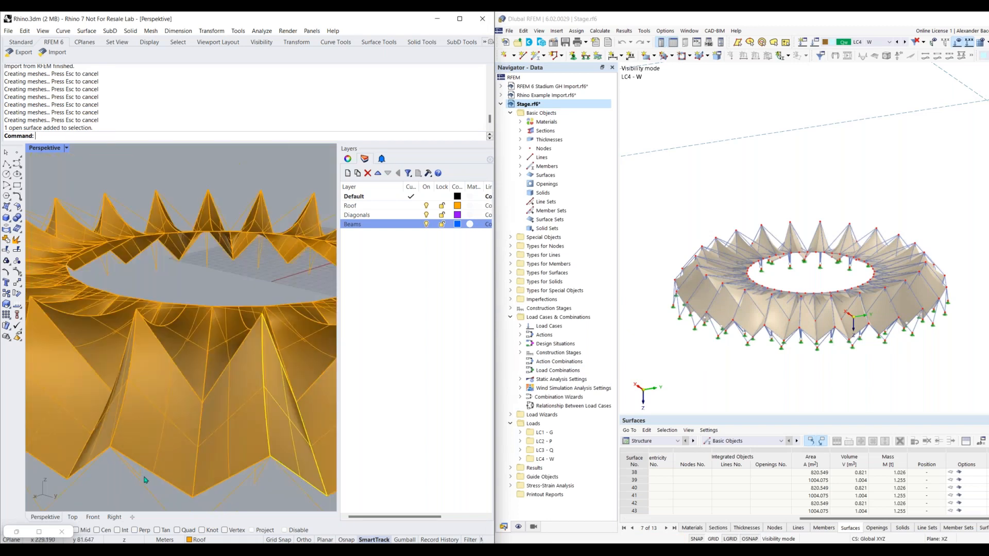
left_click(149, 436)
right_click_drag(164, 436, 192, 384)
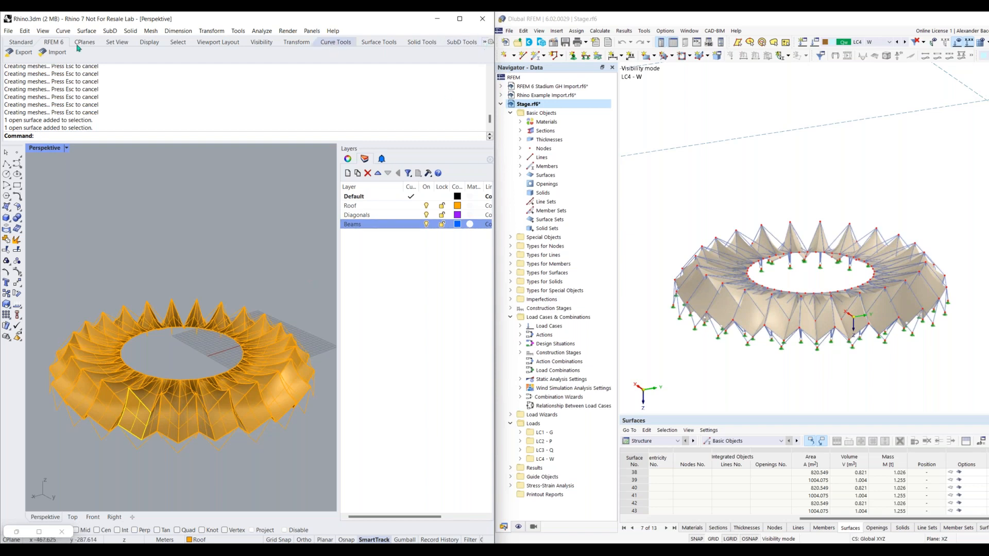
Launch Grasshopper from Rhino's standard tools and maximize its window
left_click(20, 42)
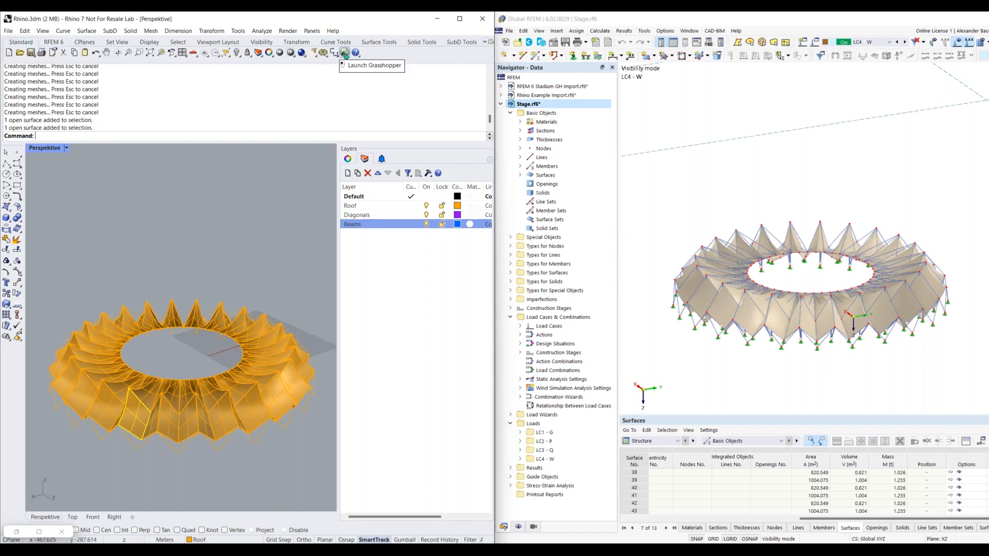
left_click(345, 53)
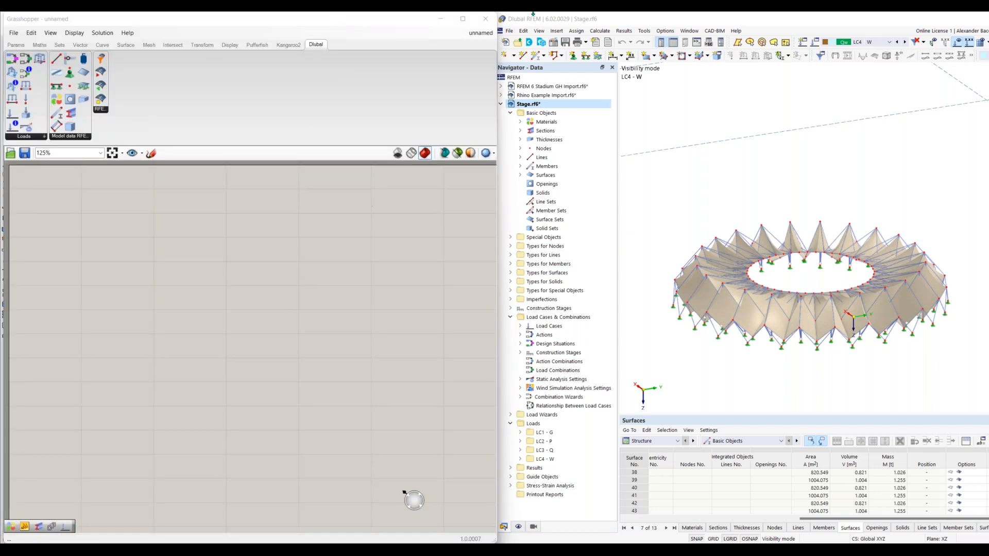
left_click(462, 19)
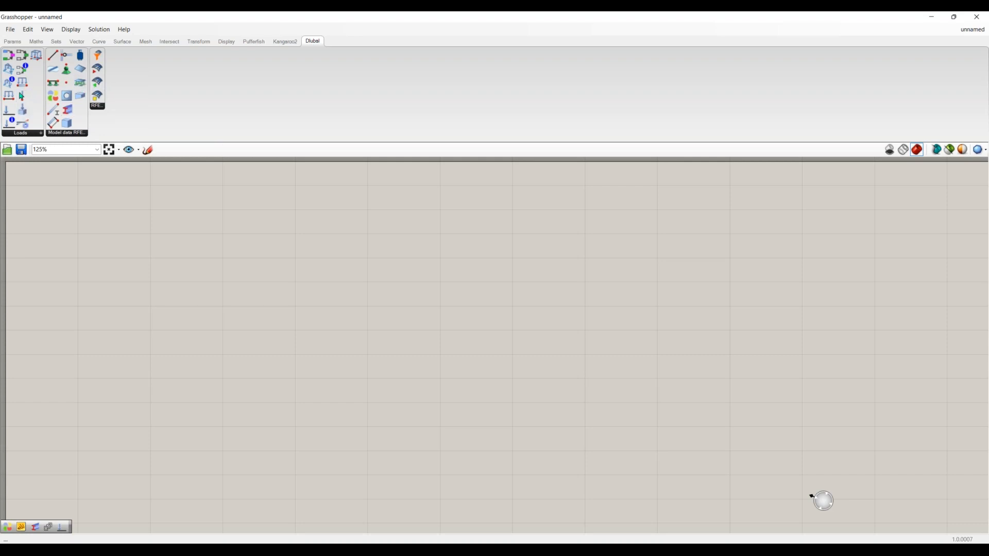
Examine the Dlubal plug-in's Loads, Model data and RFEM component lists
left_click(31, 134)
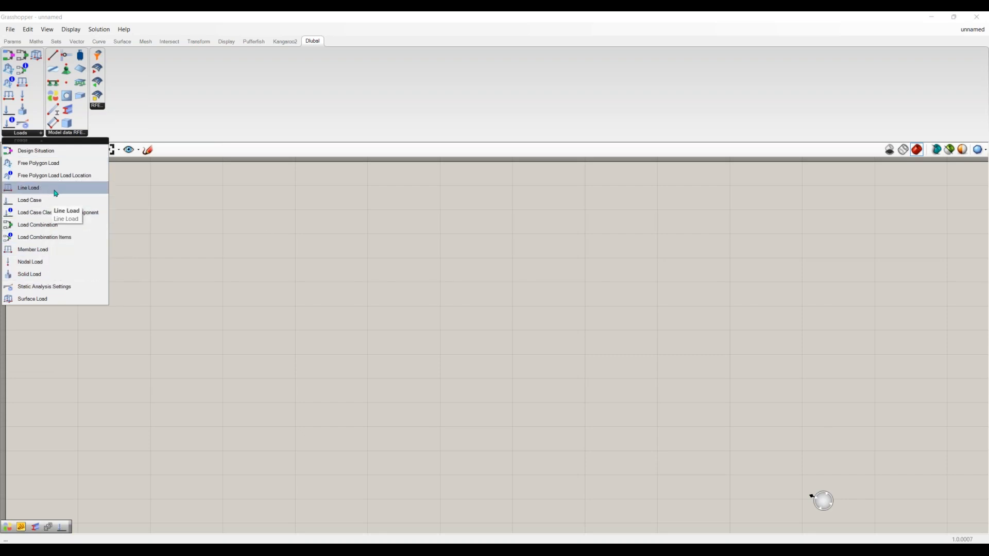
left_click(71, 133)
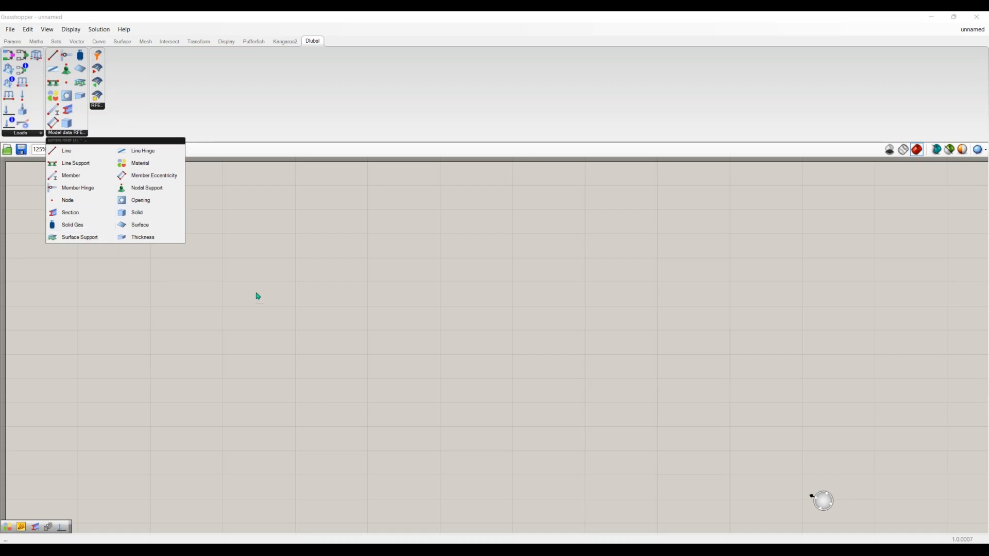
left_click(103, 107)
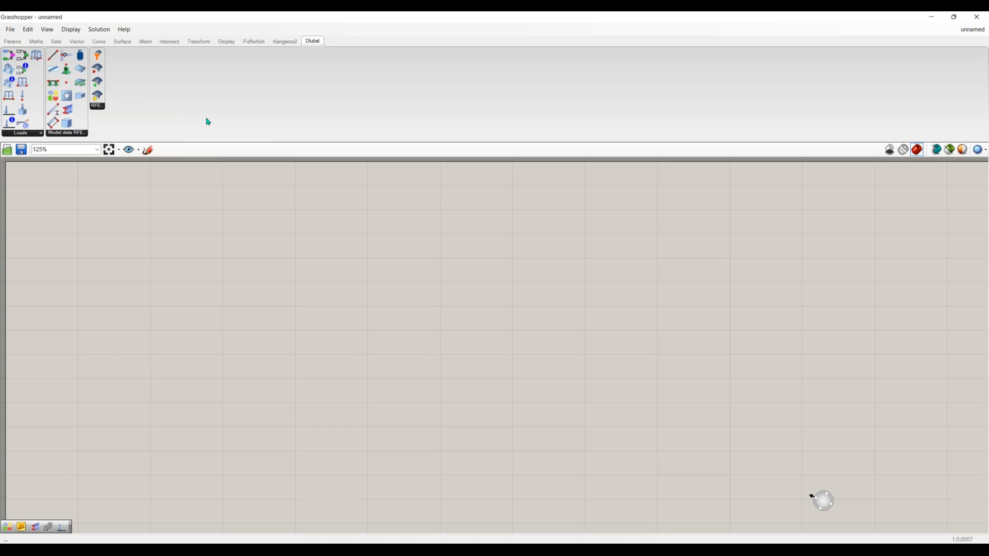
Place a Dlubal Member component on the Grasshopper canvas and expand its additional inputs
left_click_drag(53, 116, 389, 309)
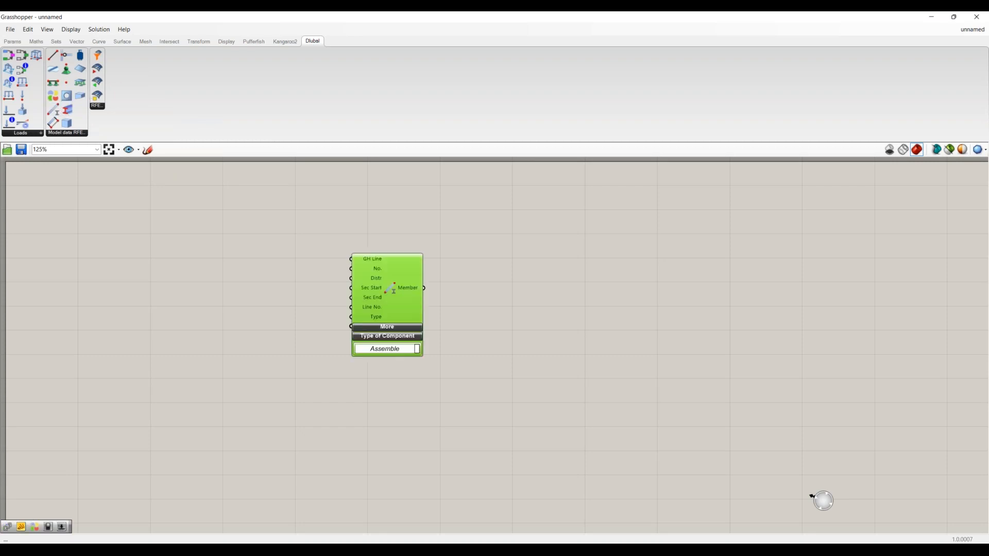
left_click(436, 311)
scroll(390, 301, "up", 5)
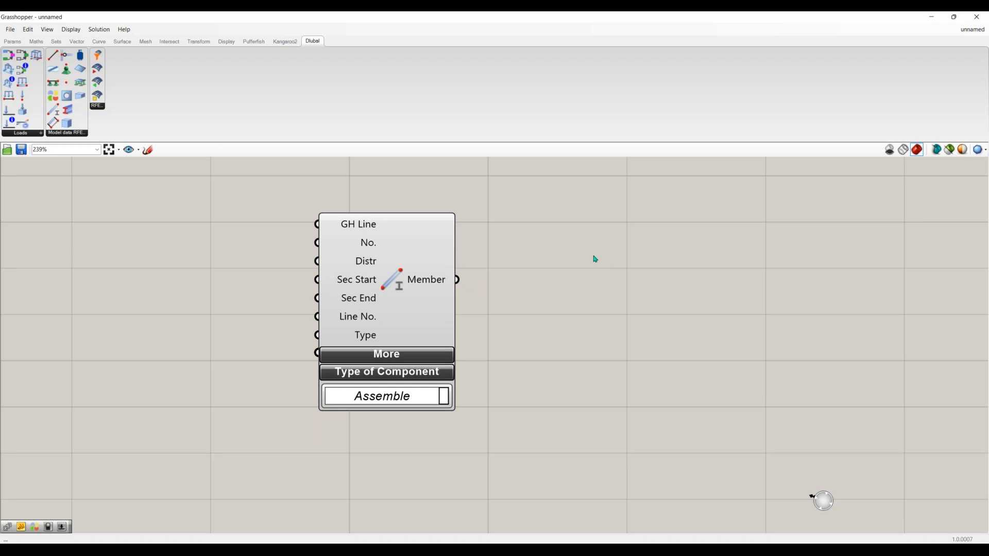
left_click(400, 360)
scroll(475, 398, "down", 2)
right_click_drag(475, 398, 476, 359)
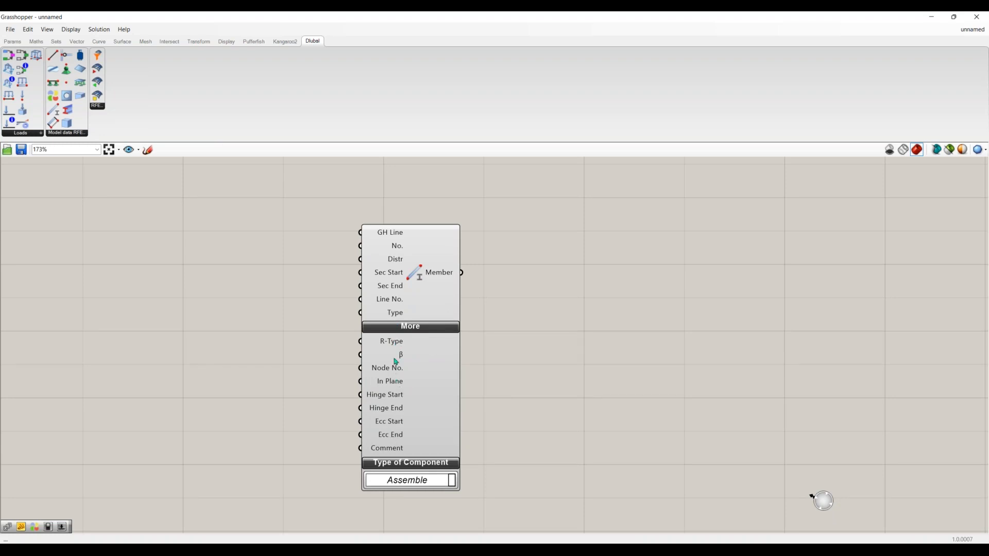
mouse_move(394, 436)
right_click_drag(524, 447, 524, 414)
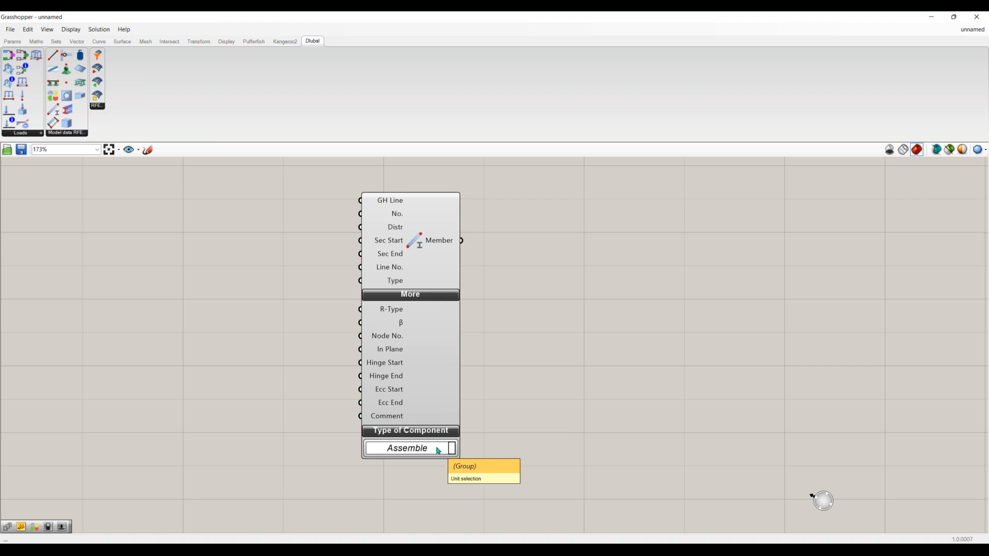
Set the Member component's type to Extract and delete the component from the canvas
left_click(438, 451)
left_click(428, 467)
right_click_drag(448, 178, 442, 245)
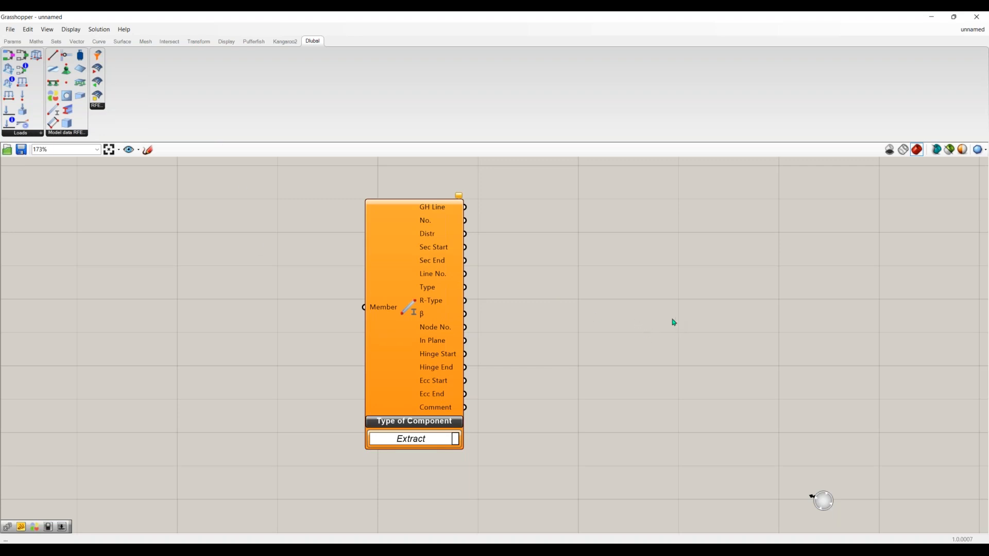
left_click(401, 248)
key("Delete")
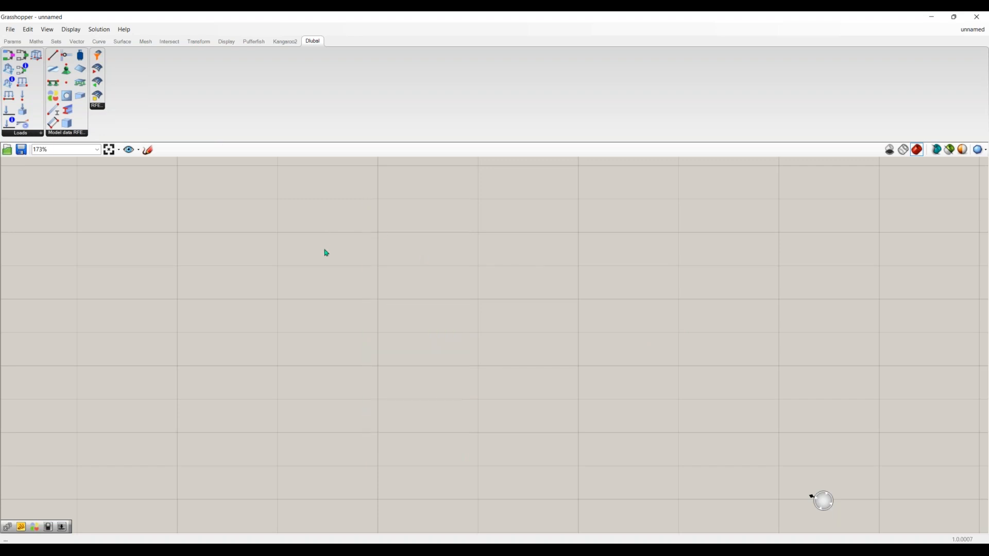
Open the recent Grasshopper definition Webinar Start FINAL.gh
left_click(11, 30)
mouse_move(60, 68)
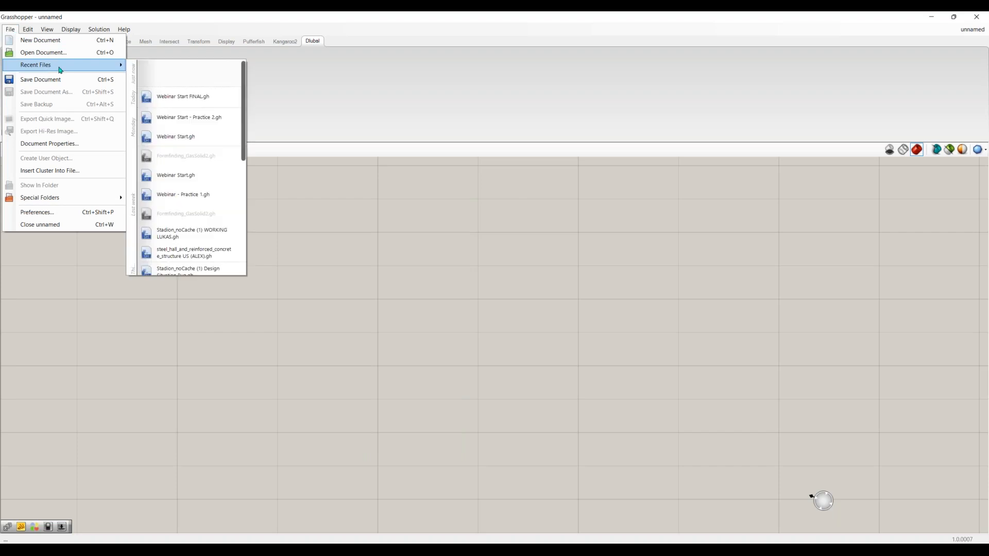
left_click(190, 98)
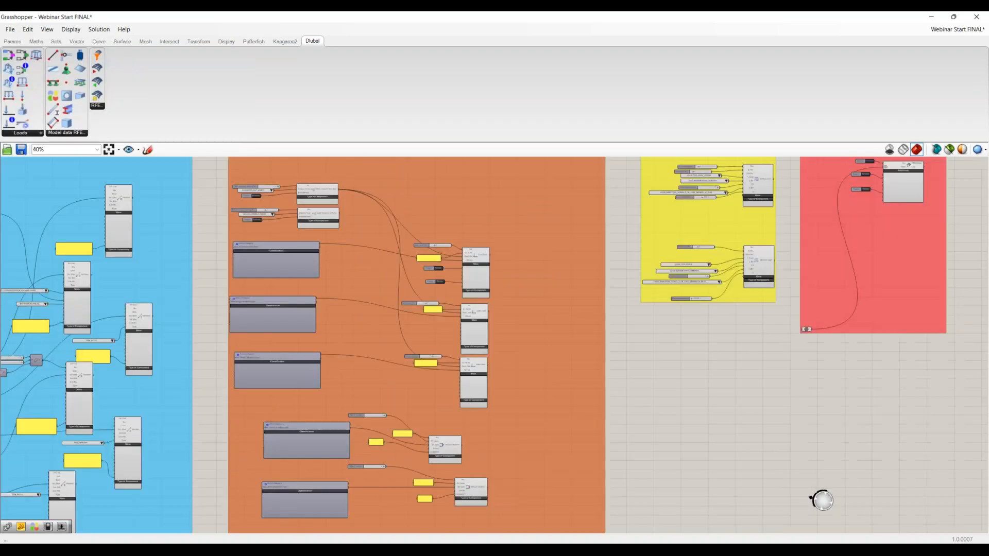
Examine the definition's overall layout and the parameters and components in the GH-Geometry group
right_click_drag(233, 328, 500, 336)
right_click_drag(310, 391, 353, 393)
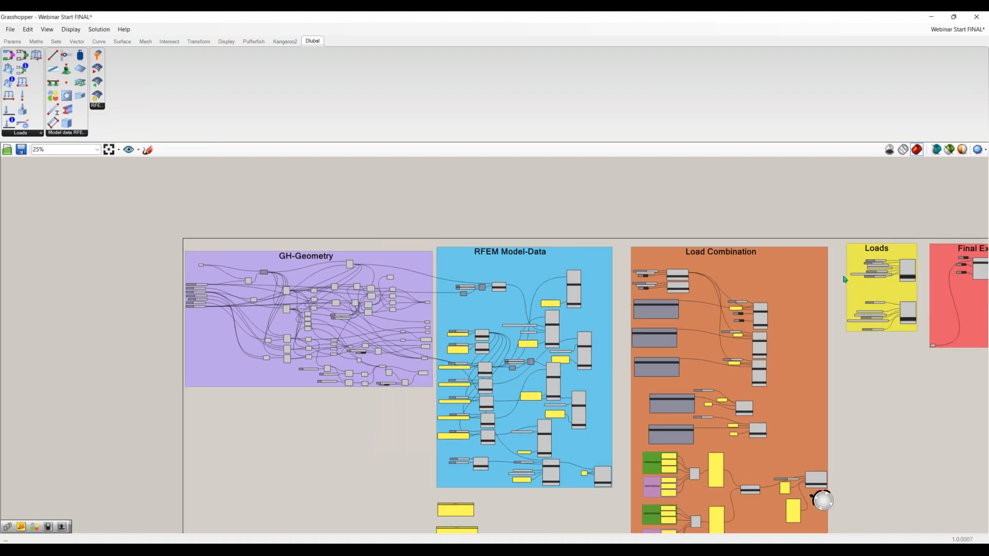
scroll(292, 309, "up", 5)
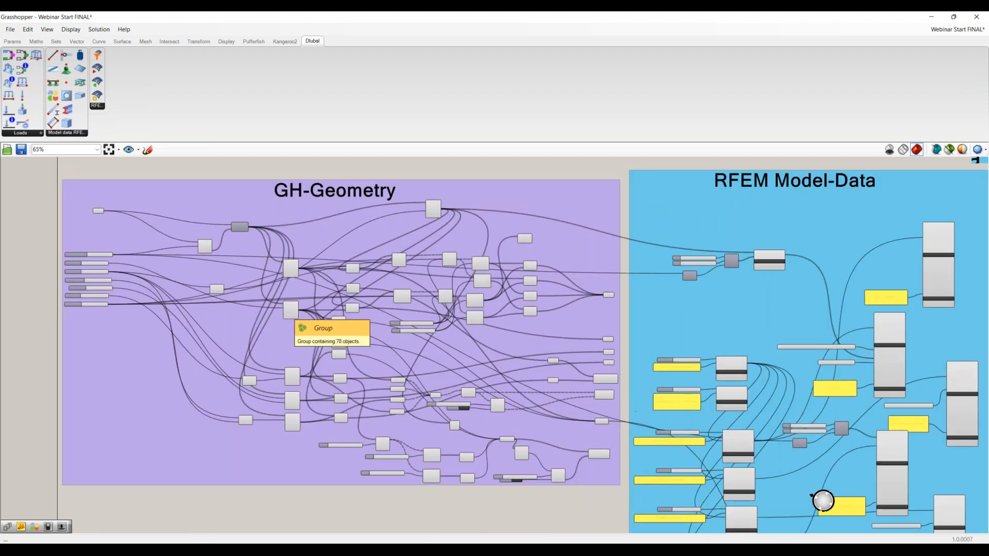
scroll(303, 307, "up", 1)
right_click_drag(303, 307, 355, 350)
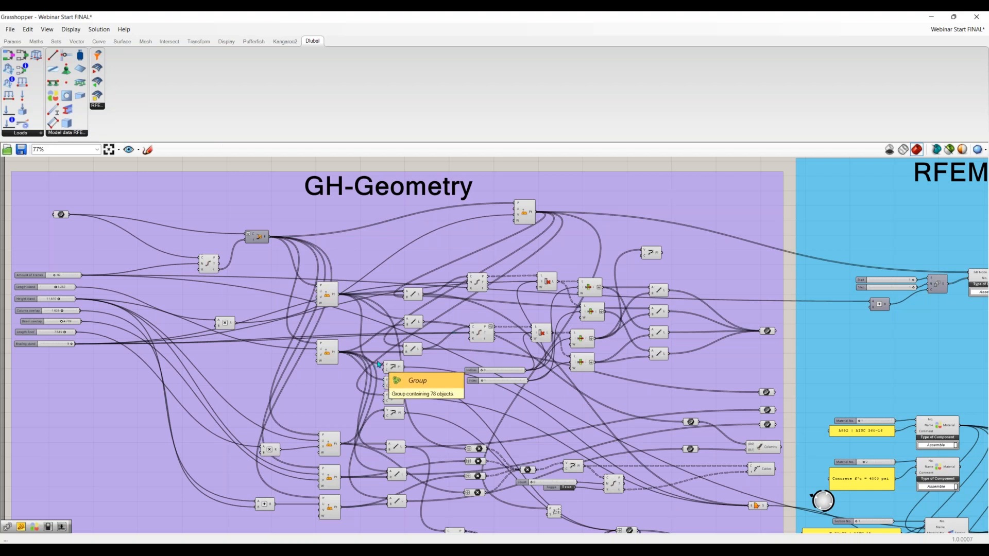
right_click_drag(621, 388, 455, 387)
scroll(455, 388, "down", 2)
right_click_drag(541, 345, 202, 331)
scroll(482, 364, "up", 2)
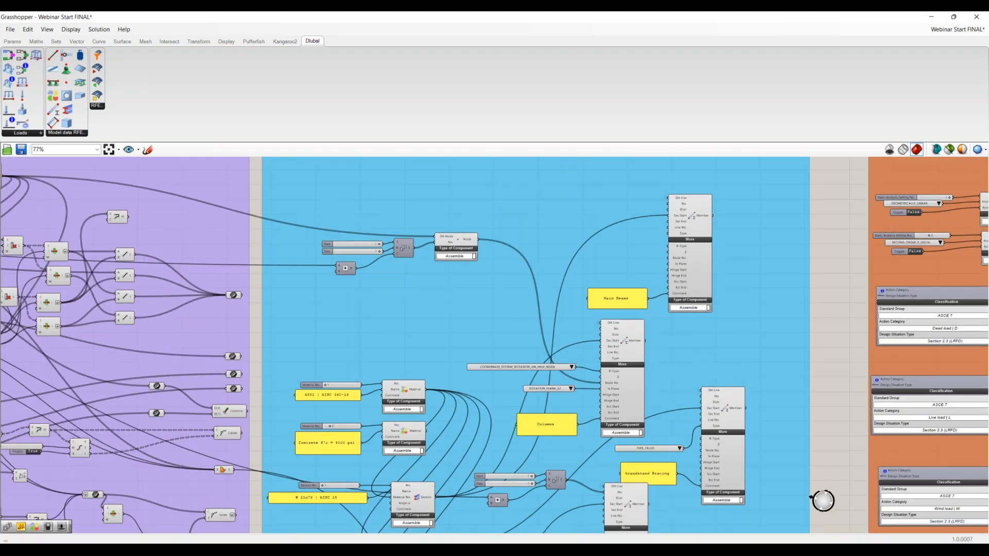
Examine the RFEM Model-Data, Load Combination, Loads and Final Export groups of the definition
right_click_drag(660, 330, 559, 327)
scroll(559, 326, "down", 2)
scroll(558, 324, "up", 2)
scroll(579, 325, "up", 2)
right_click_drag(564, 349, 621, 326)
scroll(556, 280, "down", 2)
scroll(556, 288, "up", 2)
scroll(621, 326, "down", 1)
scroll(640, 346, "up", 3)
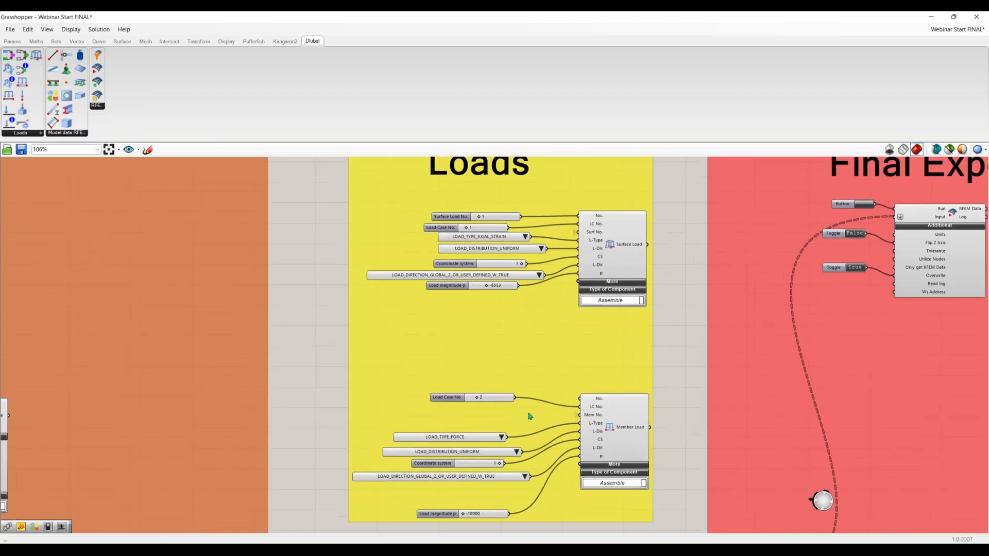
scroll(581, 313, "down", 1)
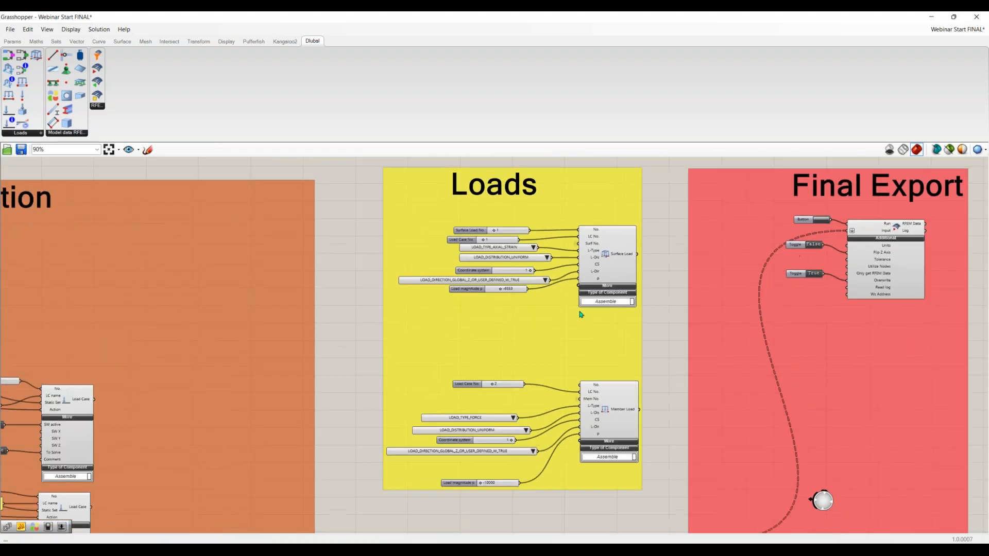
right_click_drag(912, 374, 648, 371)
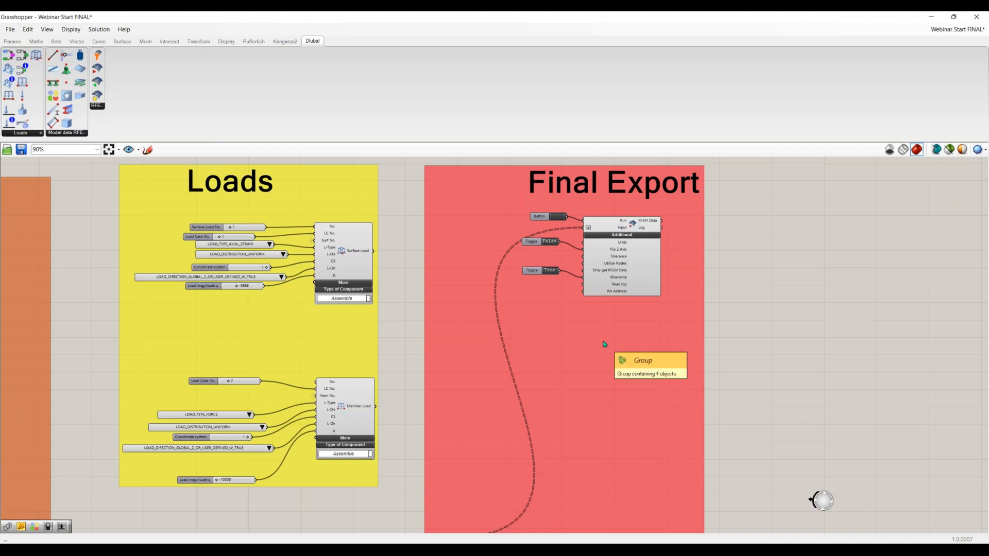
scroll(550, 343, "down", 2)
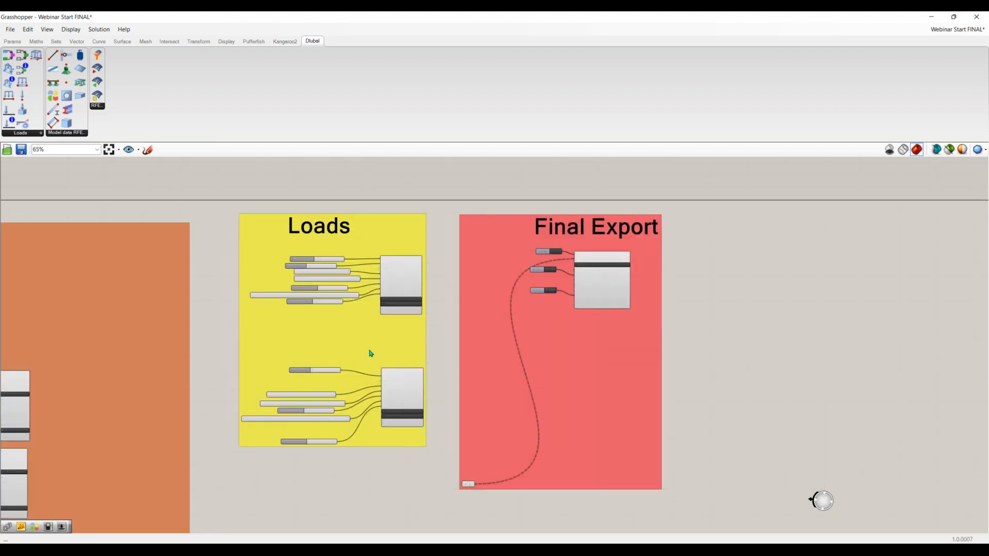
right_click_drag(371, 353, 438, 355)
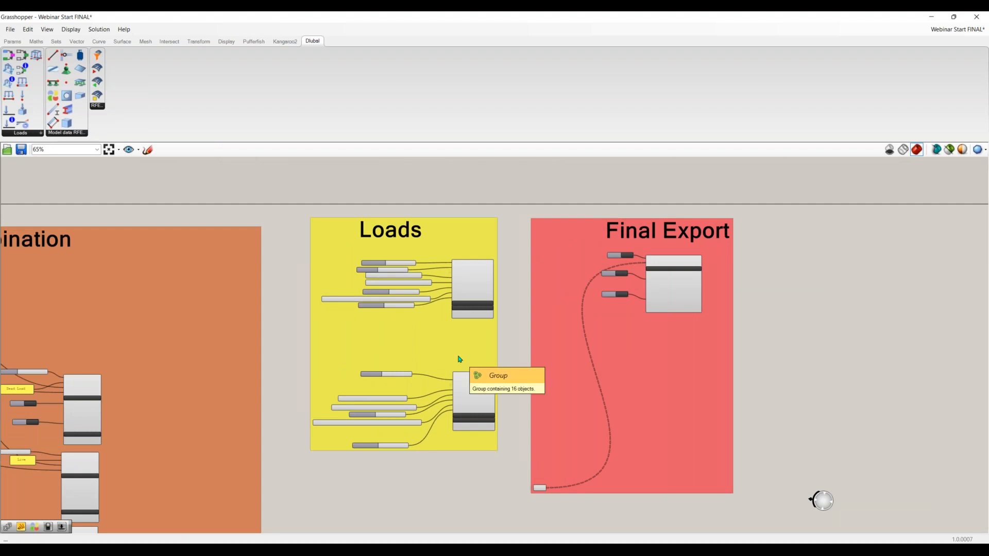
Arrange the Grasshopper window side by side with Rhino, with the GH-Geometry group in view
right_click_drag(433, 377, 710, 391)
right_click_drag(324, 402, 595, 395)
right_click_drag(300, 401, 659, 382)
right_click_drag(403, 406, 556, 360)
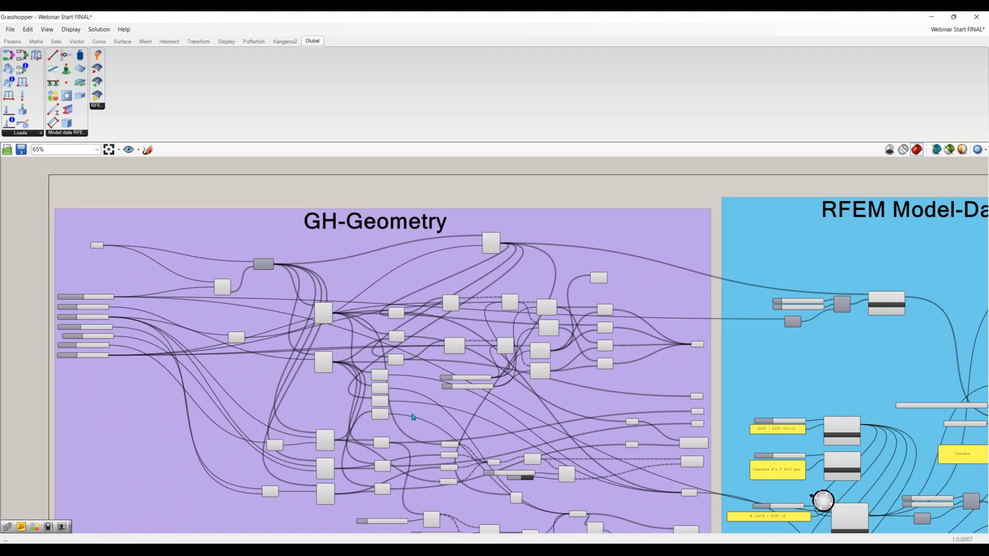
right_click_drag(436, 402, 436, 381)
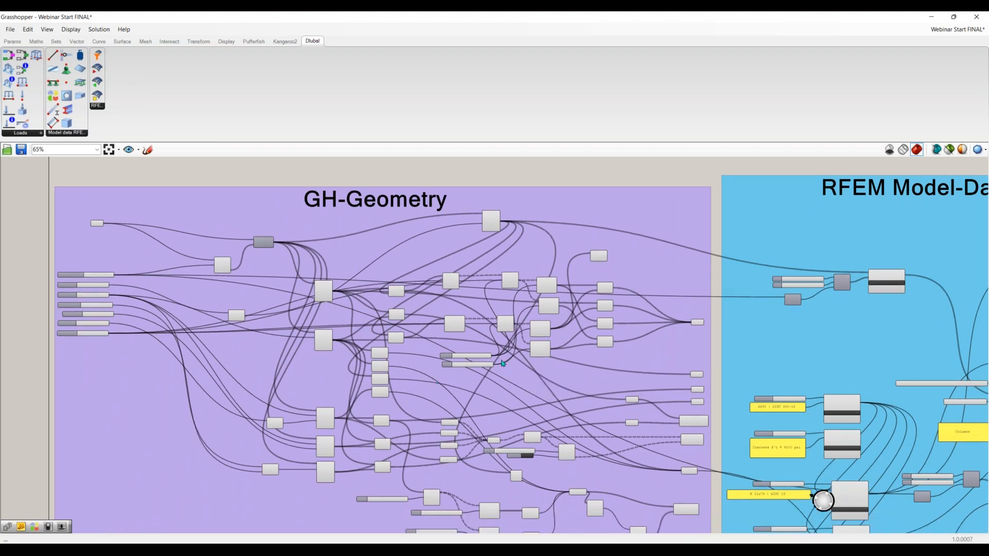
scroll(458, 369, "up", 1)
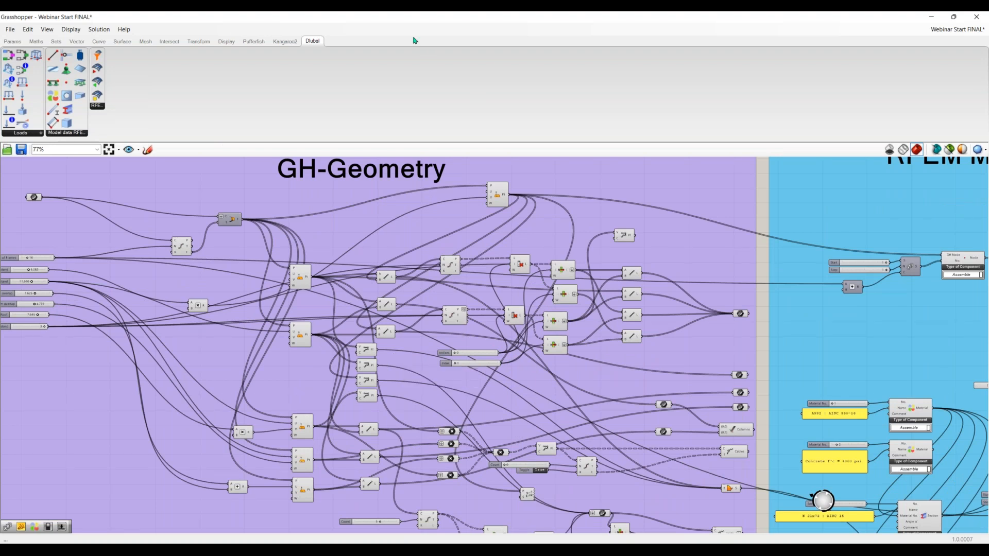
left_click_drag(411, 22, 987, 129)
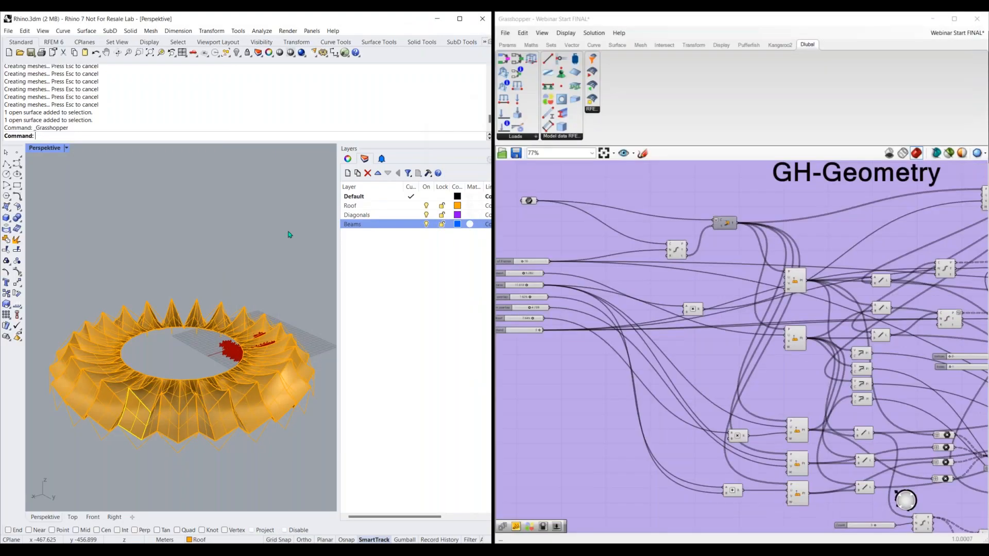
Delete all stadium curves and surfaces from the Rhino model and inspect the parametric Grasshopper preview
scroll(305, 293, "down", 1)
left_click_drag(323, 281, 73, 440)
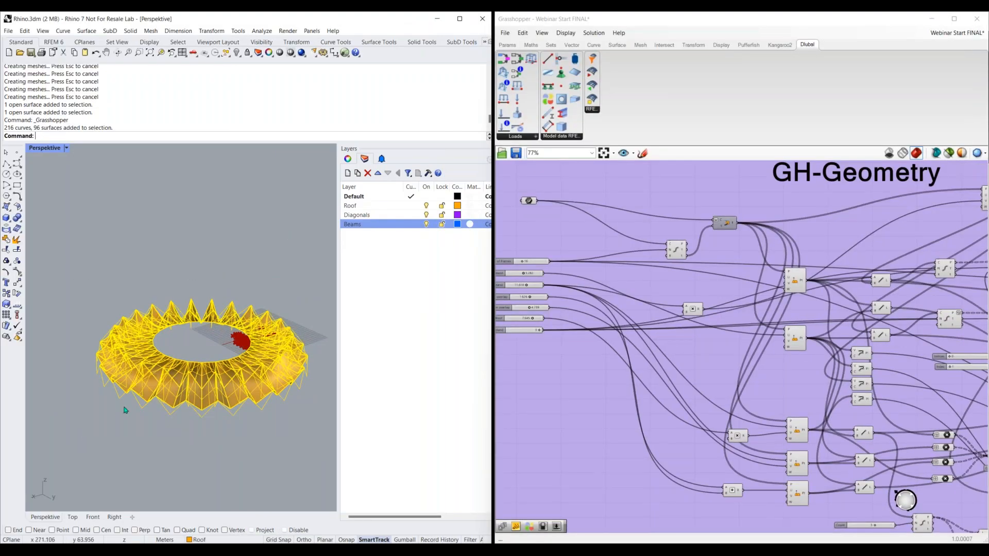
key("Delete")
scroll(247, 366, "up", 3)
scroll(247, 366, "up", 2)
right_click_drag(279, 368, 178, 359)
scroll(187, 350, "up", 2)
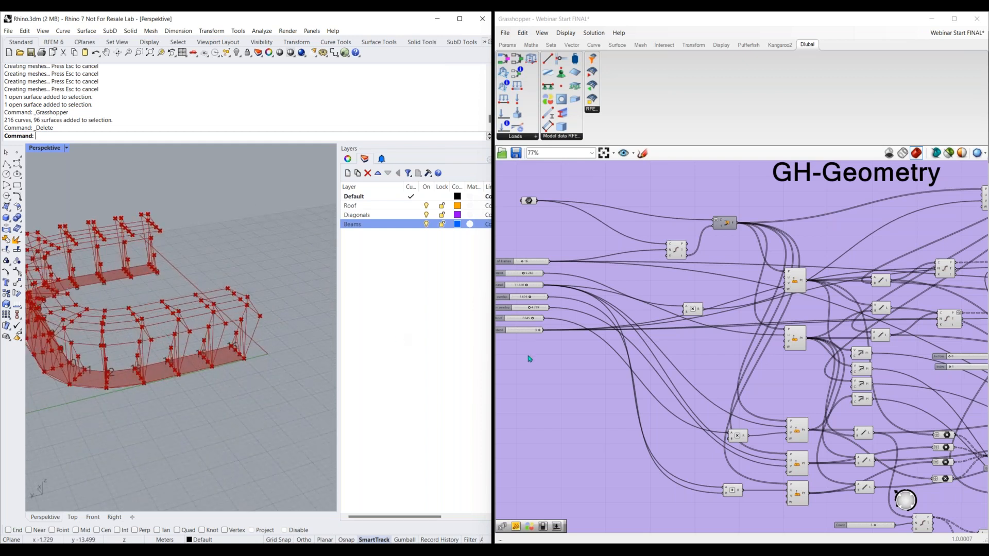
right_click_drag(125, 376, 232, 367)
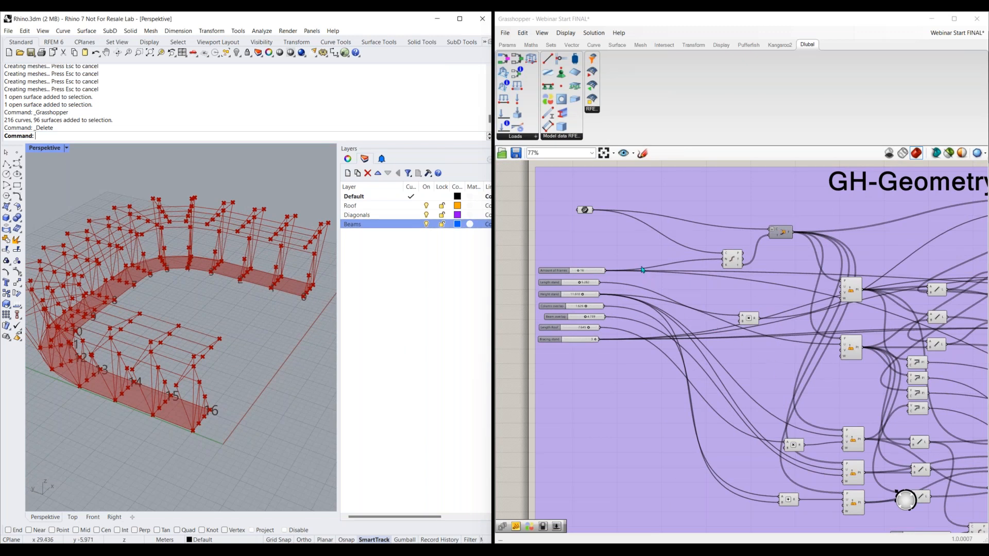
Set the sliders to 17 frames, stand length 6.470 and height 10.326, column overlap 1.723, beam overlap 5.517 and roof length 7.489
scroll(559, 286, "up", 5)
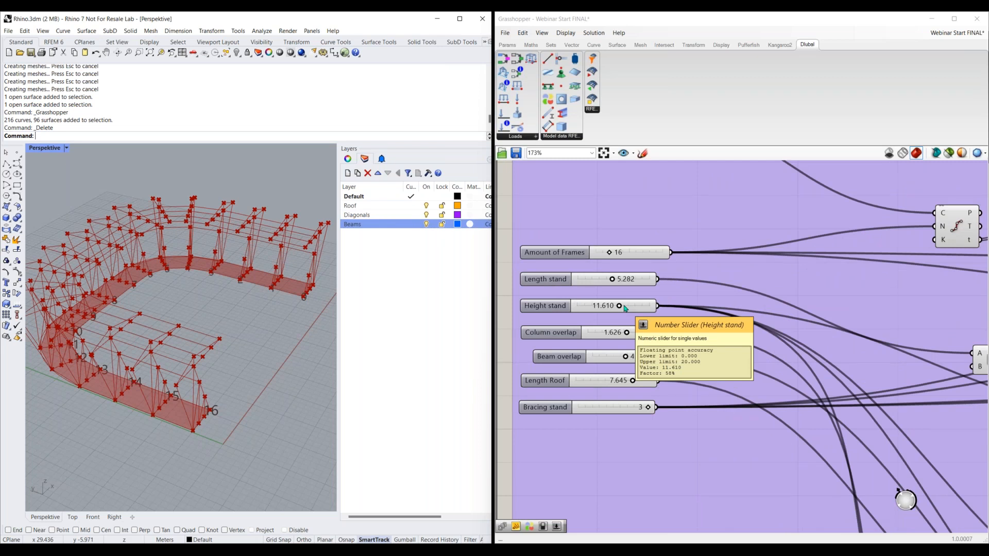
left_click_drag(610, 253, 651, 409)
scroll(195, 395, "up", 5)
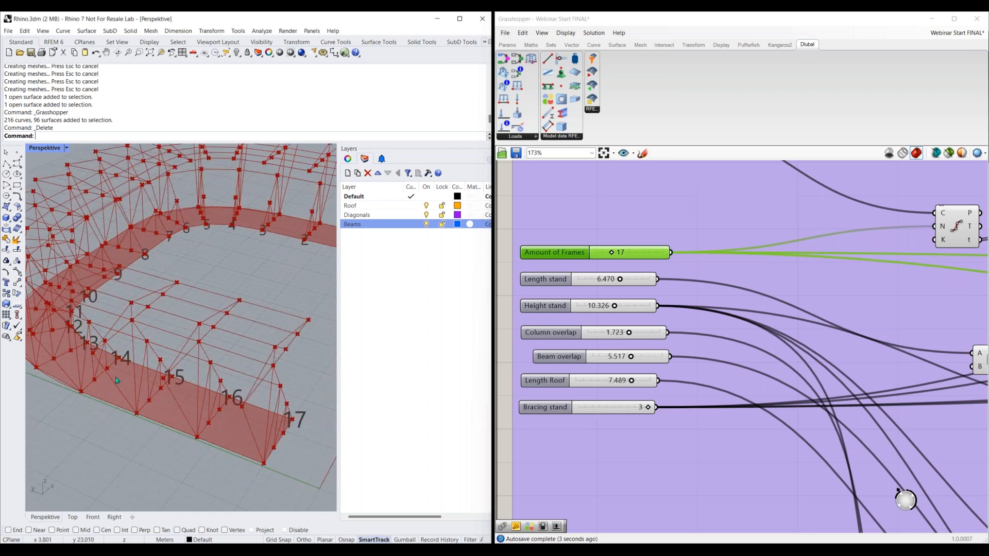
mouse_move(648, 407)
left_mouse_down()
mouse_move(598, 408)
mouse_move(647, 411)
left_mouse_up()
left_click(655, 211)
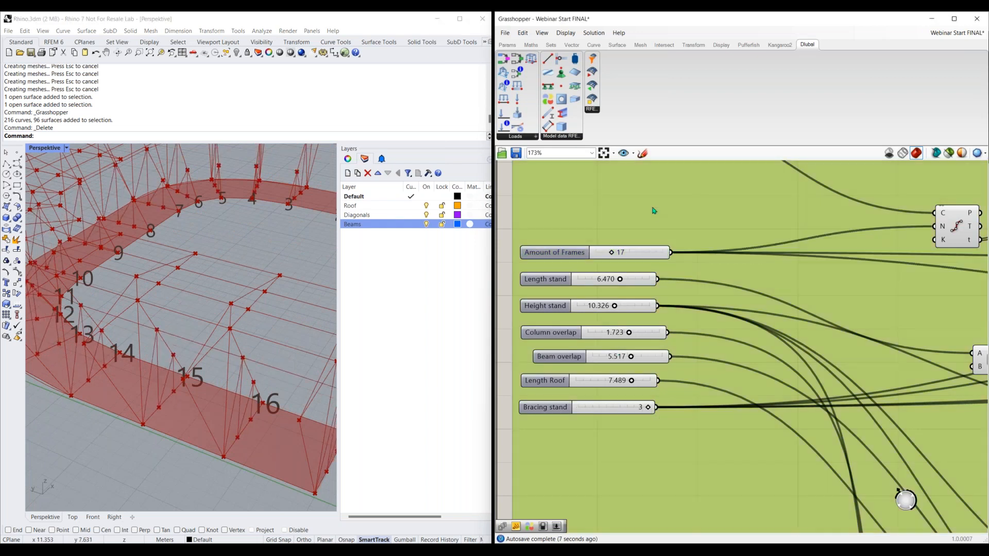
Switch the Grasshopper components from icon display to name display
scroll(654, 216, "down", 2)
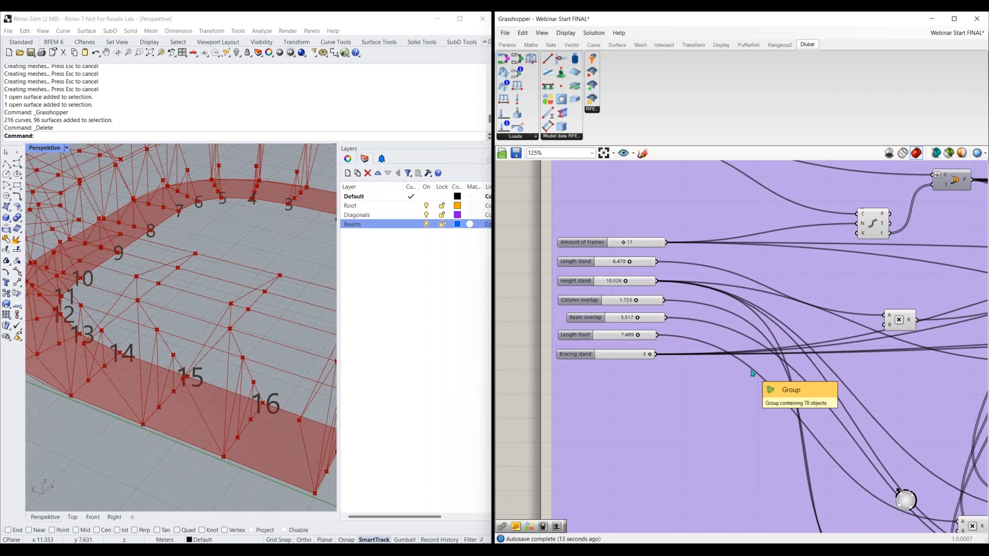
scroll(742, 376, "down", 5)
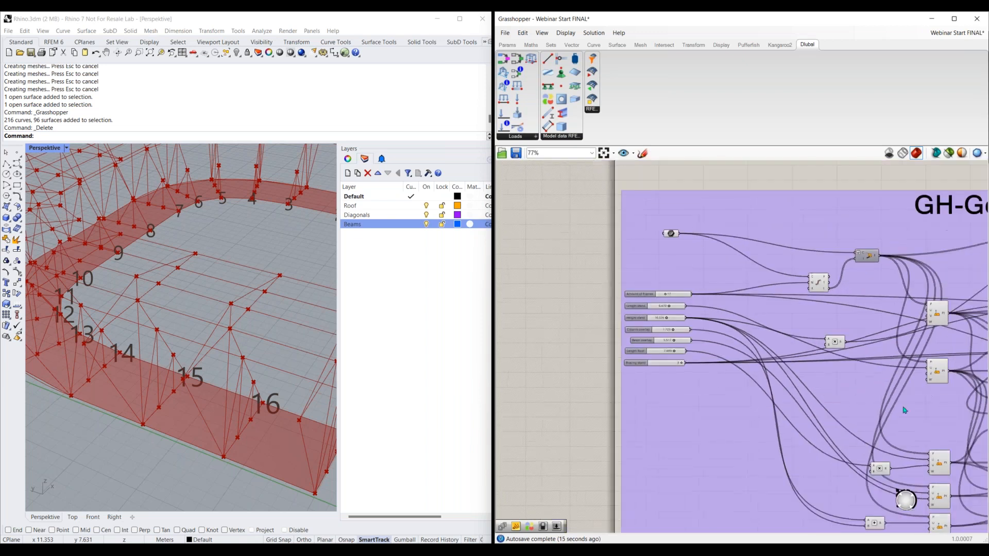
right_click_drag(908, 408, 824, 402)
scroll(824, 402, "up", 3)
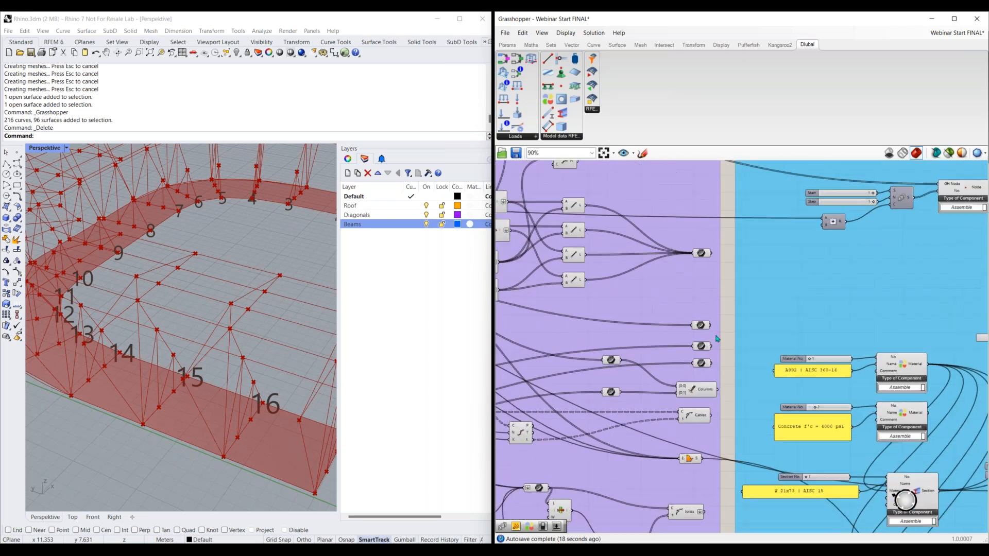
left_click(566, 32)
left_click(587, 45)
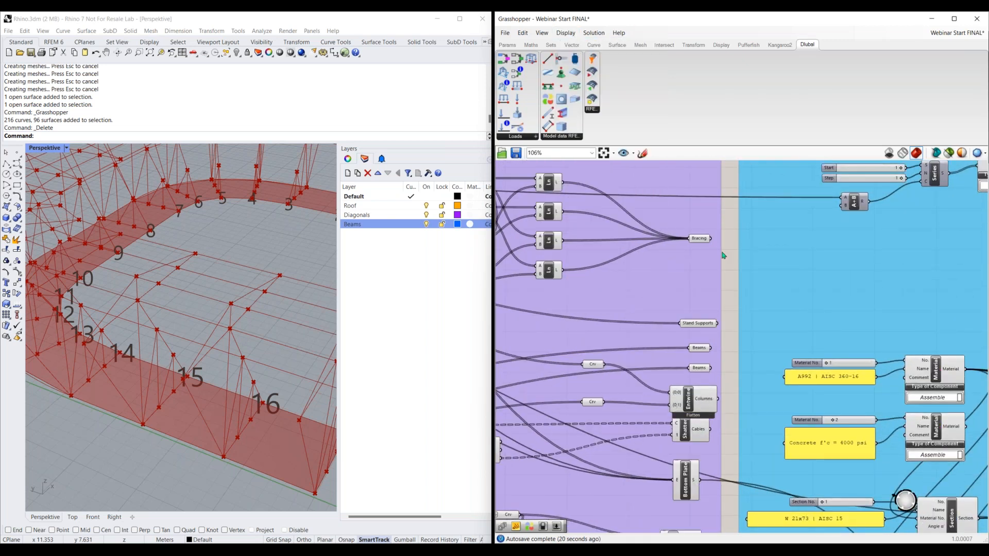
Highlight the Bracing, Stand Supports, Beams, Columns, Joists and Bottom Plate outputs one by one to identify their geometry in Rhino
scroll(706, 242, "up", 2)
left_click(696, 236)
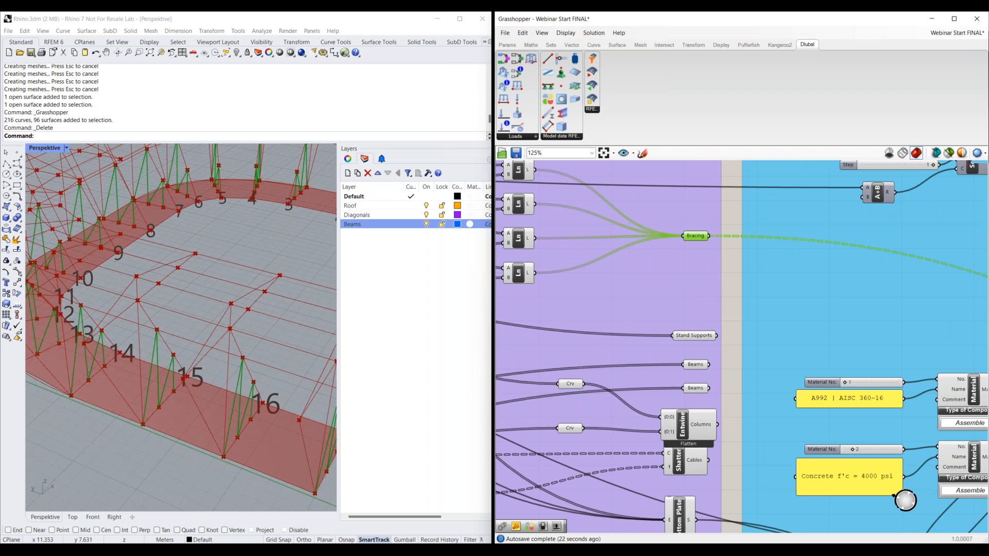
right_click_drag(692, 312, 701, 282)
left_click(700, 283)
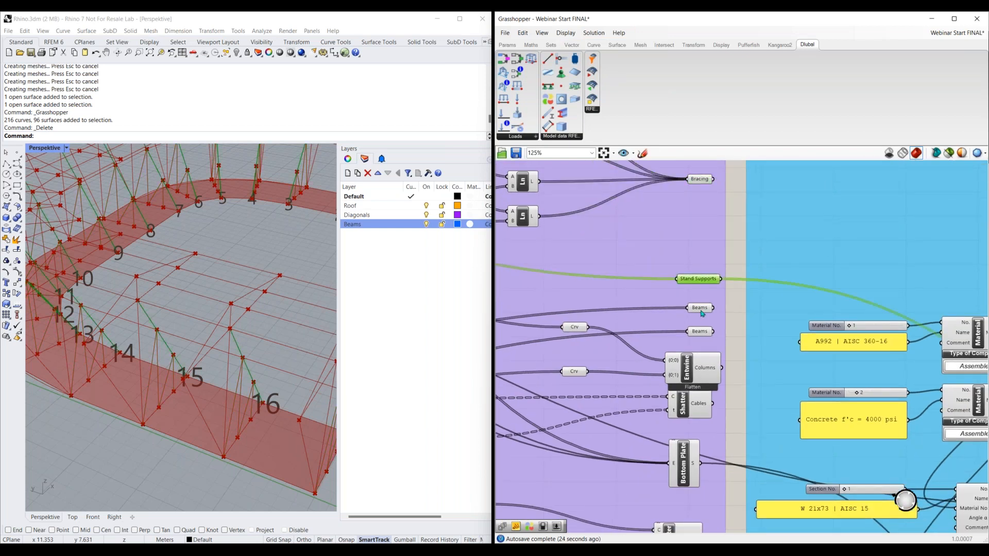
left_click(701, 309)
left_click(700, 333)
right_click_drag(699, 341, 698, 273)
left_click(698, 311)
left_click(686, 473)
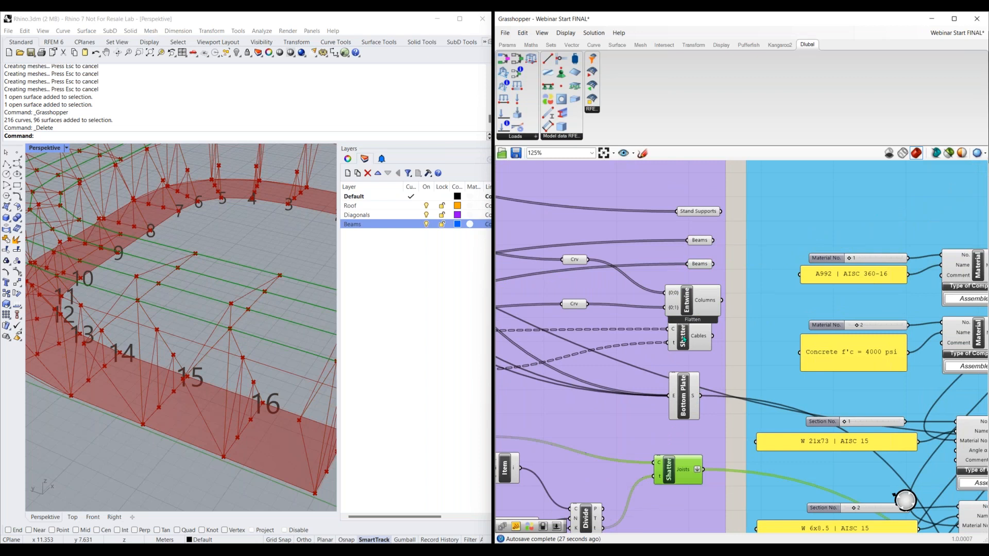
scroll(673, 396, "down", 2)
left_click(673, 336)
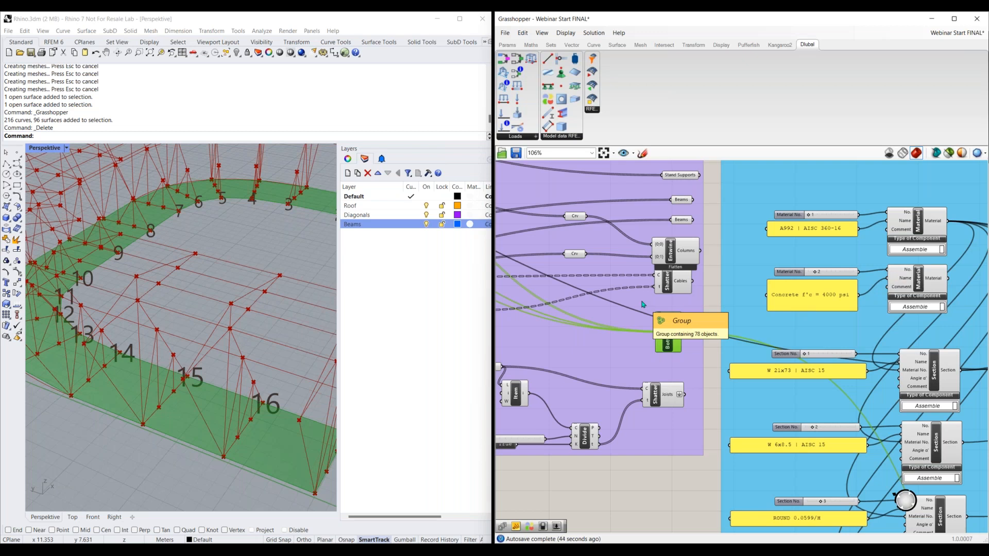
Move the GH-Geometry group down the canvas, beside the separate materials and sections panels
scroll(637, 311, "down", 3)
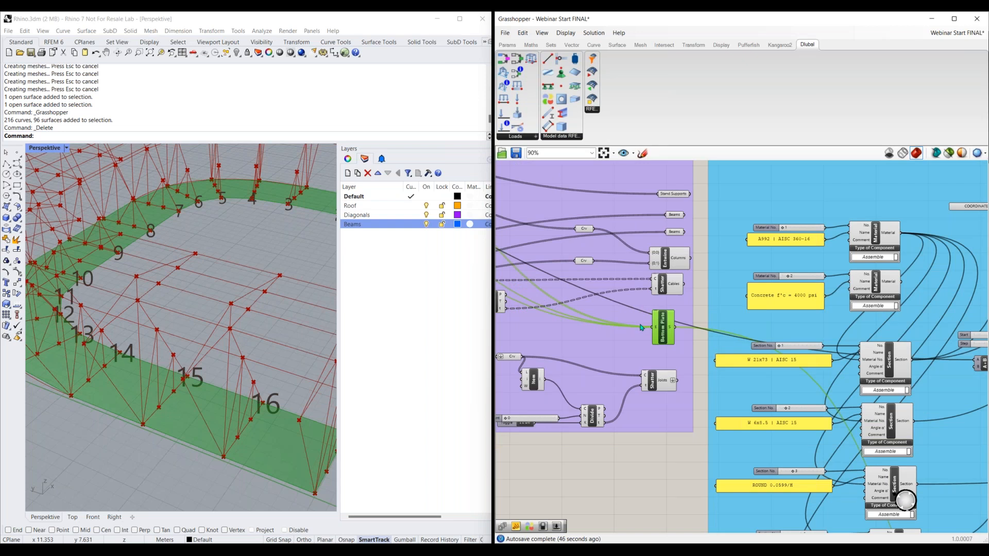
scroll(640, 368, "down", 1)
scroll(640, 369, "down", 4)
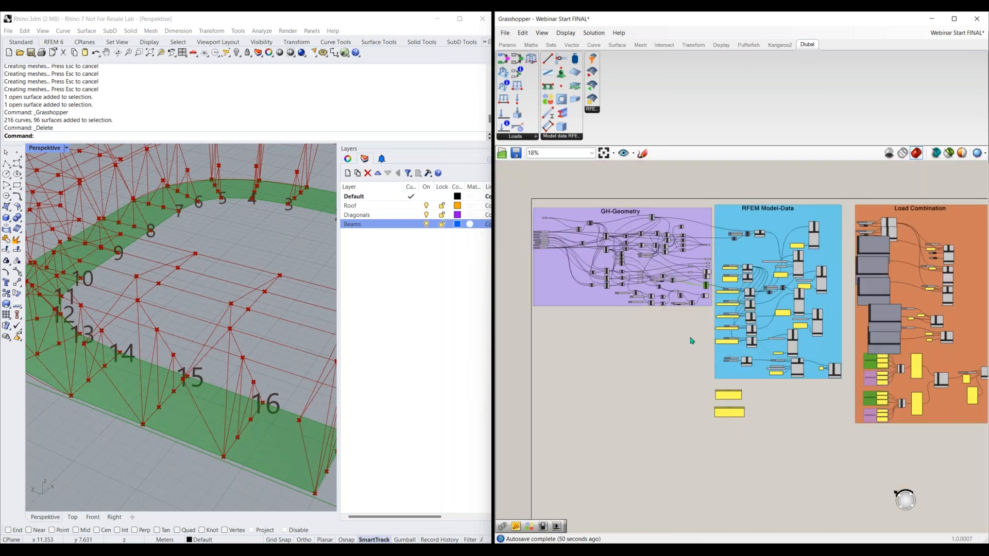
right_click_drag(676, 333, 689, 326)
left_click_drag(572, 307, 573, 486)
right_click_drag(814, 474, 803, 360)
scroll(777, 355, "up", 4)
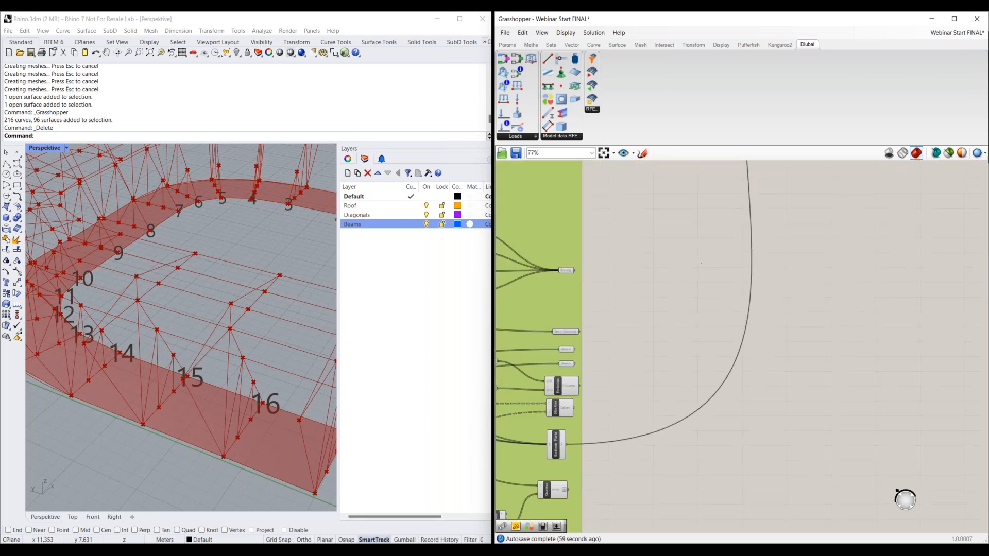
Move the materials panel down to sit just above the Sections panel
right_click_drag(701, 268, 698, 340)
scroll(661, 223, "up", 1)
left_click_drag(662, 217, 667, 332)
right_click_drag(669, 164, 664, 215)
left_click(654, 194)
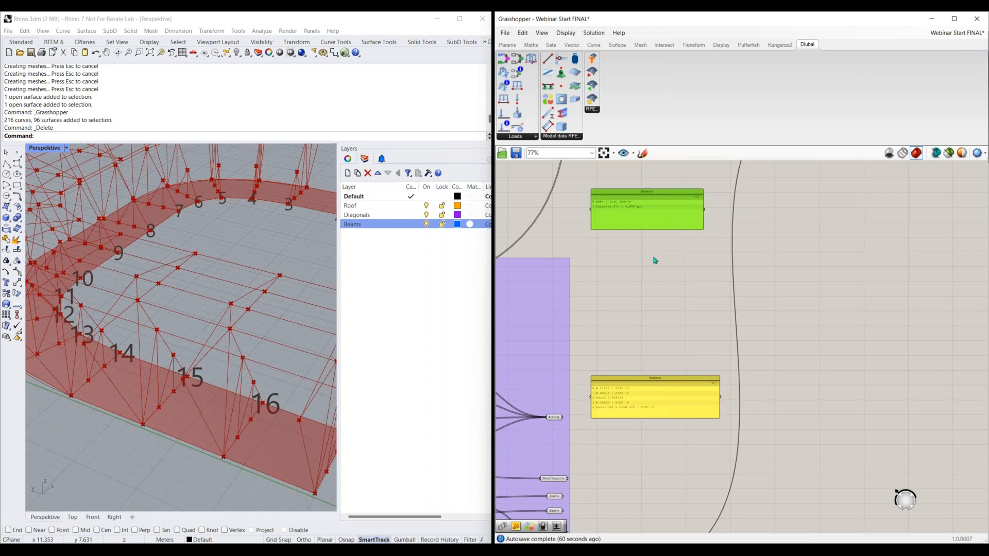
left_click_drag(655, 260, 657, 293)
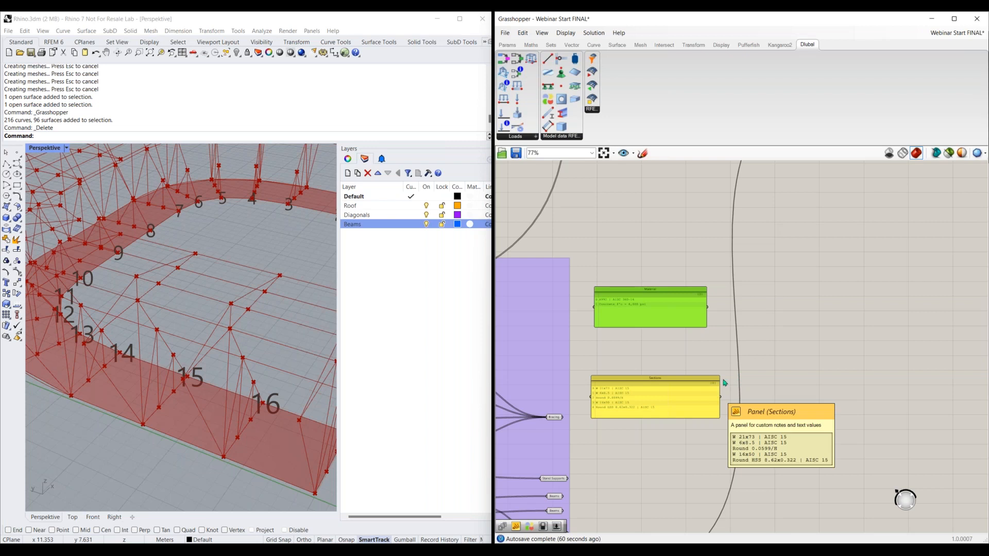
right_click_drag(697, 441, 684, 399)
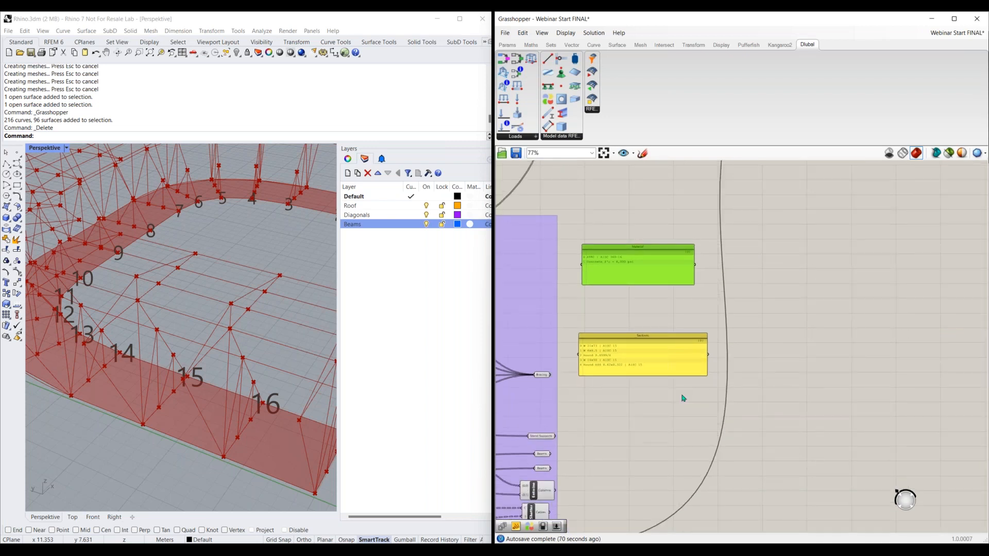
Move the Material and Sections panels up together, right beside the purple geometry group
left_click_drag(633, 256, 617, 239)
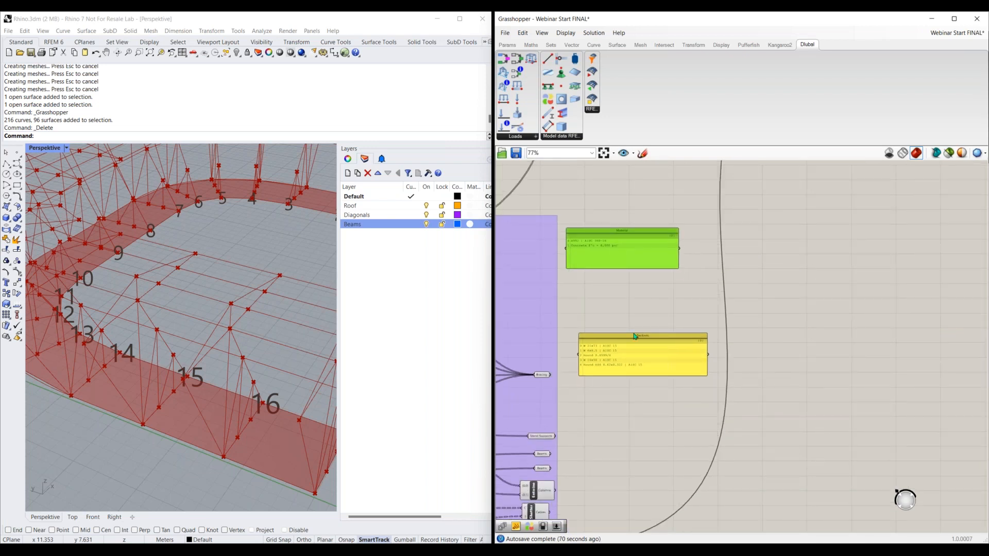
left_click(626, 293)
left_click_drag(639, 342, 624, 292)
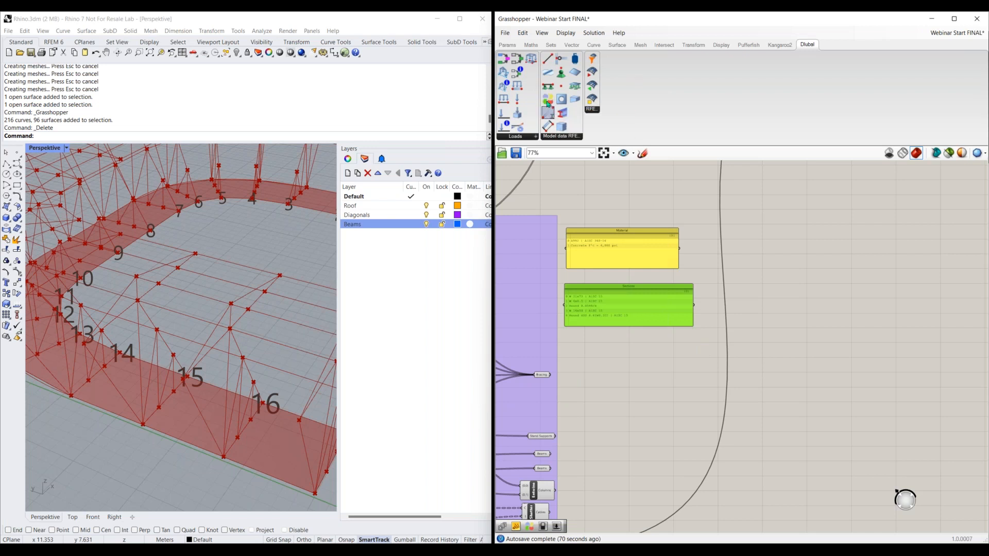
Place a Dlubal Material component on the canvas beside the Material and Sections panels
left_click_drag(736, 280, 737, 282)
scroll(749, 293, "up", 5)
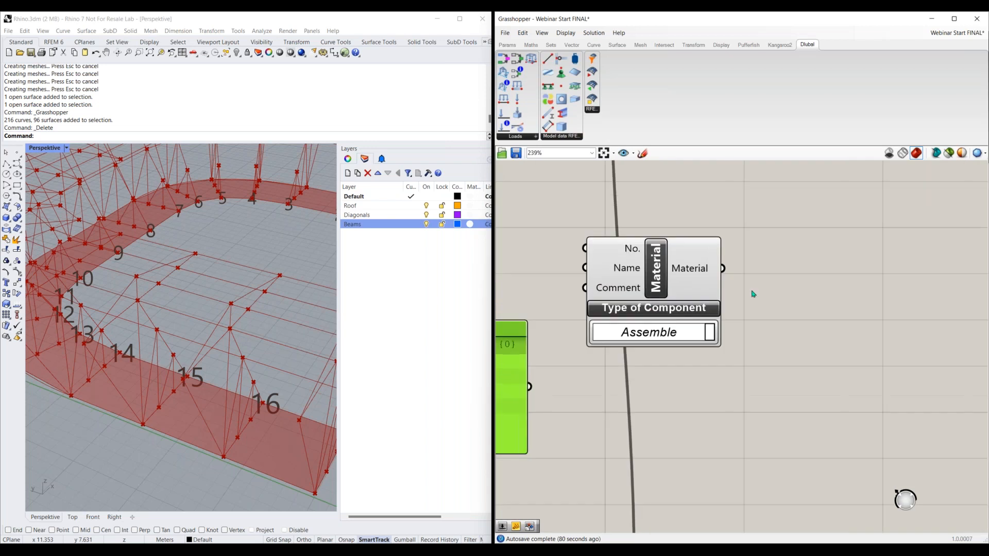
left_click_drag(698, 289, 728, 290)
Switch the Grasshopper components from name display back to icon display
left_click(565, 33)
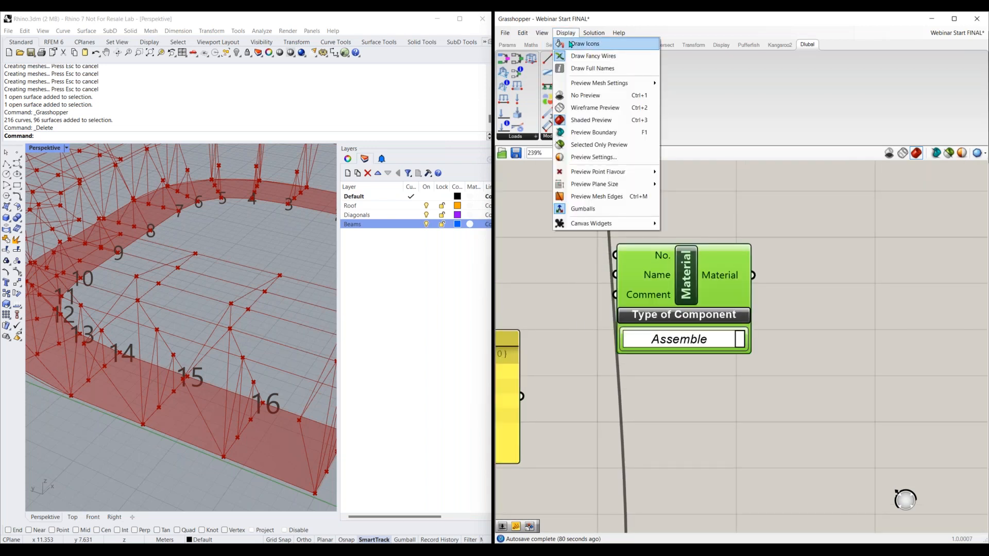
left_click(570, 44)
left_click(772, 306)
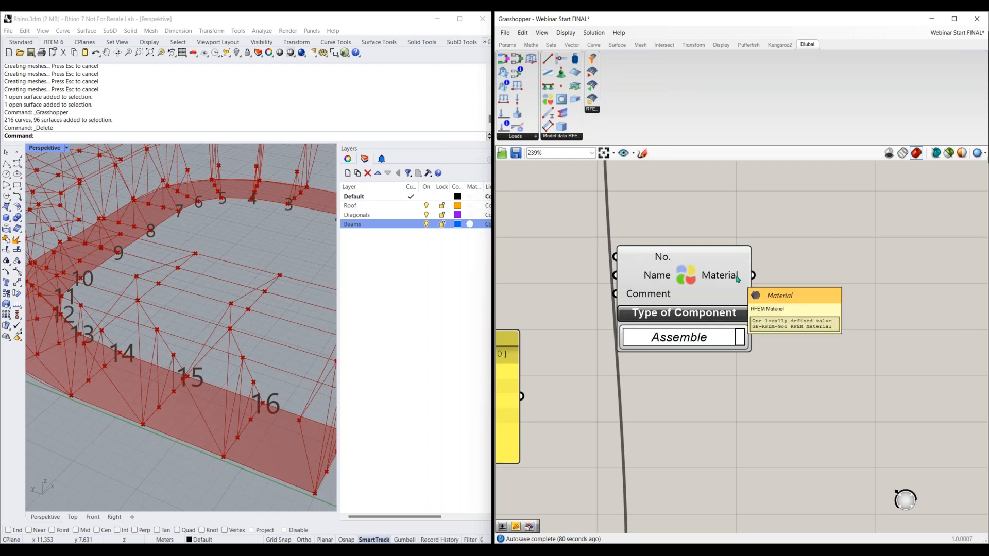
Make room beside the Material component, add a number slider with the value 1 and connect it to the No. input
left_click_drag(750, 294, 807, 309)
right_click_drag(724, 417, 700, 377)
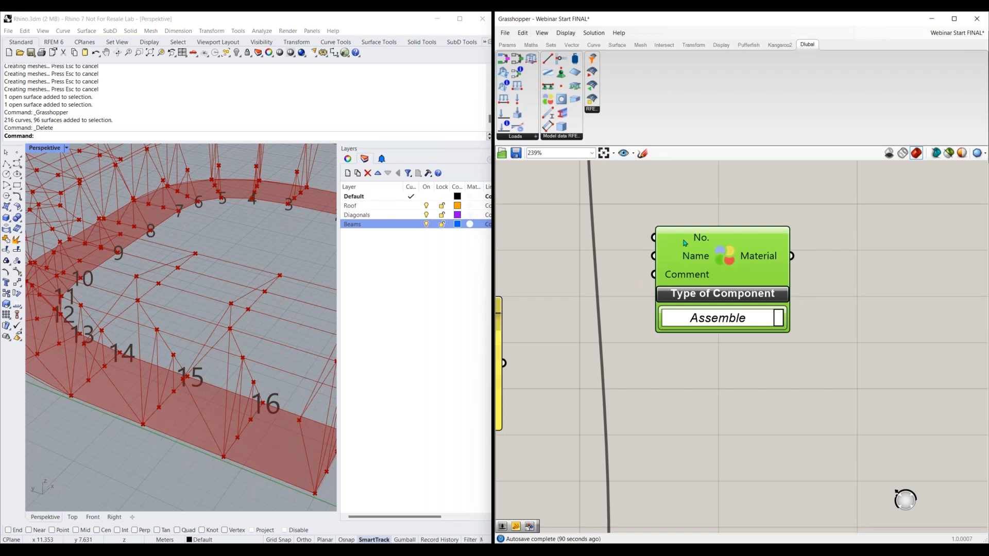
mouse_move(685, 243)
left_click_drag(773, 324, 841, 388)
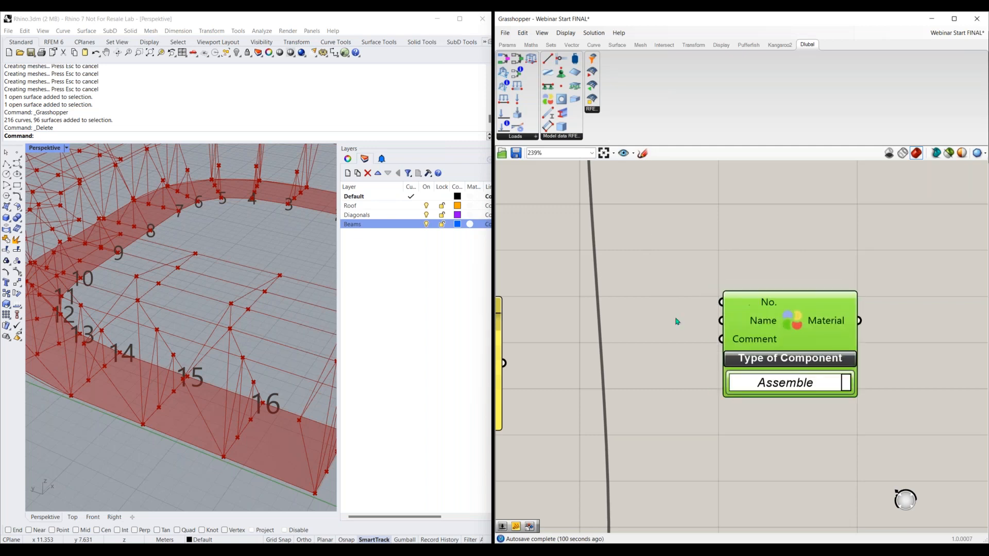
double_click(621, 297)
type("slider")
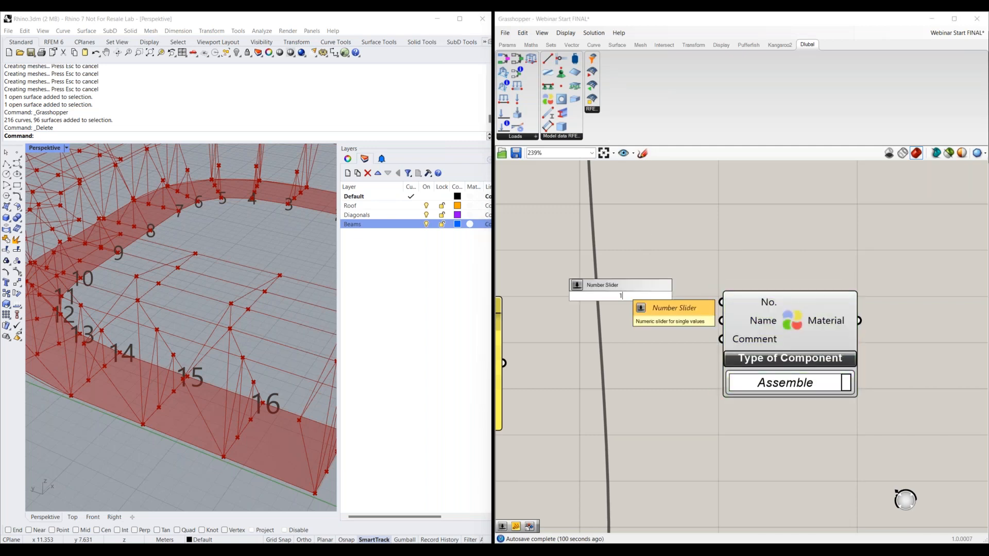
key("Return")
scroll(644, 336, "down", 2)
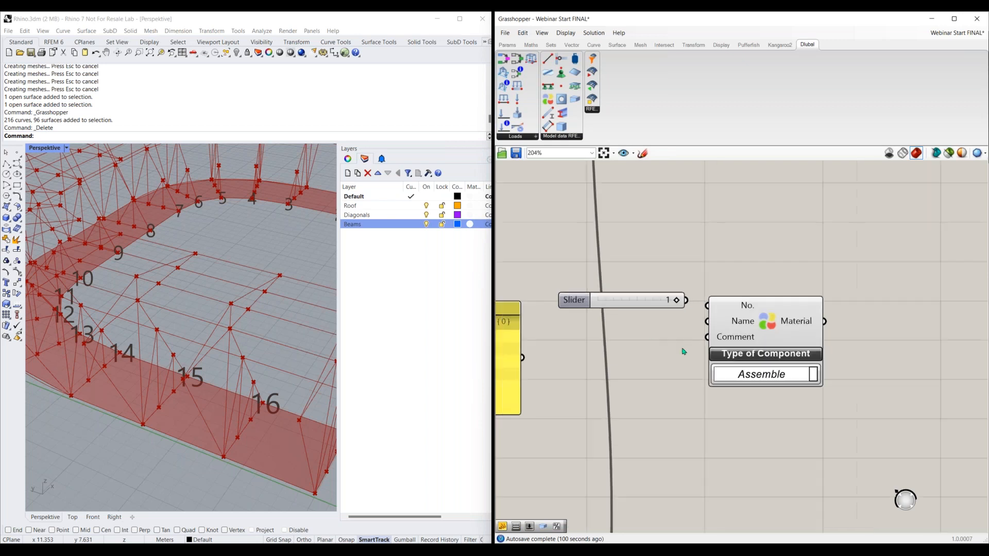
left_click_drag(663, 299, 708, 305)
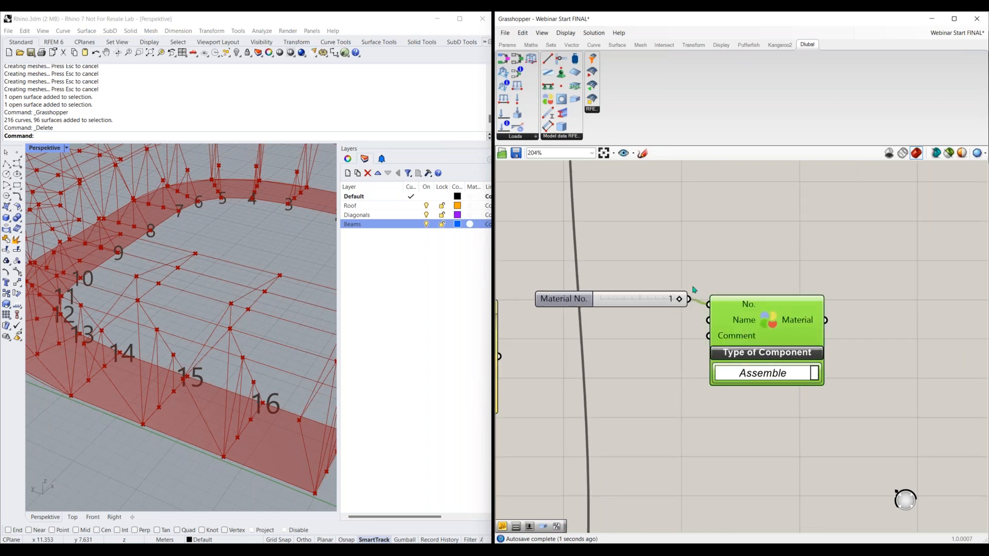
Shift the Material component aside, add a text panel containing A992 and connect it to the Name input
left_click_drag(735, 329, 759, 332)
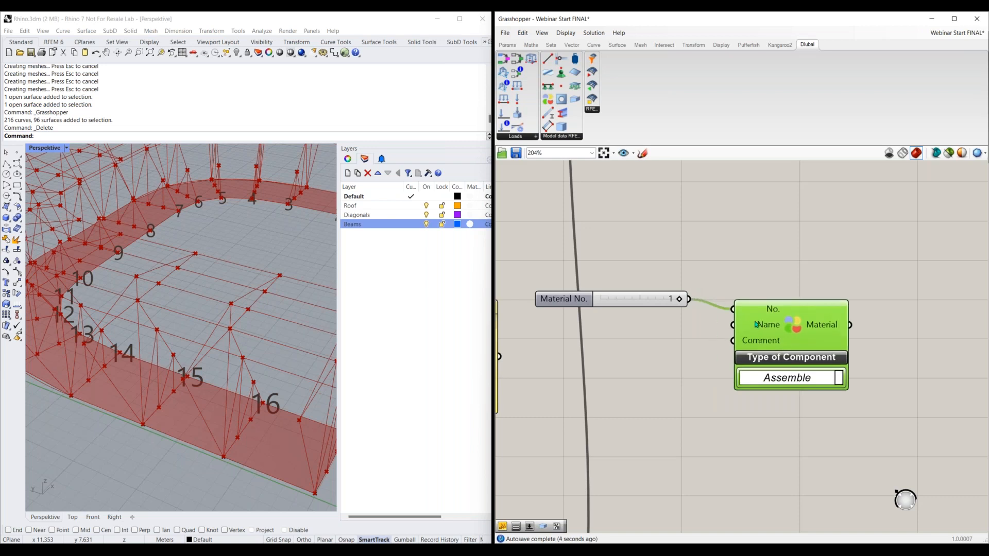
mouse_move(778, 312)
left_click_drag(817, 353, 846, 360)
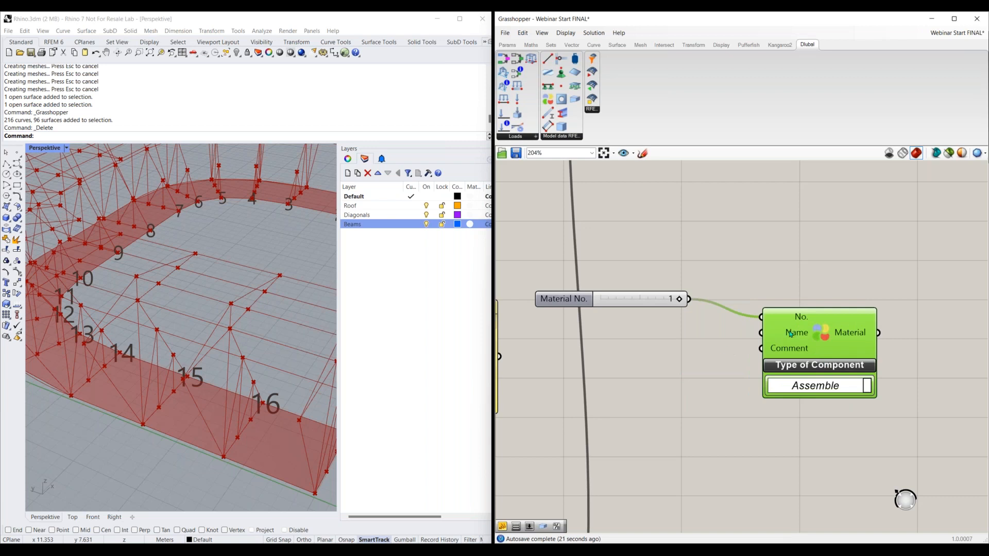
double_click(700, 346)
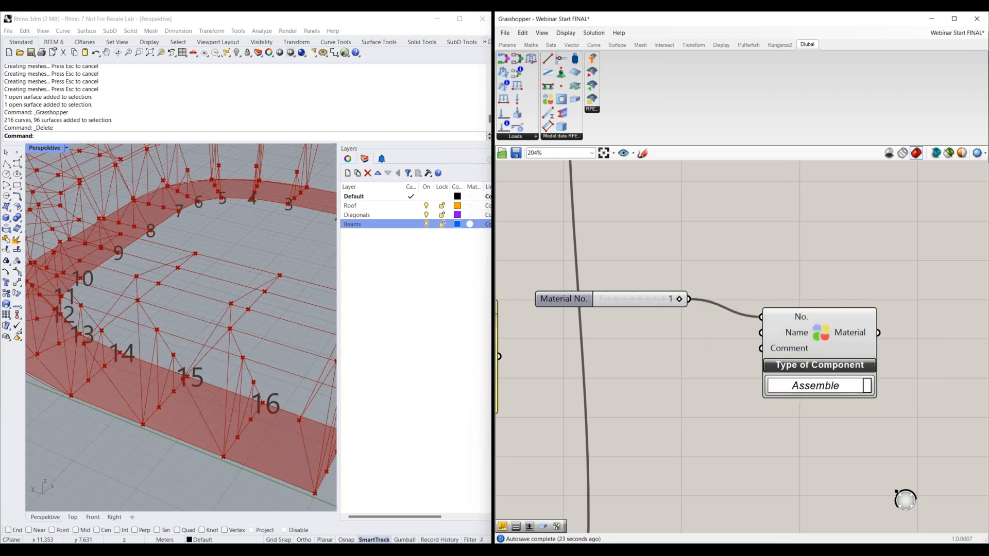
type("\"")
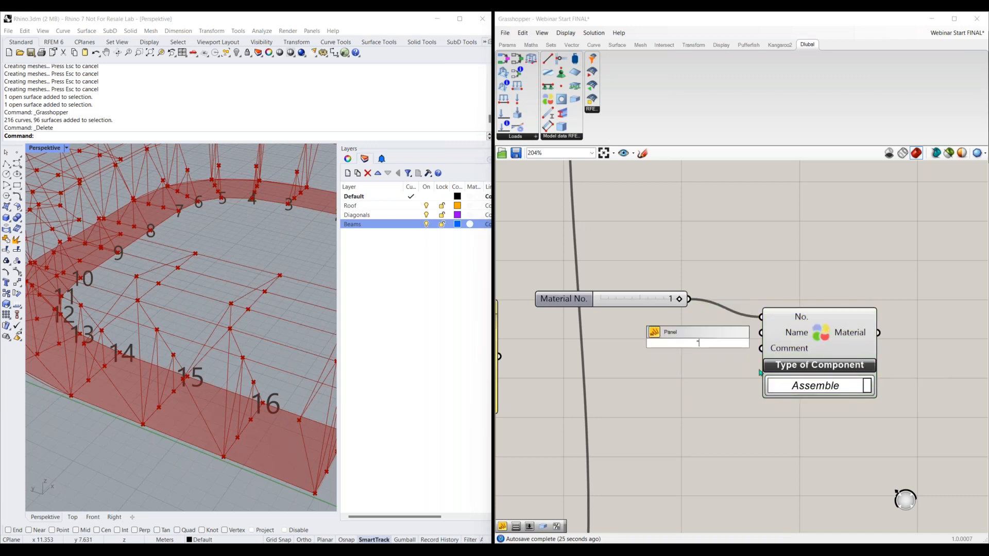
type("A")
type("((")
type("992")
key("Return")
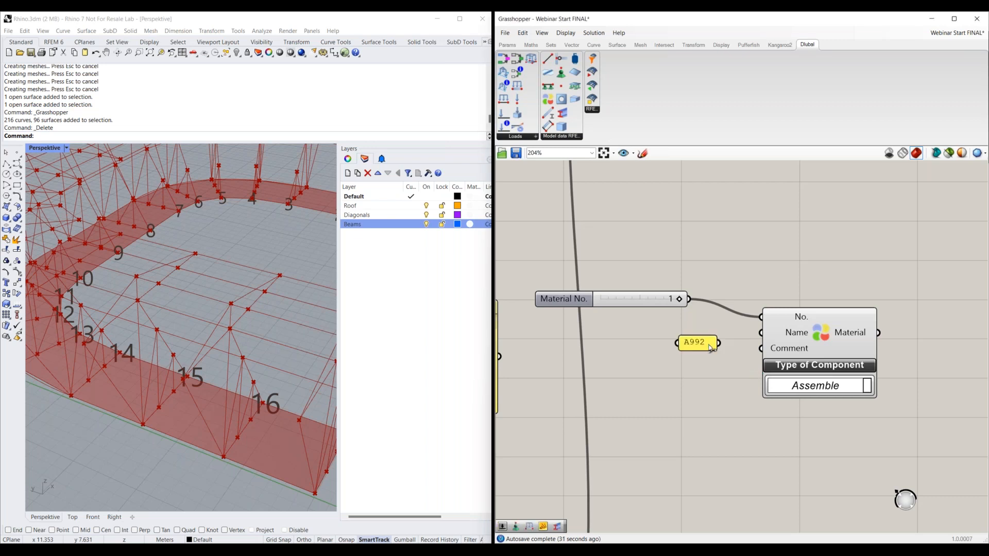
left_click_drag(723, 346, 696, 340)
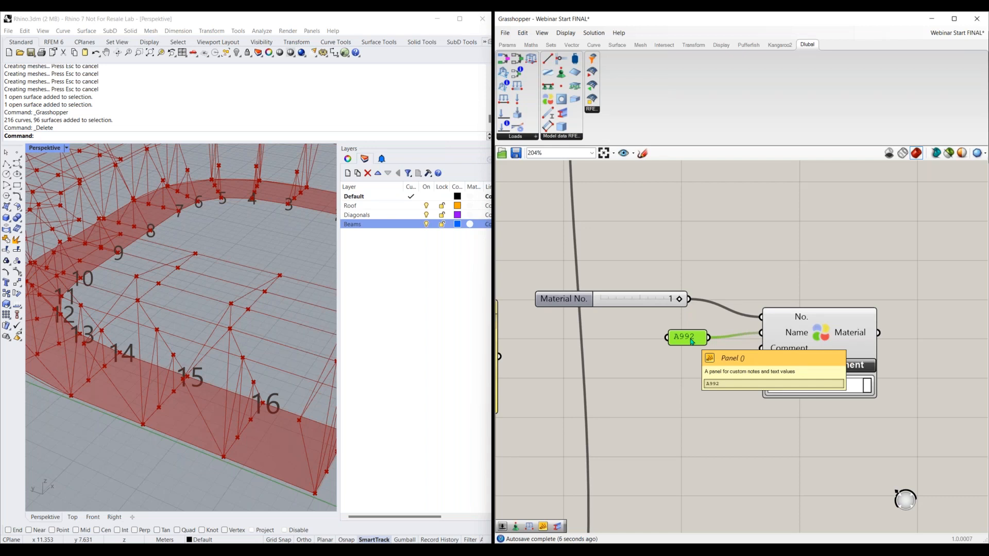
Set the material name panel's text to "A992 | AISC 360-16" and delete that panel again
double_click(684, 337)
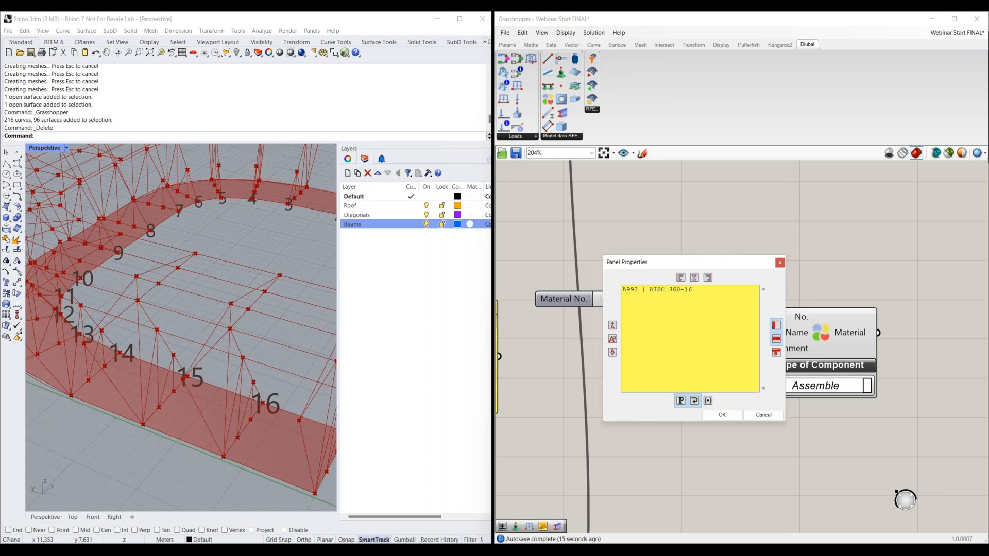
left_click(723, 415)
mouse_move(706, 344)
left_mouse_down()
mouse_move(736, 398)
mouse_move(765, 420)
mouse_move(762, 399)
mouse_move(715, 360)
left_mouse_up()
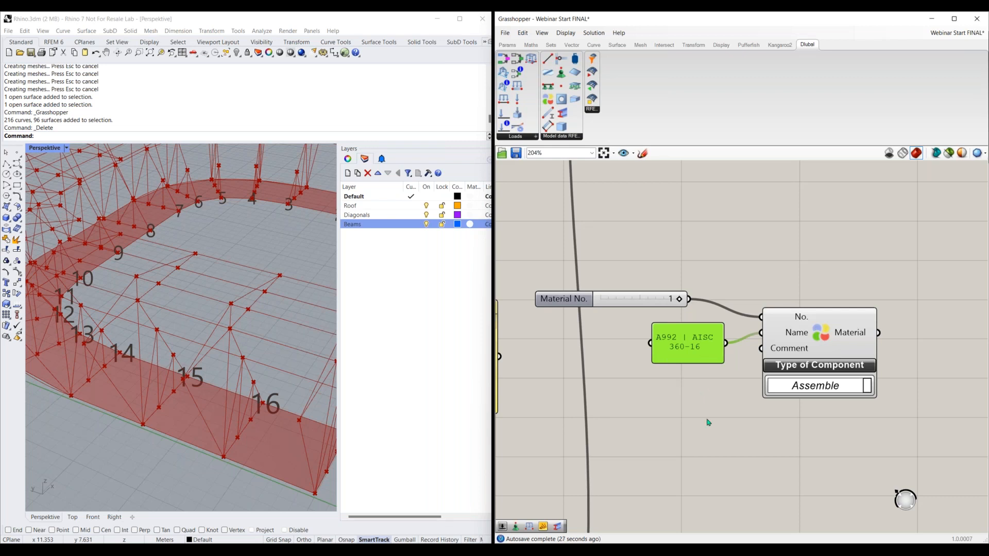
key("Delete")
Make the Material list panel slightly taller and move it closer to the Material component
scroll(686, 413, "down", 2)
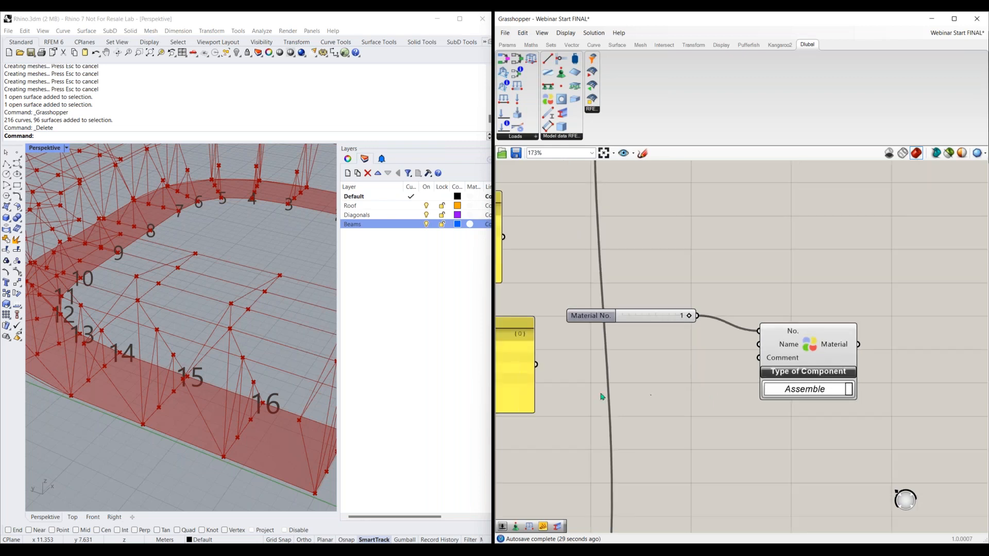
right_click_drag(498, 324, 647, 361)
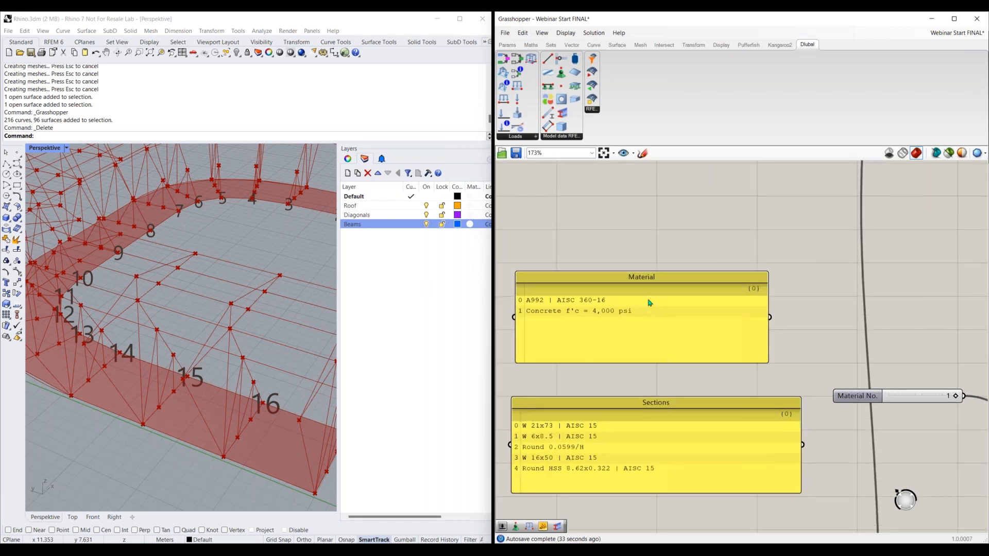
left_click_drag(652, 280, 659, 236)
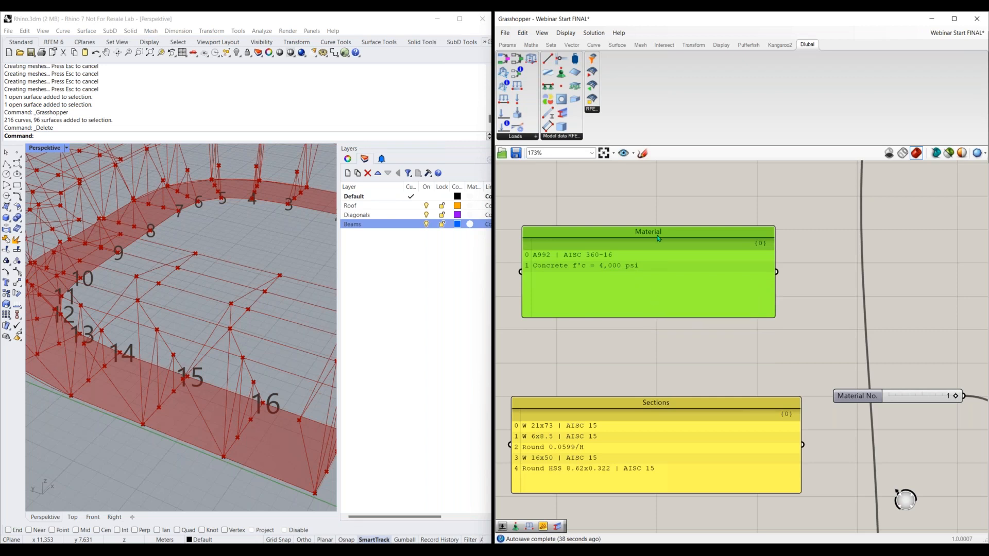
left_click_drag(657, 236, 664, 223)
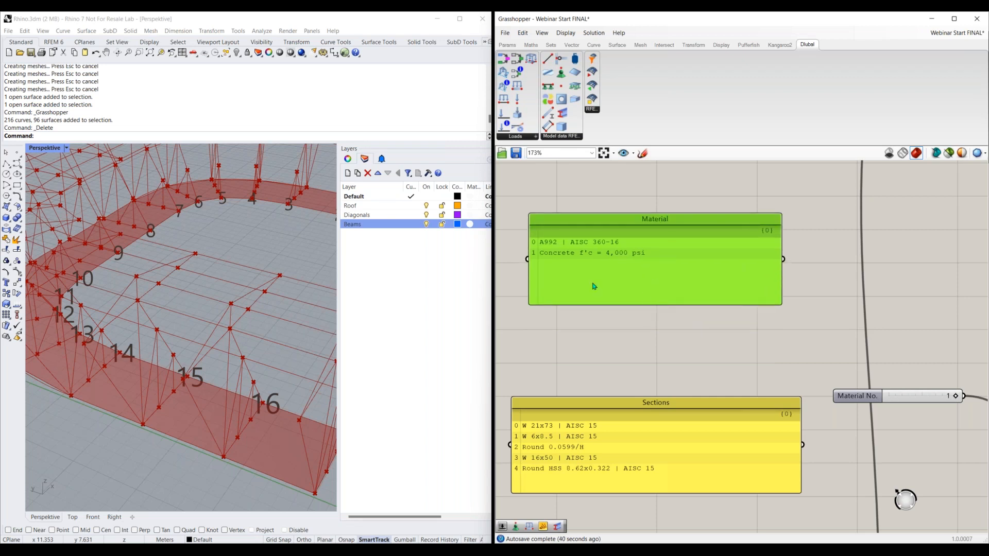
left_click_drag(647, 306, 647, 324)
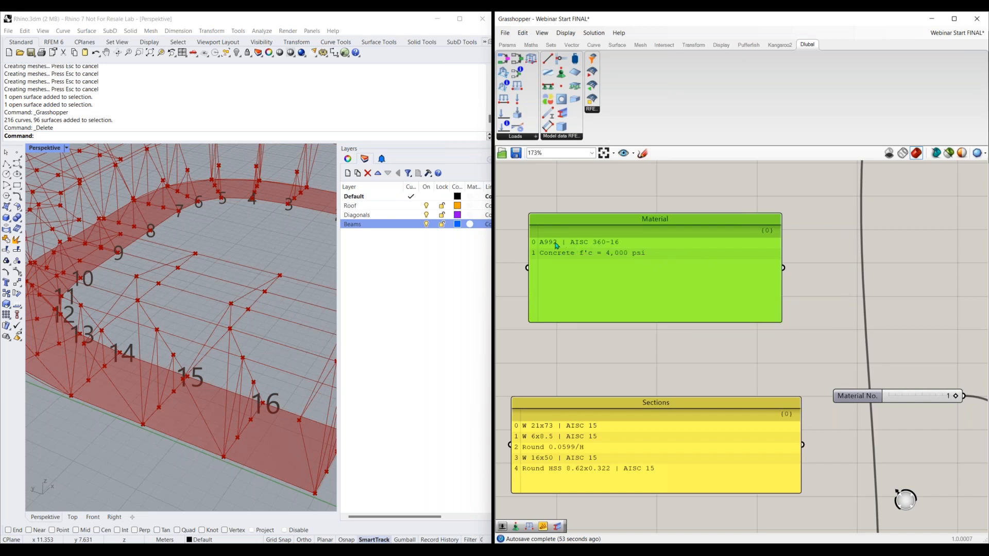
left_click(519, 266)
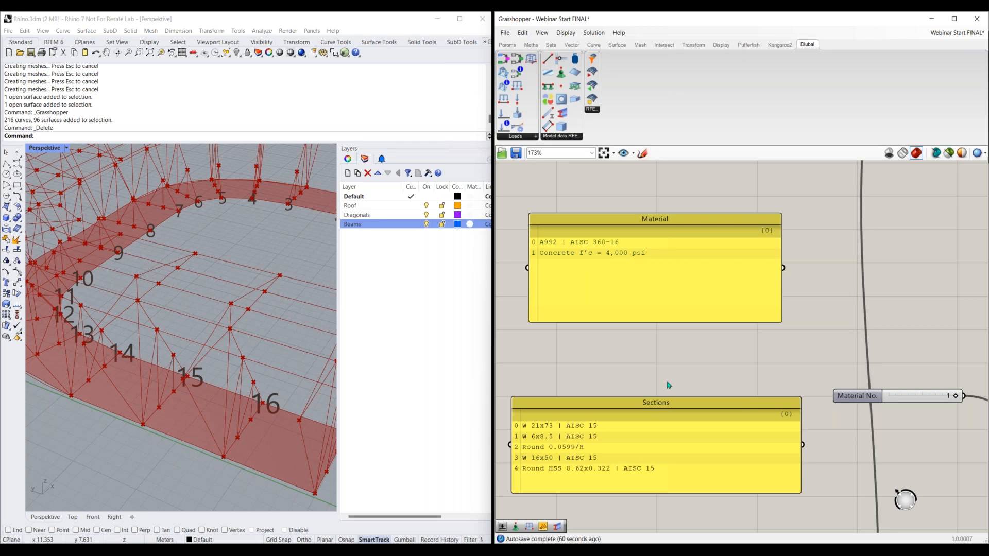
right_click_drag(716, 378, 580, 356)
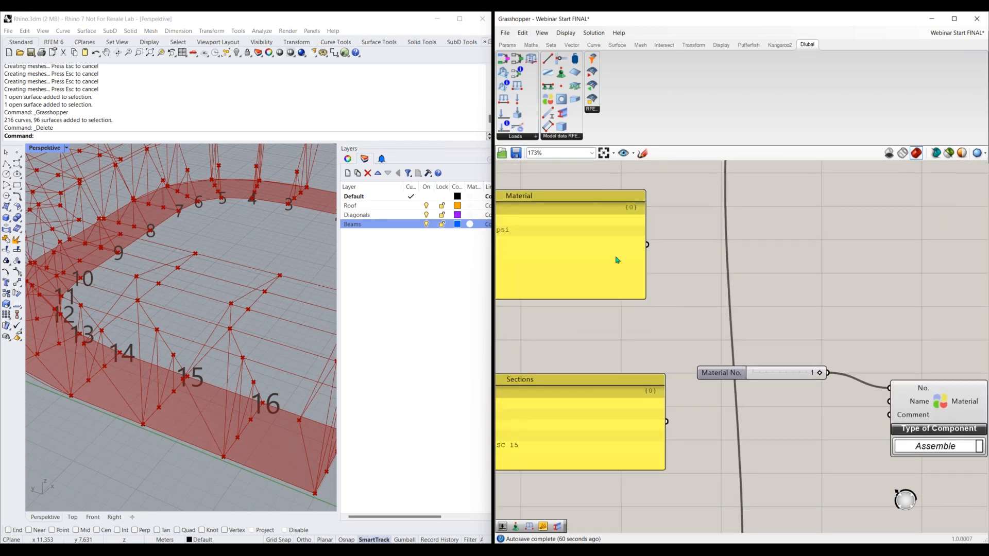
left_click_drag(647, 302, 745, 341)
right_click_drag(792, 426, 730, 386)
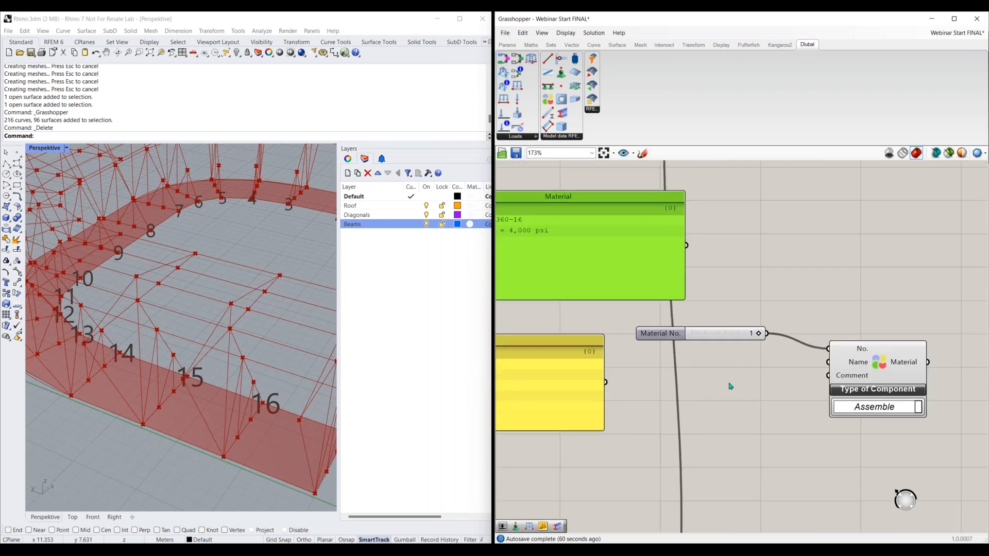
Add a List Item component above the Material No. slider and connect the Material panel to its list input
double_click(730, 387)
type("list")
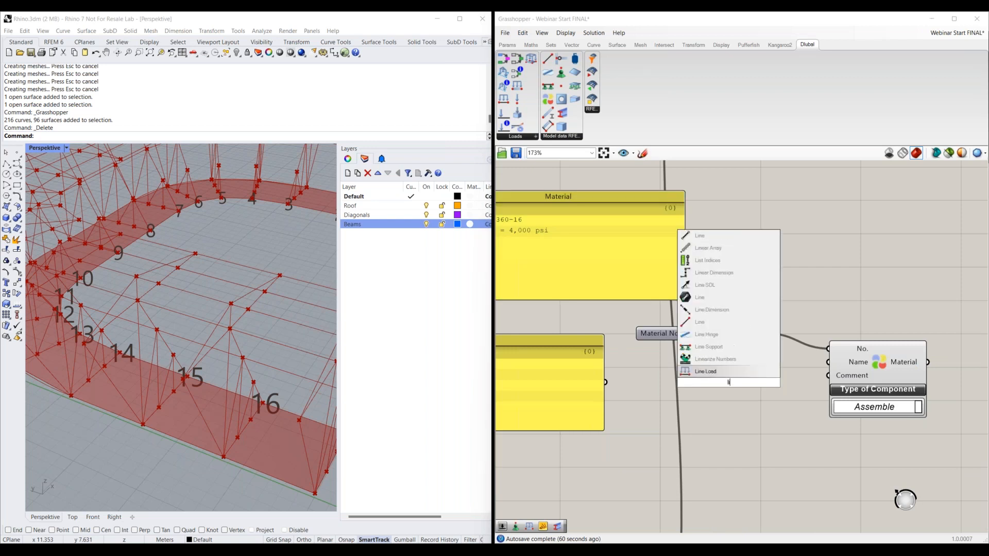
type(" it")
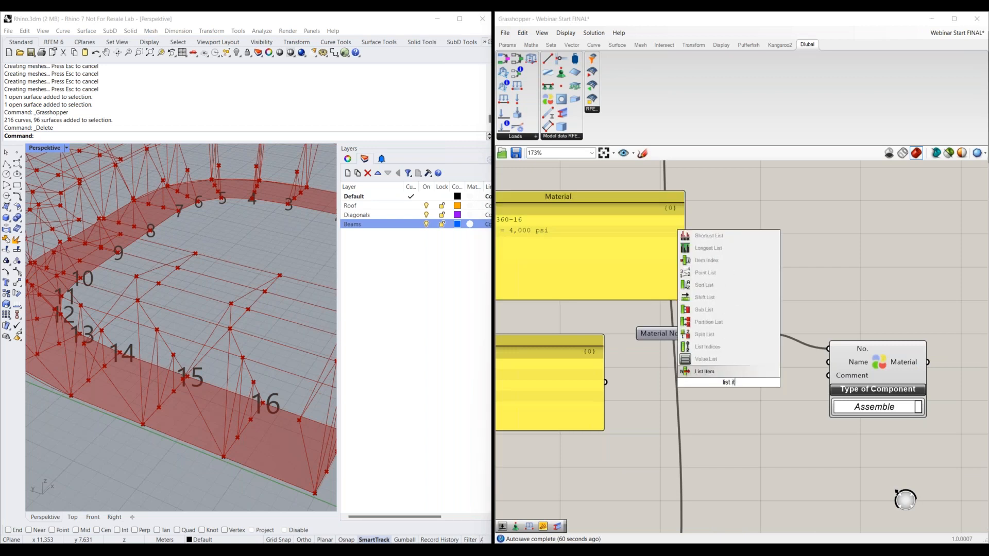
left_click(726, 372)
left_click_drag(746, 356, 756, 259)
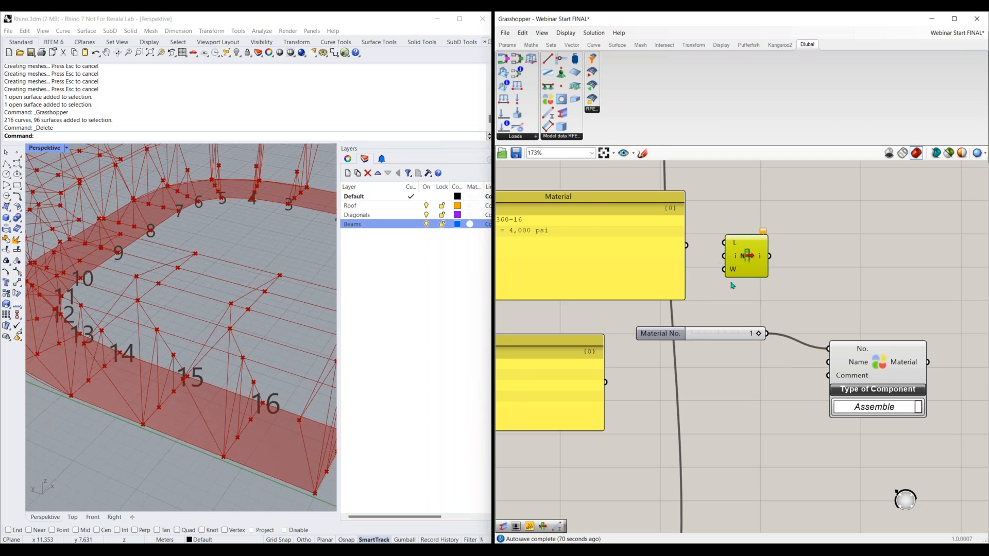
left_click_drag(705, 334, 742, 375)
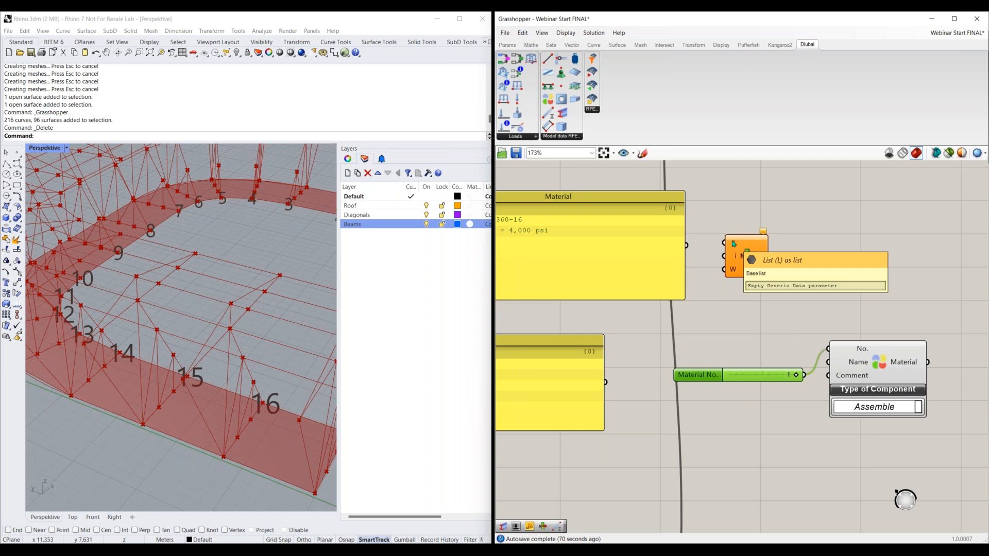
left_click_drag(731, 243, 686, 245)
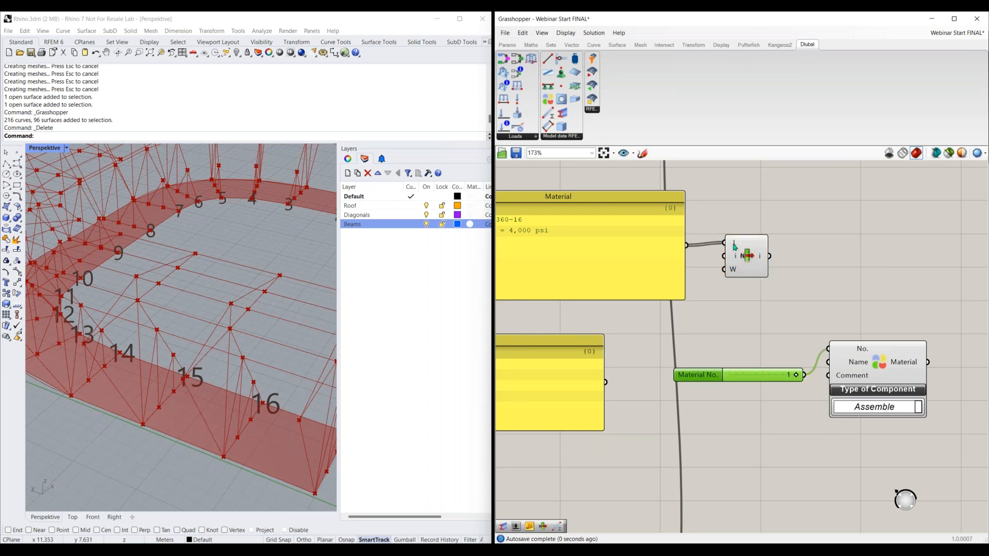
left_click_drag(767, 251, 857, 253)
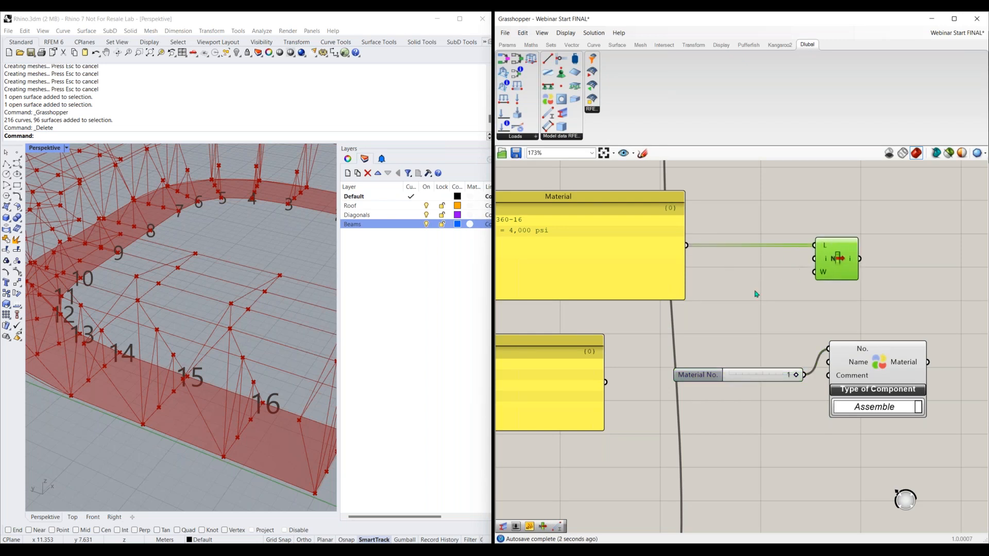
Add a number slider with the value 5 and connect it to the List Item's index input
double_click(741, 292)
type("number slider")
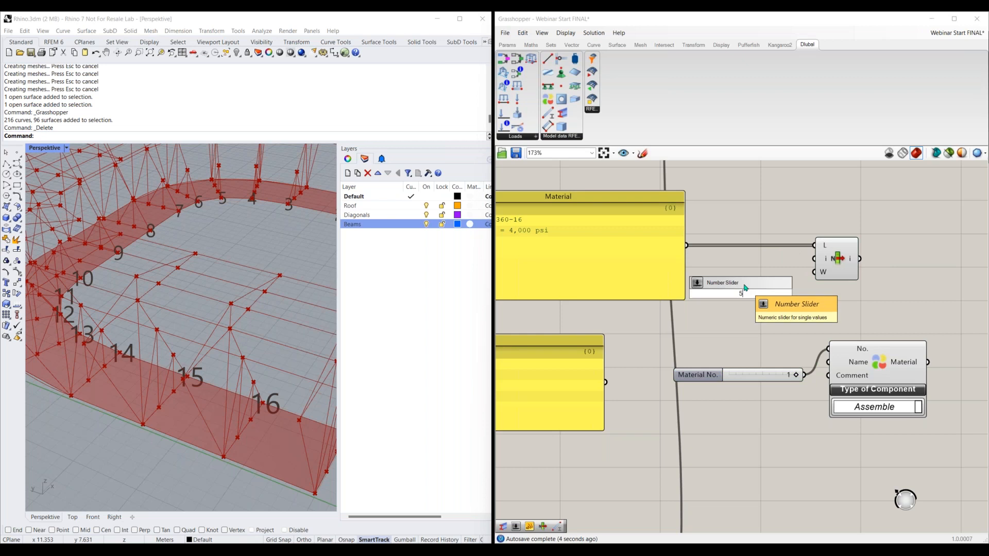
key("Return")
left_click_drag(795, 294, 822, 263)
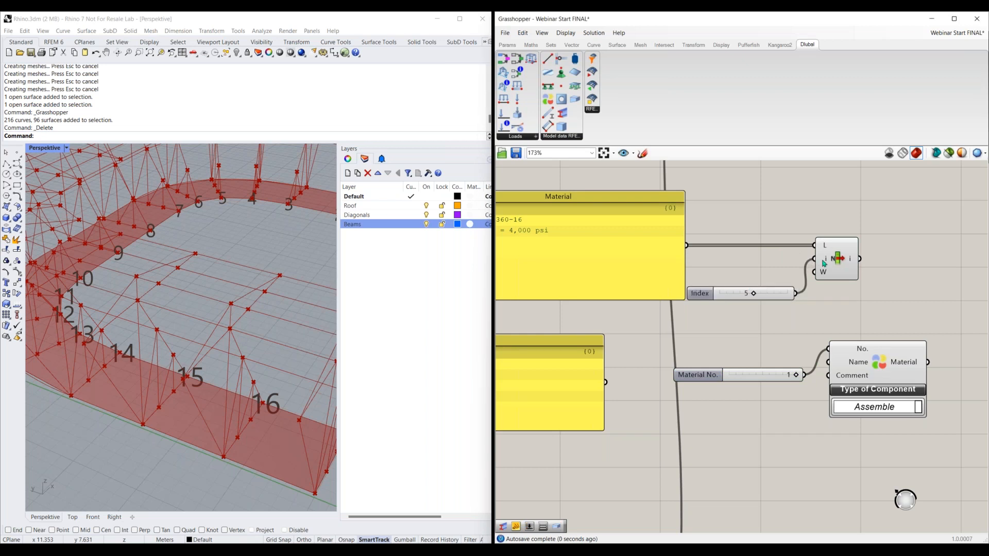
left_click_drag(706, 296, 709, 276)
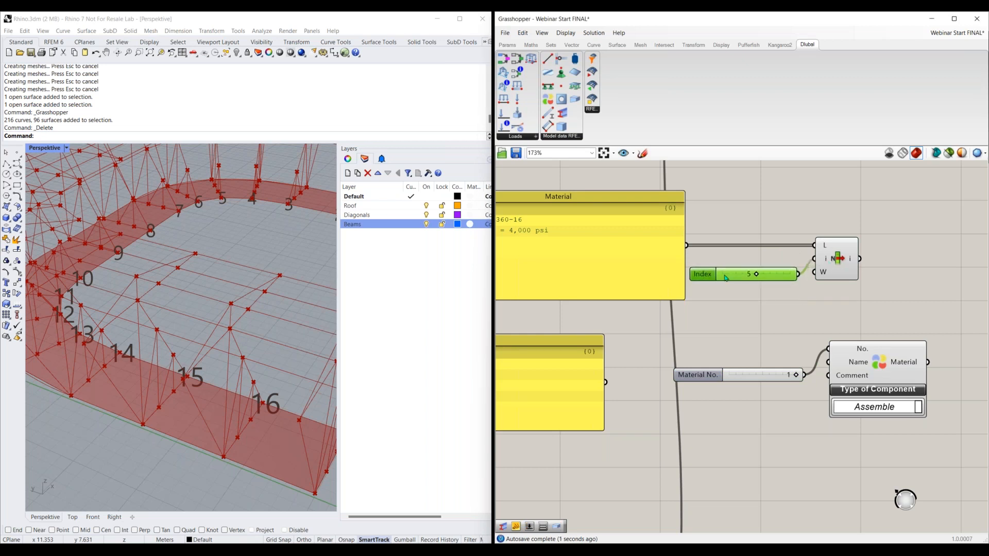
Set the material List Item's index slider to 0
scroll(740, 312, "down", 2)
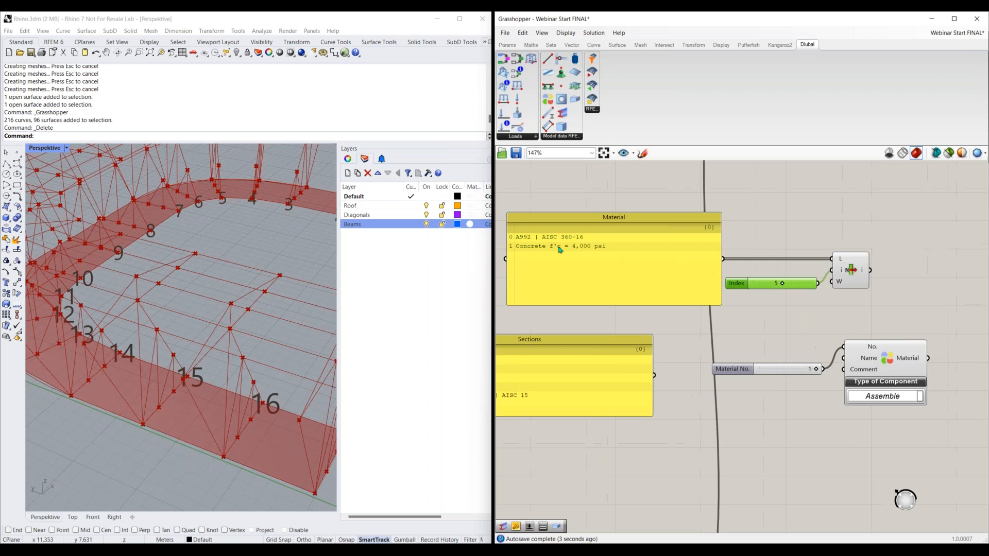
left_click_drag(778, 283, 758, 286)
Check the List Item's output by connecting a new panel to it, and delete that panel again
right_click_drag(893, 294, 769, 300)
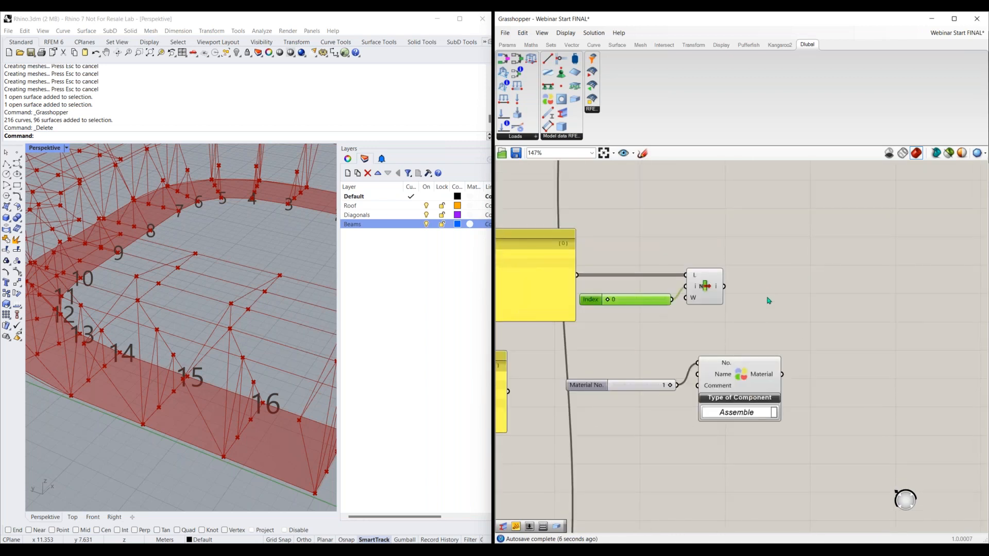
double_click(771, 291)
type("panel")
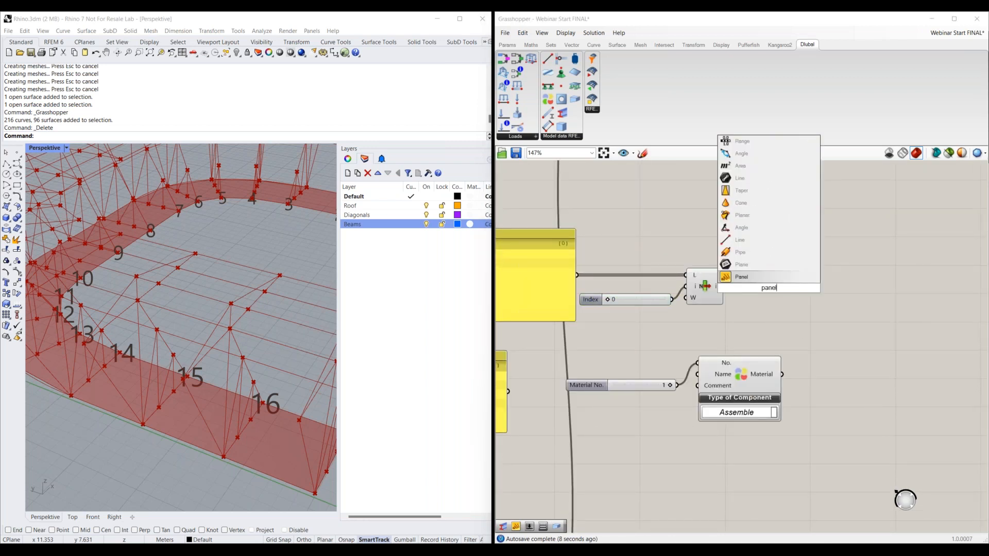
key("Return")
left_click(814, 300)
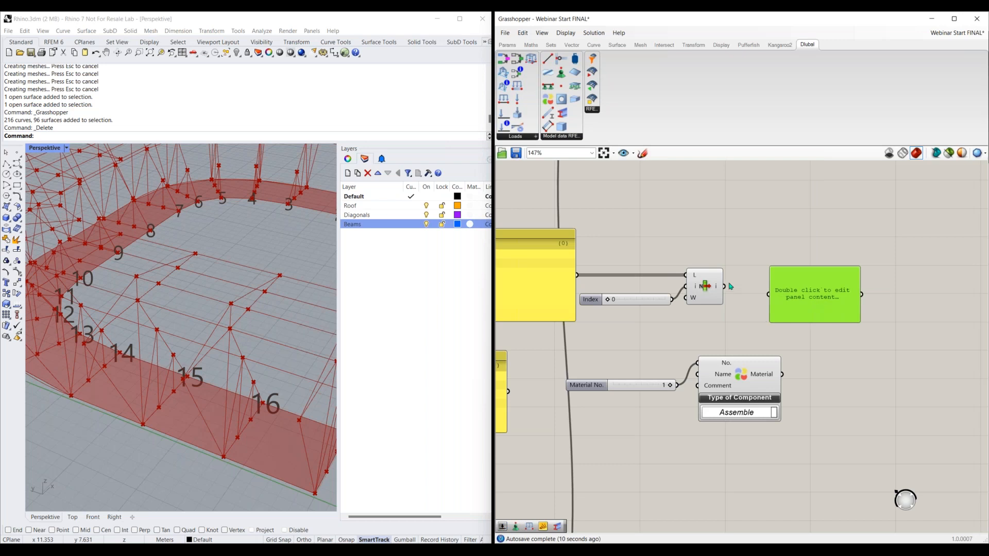
left_click_drag(724, 286, 768, 294)
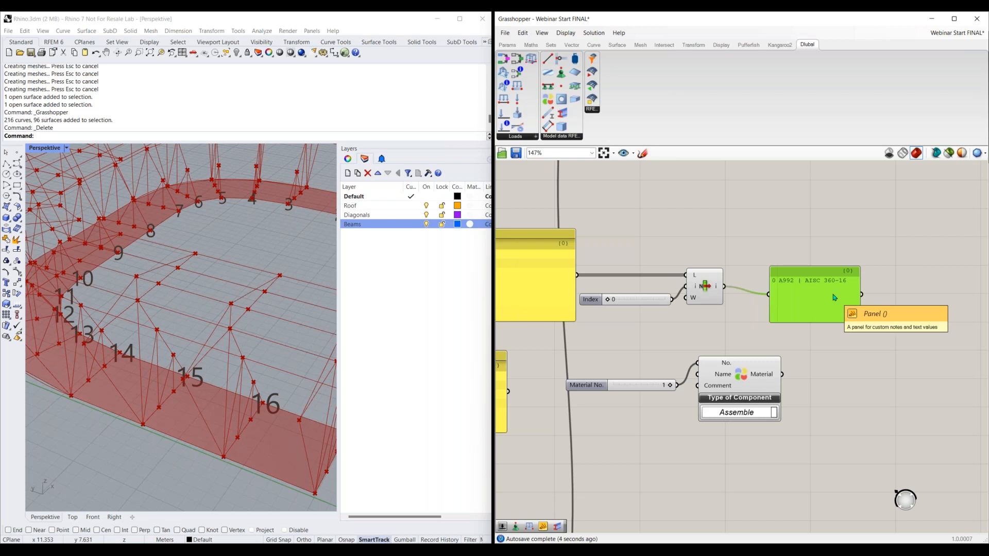
key("Delete")
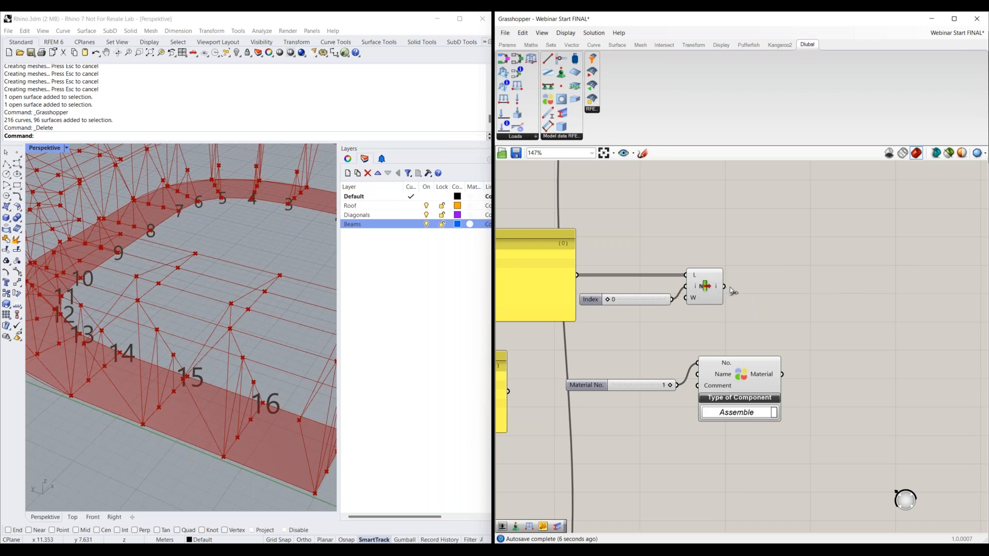
Connect the List Item's output to the Material component's Name input and move the component and its Material No. slider up beside the List Item
left_click_drag(745, 322, 697, 374)
left_click_drag(763, 349, 572, 433)
left_click_drag(740, 392, 826, 242)
mouse_move(683, 253)
left_mouse_down()
mouse_move(674, 242)
mouse_move(687, 256)
mouse_move(680, 234)
left_mouse_up()
left_click(686, 258)
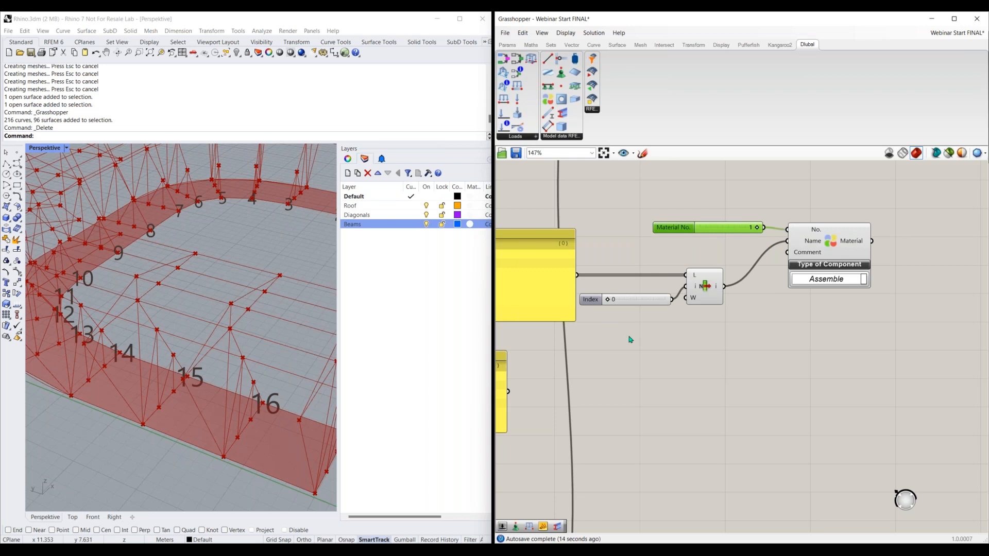
Move the Sections panel down and duplicate the whole material group, placing the copy between the original group and the Sections panel
scroll(629, 338, "down", 4)
left_click_drag(588, 392, 631, 455)
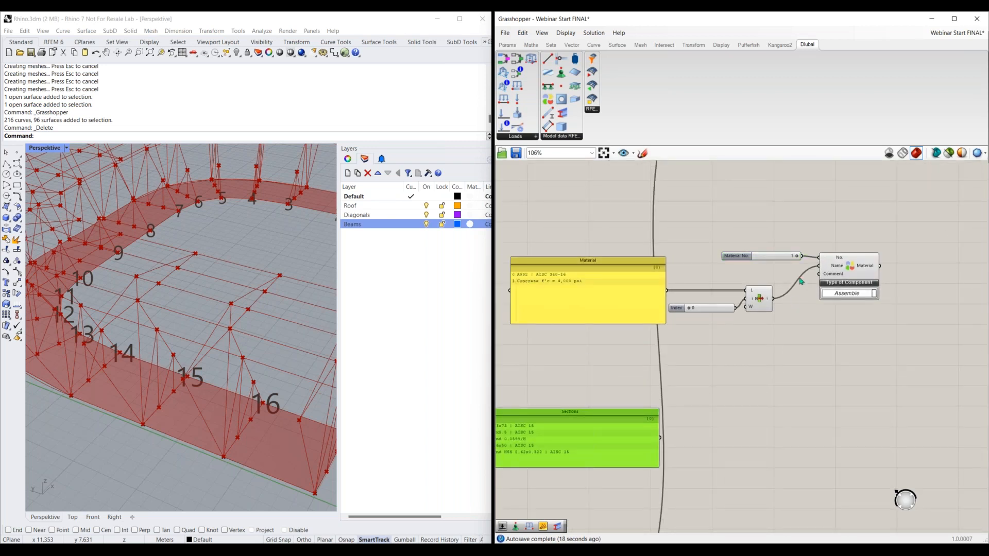
left_click_drag(869, 226, 528, 358)
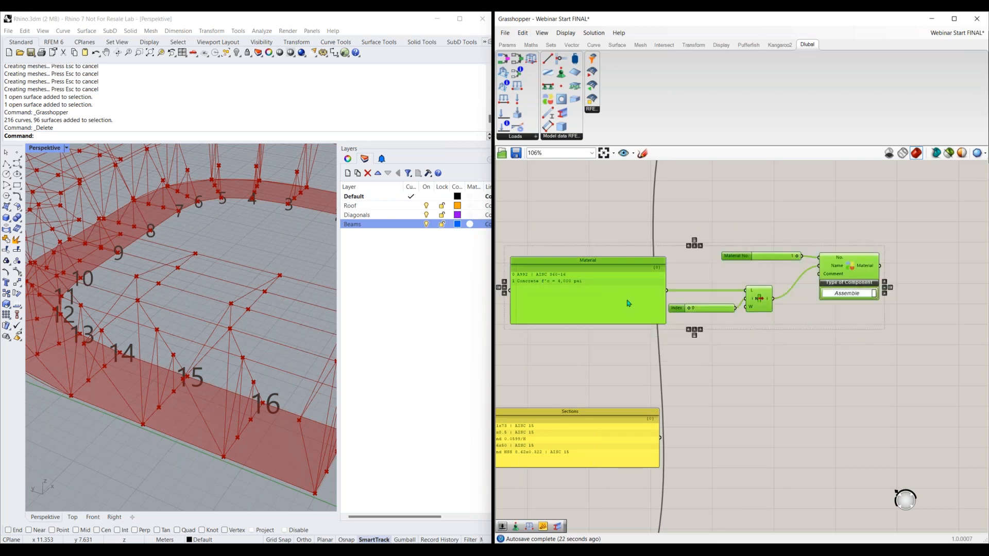
key("ctrl+v")
left_click_drag(690, 338, 686, 412)
right_click_drag(616, 450, 617, 385)
left_click_drag(617, 385, 630, 420)
right_click_drag(785, 368, 718, 368)
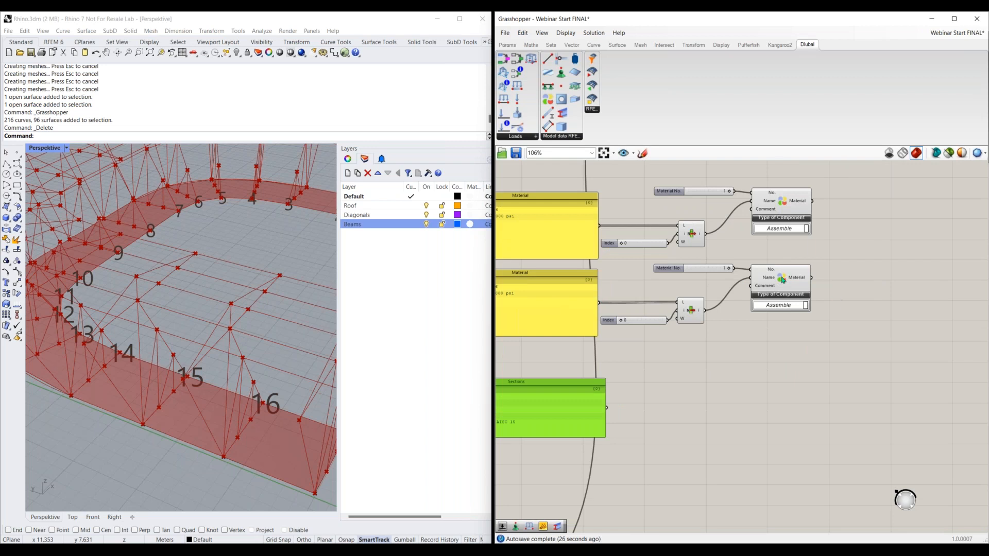
Set the copied material group's index slider to 1 and move the Sections panel up closer beneath that group
mouse_move(767, 282)
left_click_drag(628, 323, 625, 322)
right_click_drag(625, 341, 665, 349)
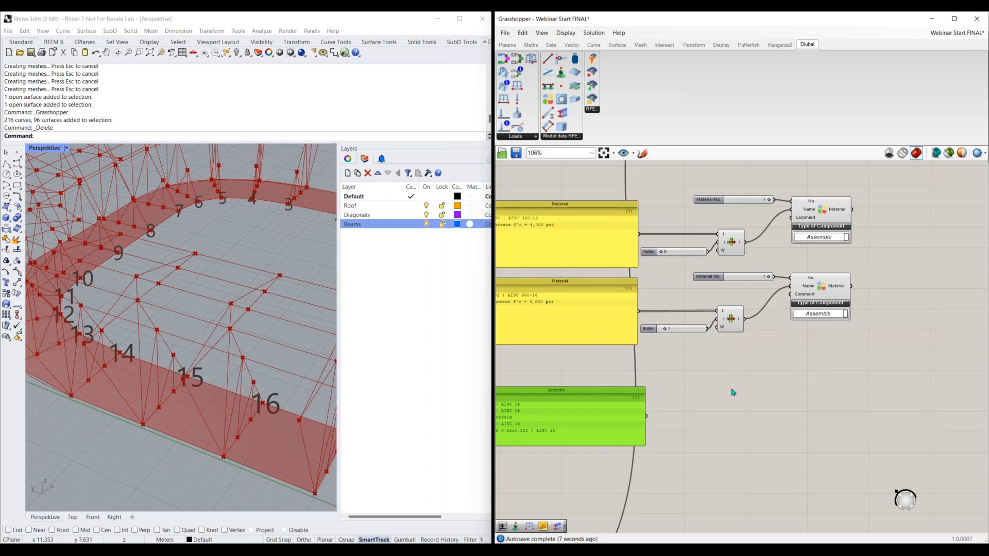
right_click_drag(695, 415, 709, 409)
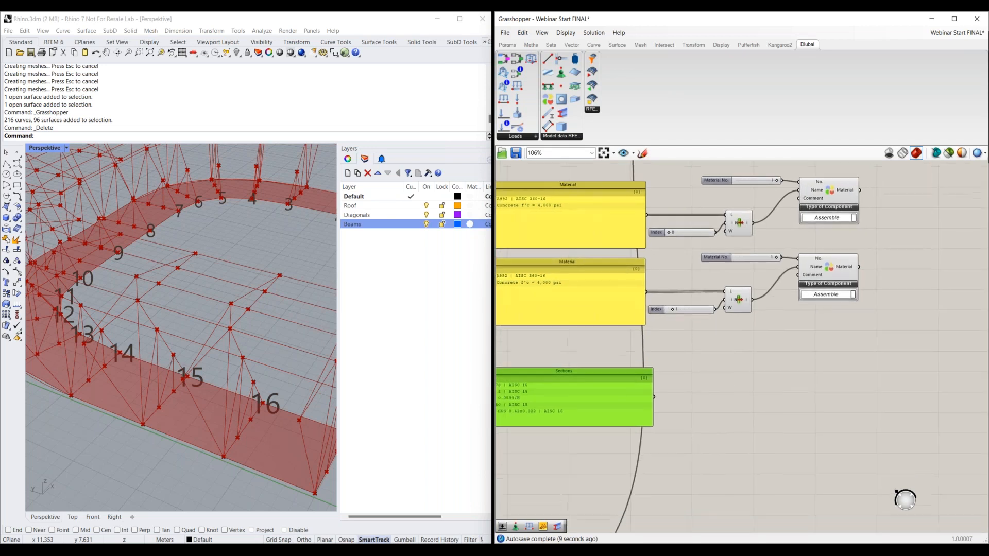
scroll(691, 407, "down", 2)
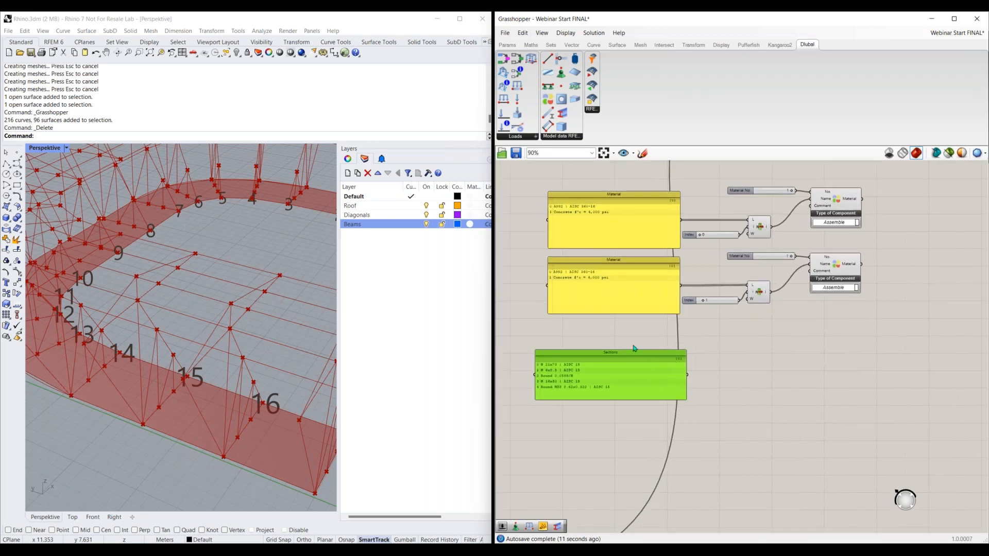
left_click_drag(634, 361, 634, 344)
Add a Dlubal Section component beside the Sections panel, leaving some space between them
right_click_drag(708, 444, 680, 386)
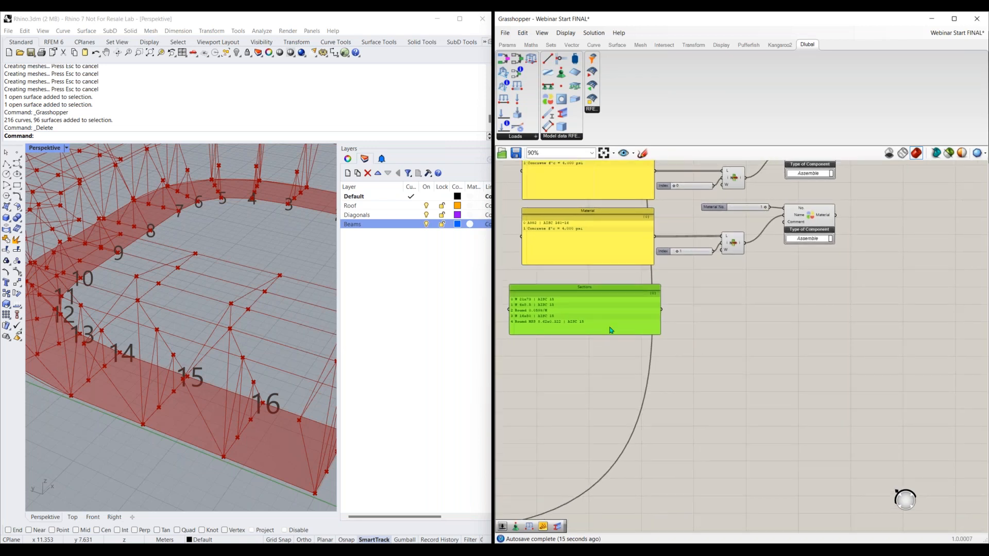
left_click(742, 298)
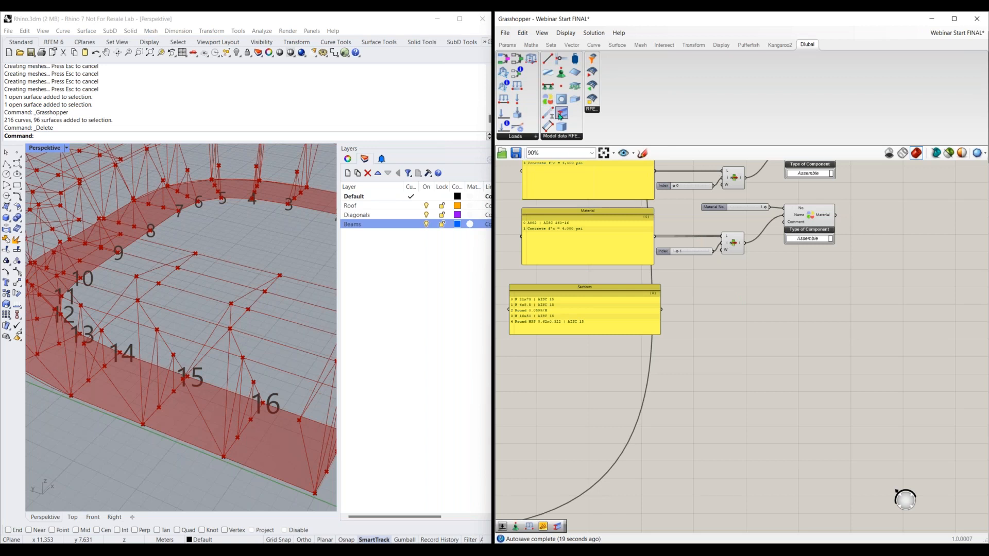
left_click_drag(562, 116, 741, 326)
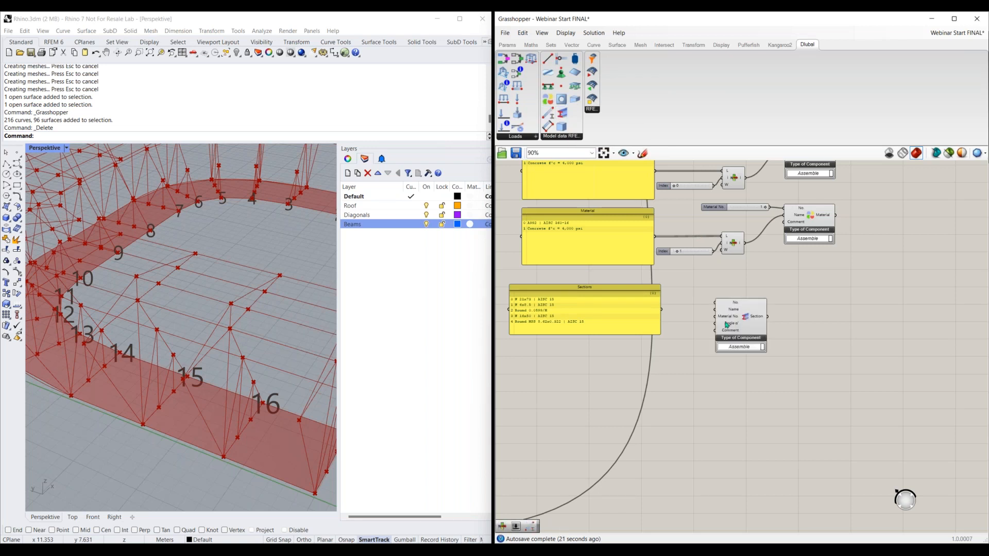
scroll(728, 326, "up", 3)
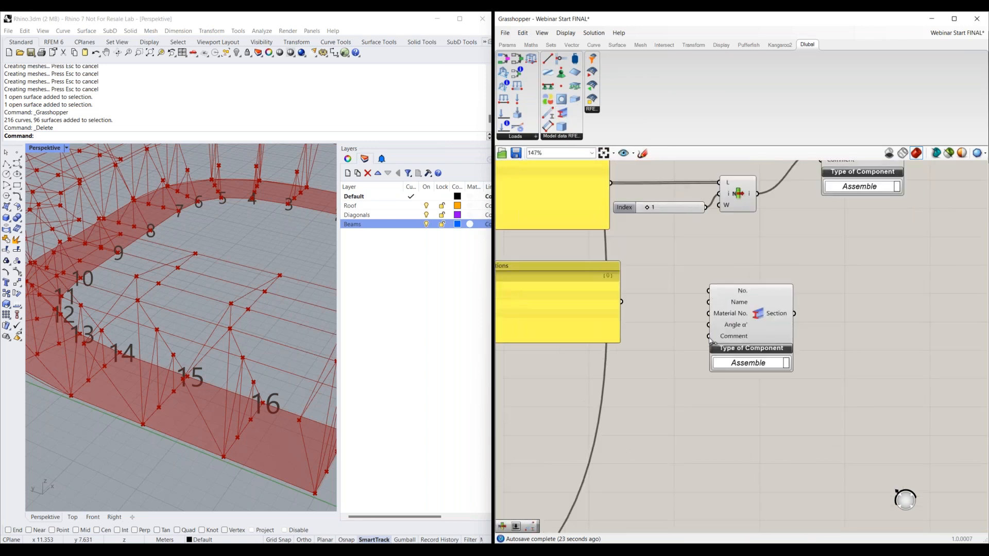
left_click_drag(751, 338, 794, 349)
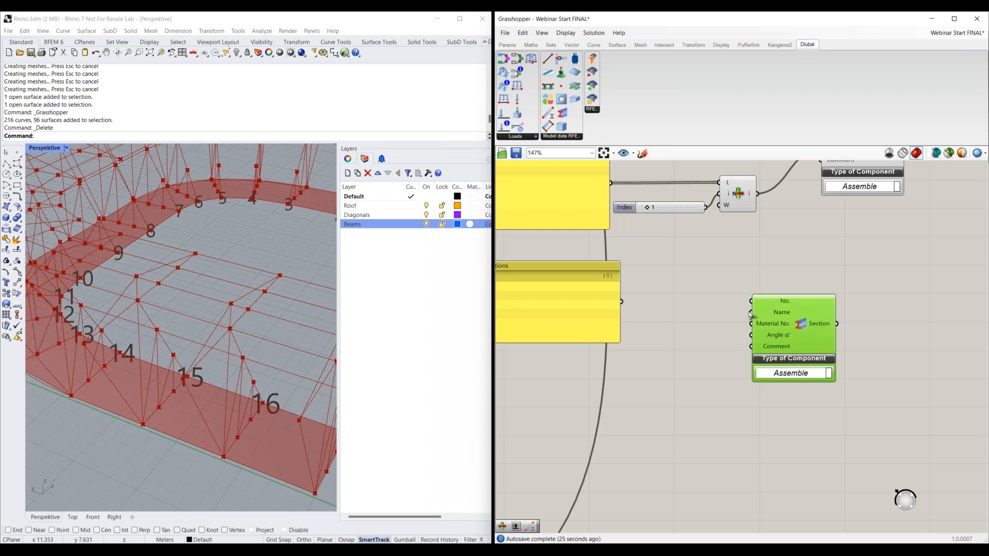
Add a number slider with the value 1 and connect it to the Section component's No. input, moving the component to make room
double_click(683, 282)
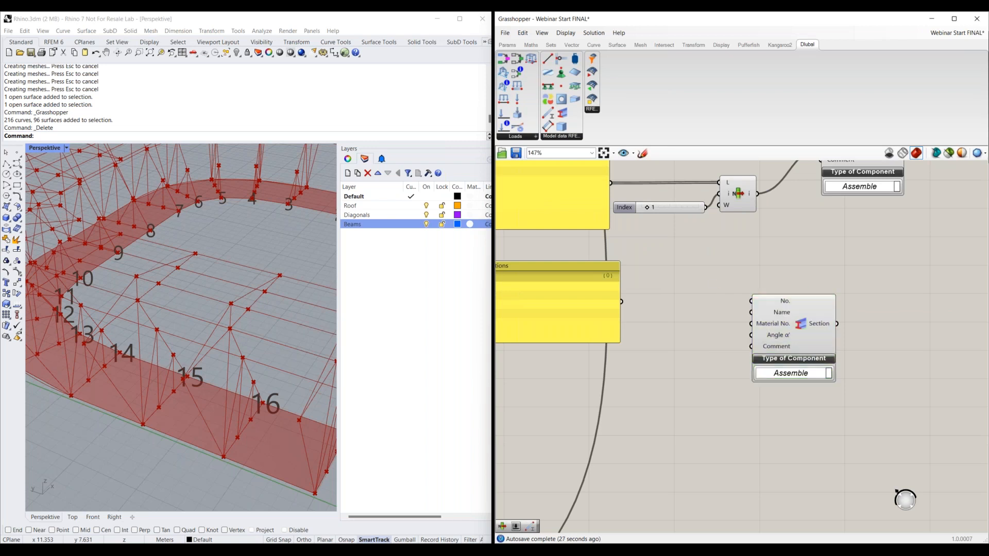
type("slider")
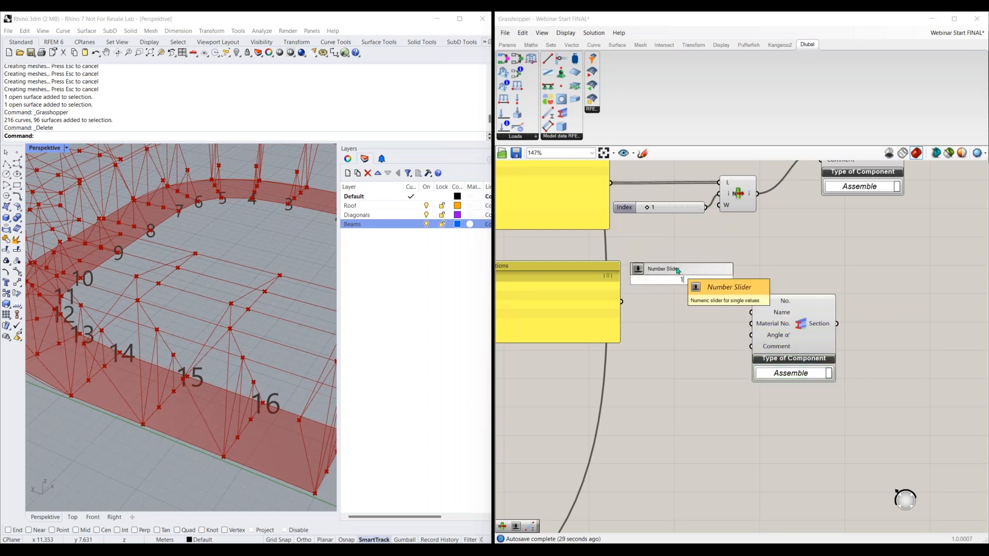
key("Return")
left_click_drag(785, 319, 800, 320)
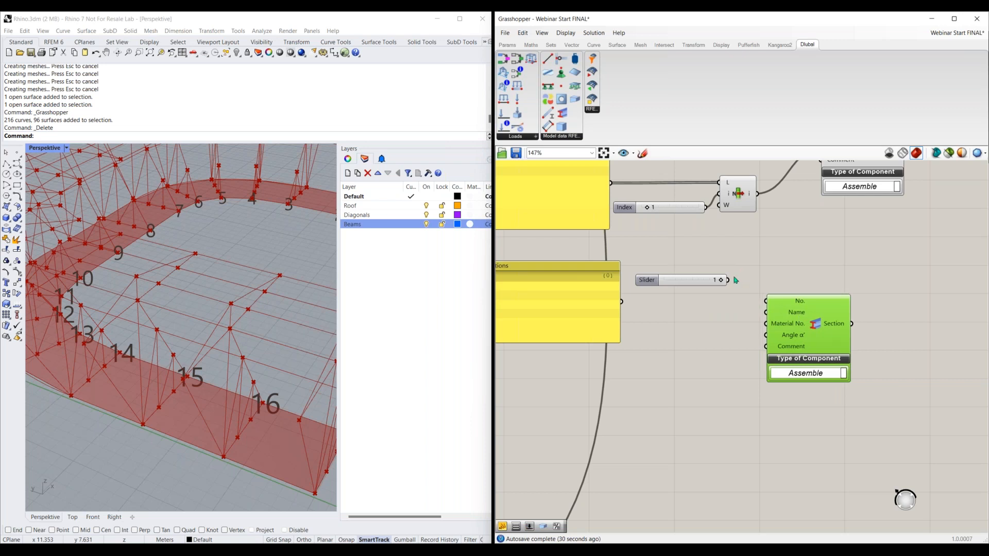
left_click_drag(727, 280, 767, 302)
left_click_drag(823, 341, 858, 342)
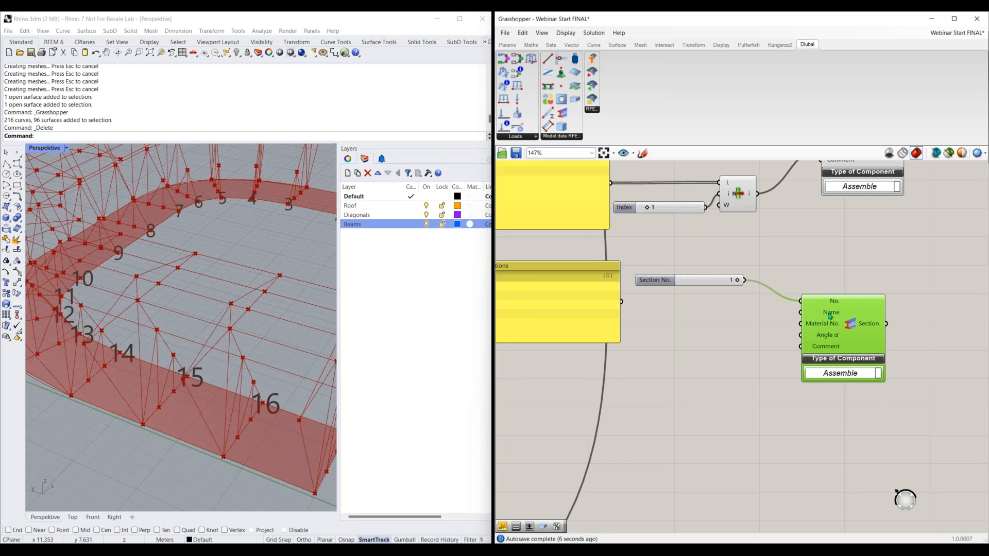
Duplicate the second material group's List Item and index slider below the Section No. slider and connect the Sections panel to the copy's list input
scroll(711, 371, "down", 2)
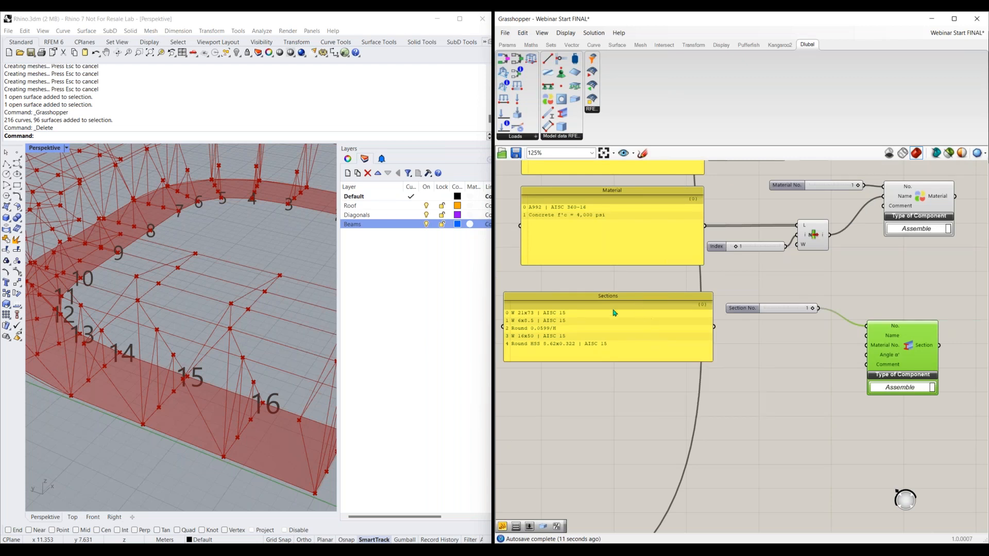
scroll(557, 329, "up", 3)
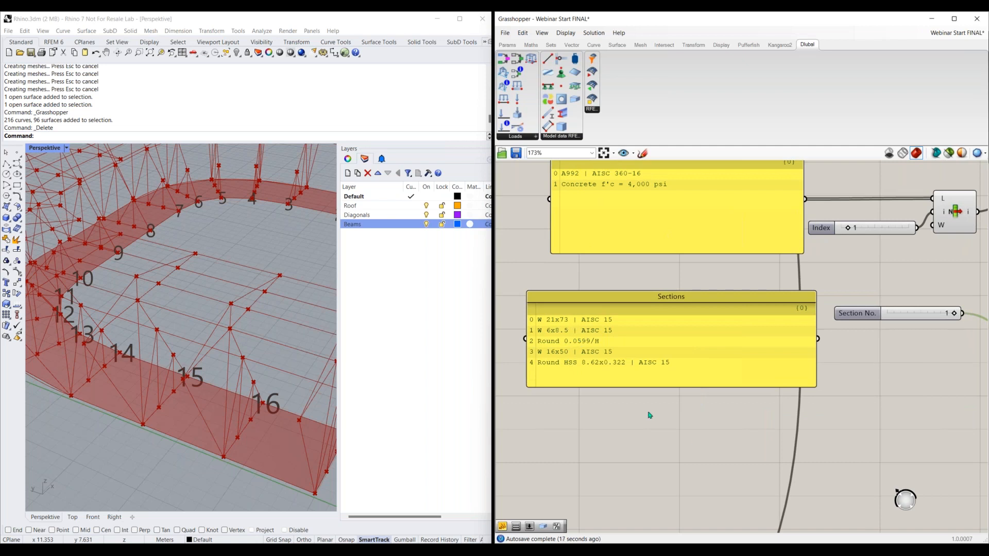
scroll(509, 309, "down", 2)
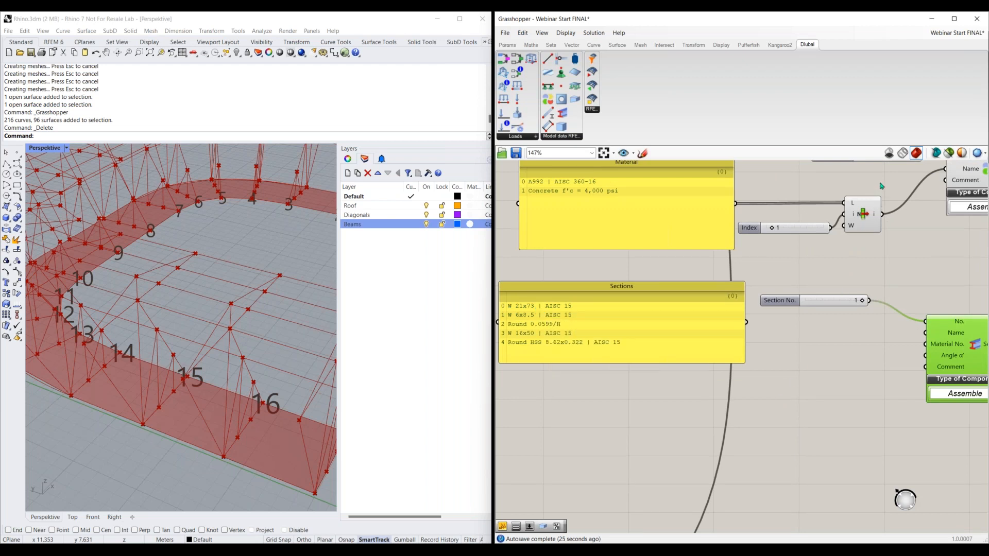
left_click_drag(881, 185, 823, 259)
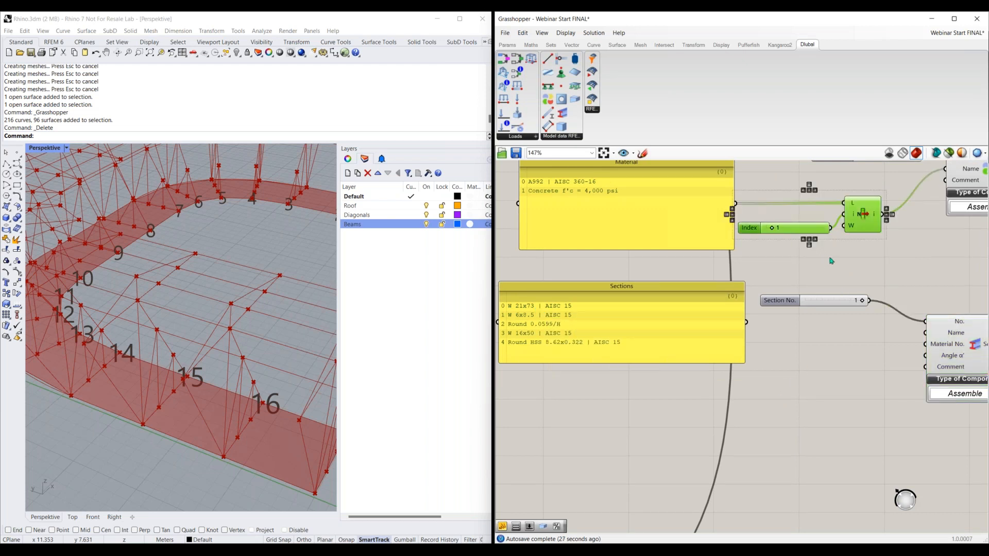
key("ctrl+v")
left_click_drag(871, 227, 867, 403)
left_click(762, 345)
left_click_drag(746, 322, 845, 385)
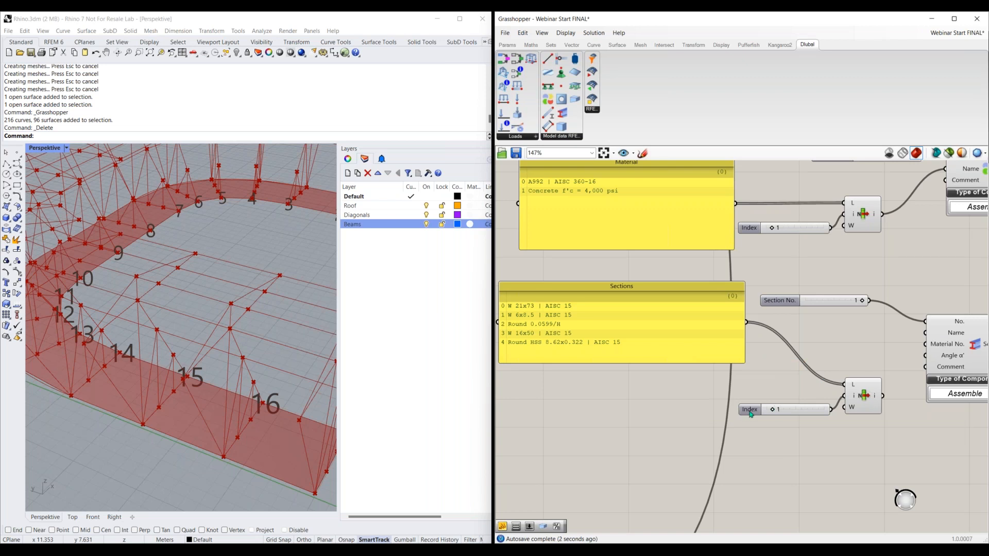
Set the section List Item's index slider to 0 and rearrange both between the Sections panel and the Section component
left_click_drag(751, 414, 730, 404)
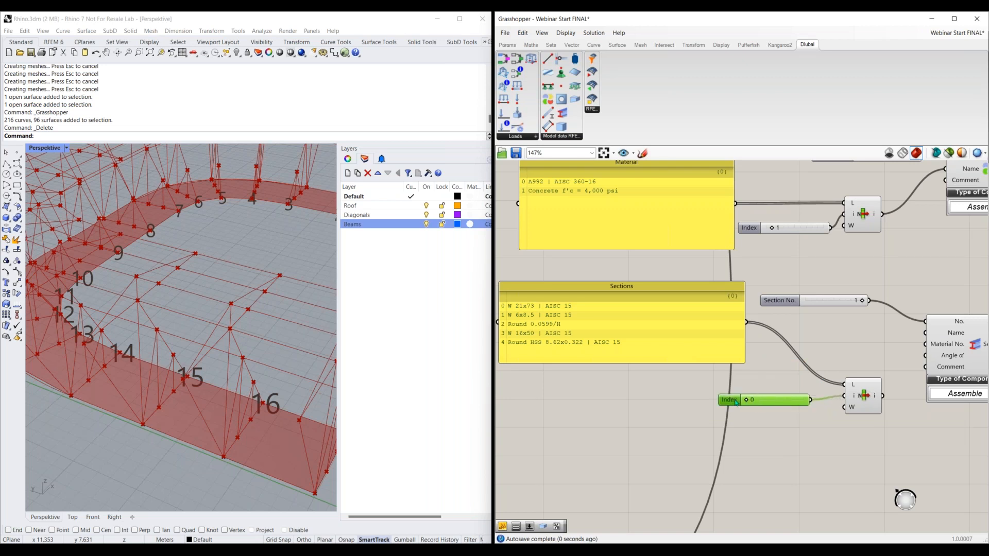
right_click_drag(857, 432, 720, 440)
left_click_drag(735, 403, 699, 366)
left_click_drag(653, 407, 653, 390)
Connect the section List Item's output to the Section component's Name input
right_click_drag(637, 430, 734, 444)
right_click_drag(523, 401, 618, 401)
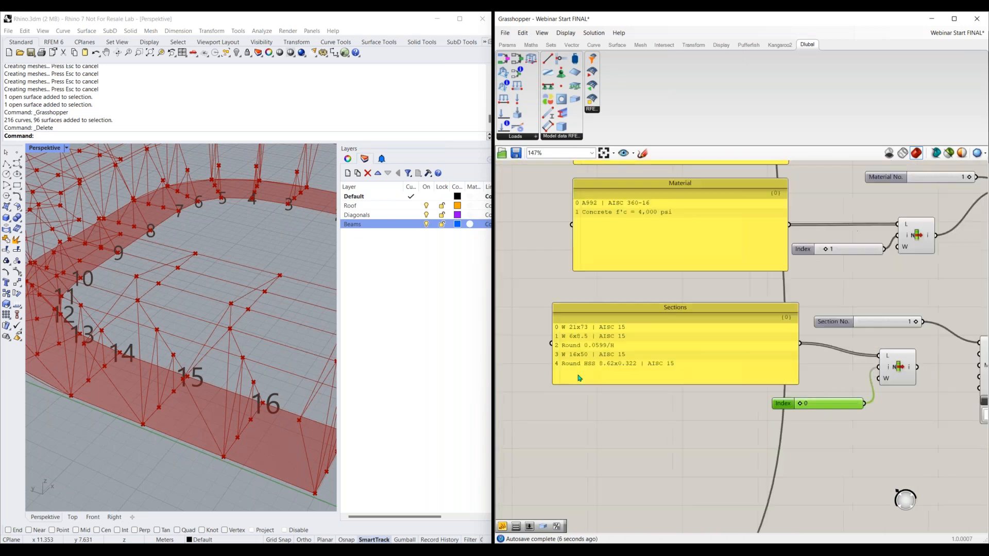
right_click_drag(783, 441, 631, 441)
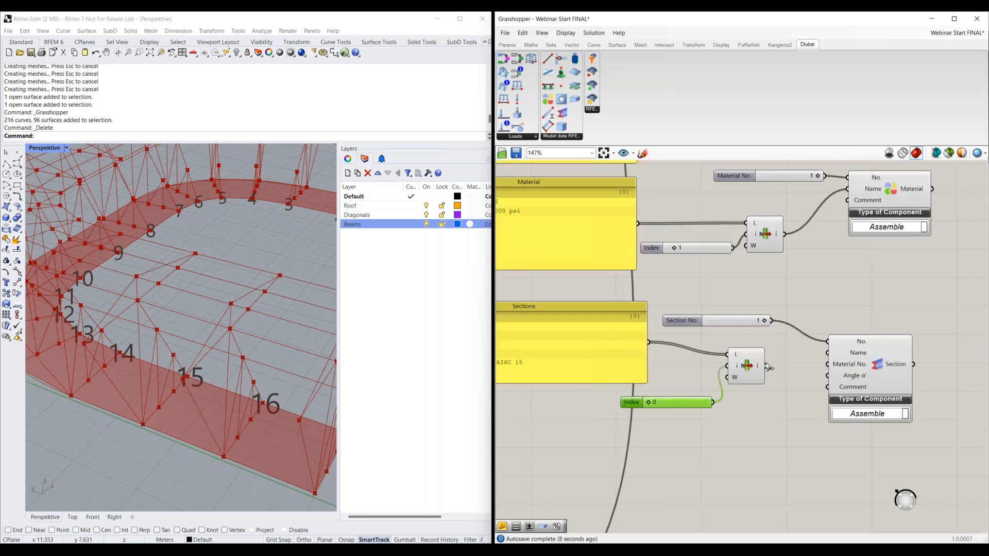
left_click_drag(768, 367, 827, 353)
Try a copy of the Section No. slider as the Section component's Material No. input and delete that copy
left_click(695, 324)
key("ctrl+c")
key("ctrl+v")
left_click_drag(696, 325, 707, 425)
left_click_drag(821, 372, 828, 364)
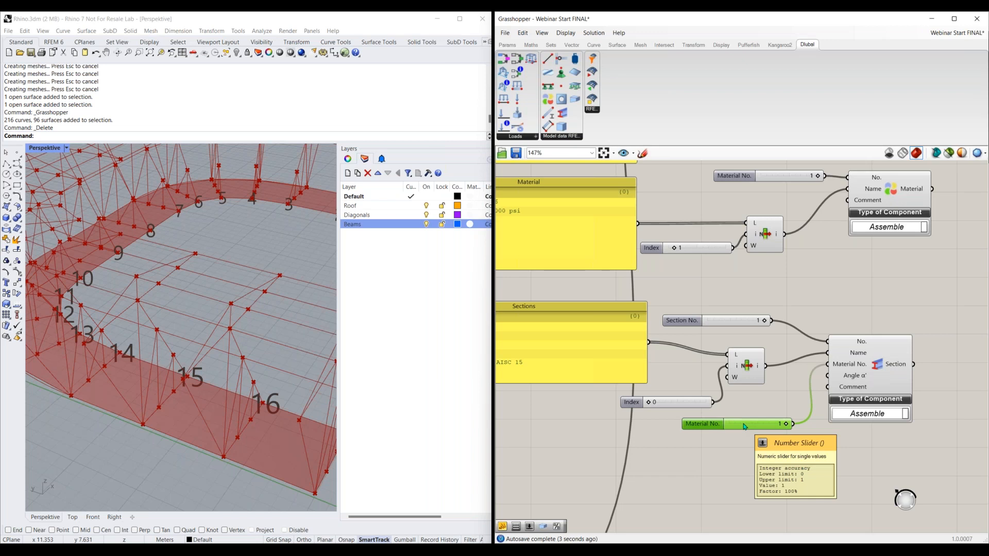
key("Delete")
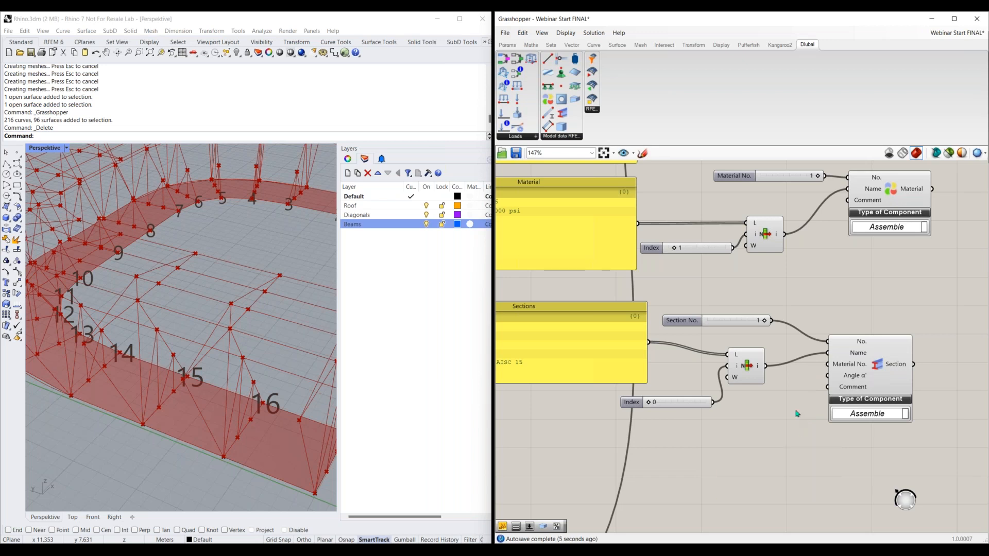
Replace the second Material component's number slider with a new slider of value 2 connected to its No. input
right_click_drag(842, 312, 798, 357)
right_click_drag(766, 170, 728, 247)
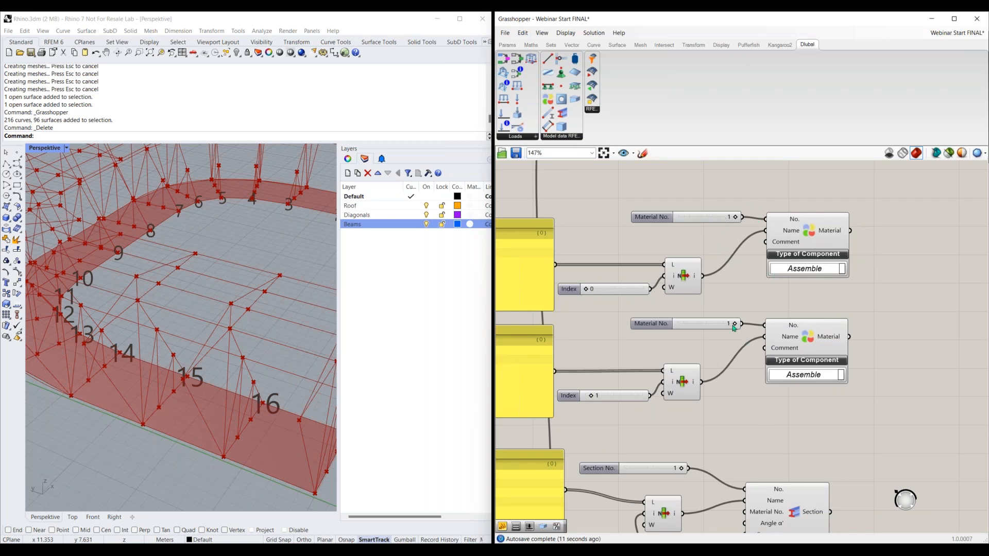
left_click(673, 329)
key("Delete")
double_click(662, 325)
type("2")
key("Return")
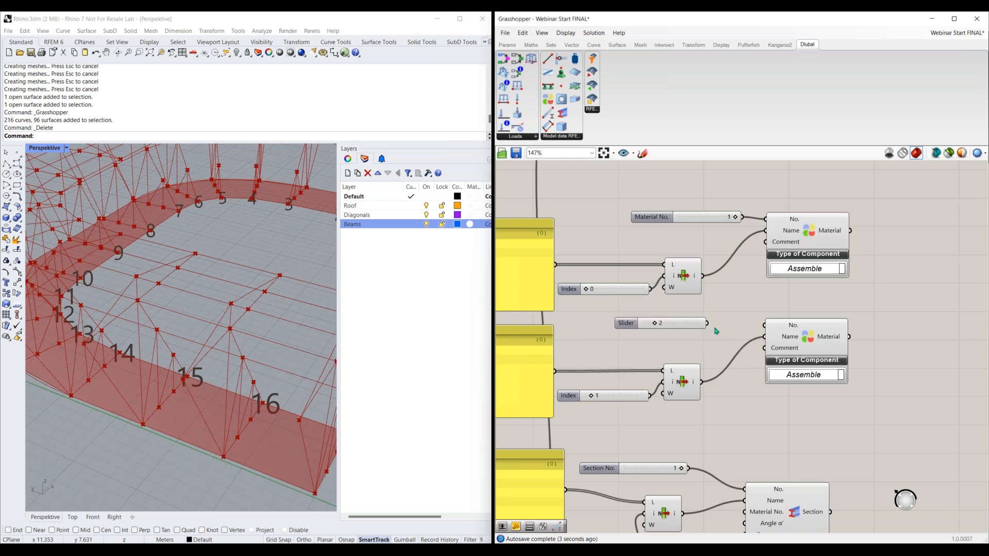
left_click_drag(708, 323, 764, 325)
Connect the first Material component's output to the Section component's Material No. input
right_click_drag(752, 325, 723, 258)
left_click_drag(823, 165, 714, 445)
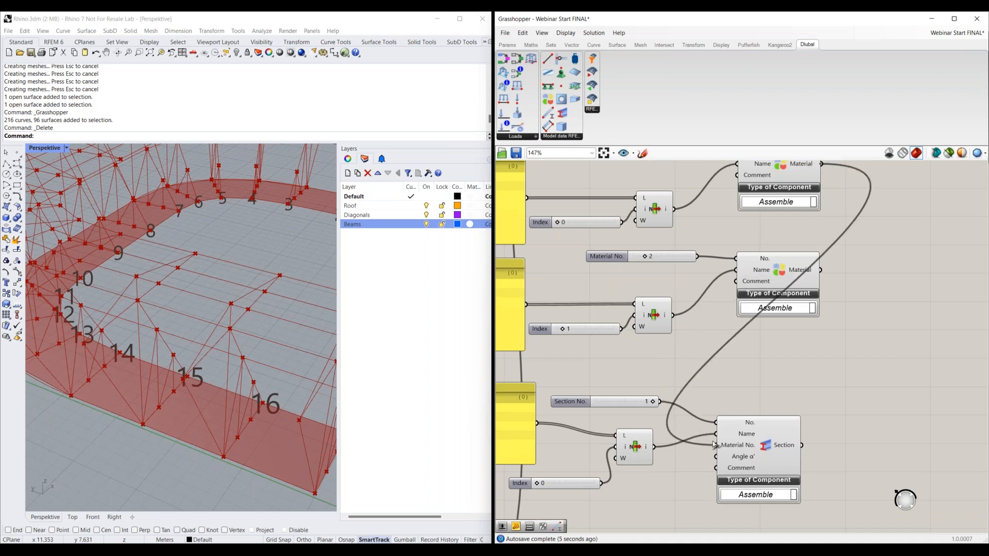
Place a Dlubal Member component on the canvas below the section list and Section component
right_click_drag(733, 349, 726, 229)
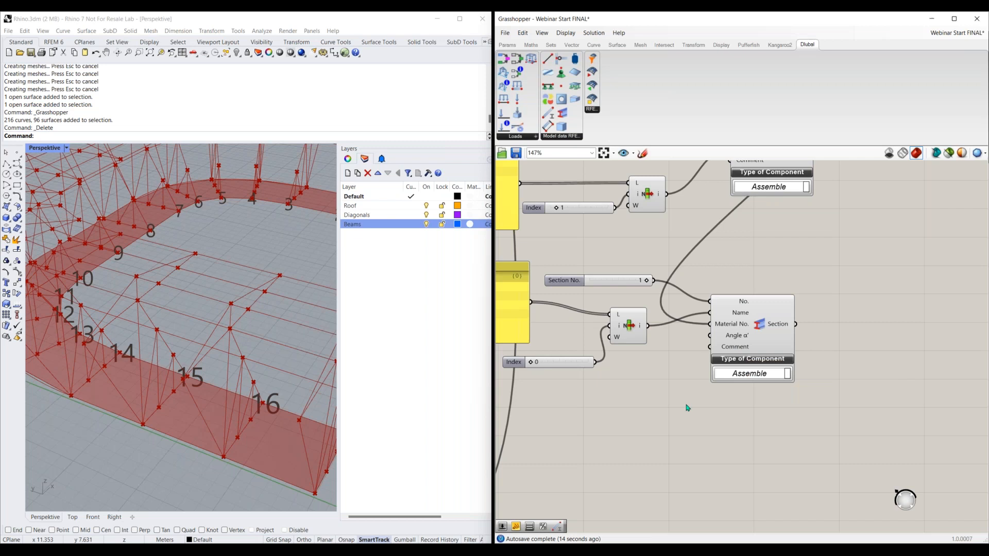
scroll(680, 420, "down", 2)
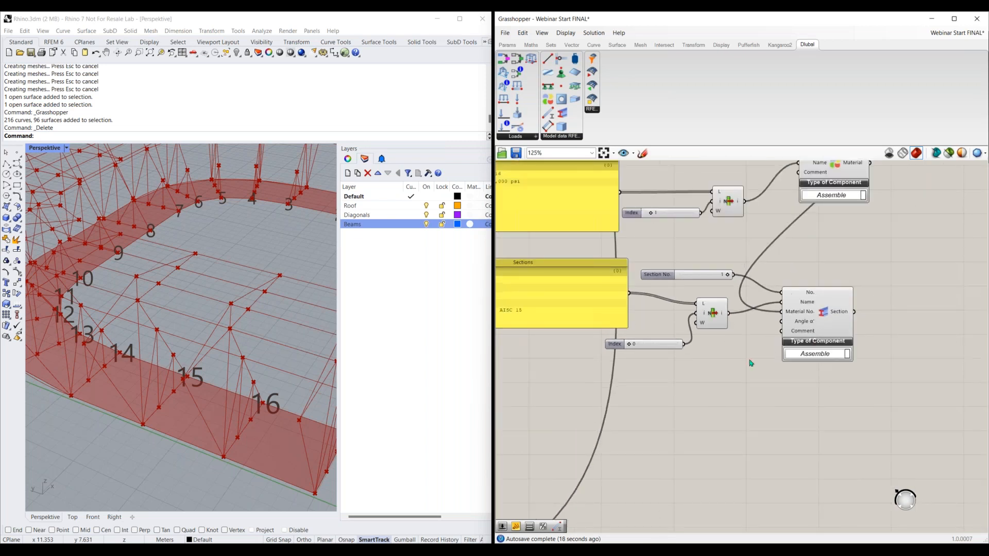
right_click_drag(704, 420, 845, 338)
scroll(744, 365, "down", 1)
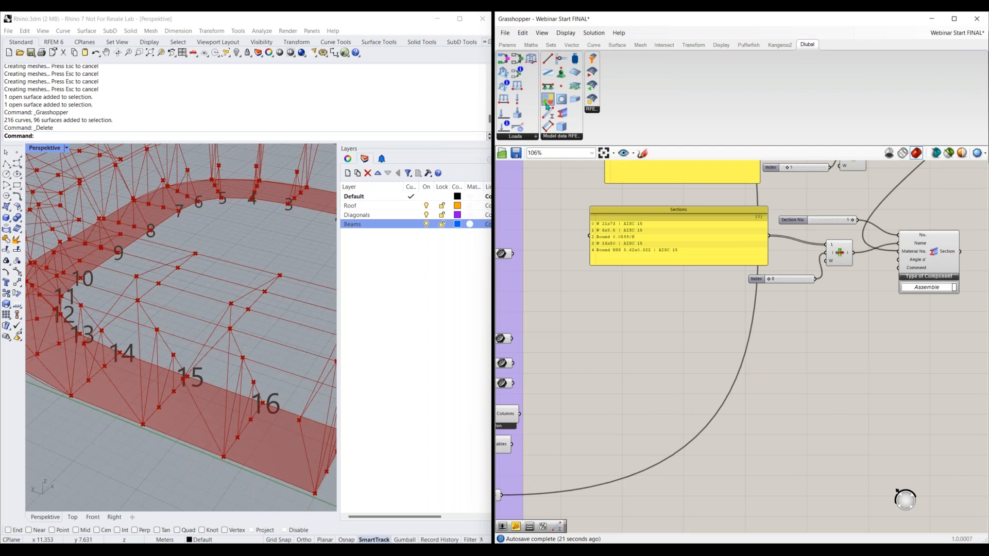
left_click_drag(562, 116, 802, 371)
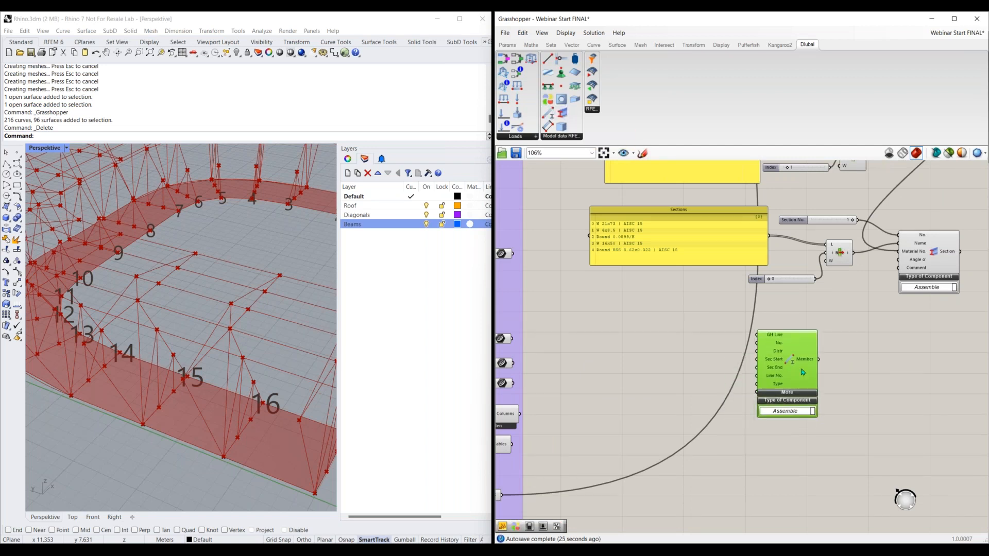
scroll(795, 341, "up", 2)
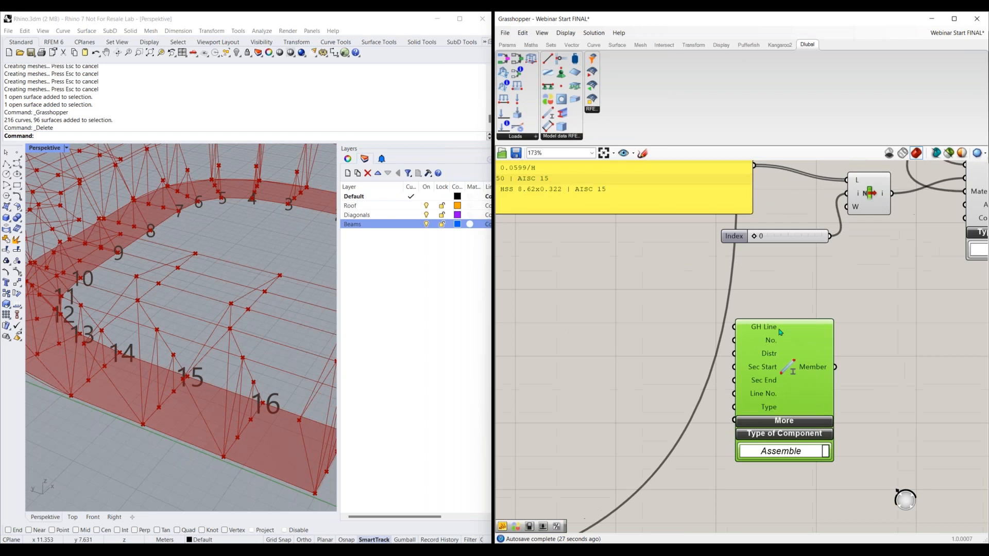
scroll(822, 393, "up", 2)
left_click(749, 292)
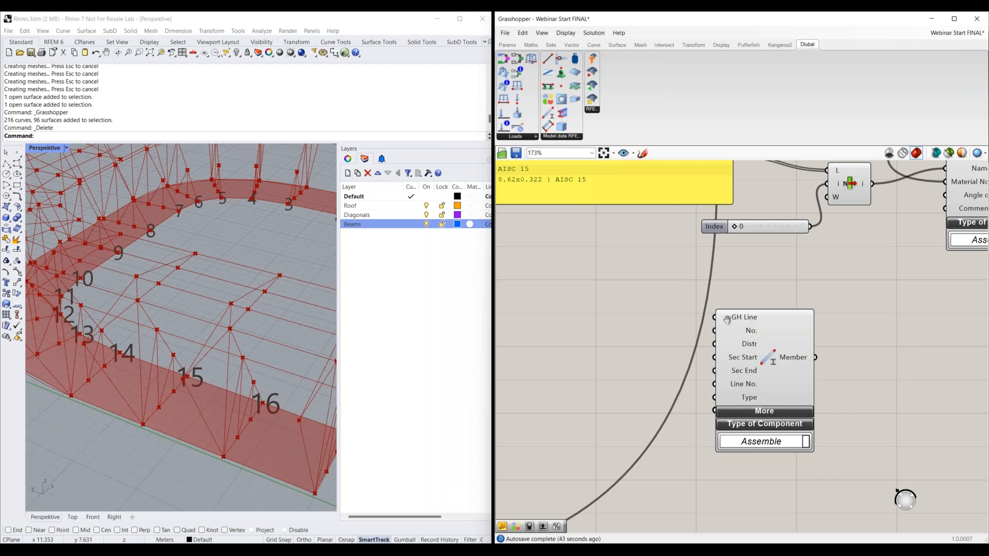
Turn off icon drawing so the components and parameters display their names
right_click_drag(564, 333, 702, 317)
left_click(566, 32)
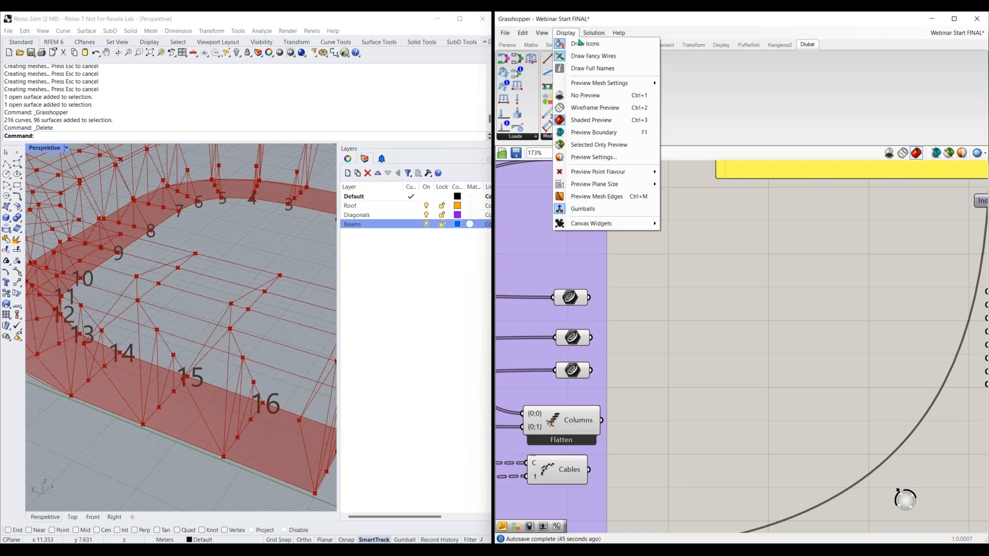
left_click(581, 44)
Connect both Beams curve parameters to the Member component's GH Line input
left_click(578, 336)
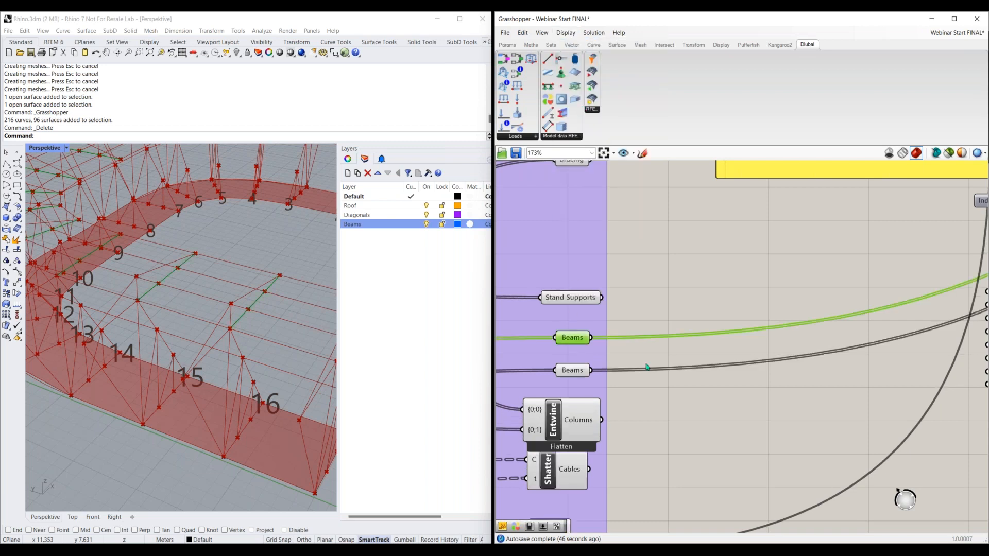
right_click_drag(568, 377, 586, 326)
left_click(602, 318)
scroll(650, 346, "down", 1)
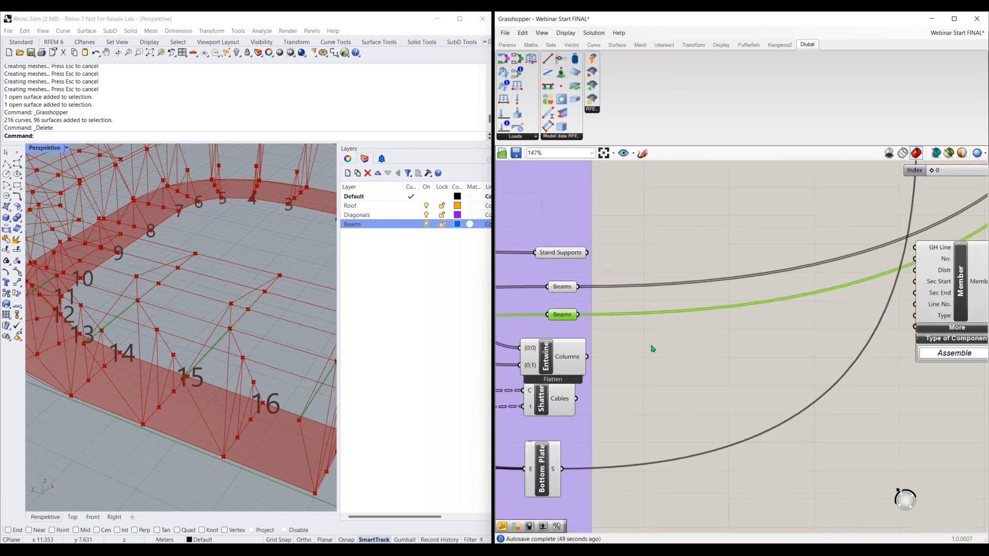
left_click(597, 299)
left_click_drag(578, 287, 915, 248)
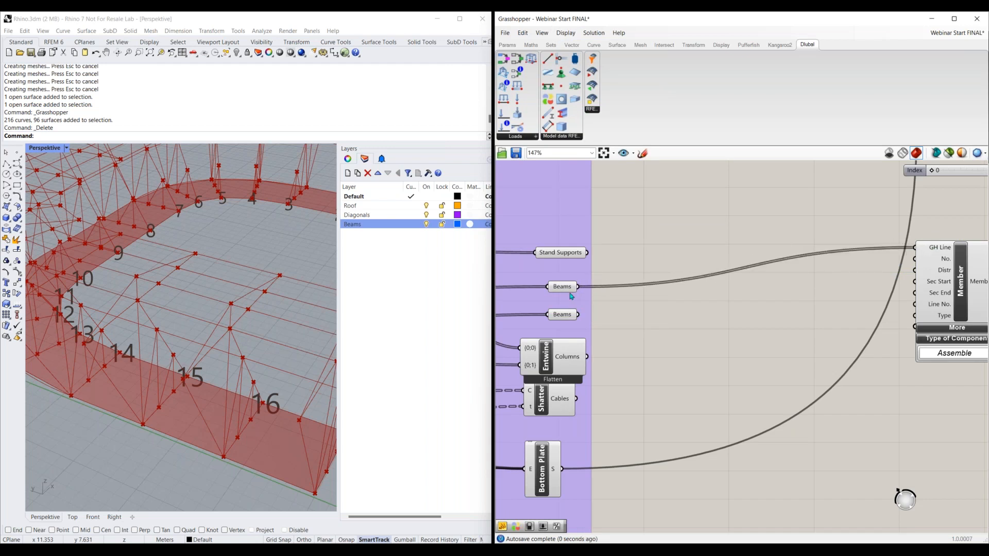
left_click_drag(578, 314, 915, 248, "shift")
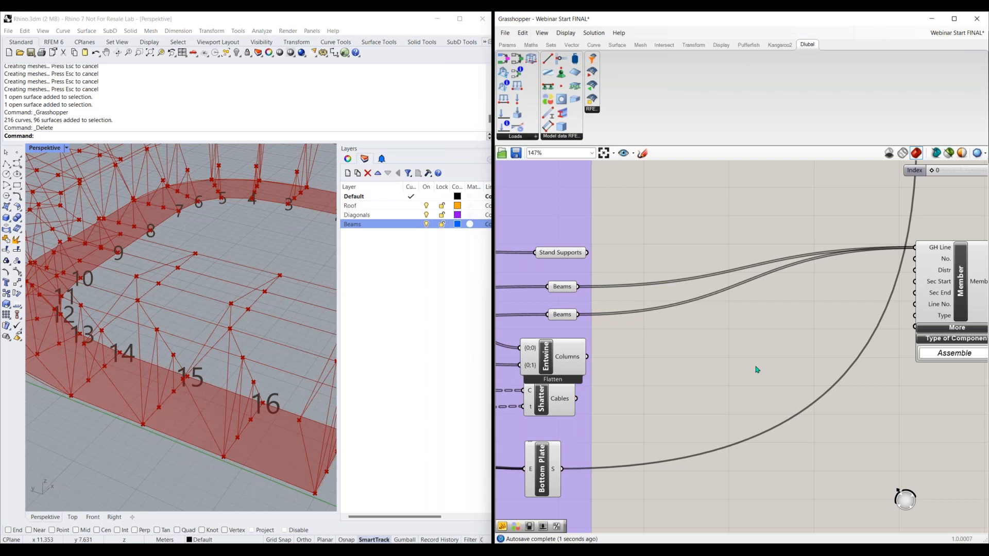
right_click_drag(799, 418, 626, 435)
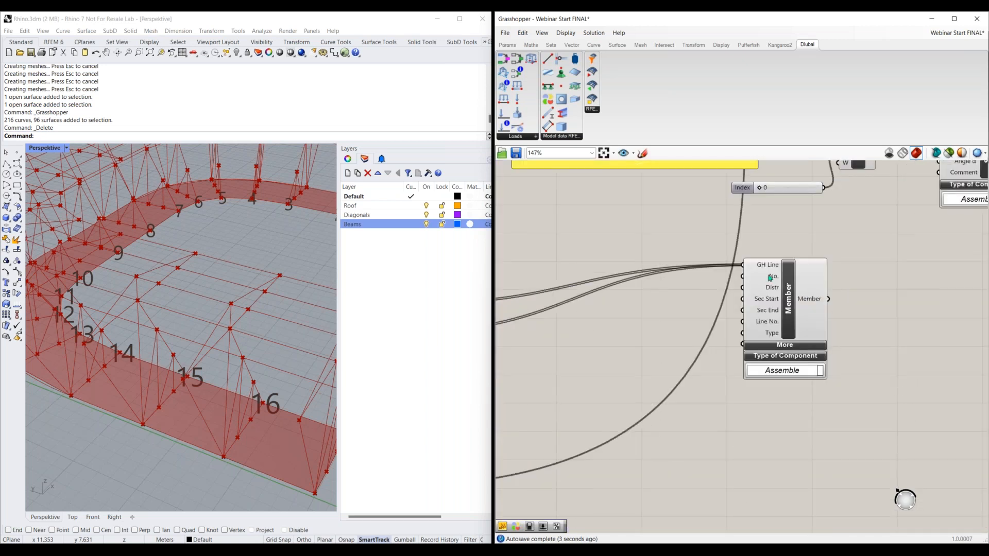
Place a panel beside the Member component and set it to treat each line as a separate item
scroll(771, 278, "up", 1)
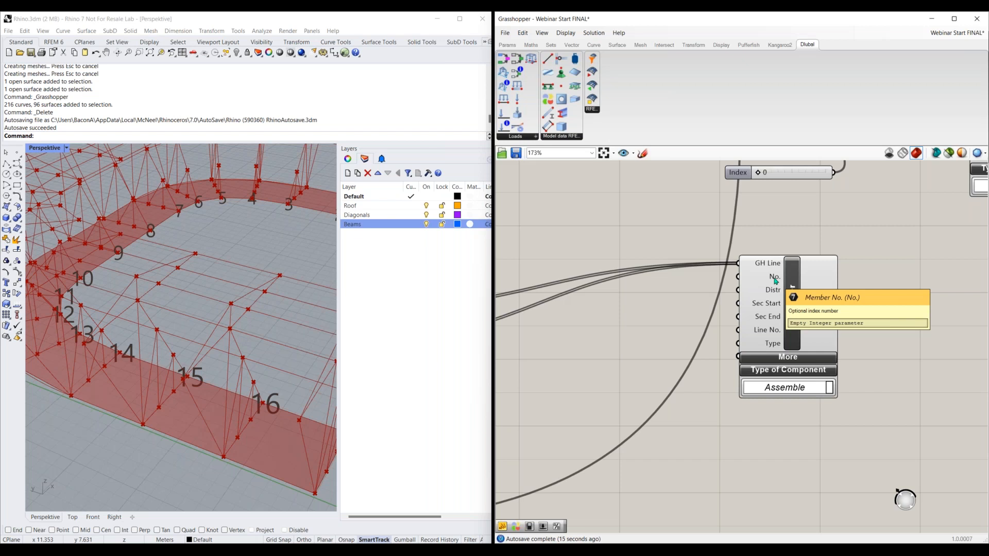
double_click(660, 315)
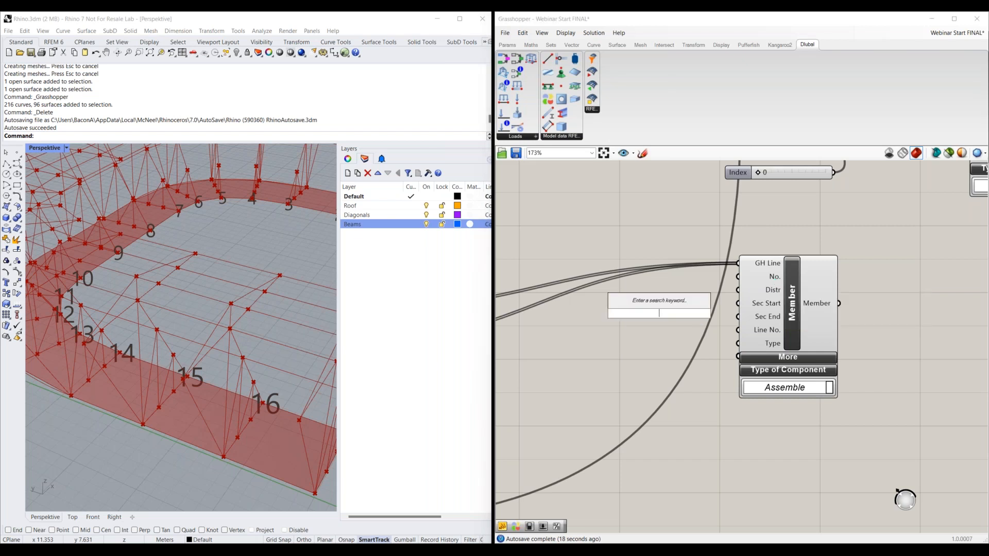
type("panel")
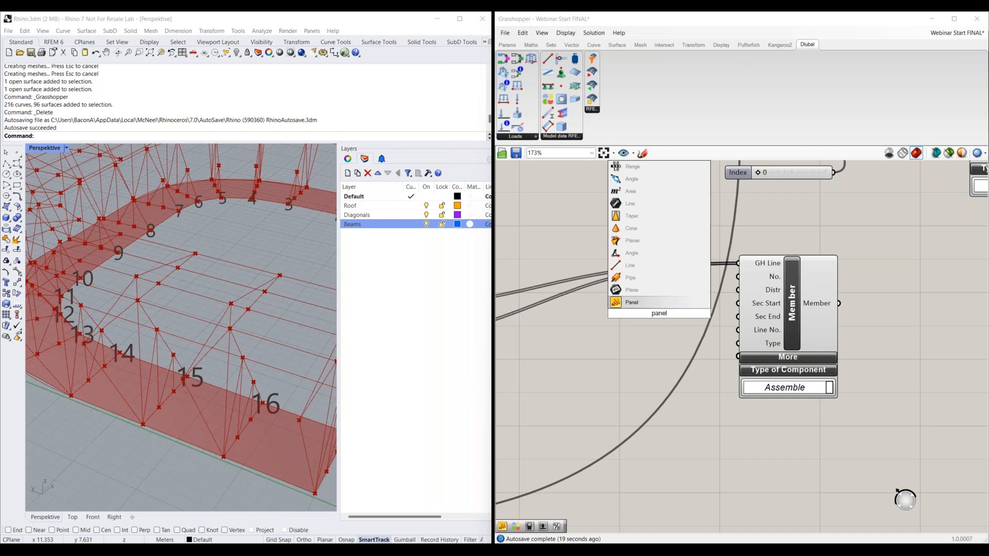
left_click(655, 304)
right_click(628, 330)
left_click(656, 350)
Enter 1, 2, 3 and 4 on separate lines in the panel and connect it to the Member component's No. input
double_click(622, 316)
type("1 ")
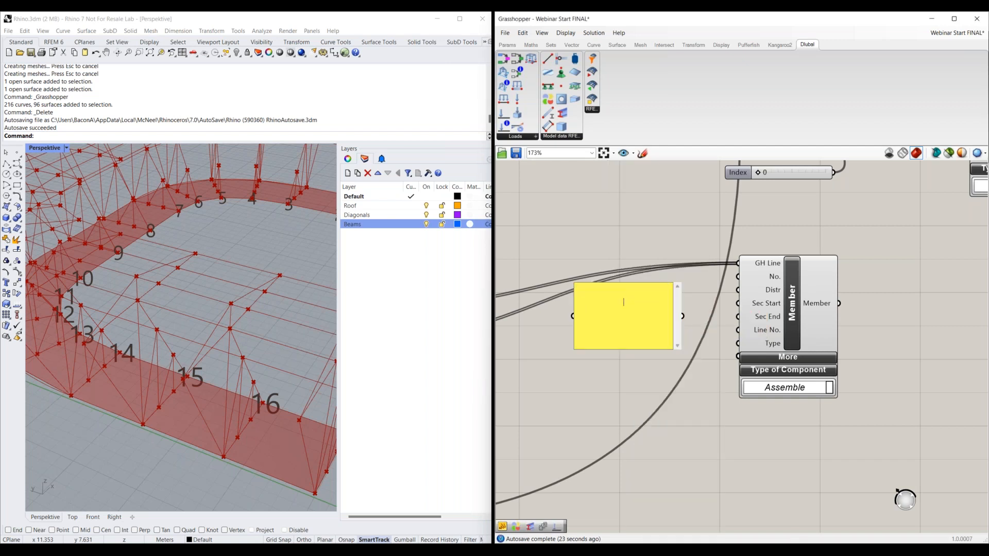
type("2 ")
type("3")
key("Return")
type("1")
key("Return")
type("2")
key("Return")
type("3")
key("Return")
type("4")
left_click(668, 384)
left_click_drag(738, 278, 682, 317)
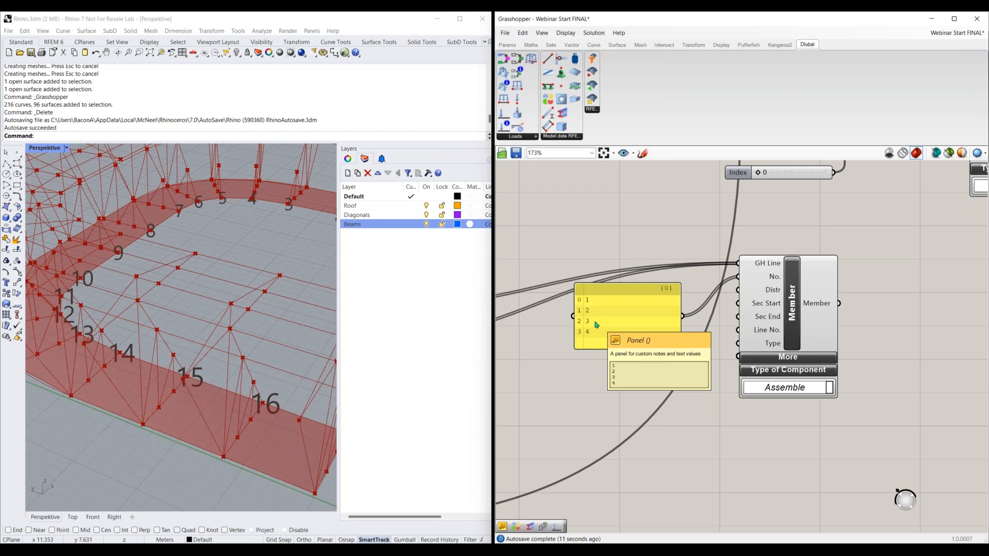
Check how many curves the Beams parameters supply compared with the numbers listed in the panel
scroll(597, 324, "down", 2)
right_click_drag(551, 324, 657, 339)
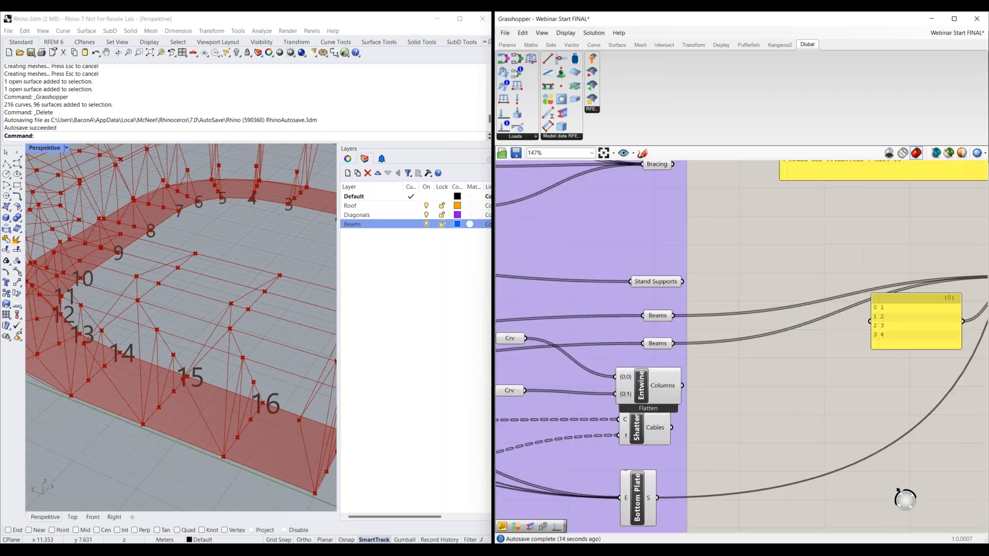
mouse_move(657, 340)
mouse_move(655, 319)
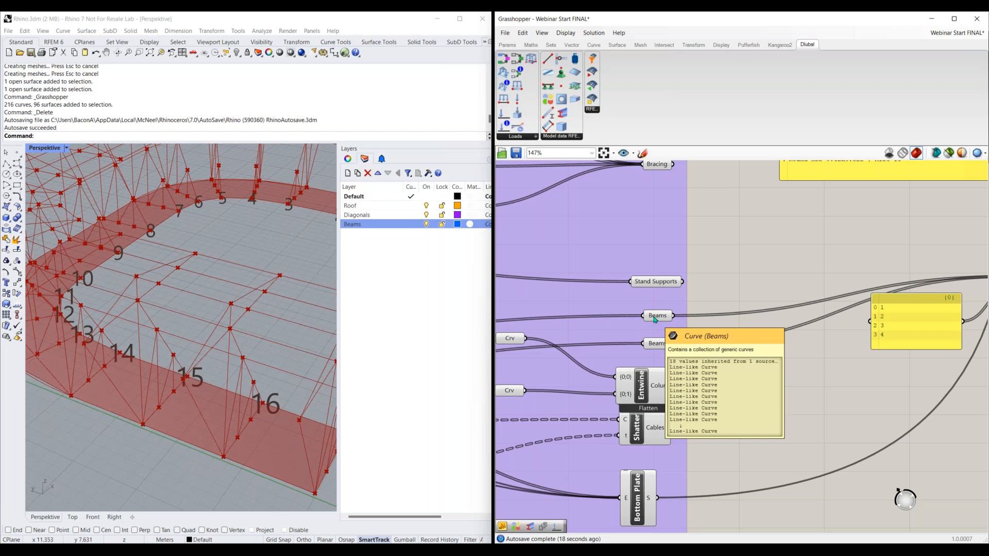
right_click_drag(927, 302, 794, 309)
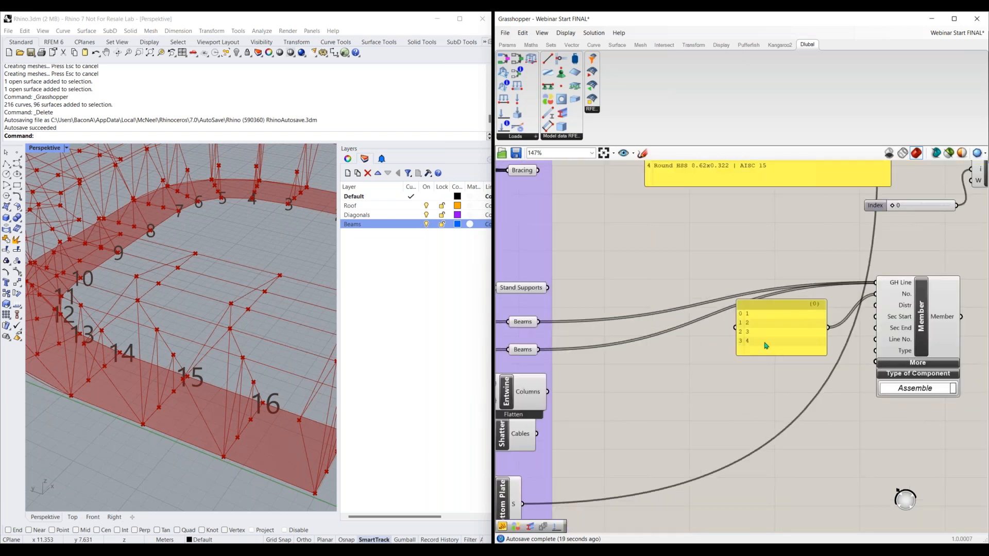
mouse_move(765, 345)
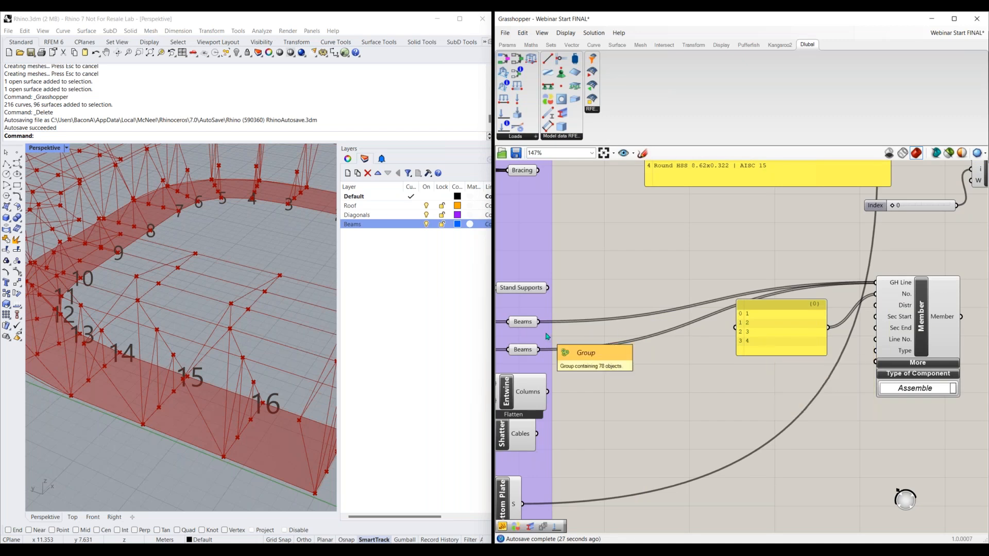
Delete the panel of member numbers feeding the Member component's No. input
left_click(795, 330)
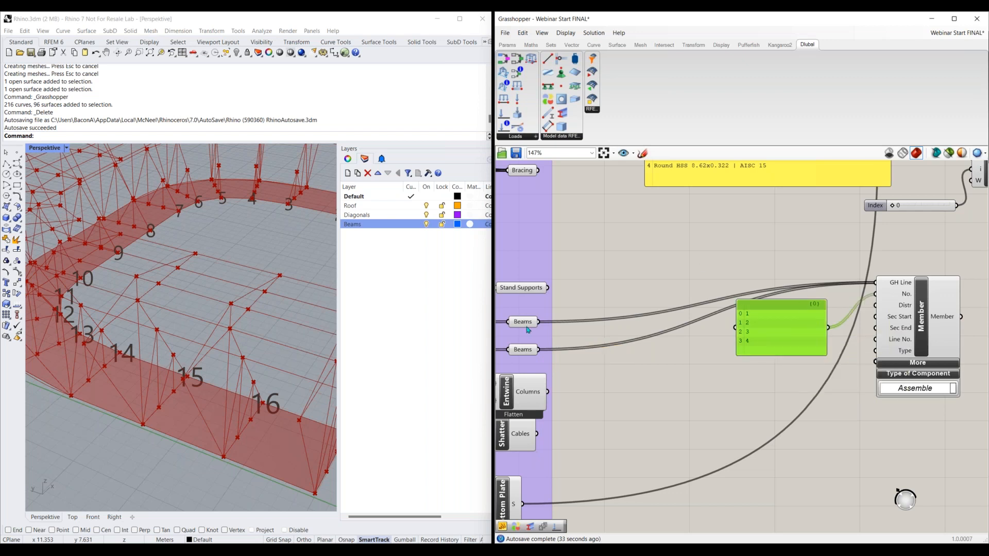
mouse_move(528, 330)
mouse_move(792, 308)
key("Delete")
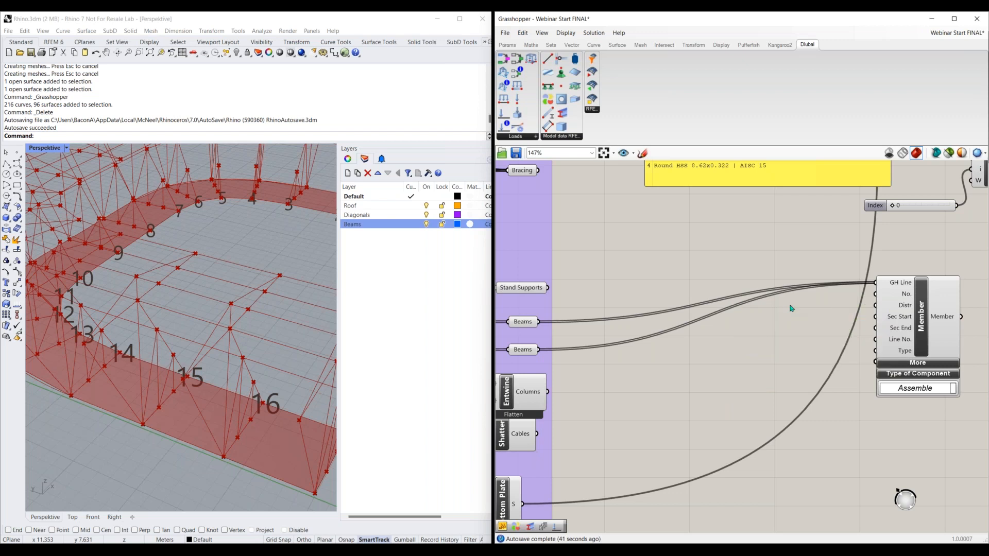
Add a Series component between the Beams parameters and the Member component
double_click(664, 362)
type("series")
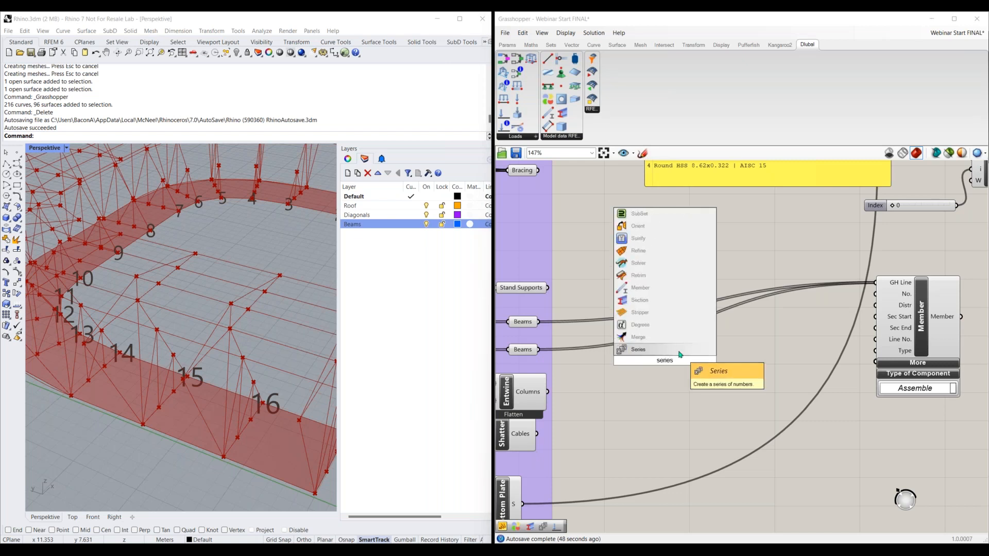
key("Return")
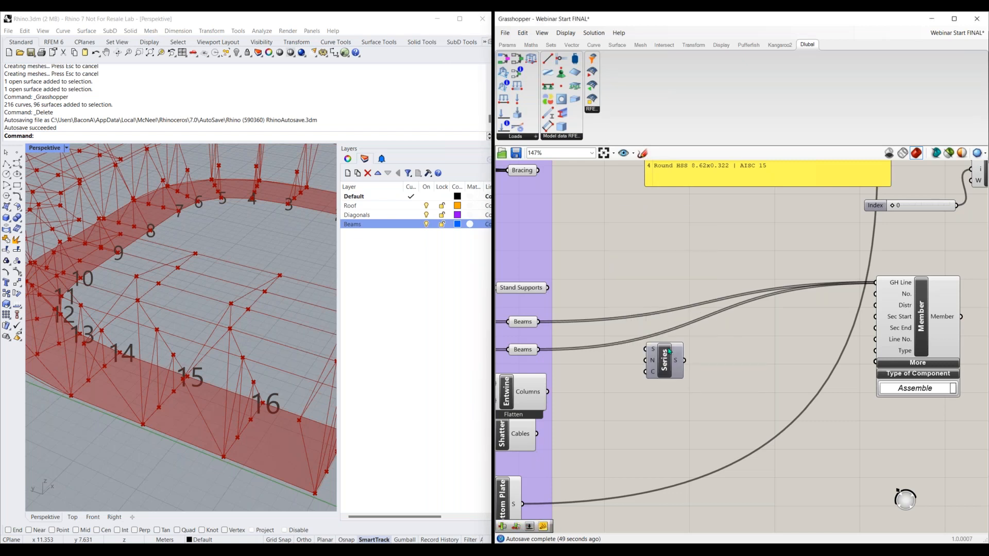
left_click_drag(664, 372, 693, 372)
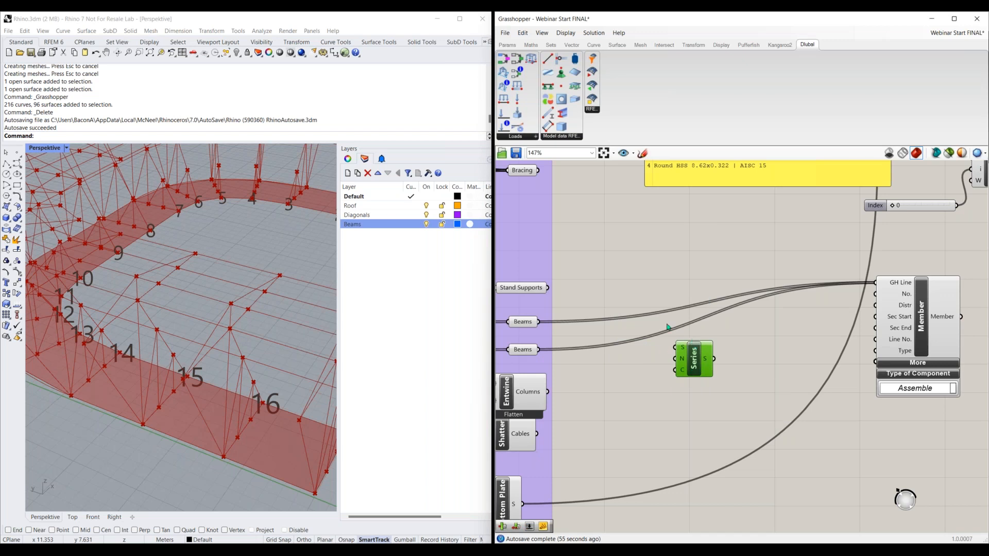
Add a number slider with value 1 and connect it to the Series component's Start and Step inputs
double_click(620, 369)
type("slider")
key("Return")
left_click_drag(703, 361, 729, 379)
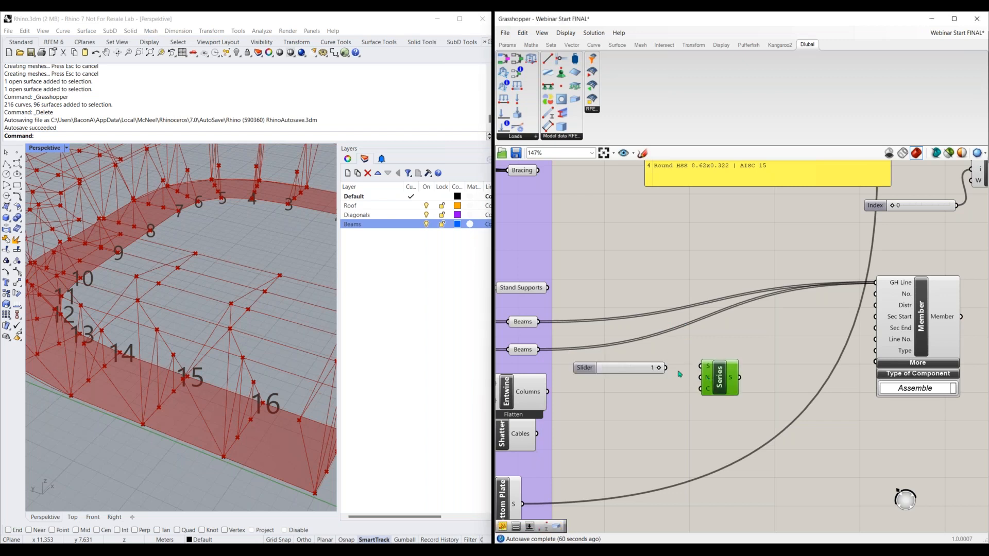
left_click_drag(666, 367, 702, 368)
left_click_drag(666, 368, 701, 378)
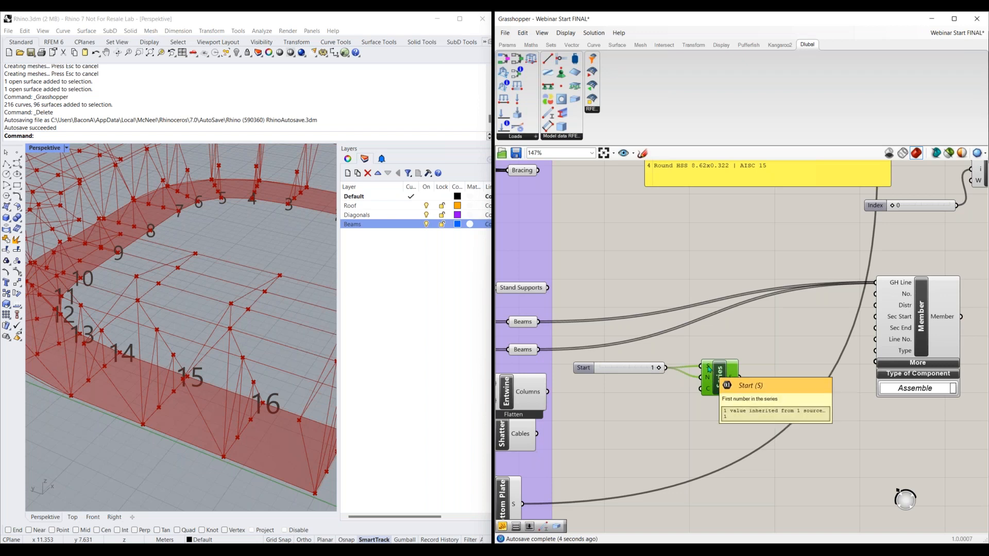
mouse_move(708, 380)
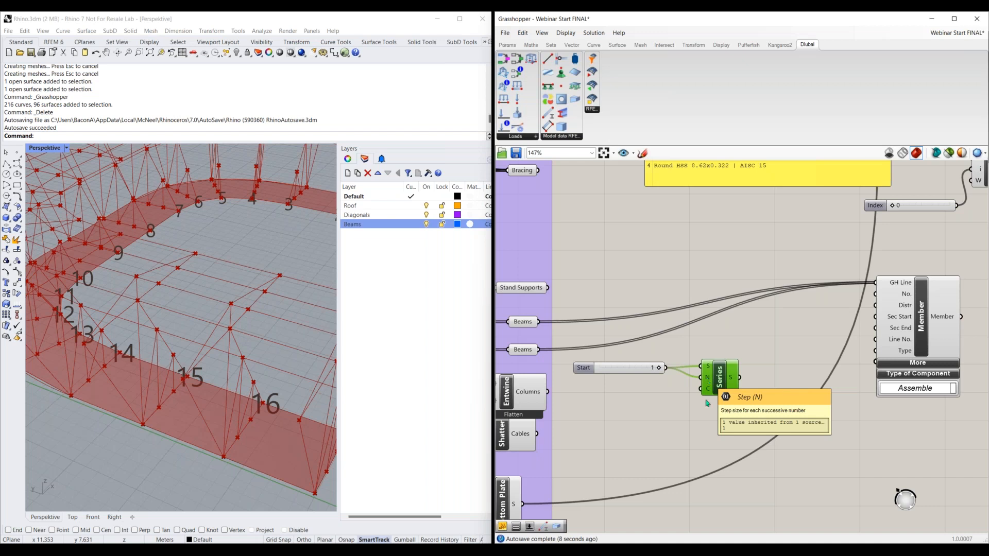
Add a panel below the Series component and connect both Beams parameters to its input
right_click_drag(711, 440, 713, 395)
right_click_drag(712, 346, 714, 342)
mouse_move(714, 343)
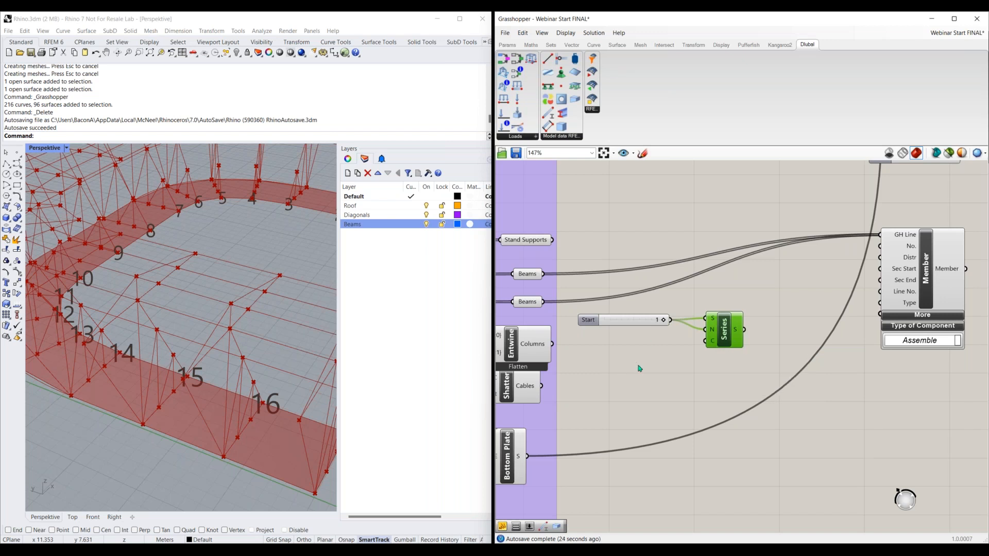
left_click(533, 278)
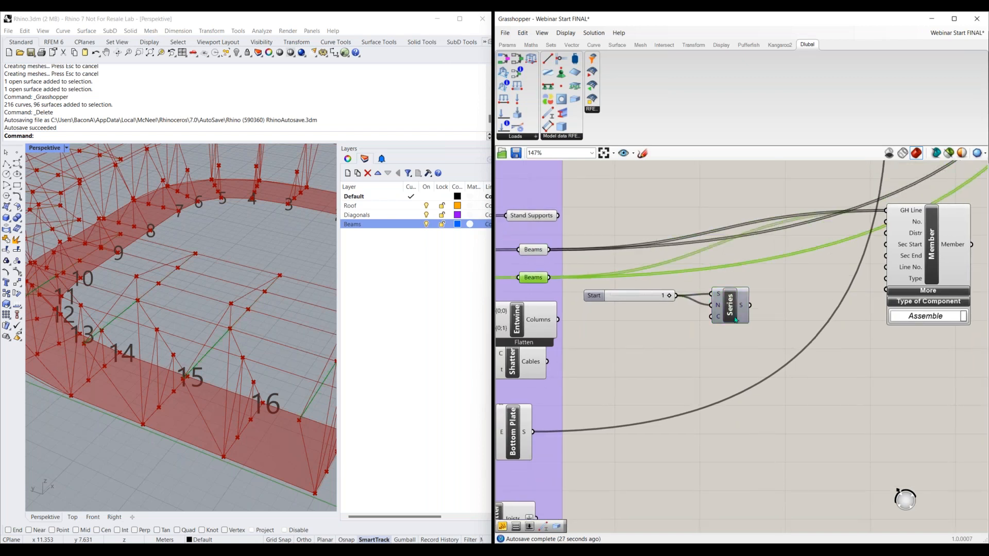
double_click(664, 347)
type("panel")
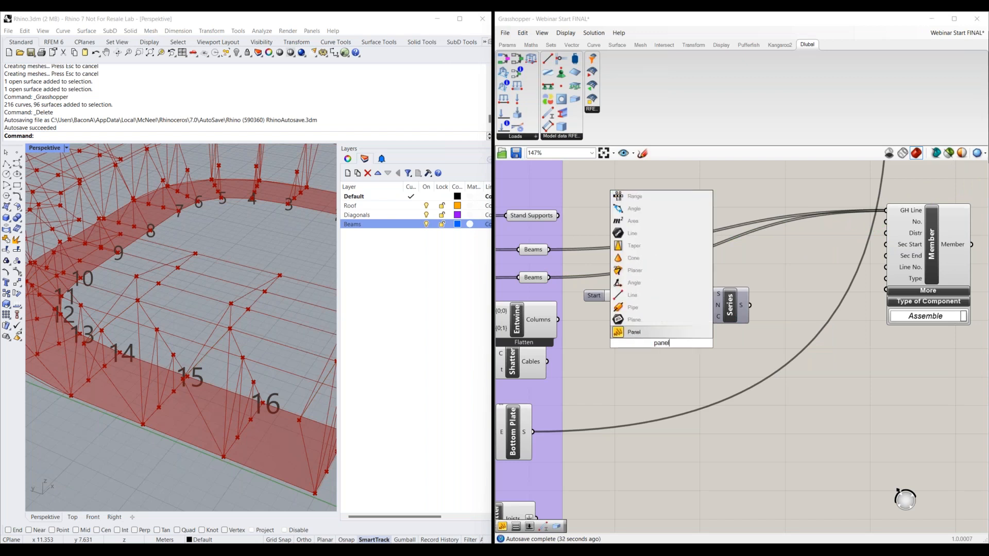
key("Return")
left_click(677, 358)
left_click_drag(550, 249, 631, 354)
left_click_drag(549, 278, 632, 356, "shift")
Move the Beams panel clear of the Series component and lengthen it to show every listed curve
right_click_drag(701, 458, 660, 349)
left_click_drag(635, 272, 637, 510)
right_click_drag(638, 510, 632, 412)
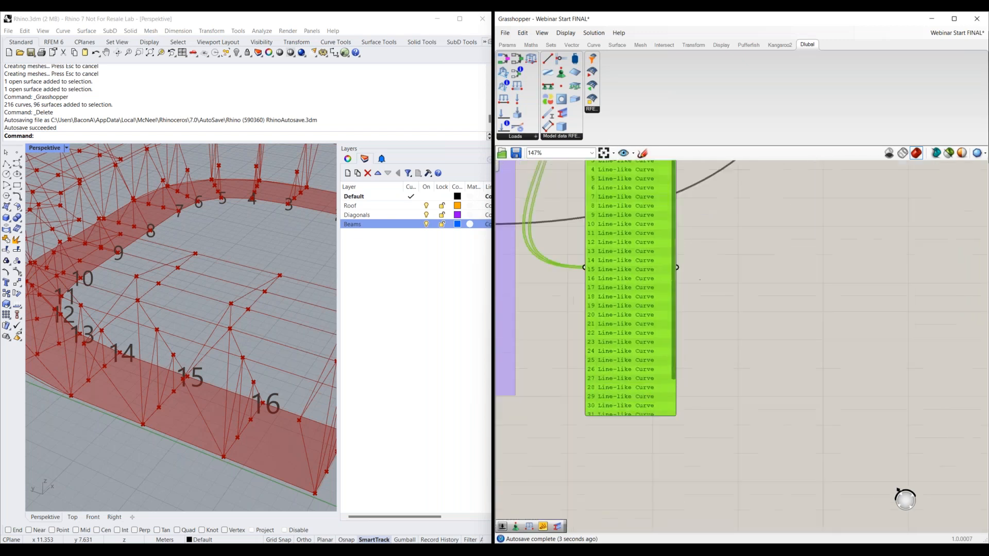
left_click_drag(633, 418, 635, 485)
right_click_drag(636, 457, 632, 484)
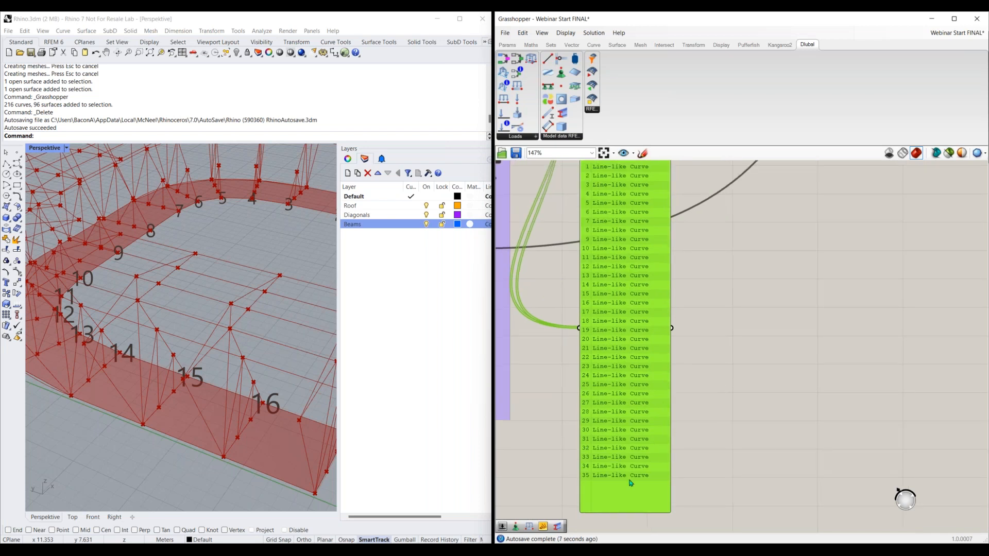
right_click_drag(730, 375, 722, 404)
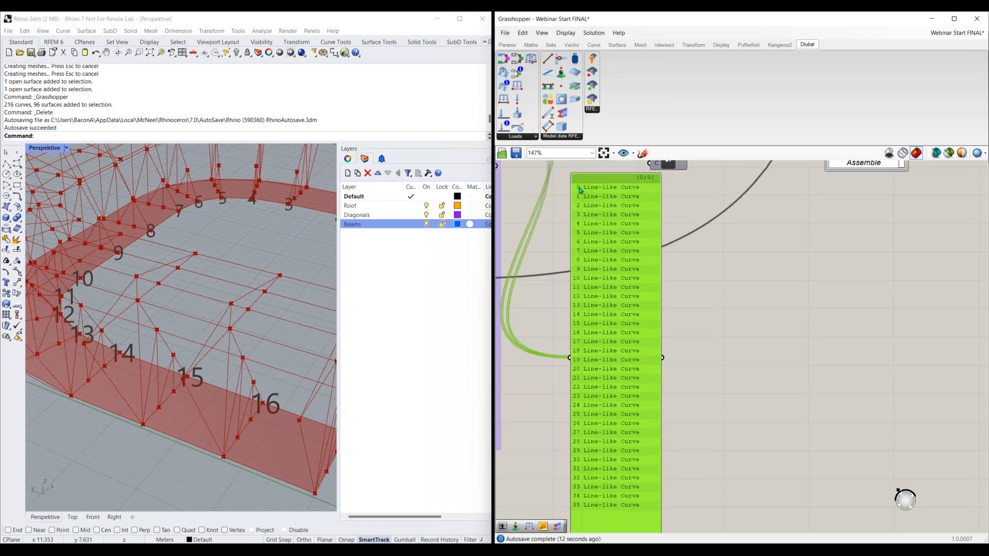
Delete the panel listing the beam curves below the Series component
scroll(730, 333, "down", 2)
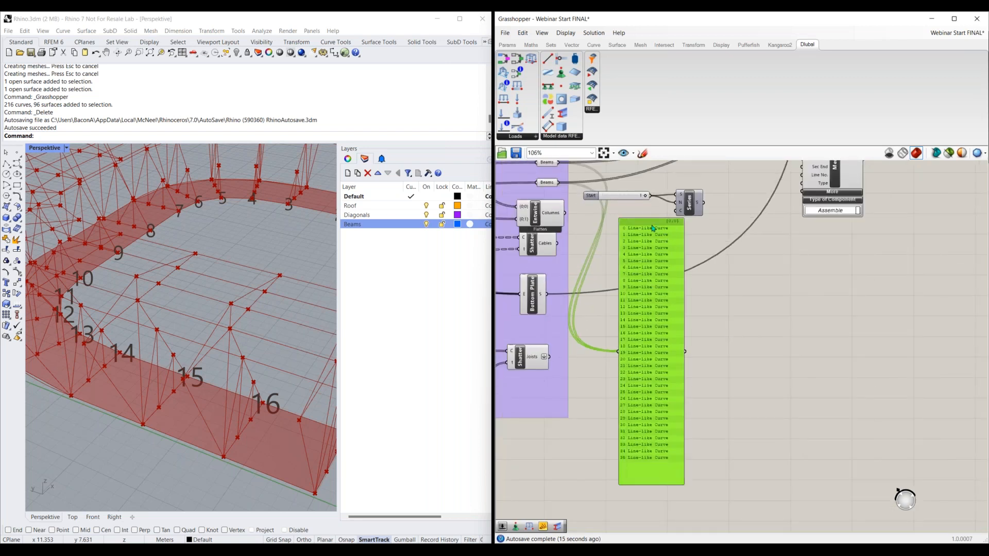
key("Delete")
right_click_drag(654, 221, 668, 262)
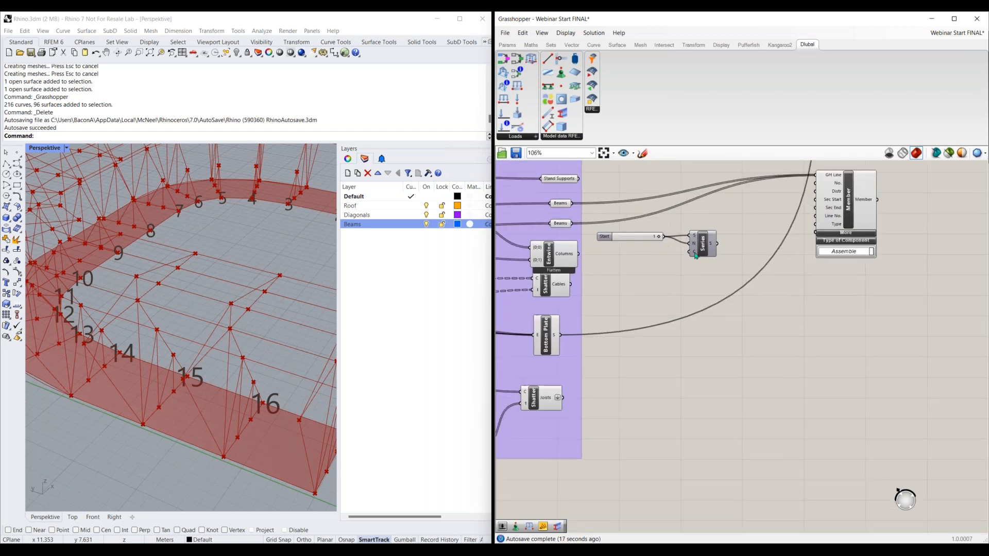
Add a Last Index component below the Start slider and connect both Beams parameters to its list input
double_click(633, 270)
type("last")
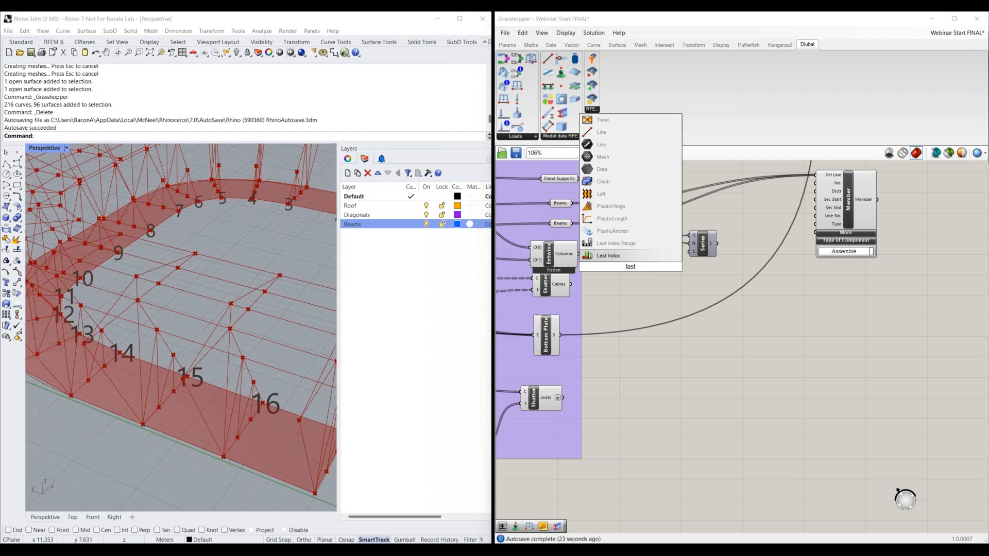
key("Return")
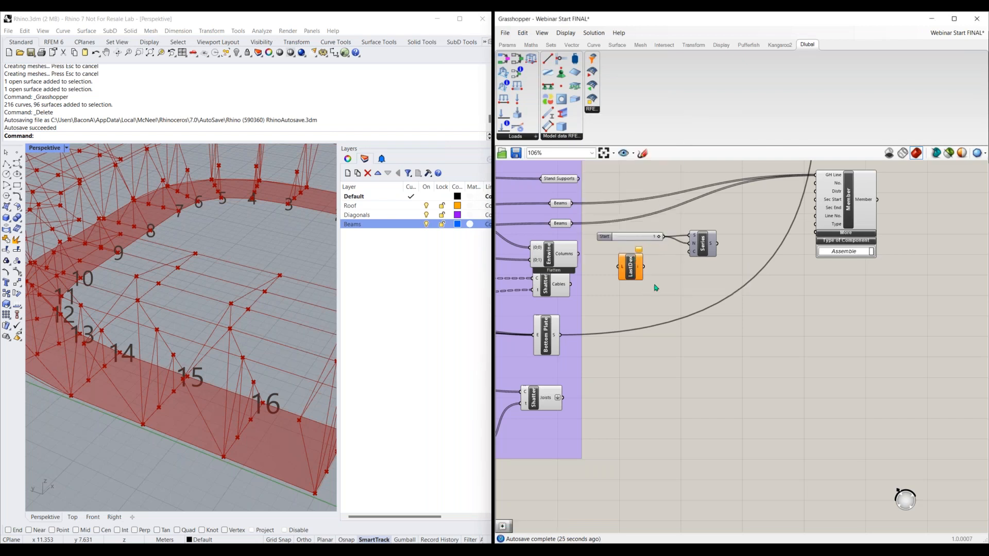
left_click_drag(631, 273, 654, 286)
left_click_drag(573, 203, 644, 280)
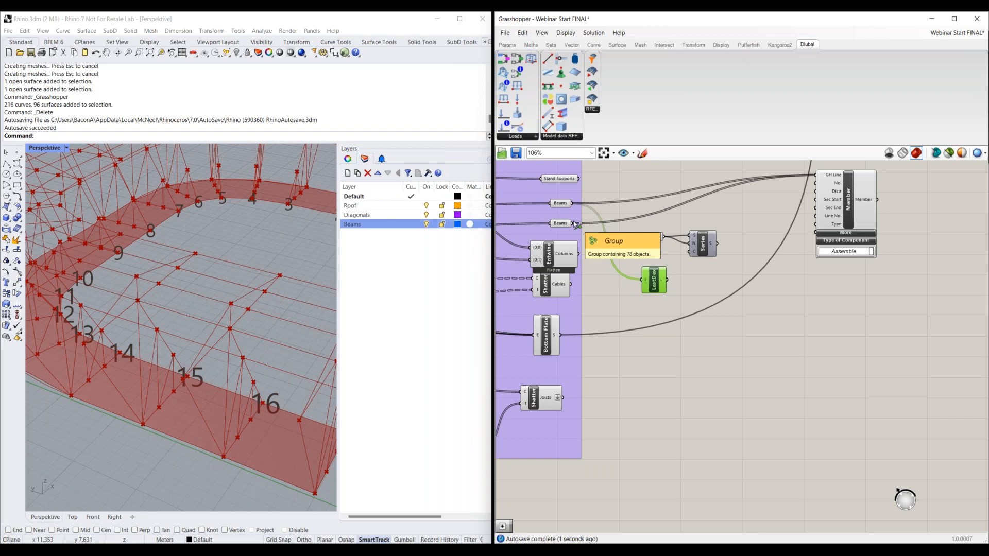
left_click_drag(575, 225, 642, 281, "shift")
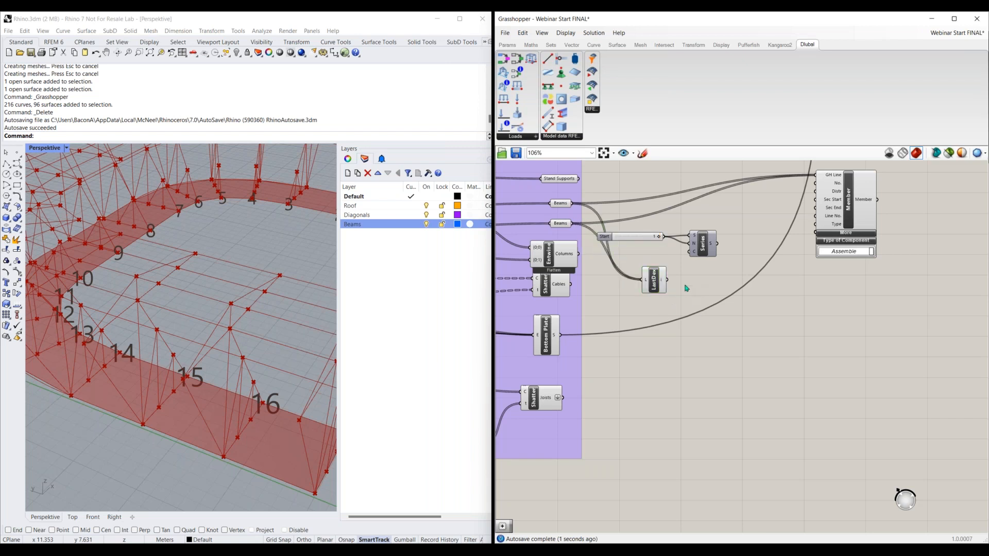
Add an Addition component between Last Index and Series, wiring the last index into A and the result into the Series Count input
scroll(684, 285, "up", 2)
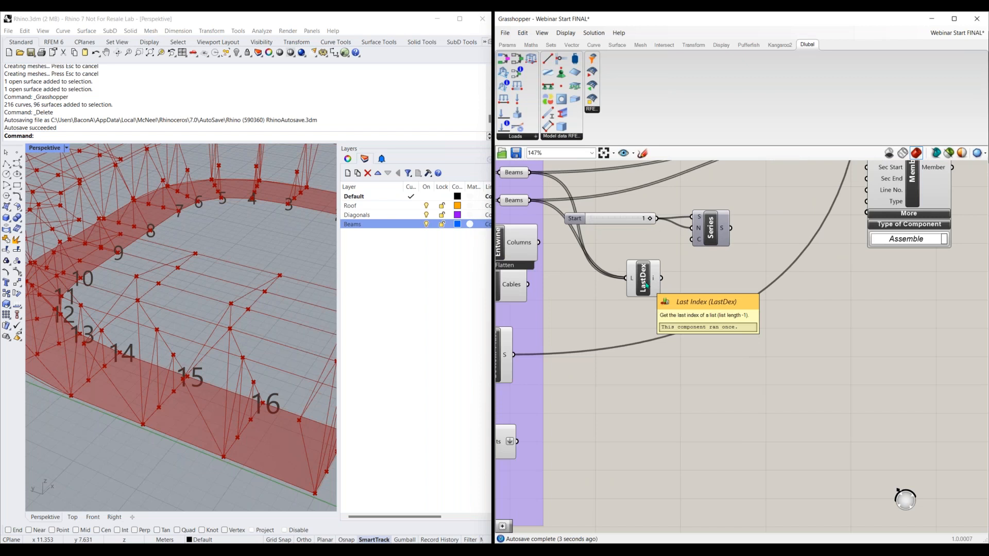
right_click_drag(648, 285, 617, 292)
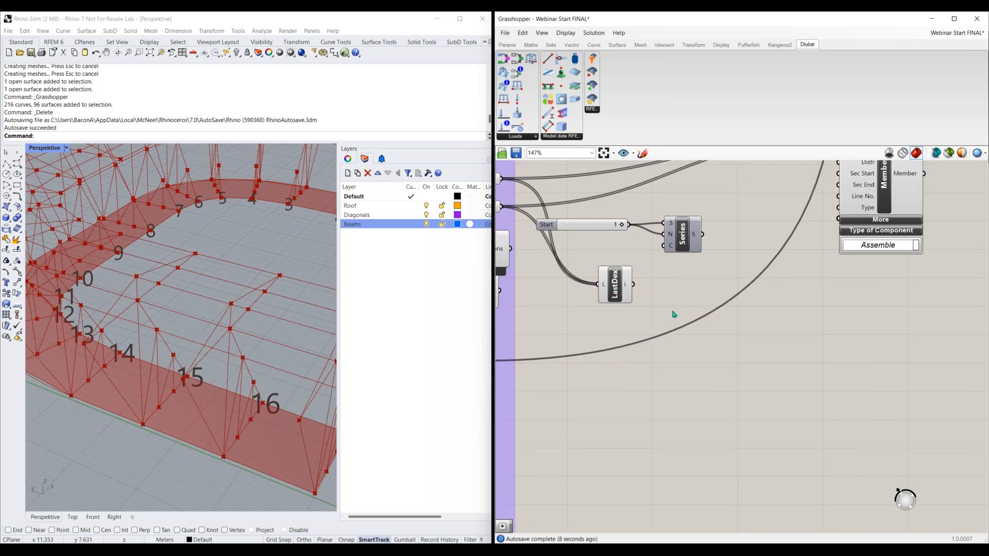
double_click(674, 314)
type("+")
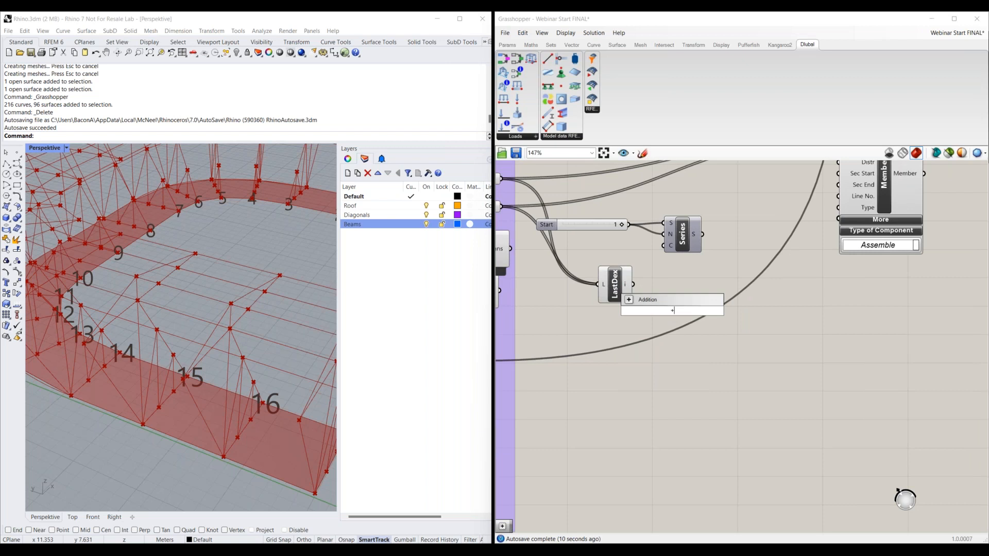
key("Return")
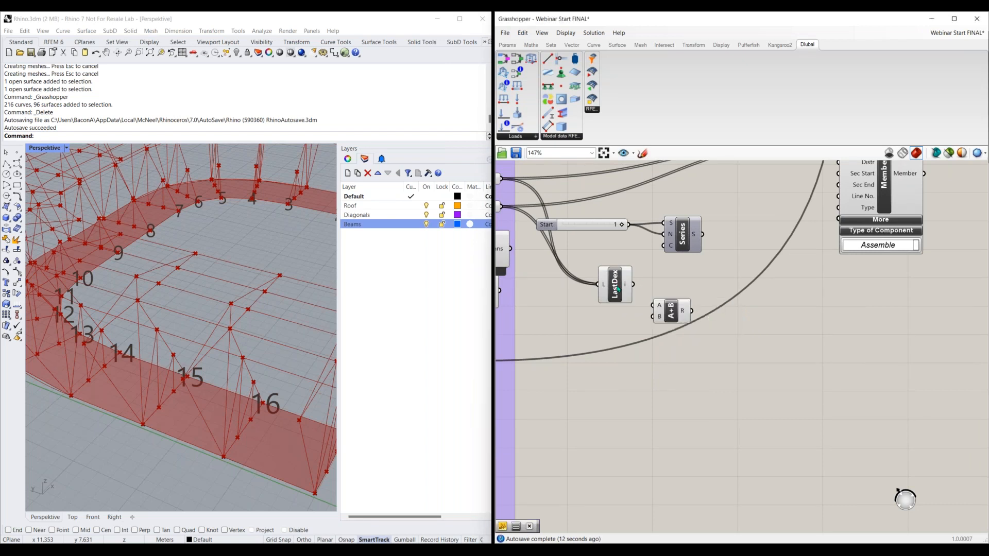
left_click_drag(599, 284, 570, 280)
left_click_drag(669, 311, 663, 245)
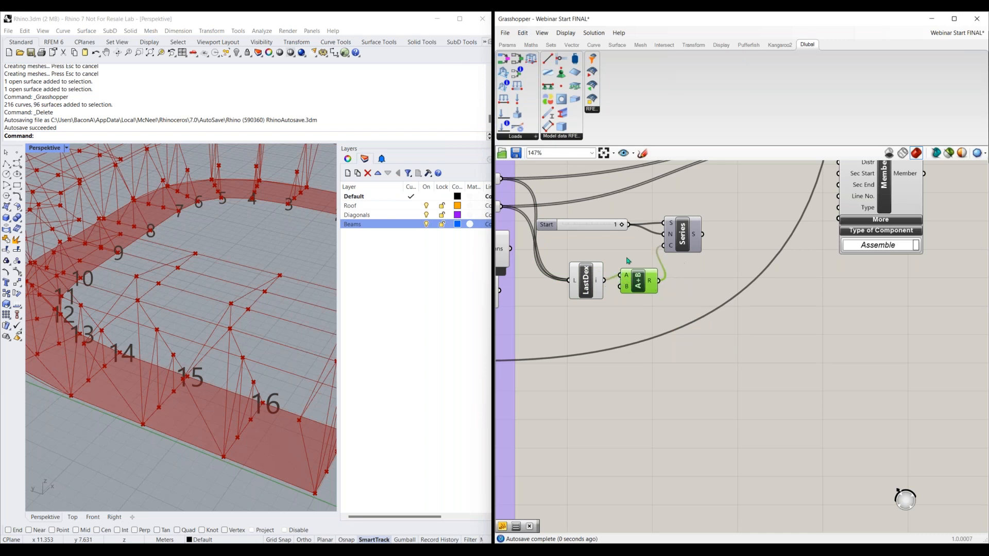
left_click_drag(580, 266, 562, 248)
left_click_drag(639, 281, 625, 260)
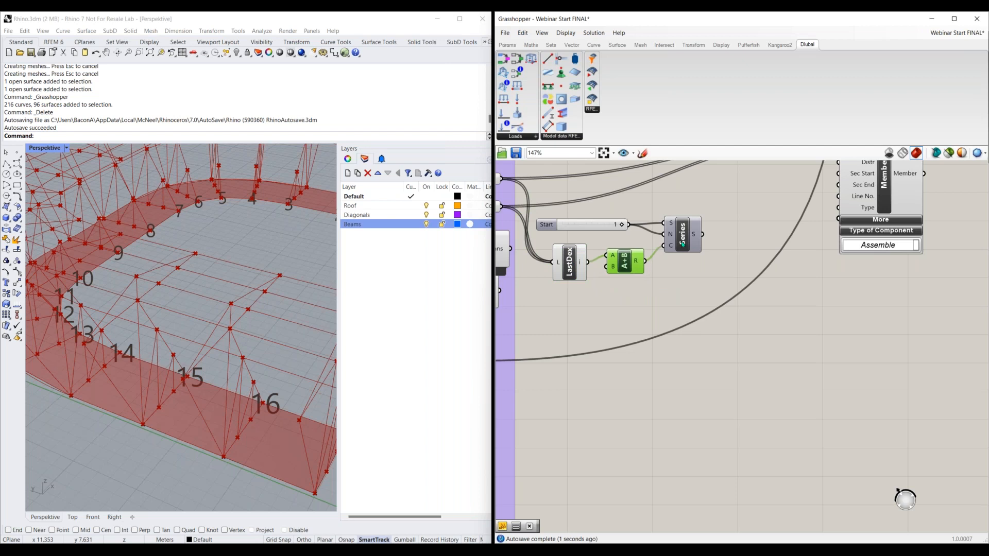
Connect the Series output to the Member component's No. input
right_click_drag(691, 263, 682, 276)
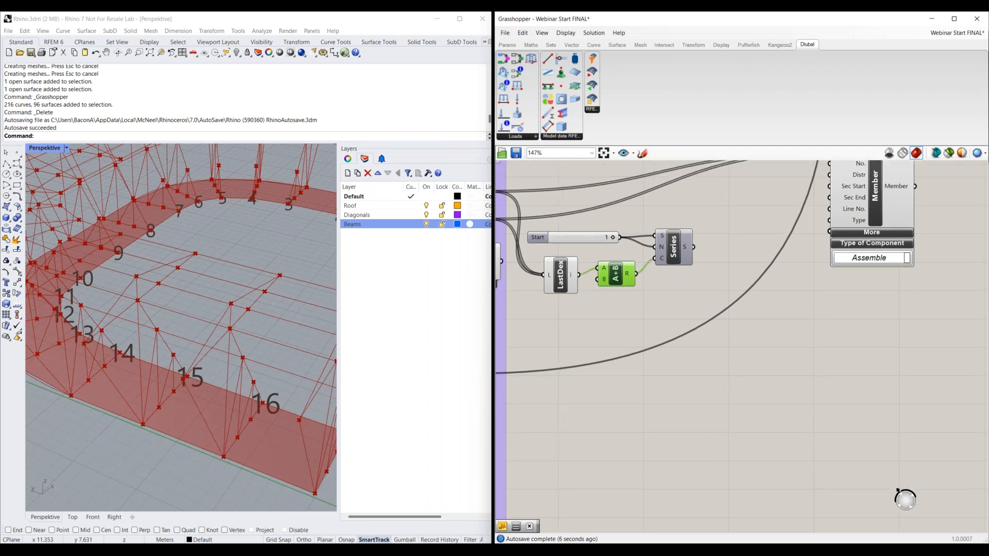
right_click_drag(685, 243, 660, 264)
left_click_drag(667, 269, 804, 186)
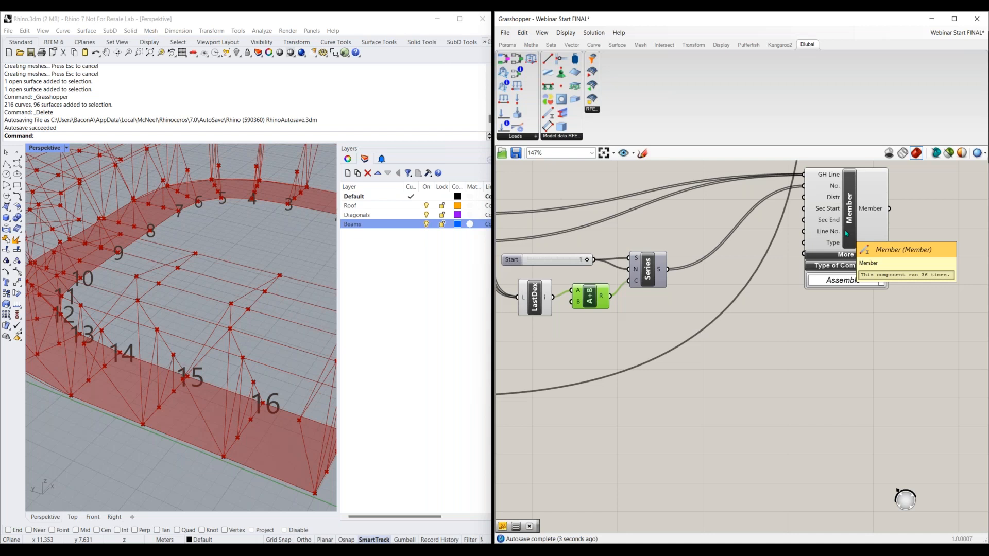
Add a panel below the Member component and connect the Series output to it
right_click_drag(734, 340, 685, 354)
left_click(686, 351)
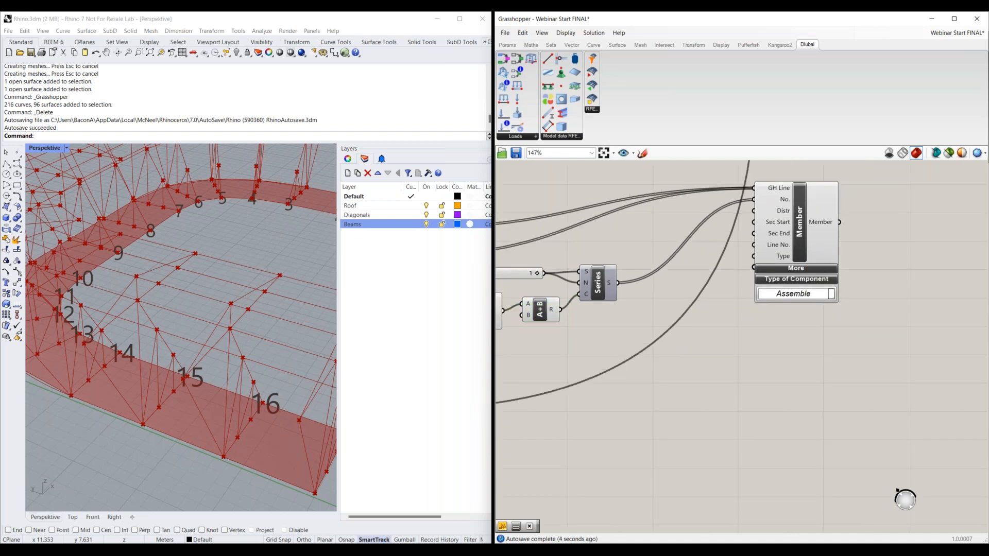
double_click(684, 347)
type("panel")
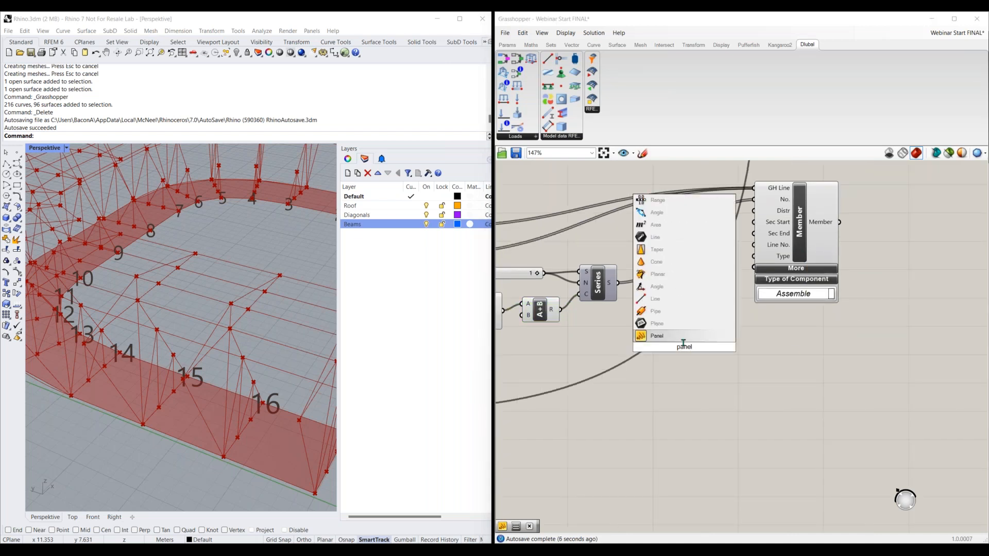
key("Return")
left_click_drag(617, 282, 681, 366)
left_click(697, 427)
left_click_drag(701, 430, 684, 374)
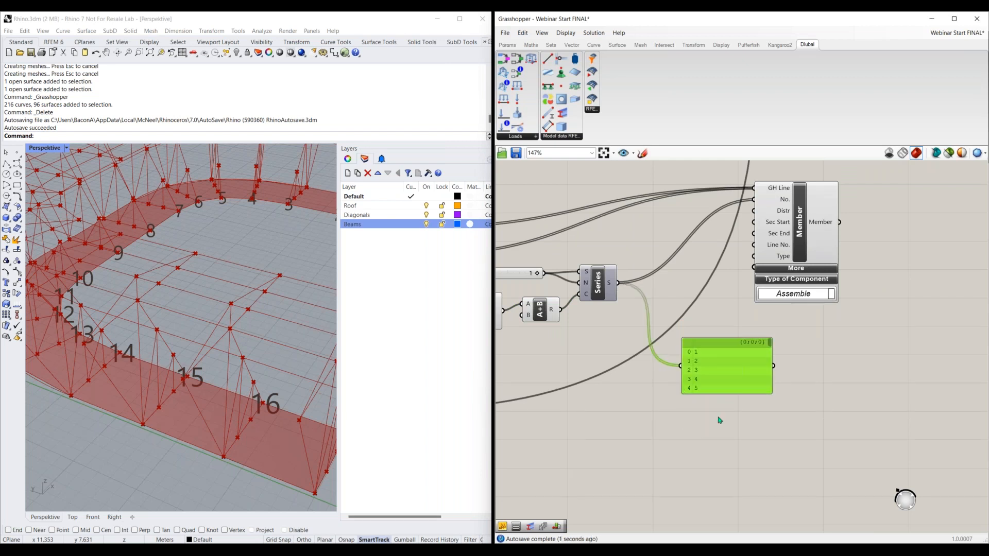
Lengthen the Series panel to check the generated member numbers through the last entry, and delete the panel
scroll(720, 421, "down", 2)
left_click_drag(715, 332, 721, 520)
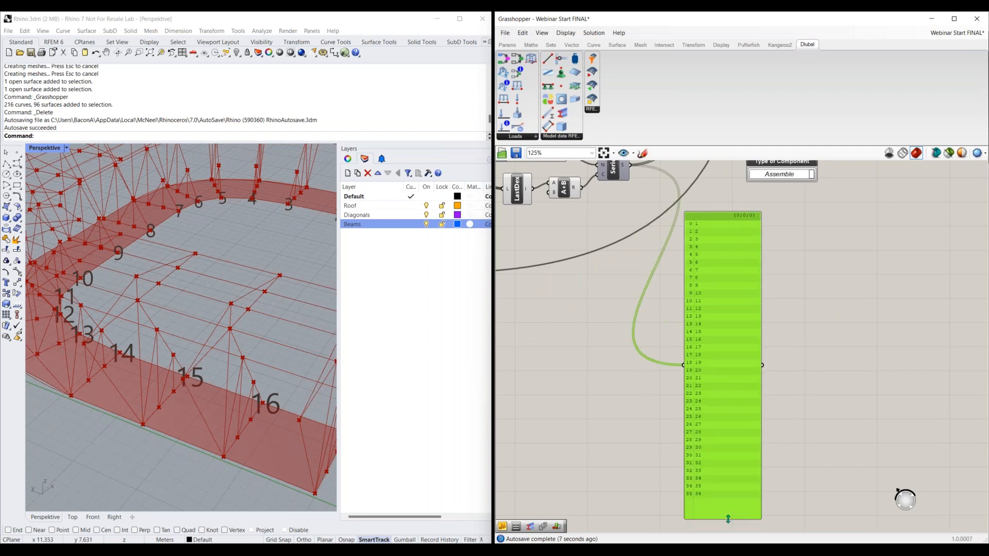
scroll(699, 496, "up", 5)
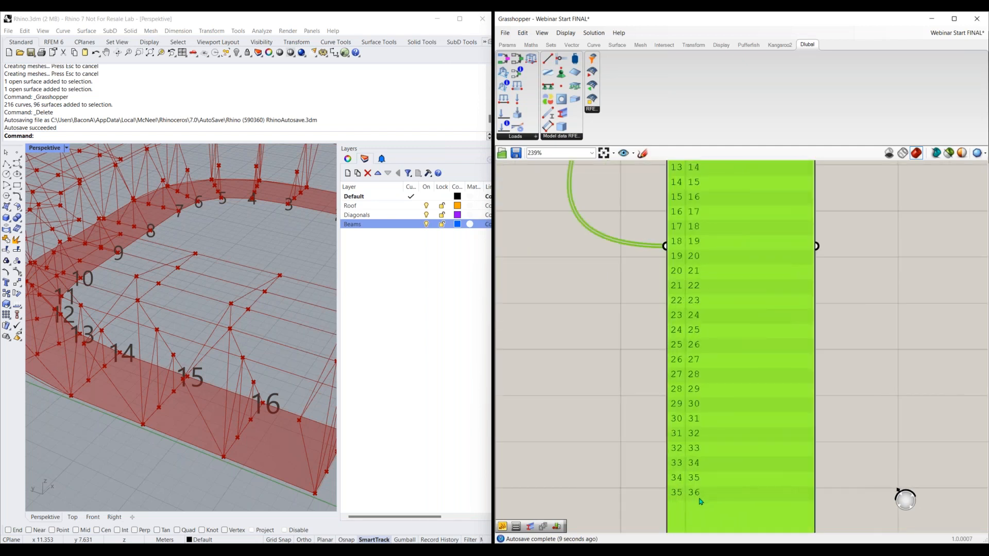
scroll(694, 494, "down", 5)
key("Delete")
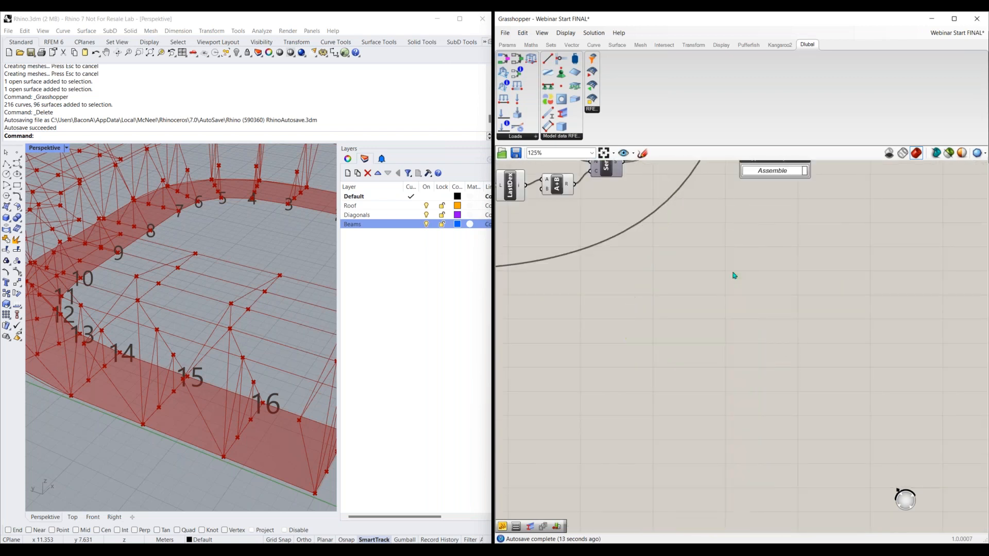
Review the Addition result and how the Series chain feeds the Member component's No. input
scroll(723, 225, "up", 3, "ctrl")
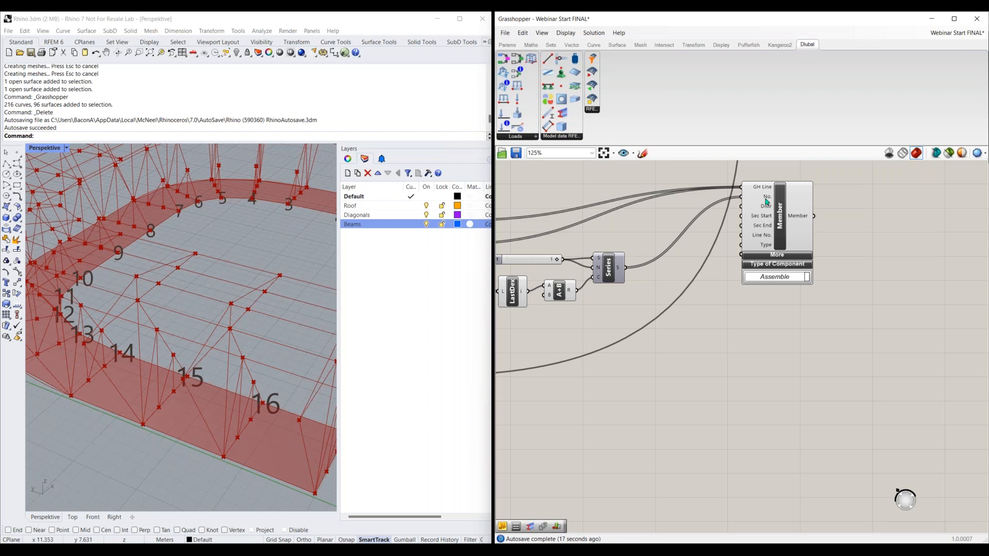
right_click_drag(547, 284, 607, 308)
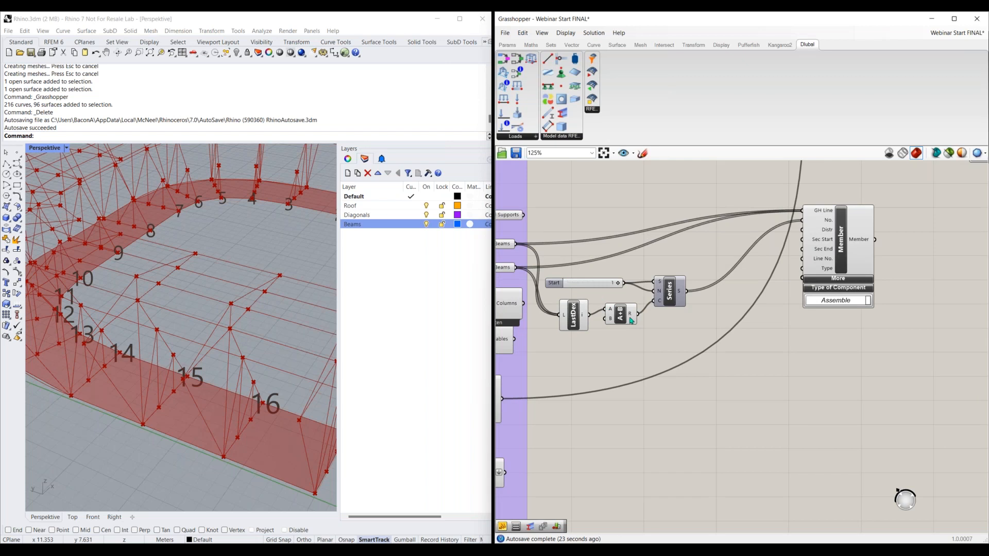
mouse_move(636, 310)
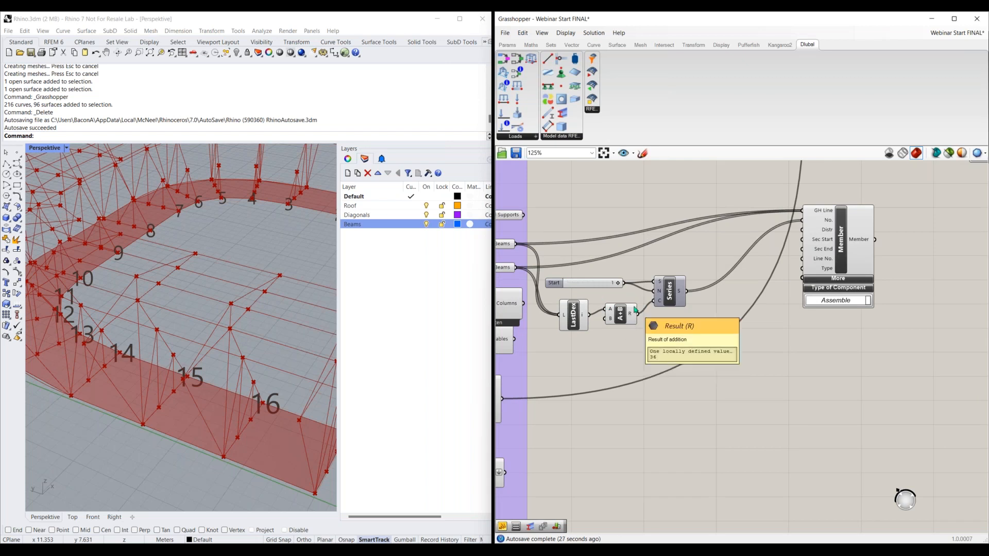
left_click(380, 274)
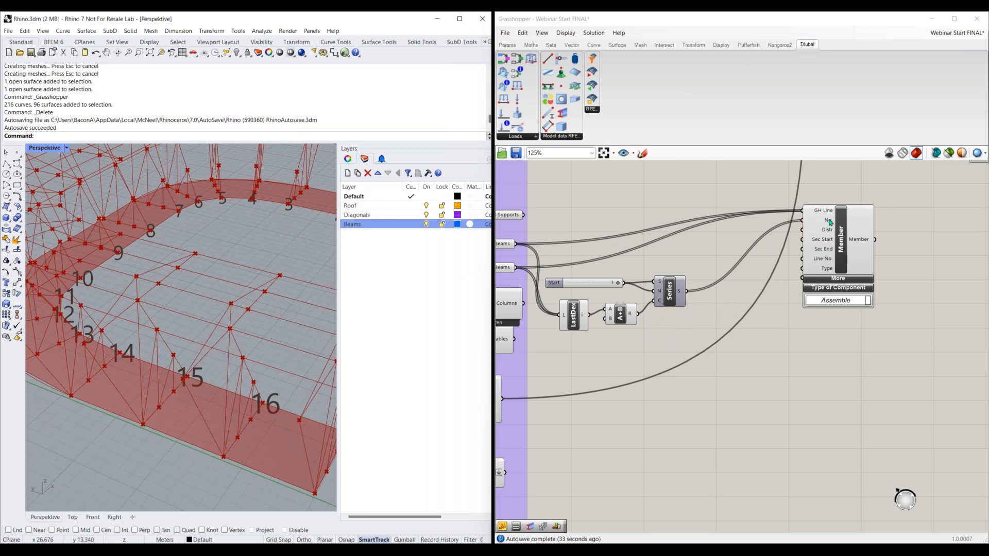
mouse_move(831, 222)
Move the Member component farther from the Series component to make room at its inputs
right_click_drag(810, 267, 710, 328)
scroll(711, 330, "up", 2)
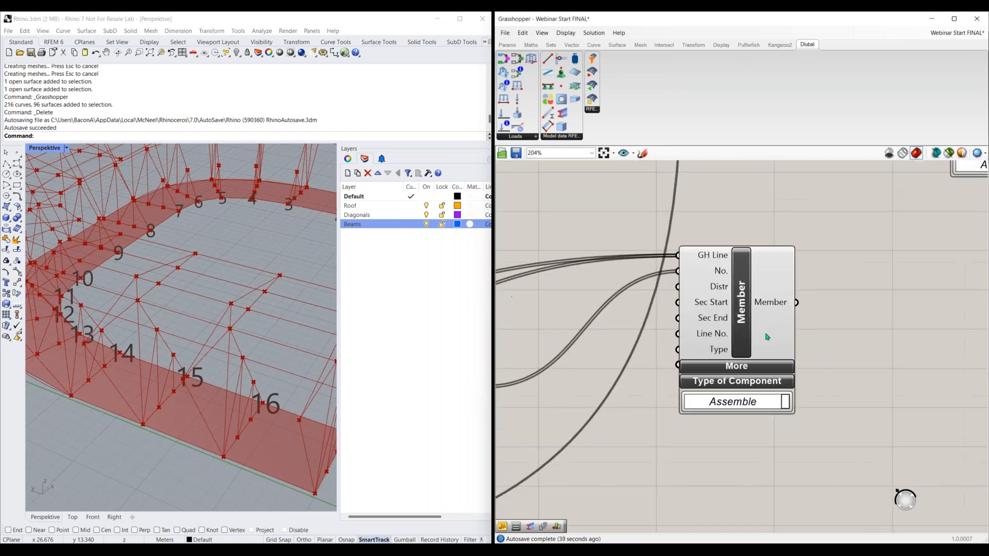
left_click(777, 313)
scroll(777, 312, "up", 3)
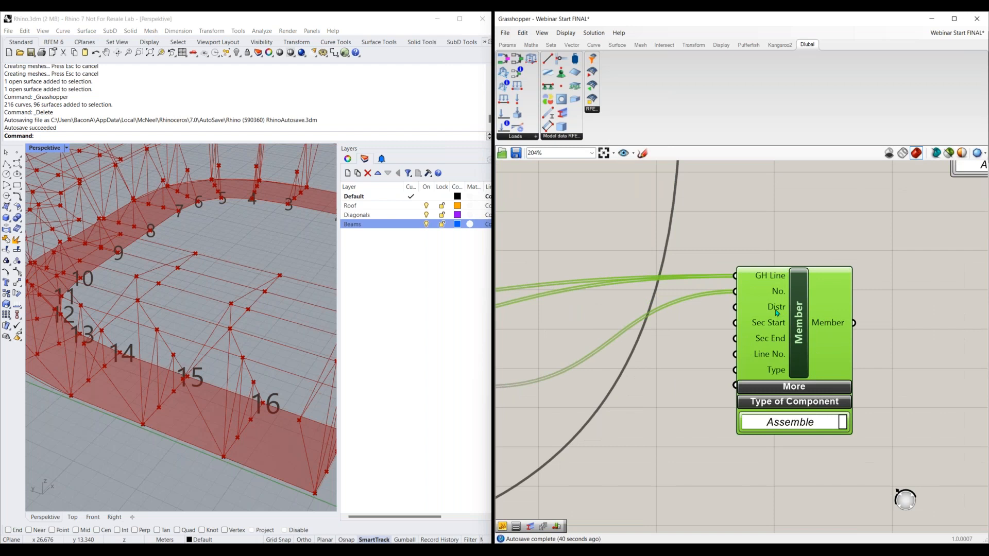
left_click_drag(785, 358, 860, 362)
left_click(786, 357)
Add a Value List beside the Member component and connect it to the Distr input
mouse_move(851, 311)
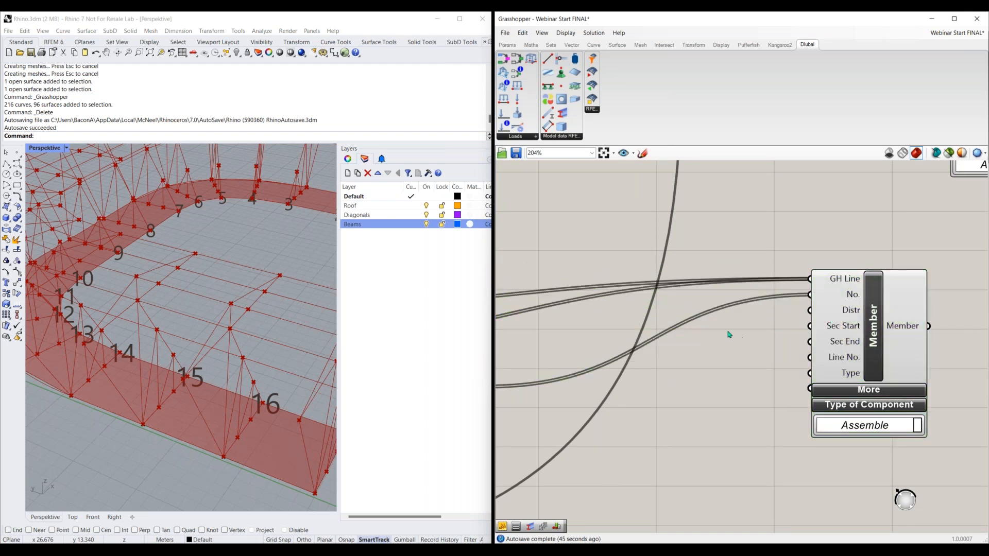
double_click(728, 334)
type("value list")
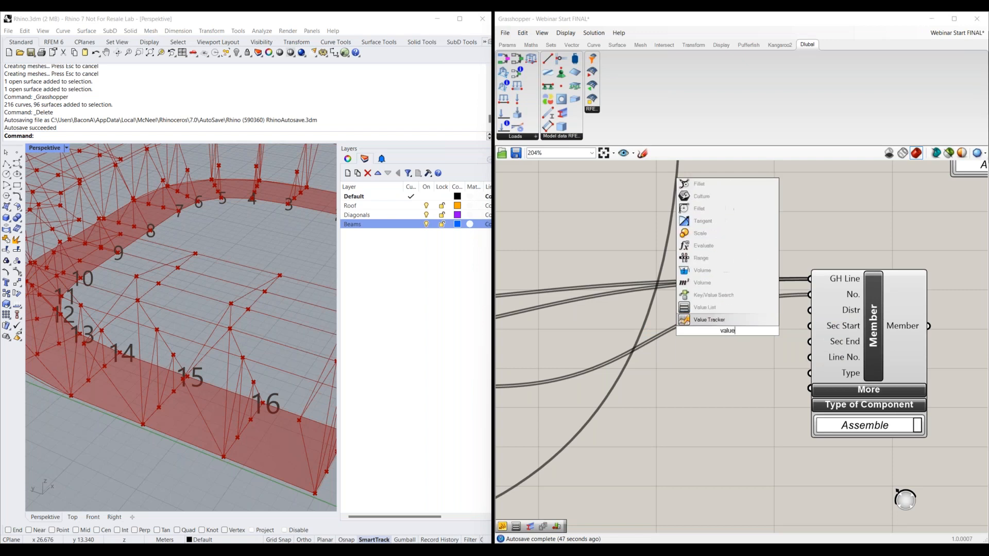
left_click(727, 323)
left_click_drag(726, 327, 810, 311)
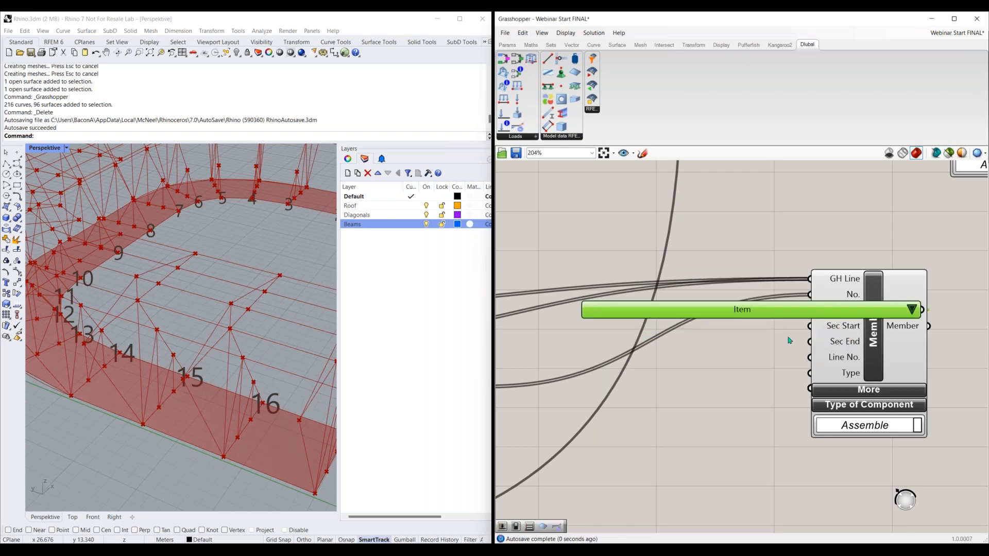
Separate the Value List from the Member component and set the section distribution to SECTION_DISTRIBUTION_TYPE_UNIFORM
scroll(783, 363, "down", 2)
left_click_drag(826, 363, 900, 356)
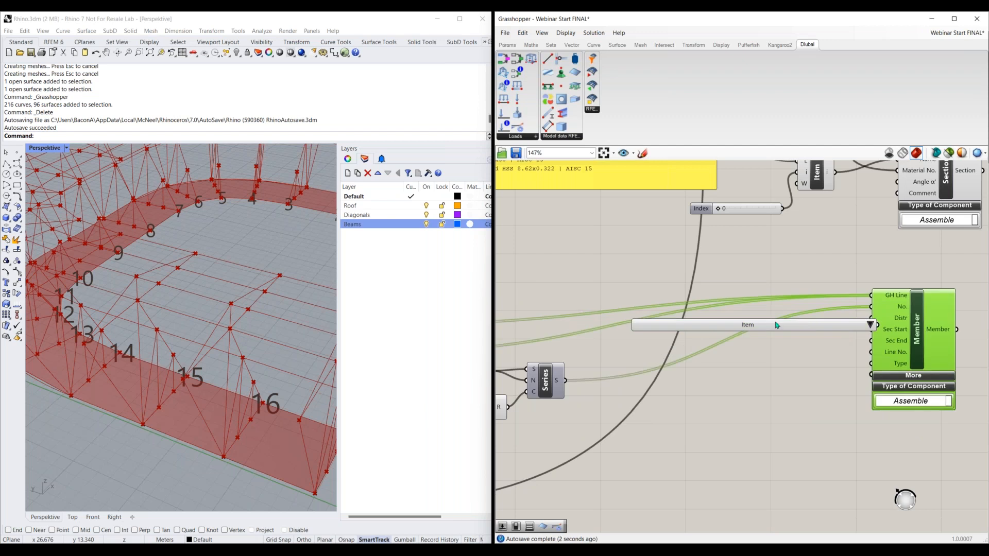
left_click_drag(778, 326, 748, 323)
left_click(842, 323)
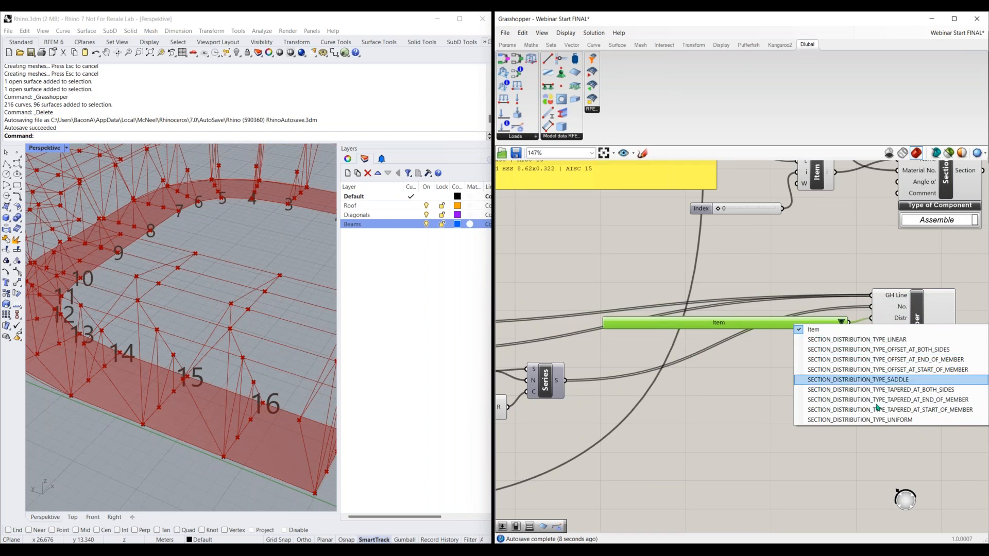
left_click(867, 420)
left_click_drag(770, 322, 752, 306)
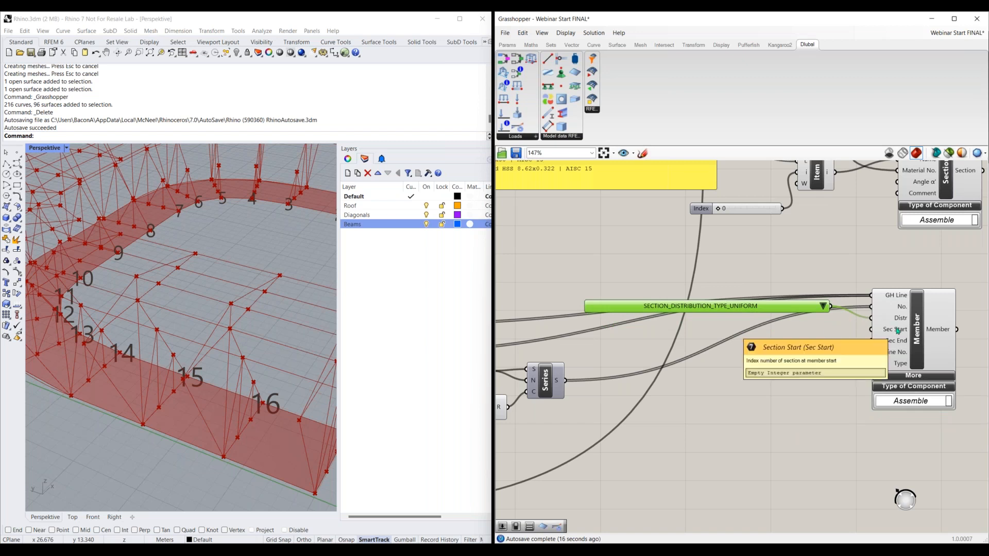
Connect the Section component's output to the Member component's Sec Start input
right_click_drag(879, 341, 732, 371)
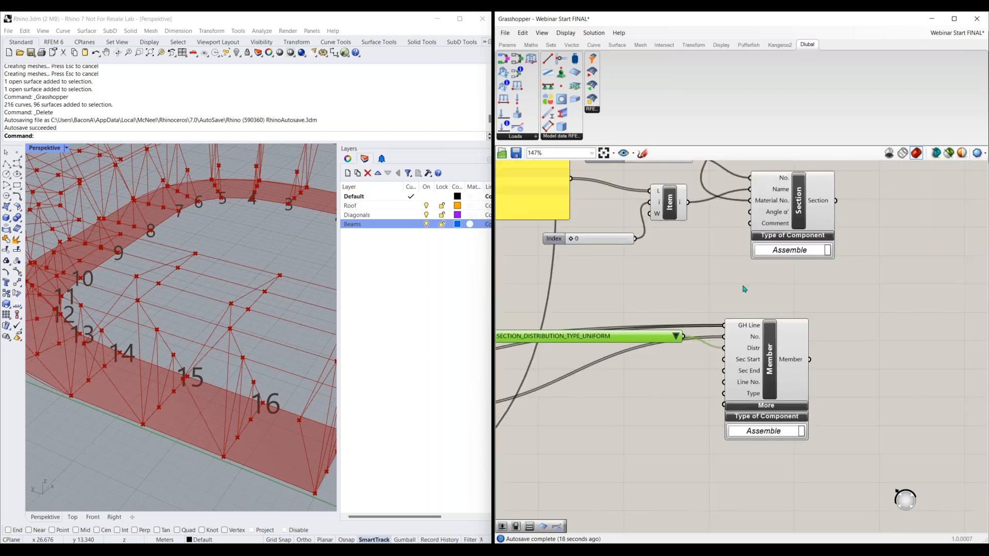
right_click_drag(741, 275, 726, 289)
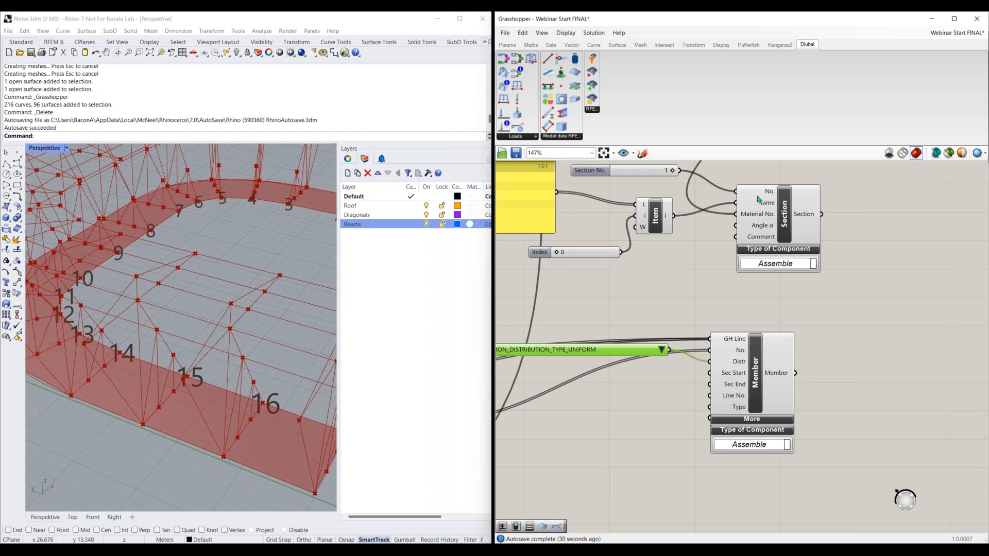
right_click_drag(706, 284, 698, 312)
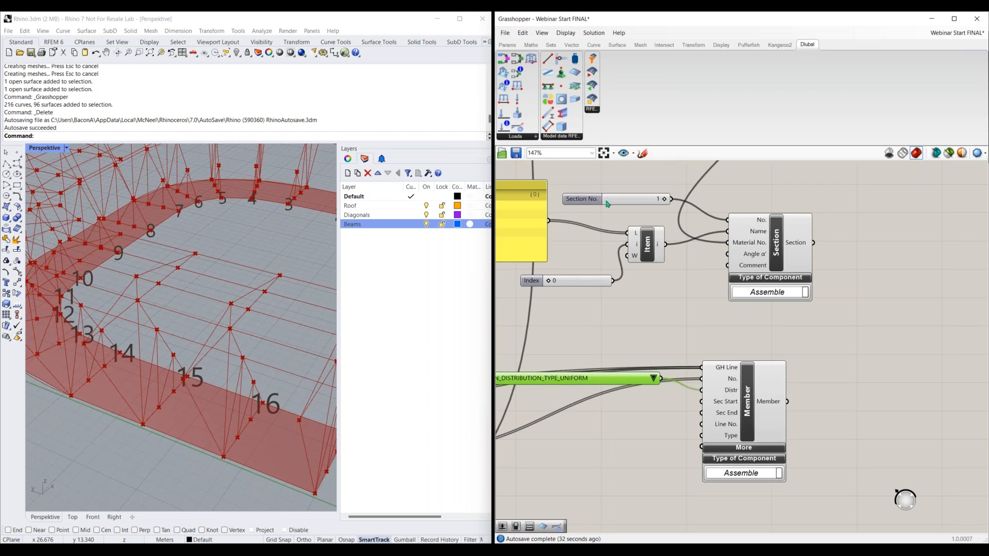
left_click(774, 248)
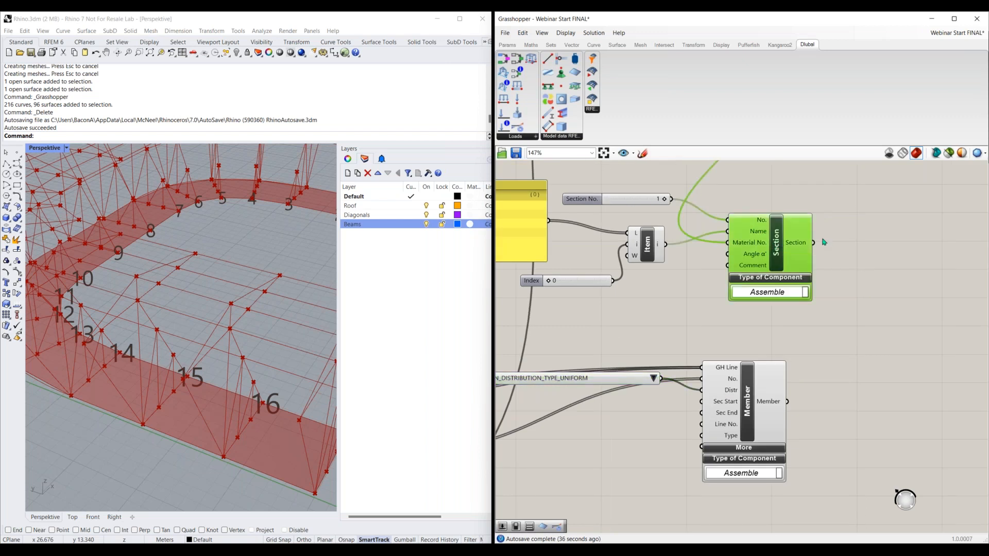
left_click_drag(814, 243, 696, 403)
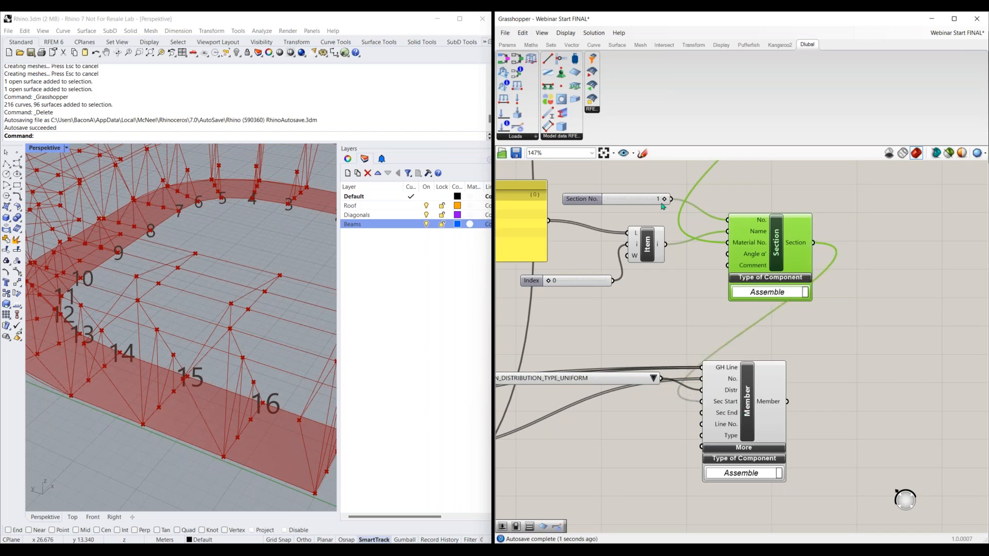
left_click(618, 196)
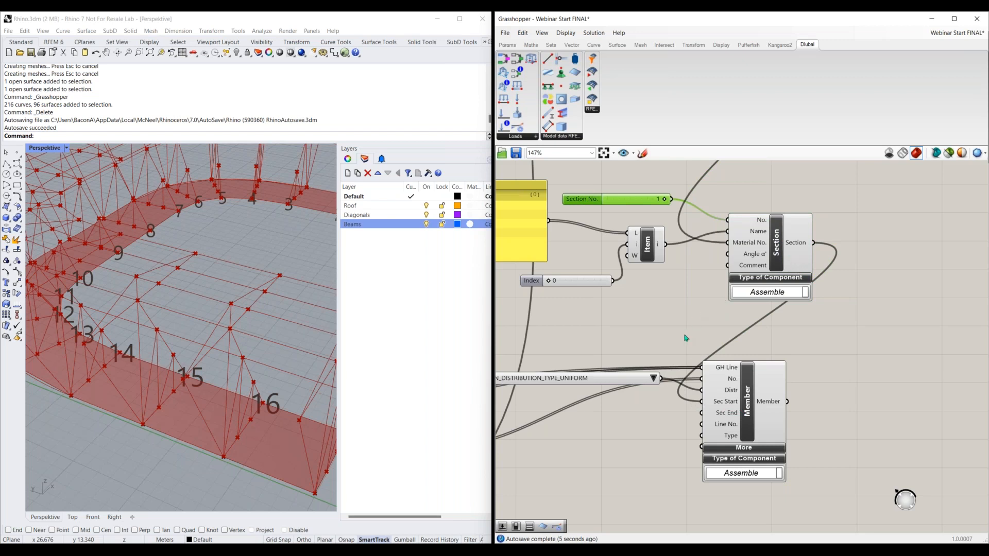
Duplicate the section distribution Value List and connect the copy to the Member component's Type input
right_click_drag(663, 431, 709, 341)
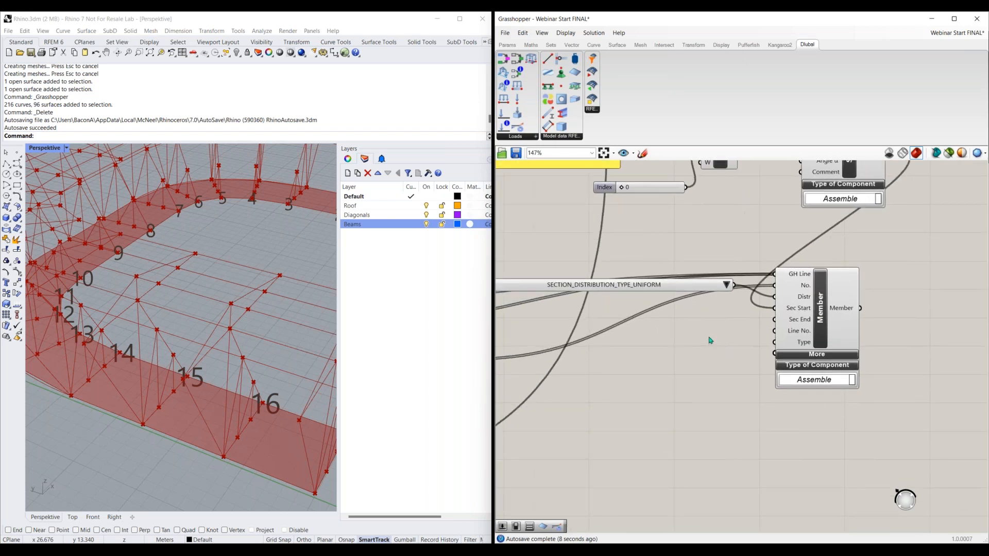
mouse_move(802, 321)
mouse_move(804, 343)
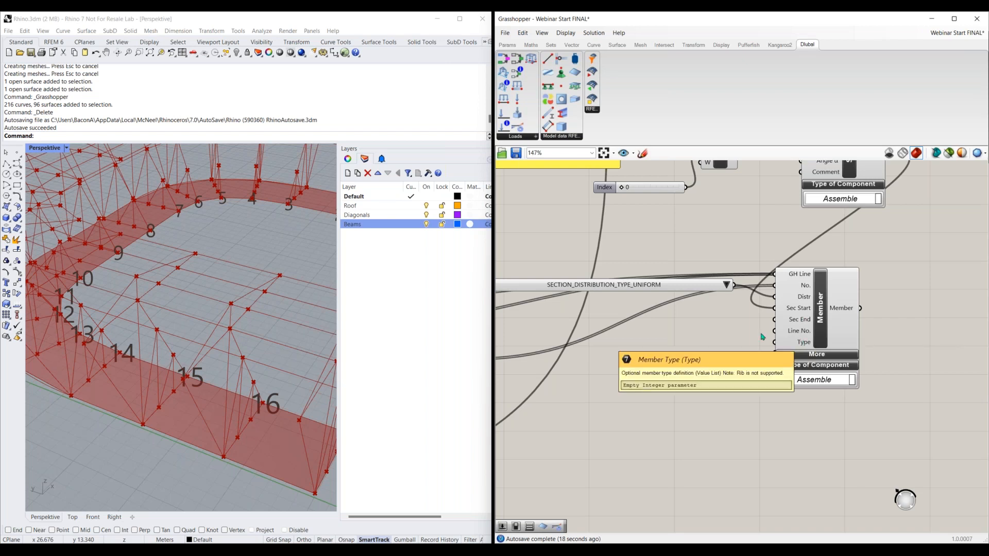
left_click(650, 288)
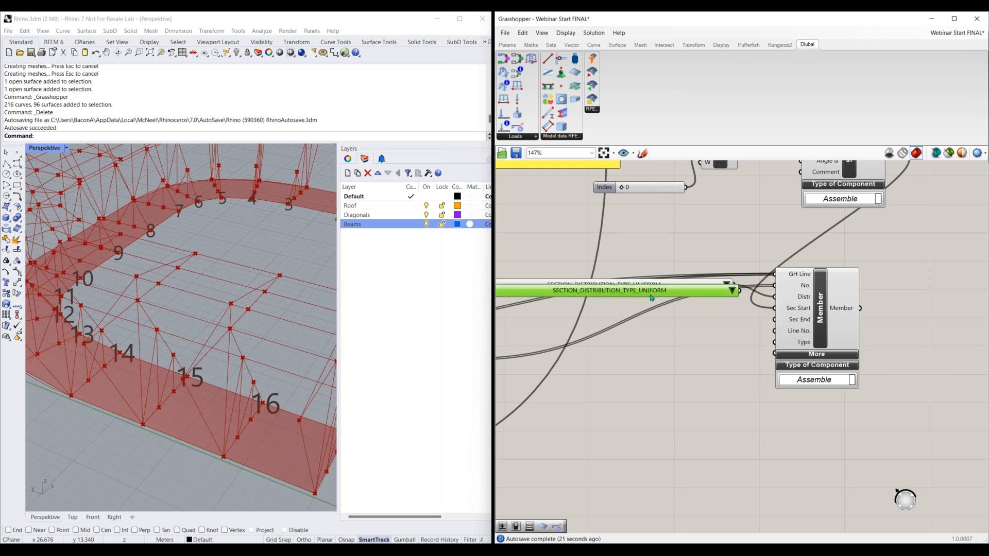
key("ctrl+v")
left_click_drag(738, 331, 775, 342)
Place the member type list beneath the section distribution list and choose TYPE_BEAM
right_click_drag(583, 336, 629, 333)
left_click_drag(629, 333, 745, 330)
scroll(776, 325, "up", 2)
left_click(775, 324)
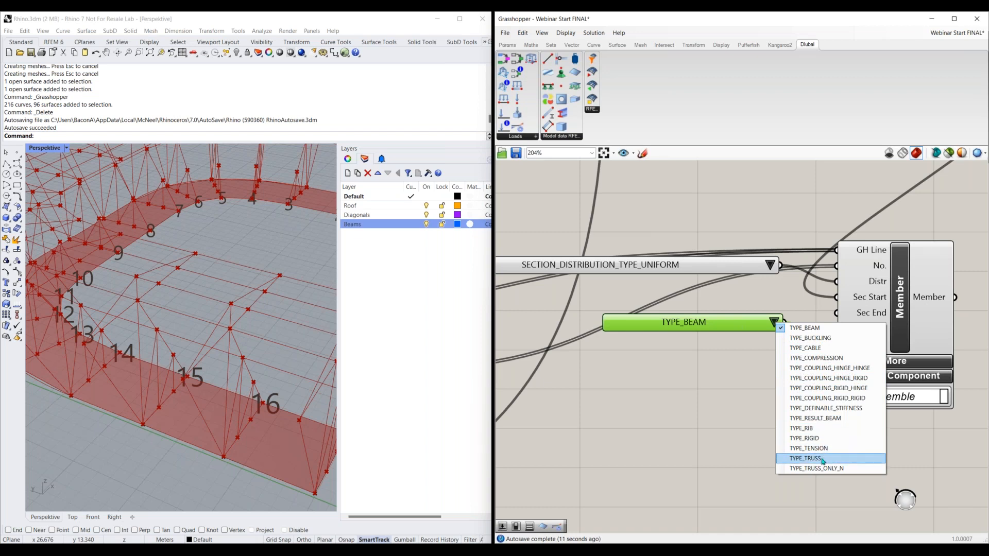
left_click(820, 330)
scroll(751, 381, "down", 2)
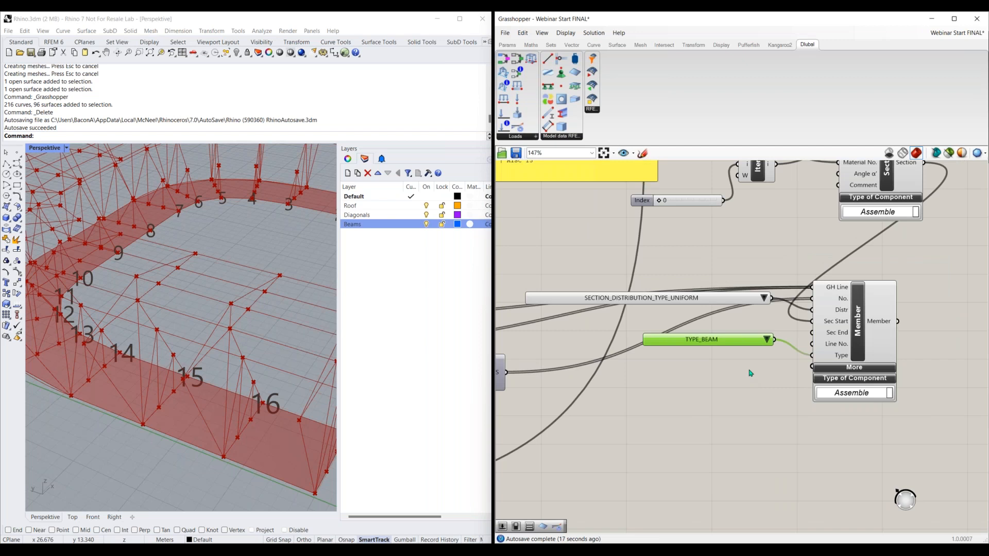
Expand the Member component's additional inputs, review the rotation, hinge and eccentricity options, and collapse them again
right_click_drag(854, 332, 804, 306)
left_click(805, 342)
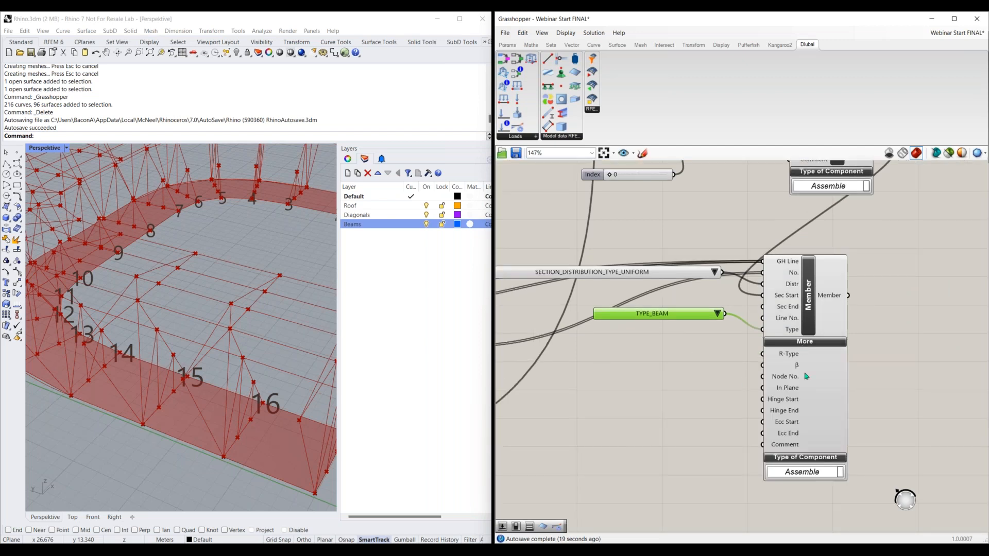
scroll(826, 384, "up", 3)
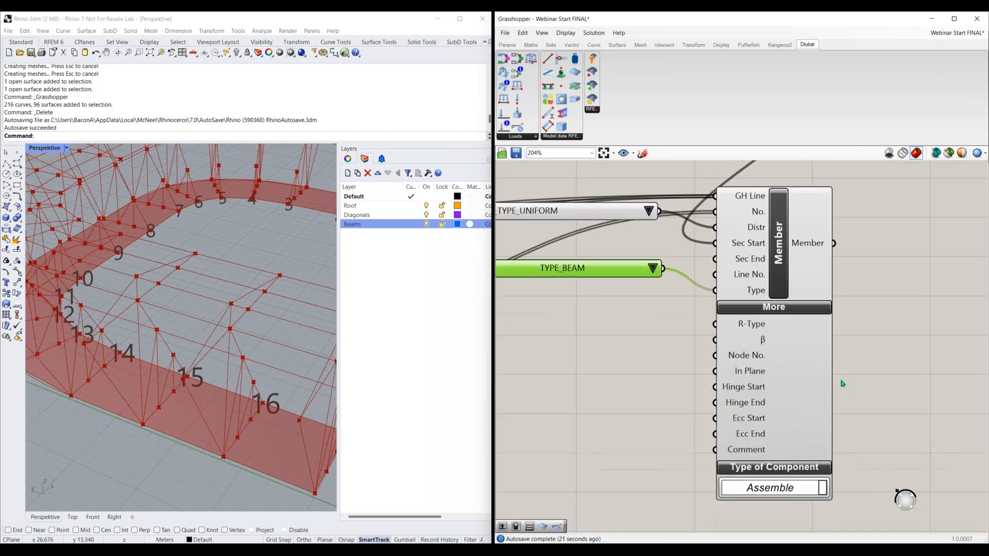
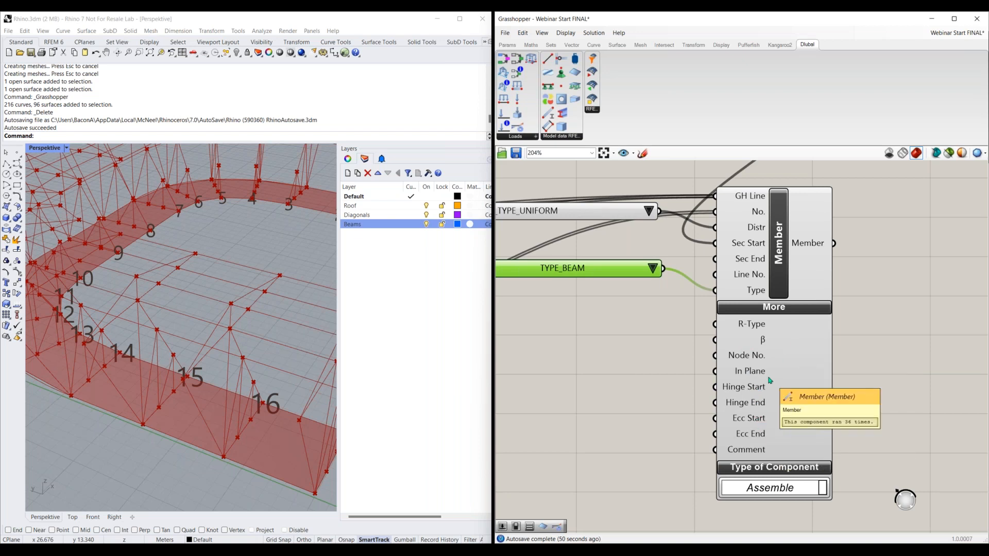
scroll(770, 380, "down", 2)
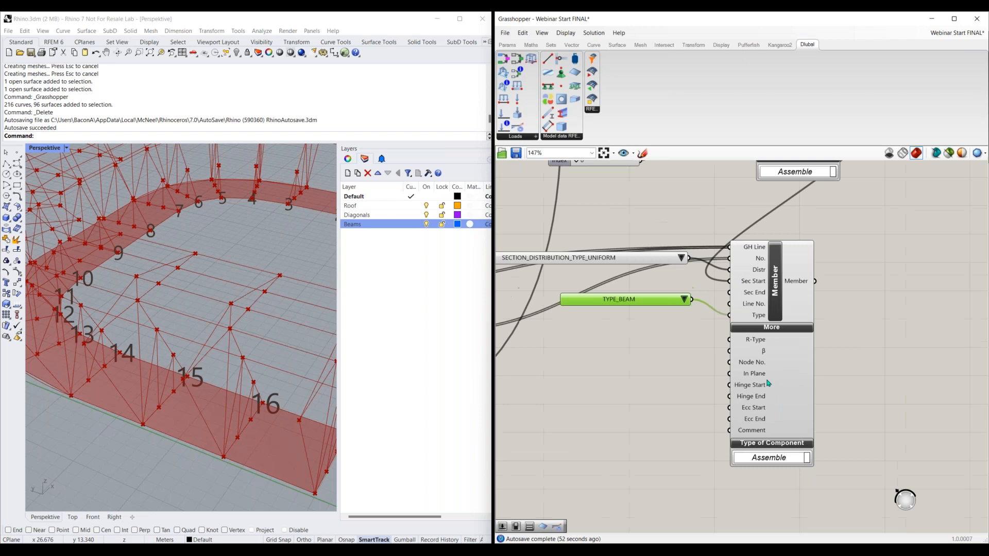
right_click_drag(788, 360, 650, 372)
scroll(649, 370, "down", 1)
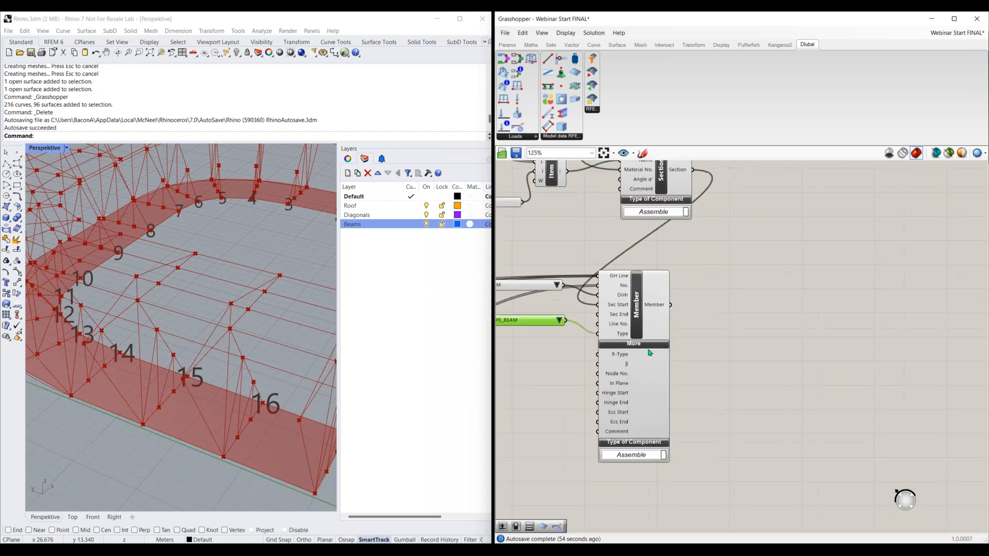
left_click(640, 346)
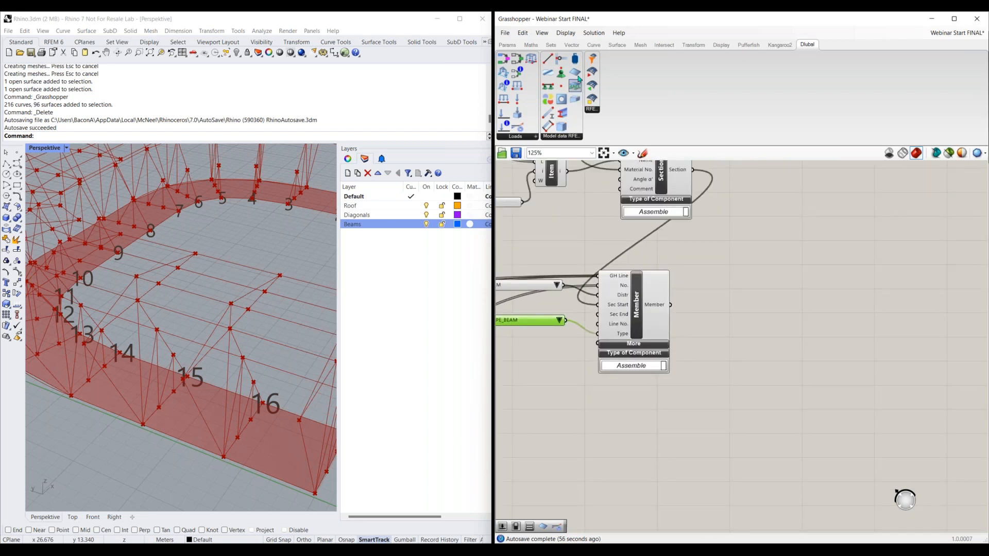
Add a Dlubal Surface component to the canvas beside the Member component
left_click_drag(792, 342, 820, 308)
right_click_drag(834, 316, 698, 349)
left_click_drag(690, 336, 731, 323)
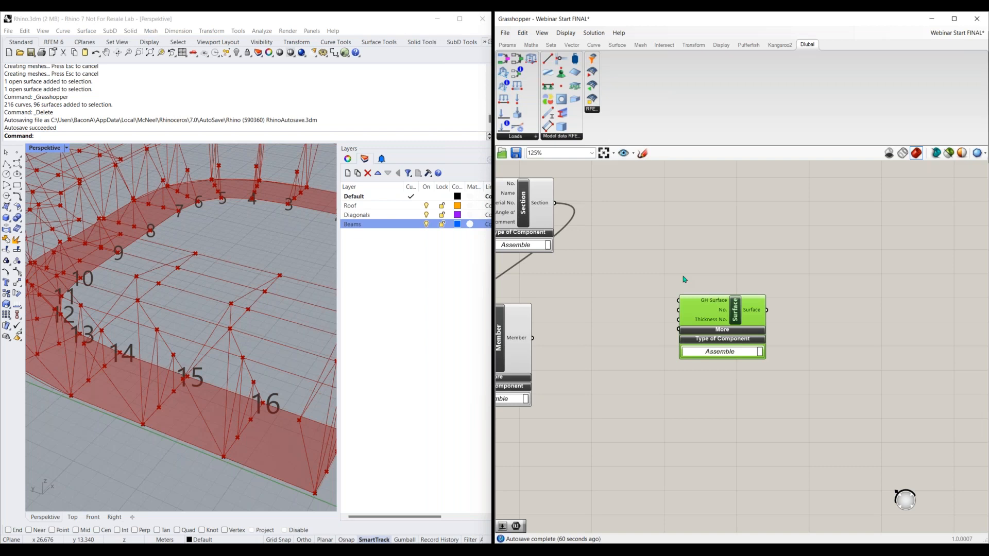
right_click_drag(546, 391, 860, 297)
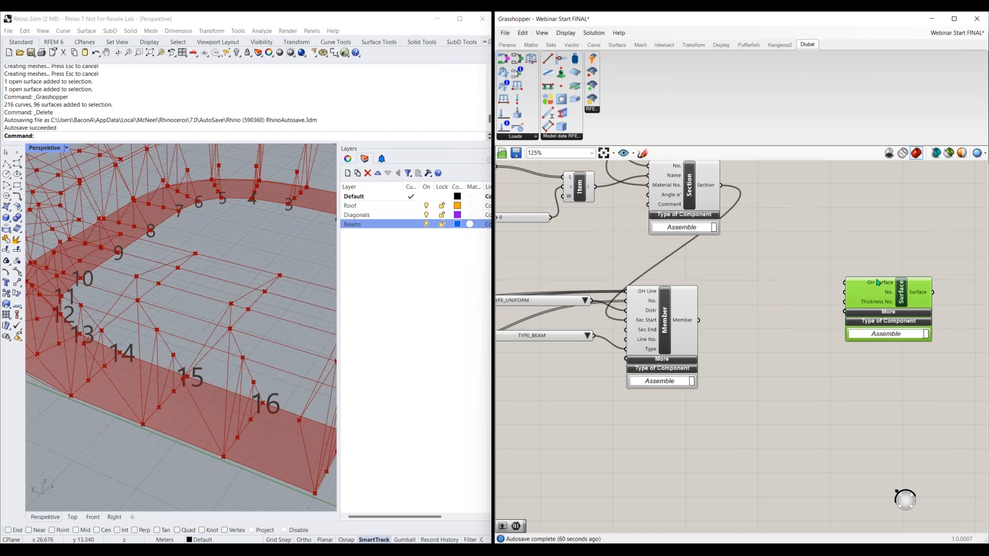
right_click_drag(721, 392, 609, 390)
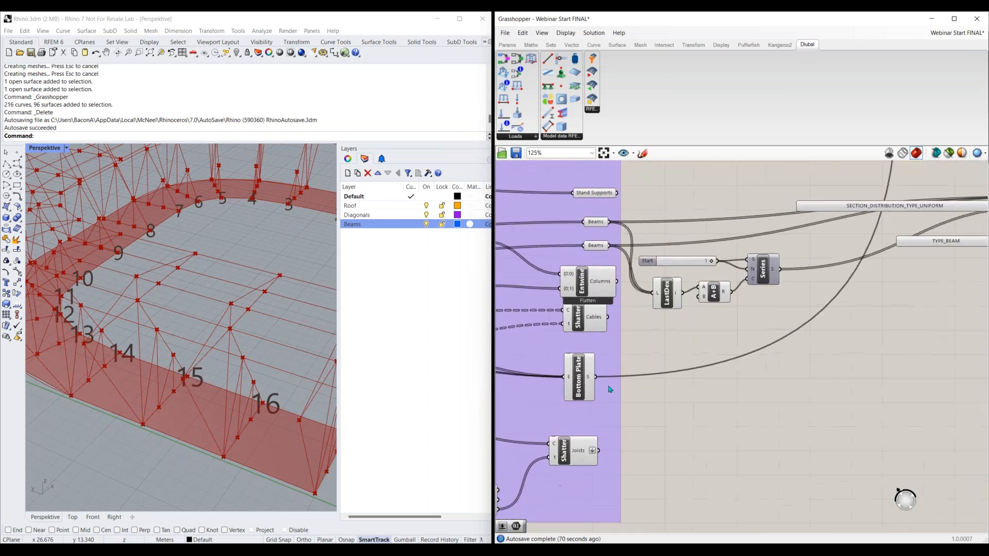
Move the Surface component below the Member component and connect the Bottom Plate output to its GH Surface input
left_click_drag(597, 377, 770, 353)
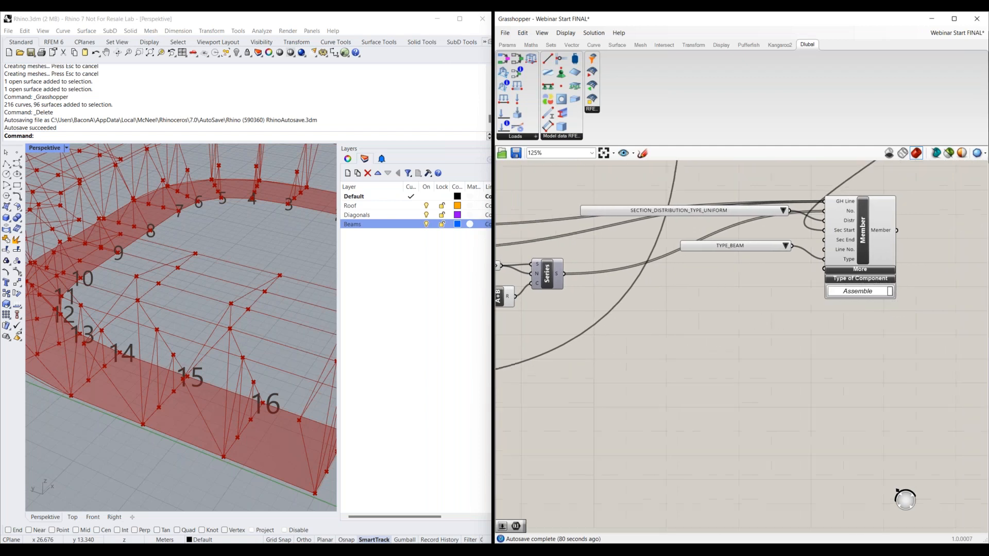
left_click_drag(675, 381, 629, 386)
right_click_drag(539, 379, 736, 339)
right_click(489, 432)
left_click(608, 421)
scroll(585, 417, "down", 2)
right_click_drag(510, 393, 676, 364)
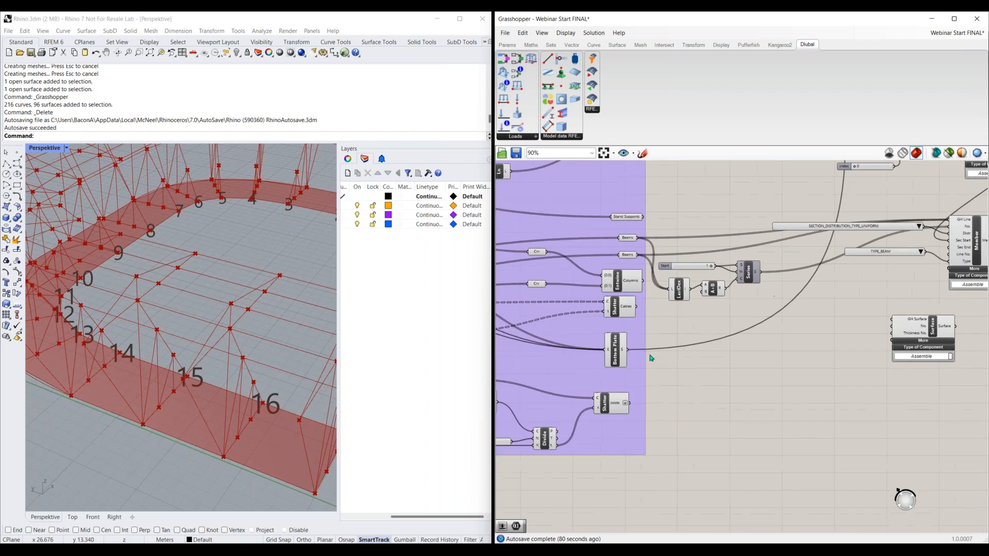
left_click_drag(629, 350, 892, 320)
right_click_drag(843, 371, 713, 395)
scroll(803, 352, "up", 3)
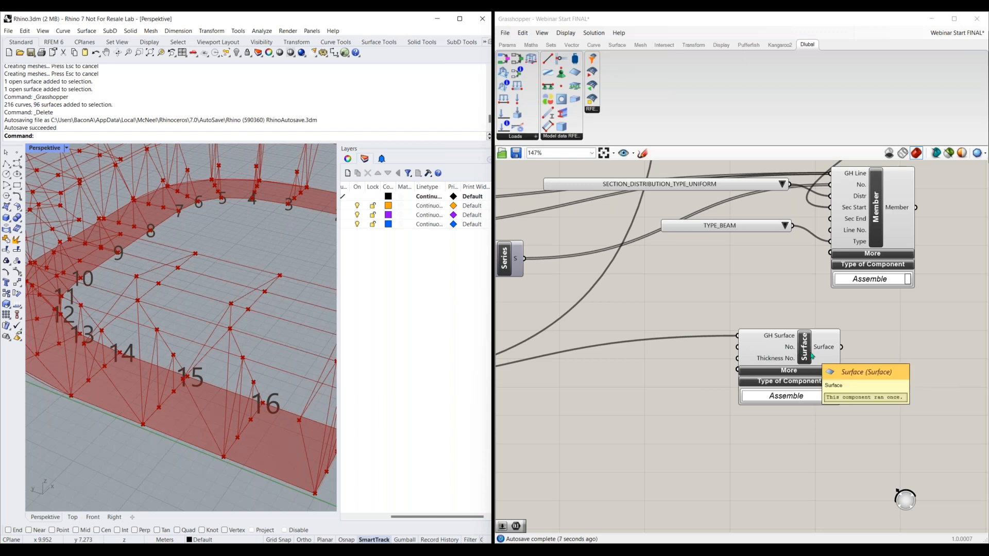
Add a number slider with value 1, connect it to the Surface component's No. input and space the two apart
double_click(693, 353)
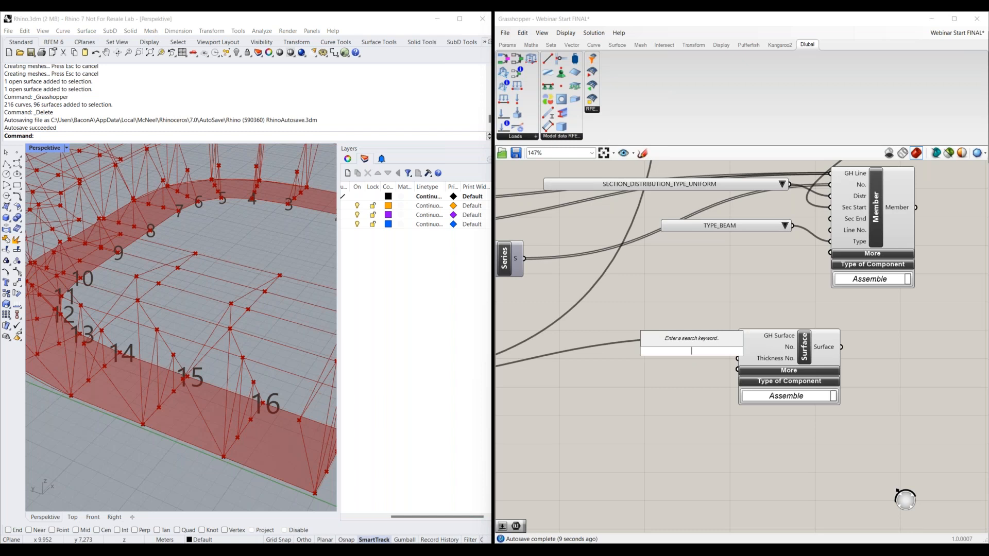
type("slider")
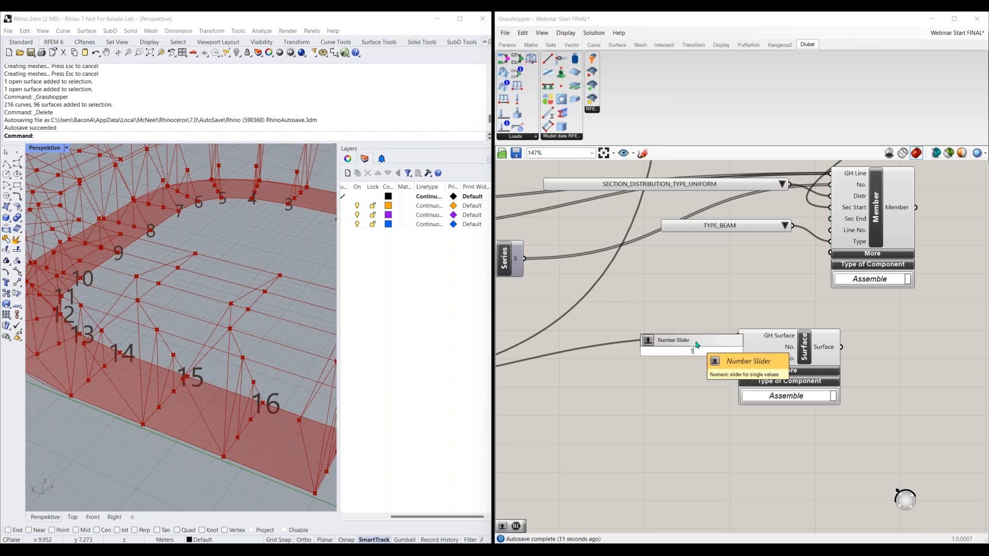
key("Return")
left_click_drag(699, 353, 738, 346)
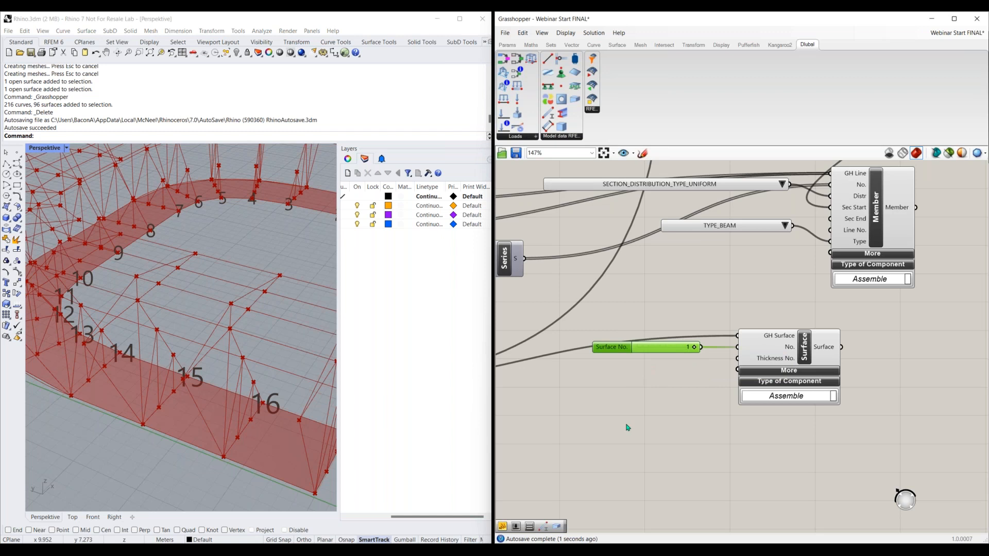
mouse_move(783, 363)
left_click_drag(662, 349, 656, 337)
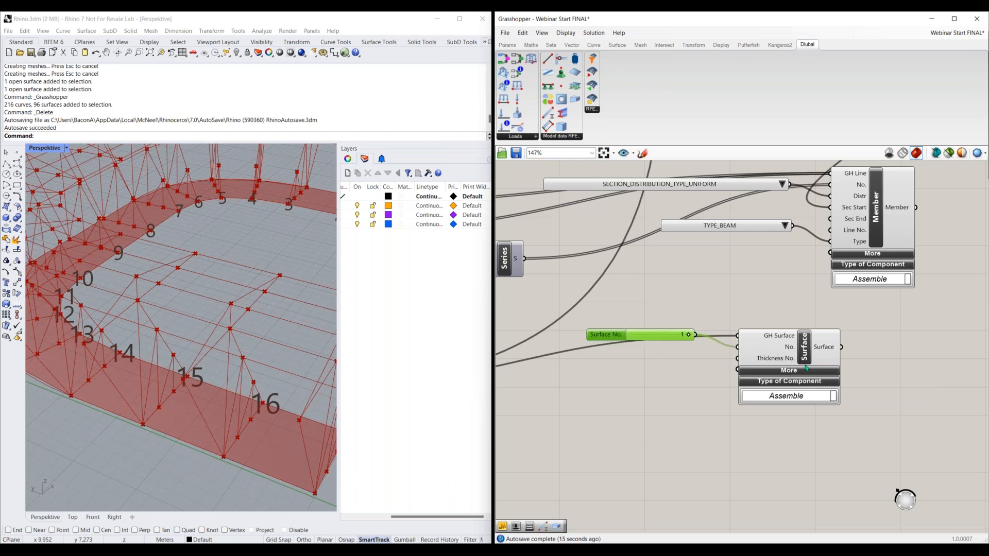
left_click_drag(824, 369, 847, 373)
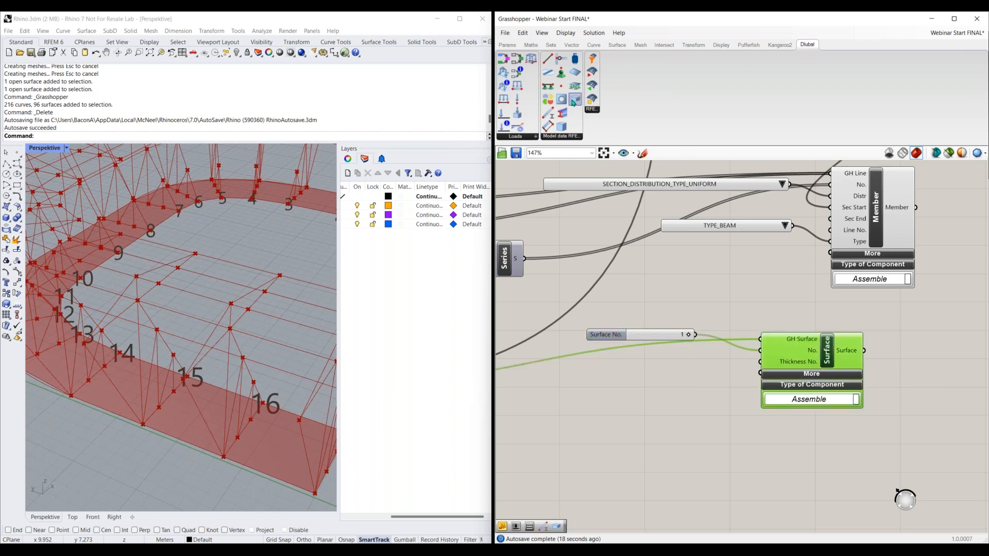
Add a Dlubal Thickness component and place it below the Surface component
left_click_drag(576, 102, 789, 299)
scroll(670, 316, "down", 3)
left_click_drag(638, 343, 682, 435)
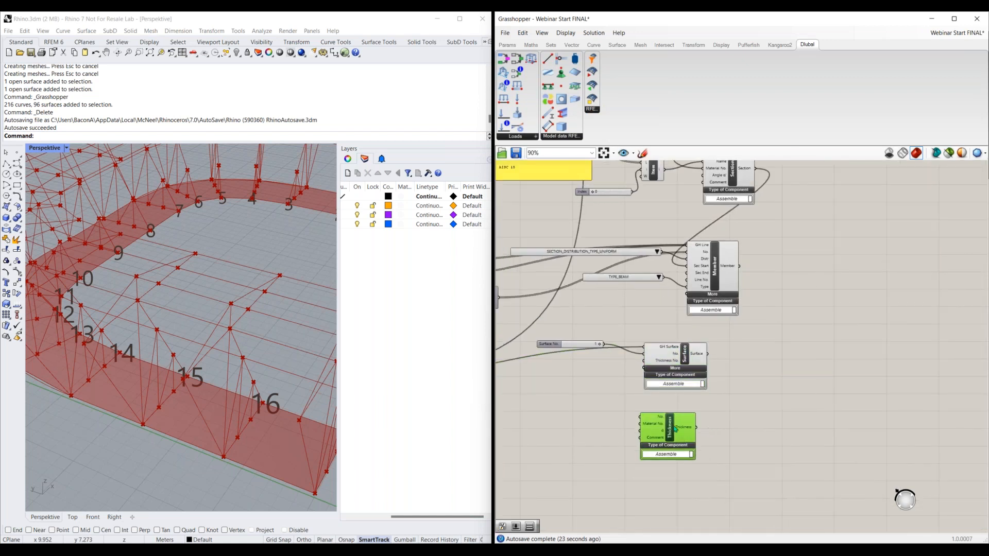
scroll(622, 435, "up", 1)
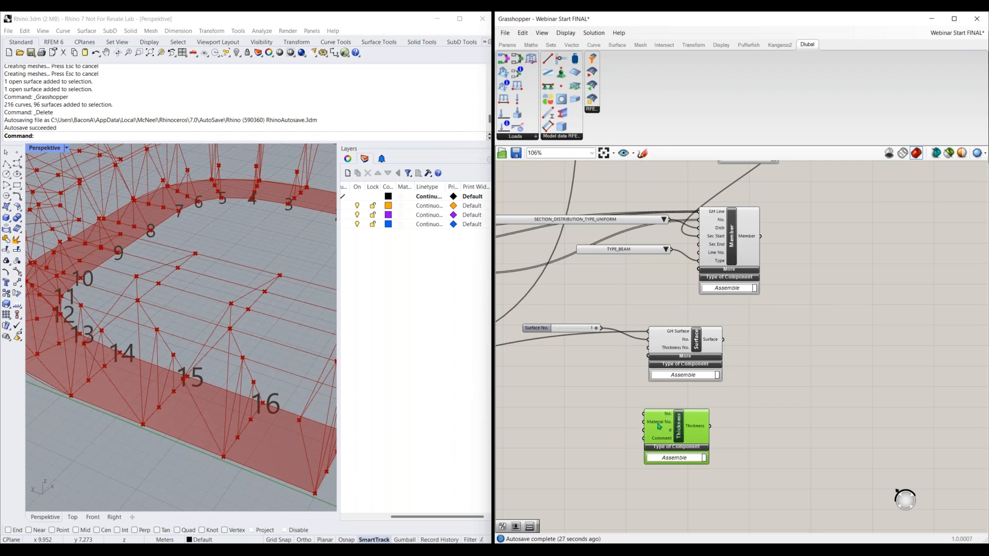
Switch to RFEM, examine the thickness and material settings for a new rectangular surface, and close the dialog without creating it
left_click(745, 422)
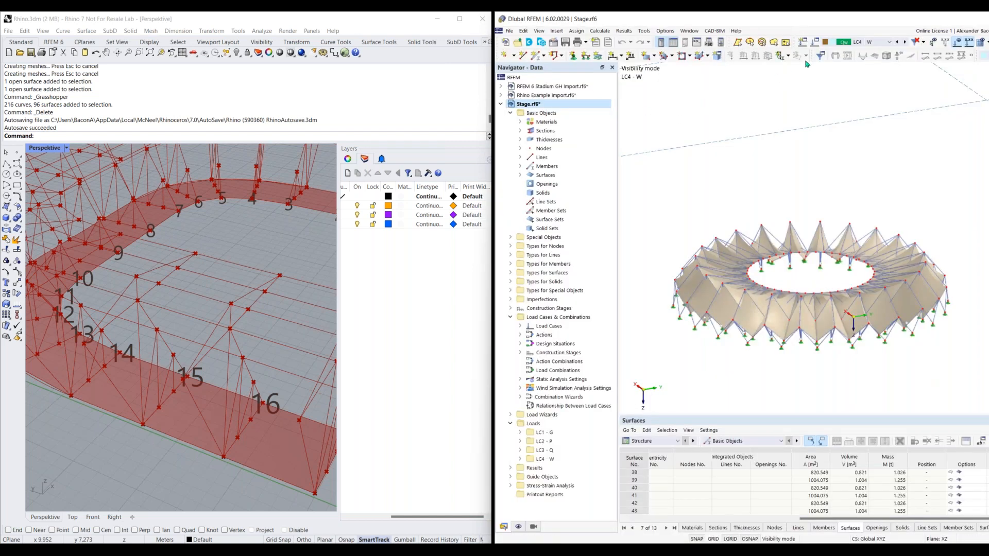
left_click(647, 57)
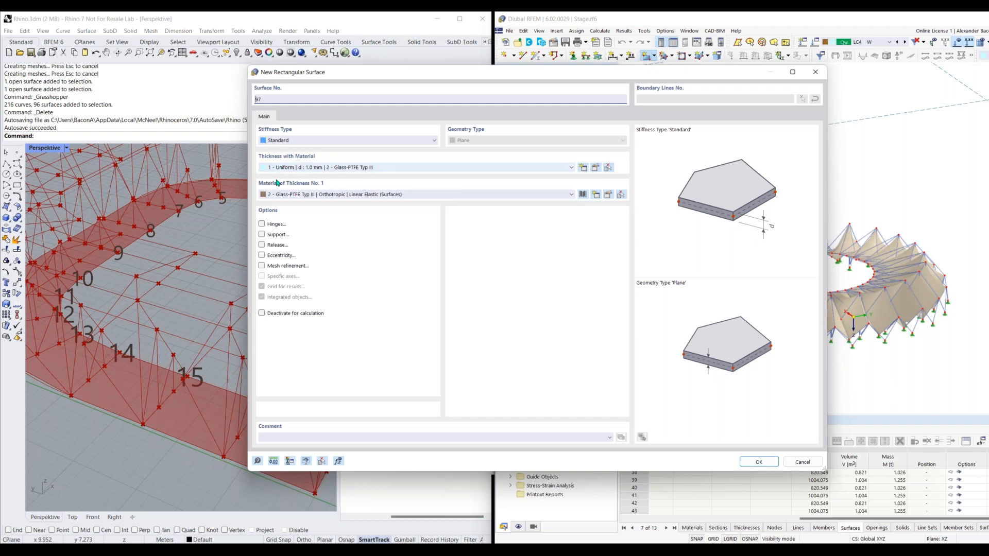
left_click(816, 72)
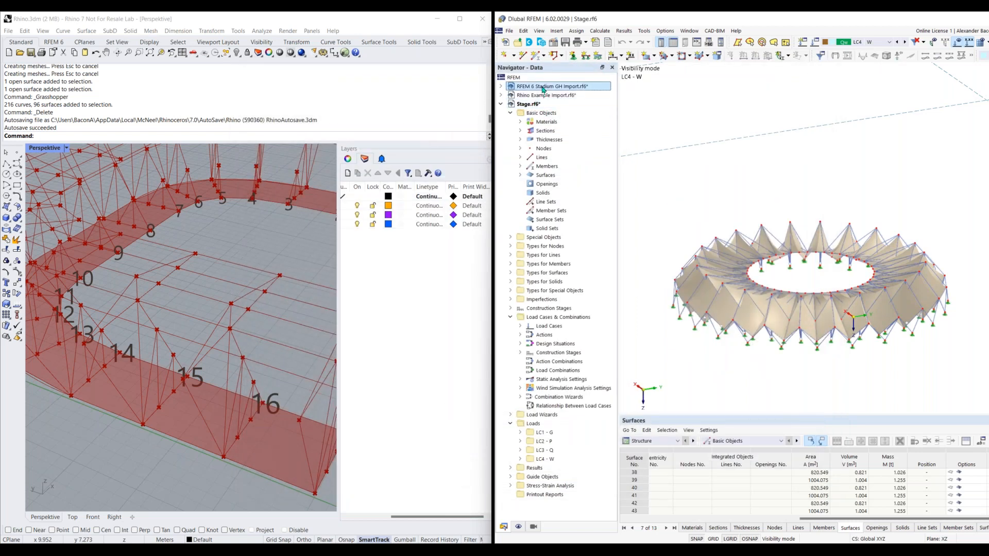
Activate the RFEM 6 Stadium GH Import model and switch back to Grasshopper
double_click(553, 87)
key("alt+Tab")
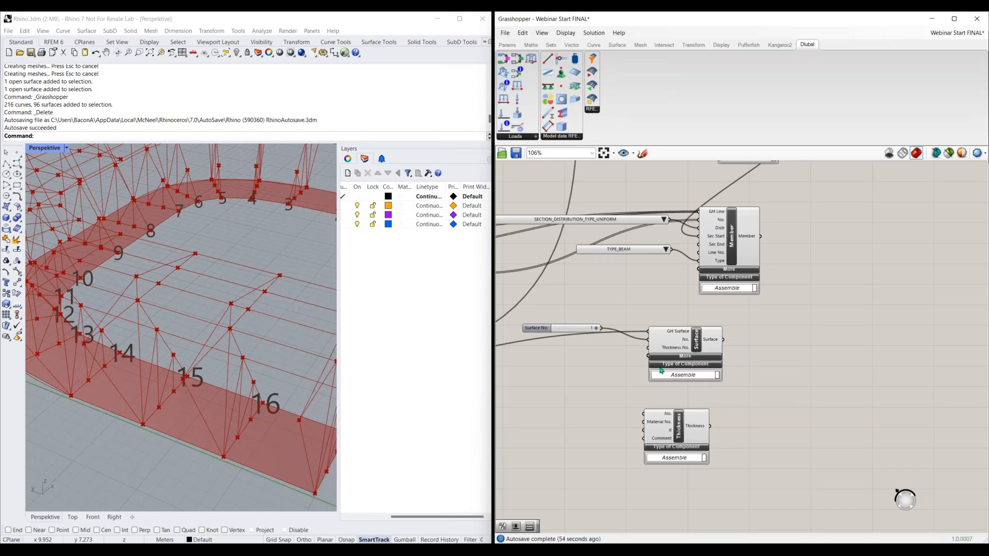
Add a number slider with value 1 and connect it to the Thickness component's No. input
double_click(592, 412)
type("1")
key("Return")
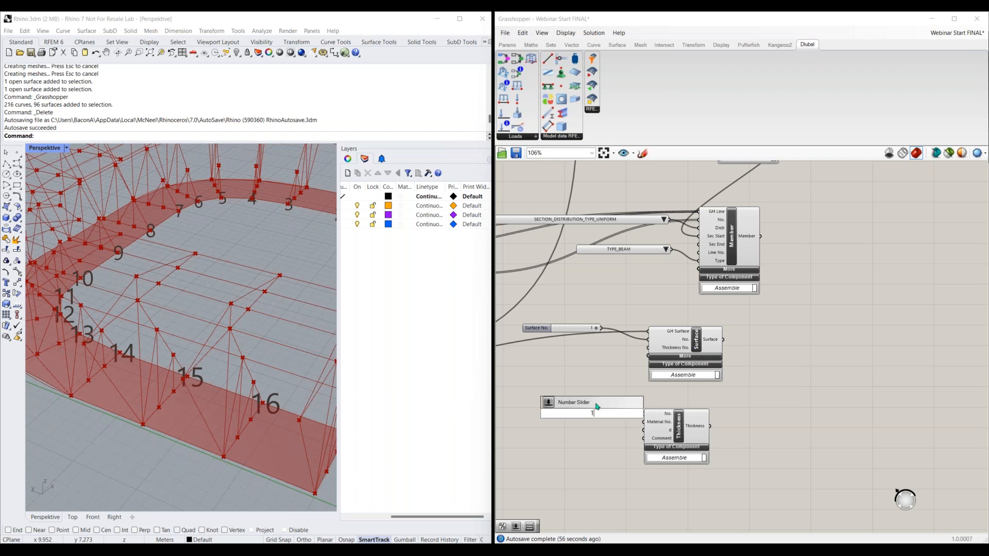
left_click_drag(625, 413, 644, 414)
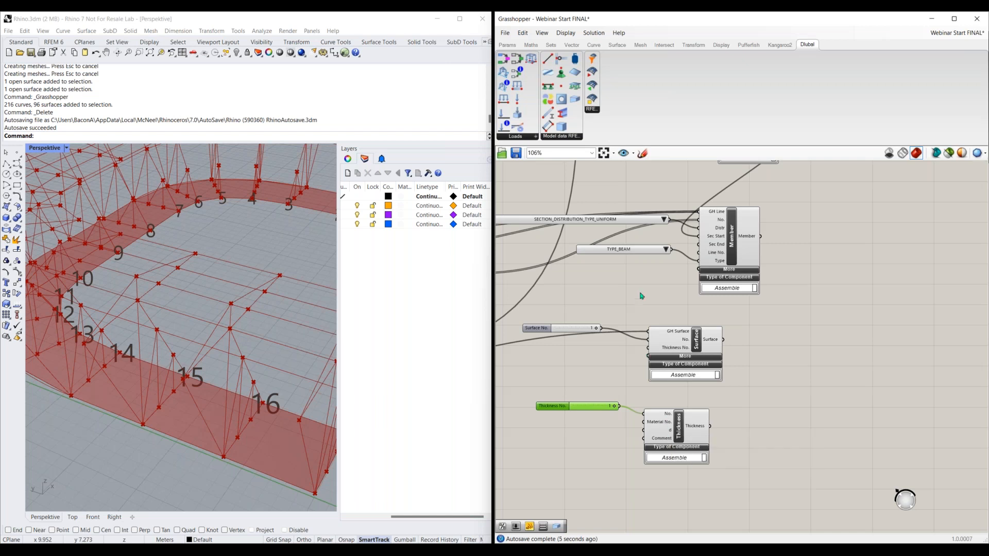
Connect the existing material output to the Thickness component's Material No. input
scroll(641, 296, "down", 2)
right_click_drag(734, 250, 719, 185)
left_click_drag(716, 180, 608, 490)
scroll(603, 464, "up", 4)
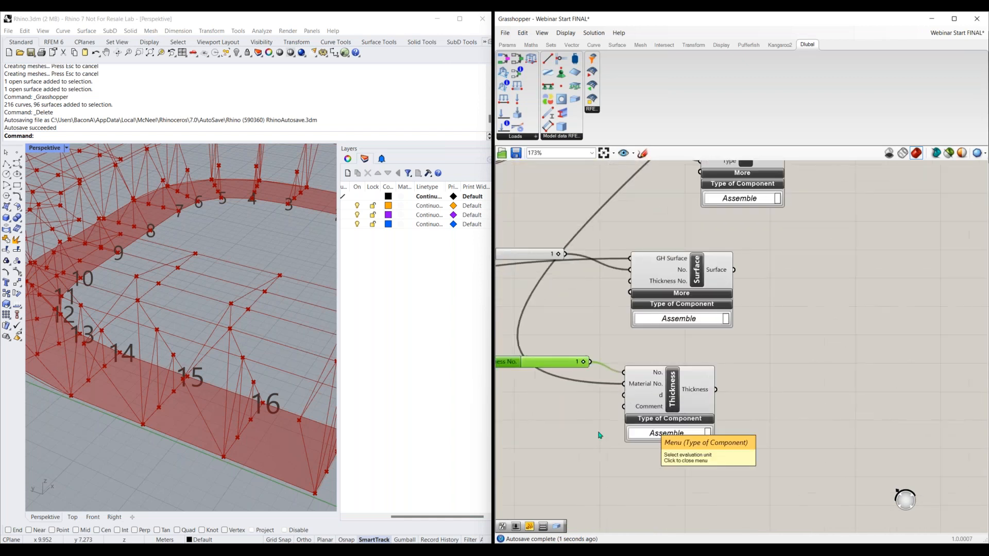
Display icons on the components and reposition the Thickness component and its number slider with more space below the Surface component
left_click(566, 33)
left_click(582, 53)
scroll(748, 456, "down", 1)
right_click_drag(747, 456, 747, 441)
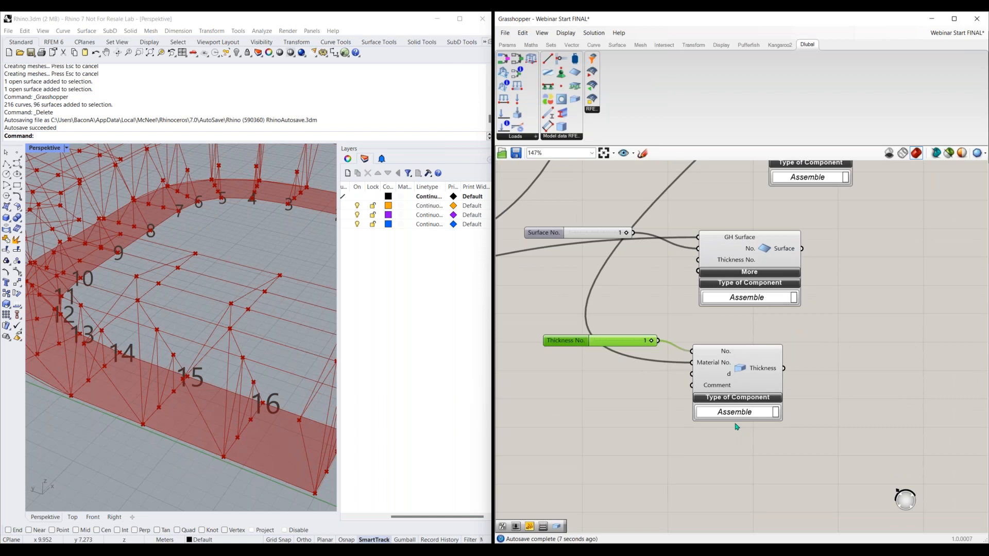
right_click_drag(755, 398, 786, 399)
left_click_drag(779, 384, 810, 384)
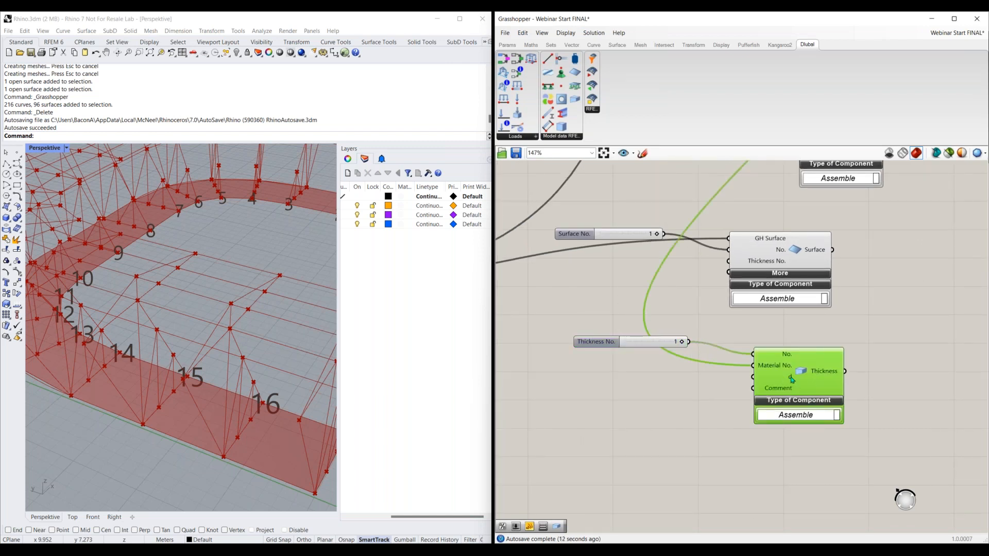
right_click_drag(694, 360, 726, 372)
right_click_drag(629, 353, 592, 323)
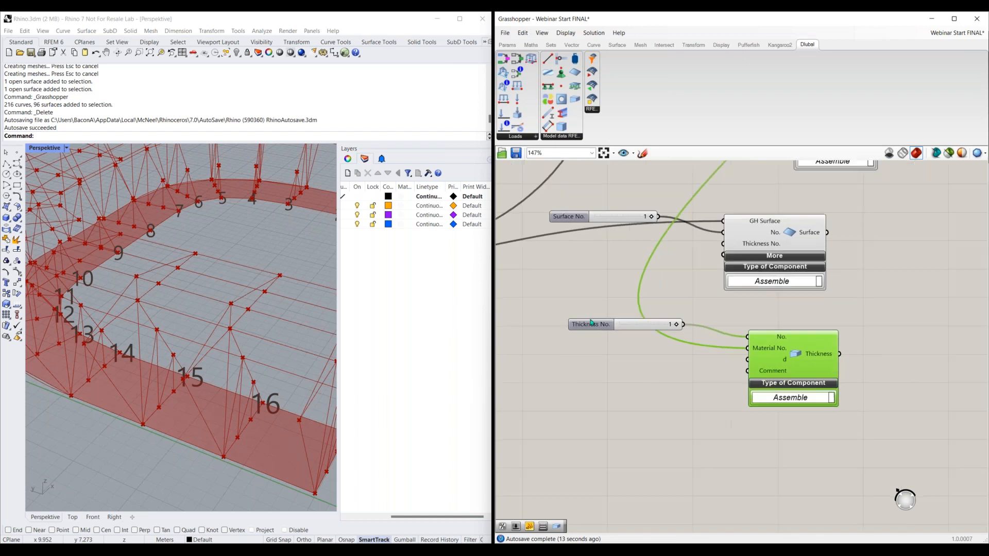
left_click_drag(592, 326, 590, 313)
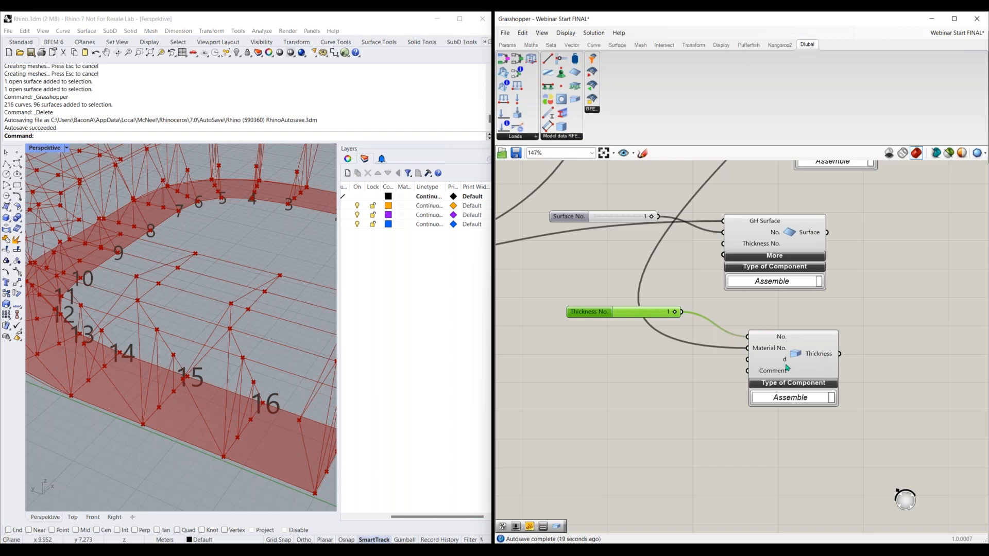
mouse_move(785, 363)
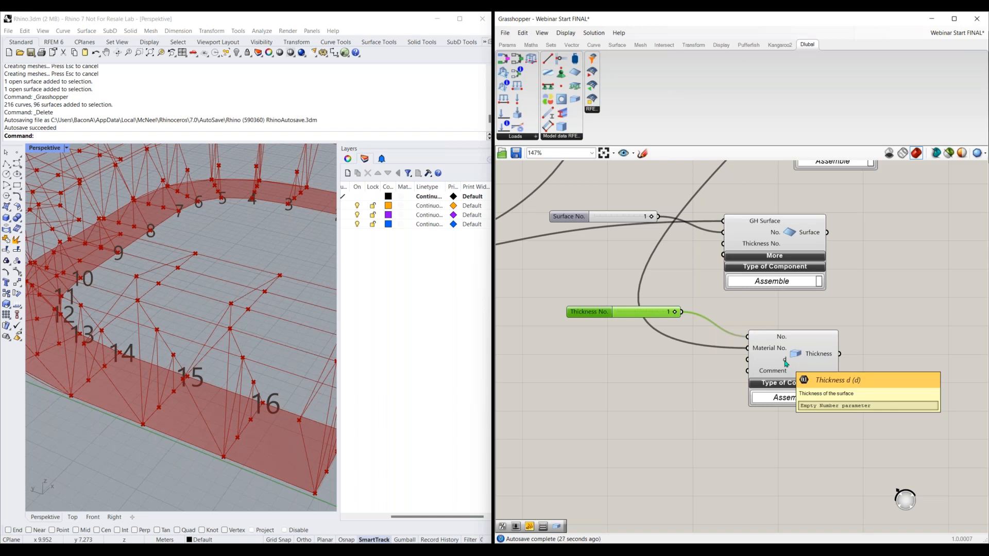
scroll(710, 408, "down", 2)
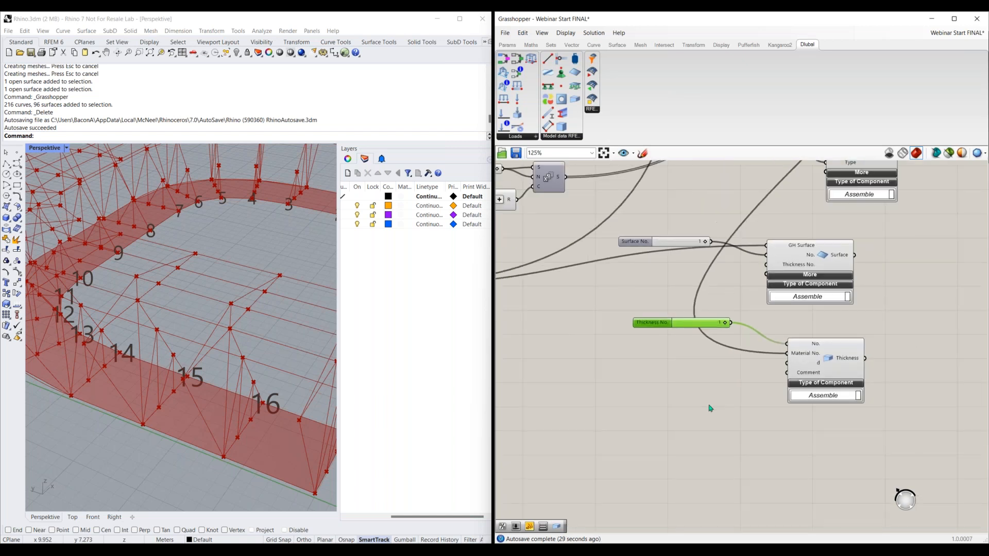
left_click_drag(658, 323, 683, 322)
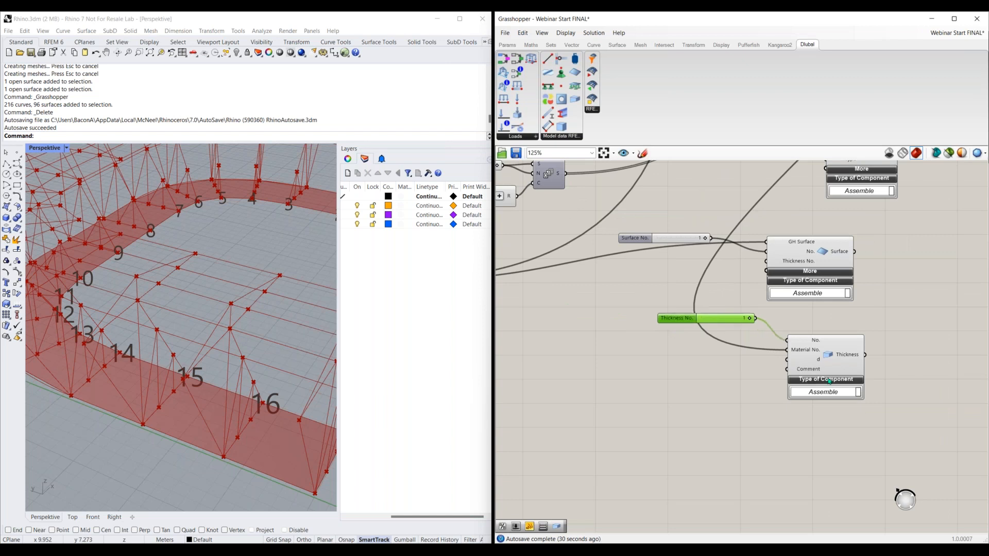
Add a Division component beside the Thickness component and display component names instead of icons
double_click(661, 383)
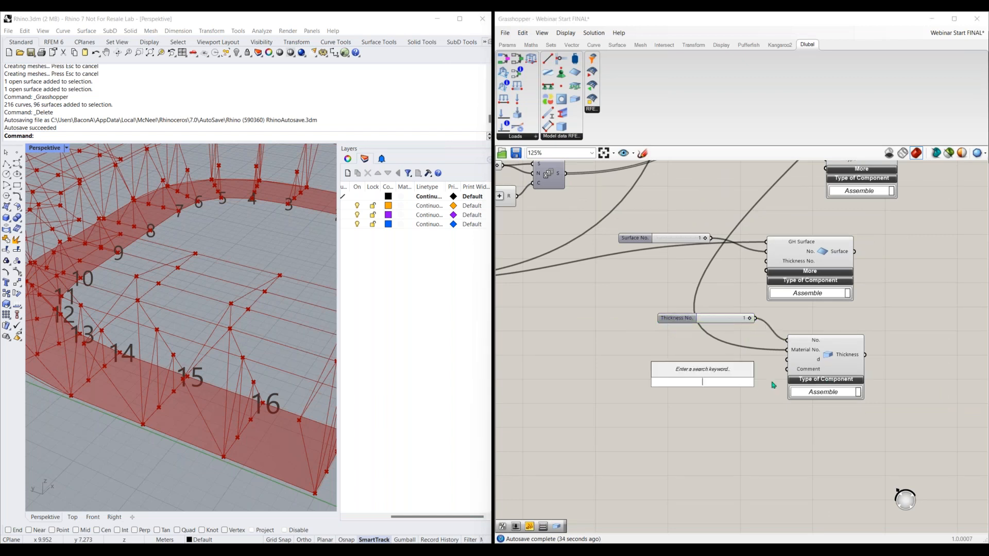
type("a/b")
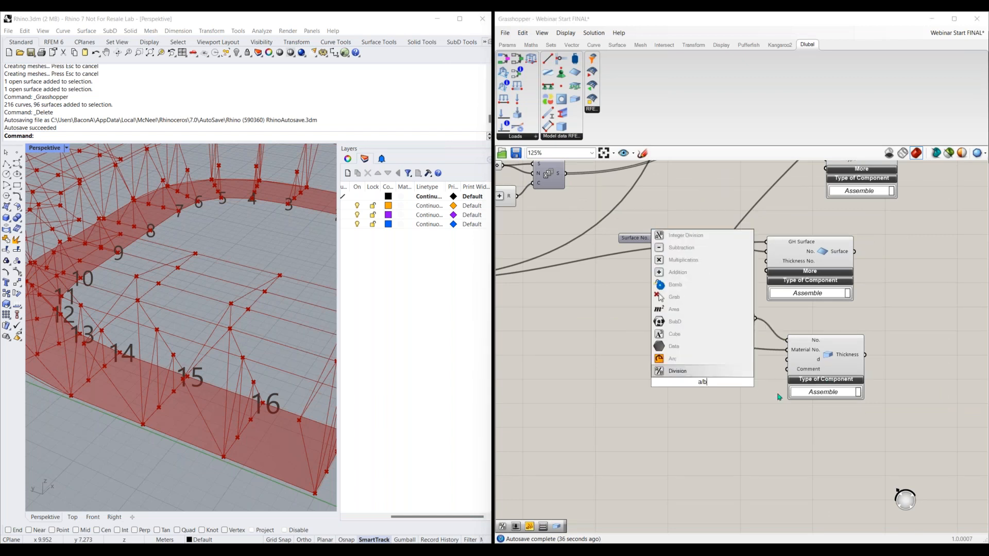
key("Return")
left_click(560, 33)
left_click(573, 43)
Rename the Division component as "Inches to Meters"
right_click(686, 384)
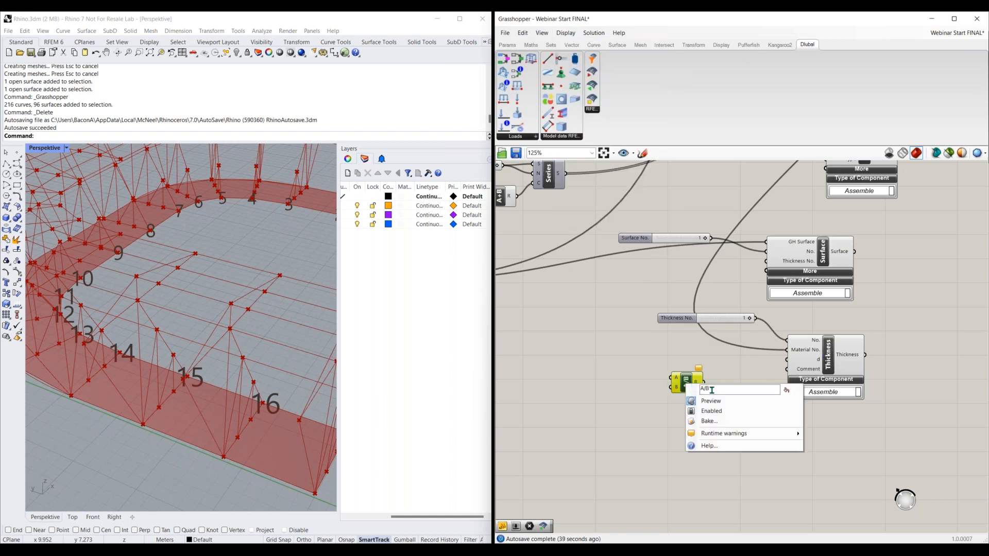
key("BackSpace")
type("Inches to Metre")
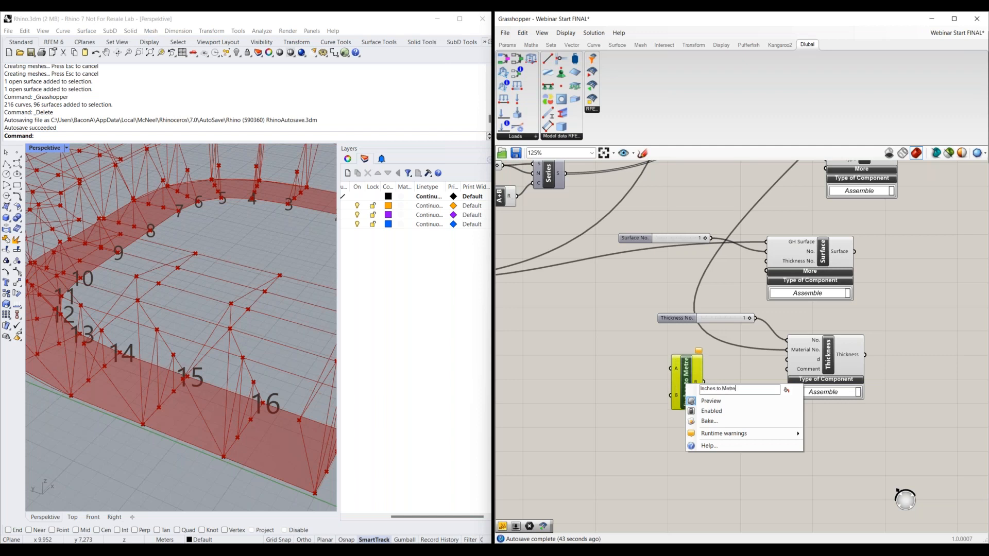
key("BackSpace")
key("BackSpace")
type("ers")
key("Return")
left_click(608, 378)
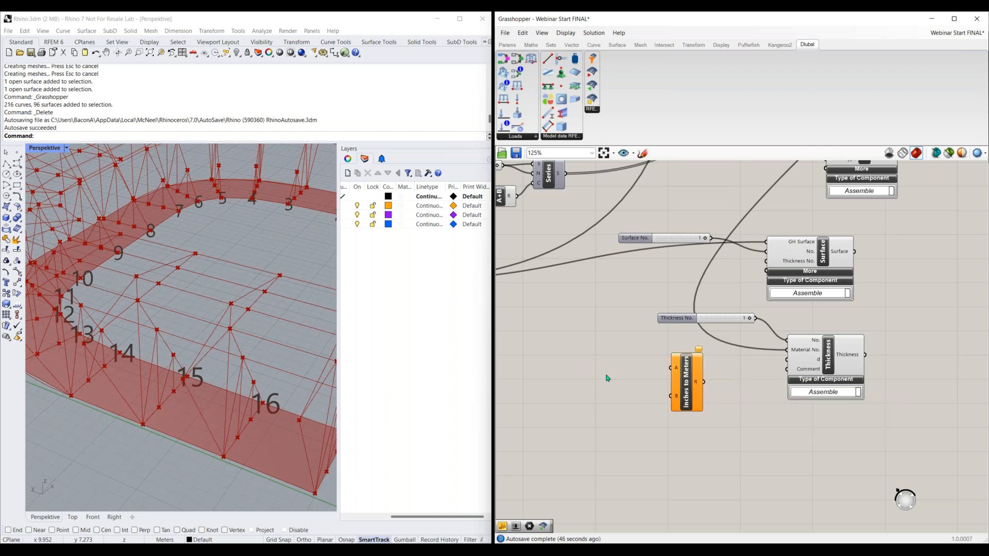
Add a panel containing 39.37 and connect it to input B of the Inches to Meters component
double_click(619, 405)
type("\"")
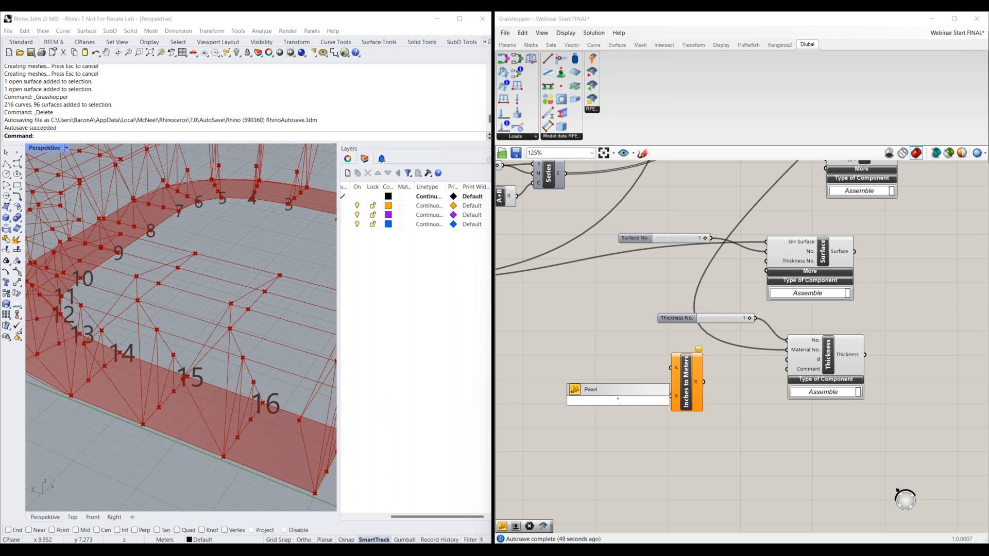
type("39.37")
key("Return")
left_click_drag(632, 400, 671, 396)
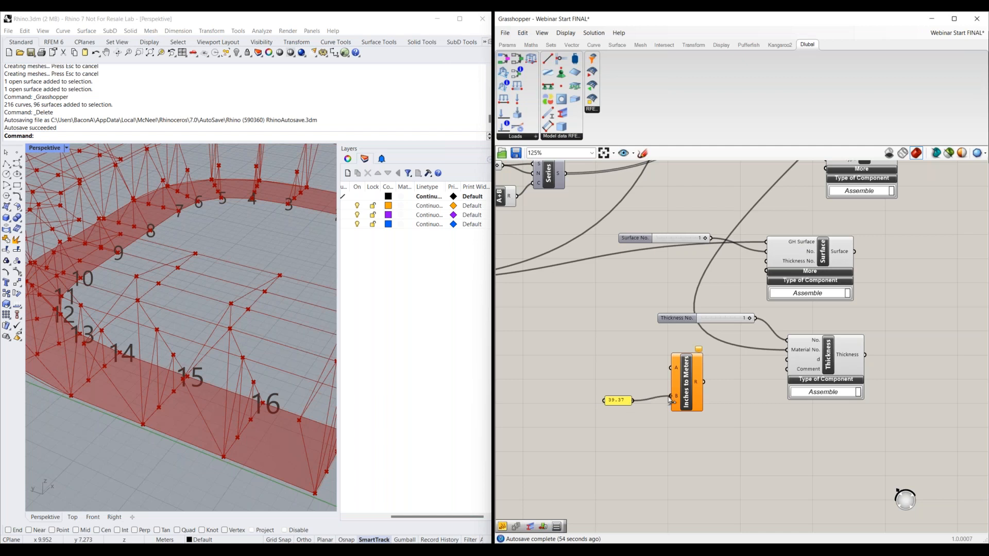
Add a number slider set to 8 as input A of Inches to Meters and connect the result to the Thickness component's d input
double_click(605, 366)
type("0<10<100")
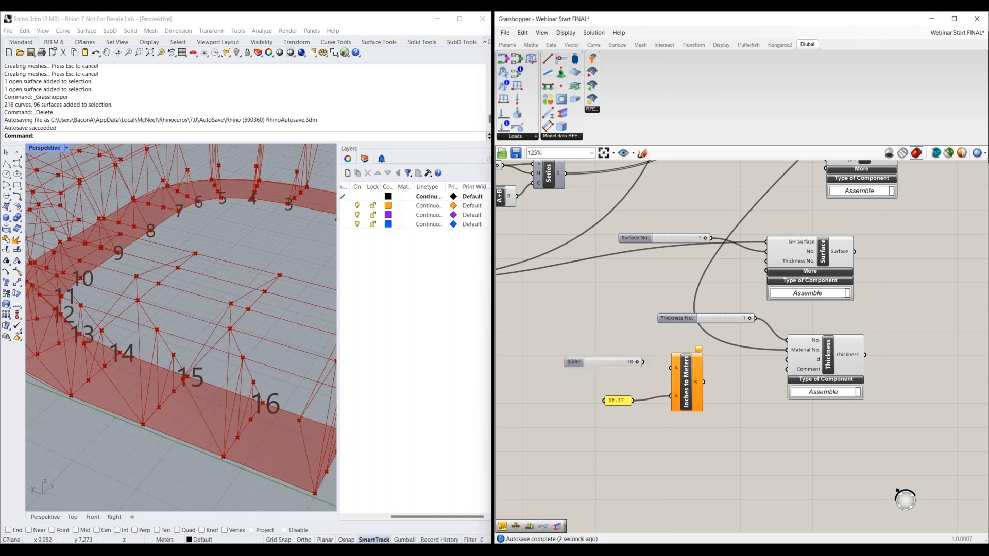
key("Return")
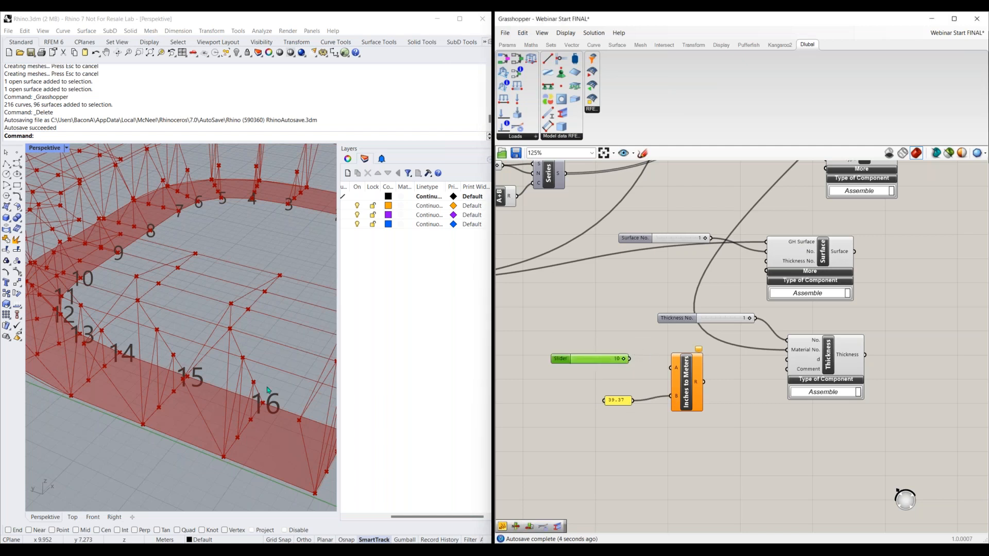
mouse_move(629, 359)
left_mouse_down()
mouse_move(674, 369)
mouse_move(611, 361)
left_mouse_up()
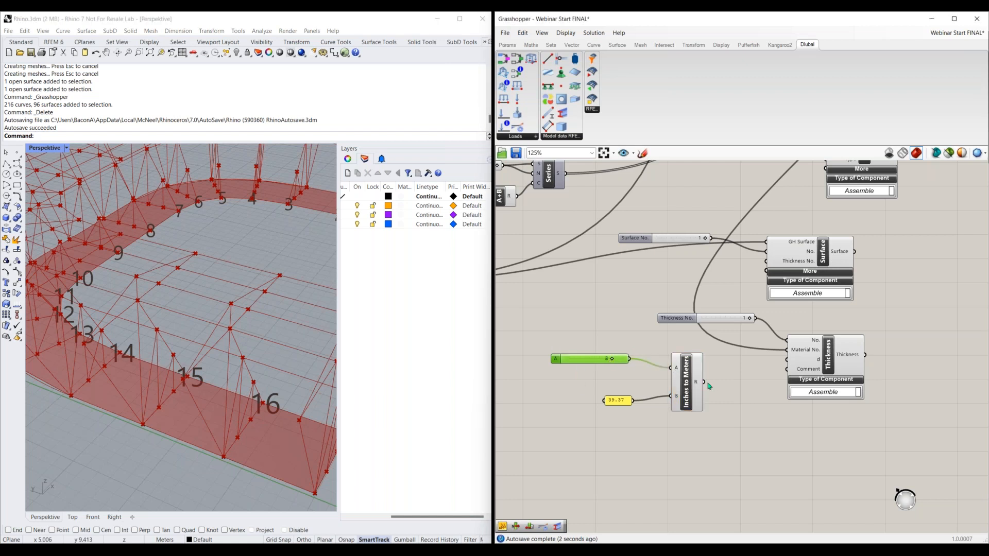
left_click_drag(787, 360, 704, 382)
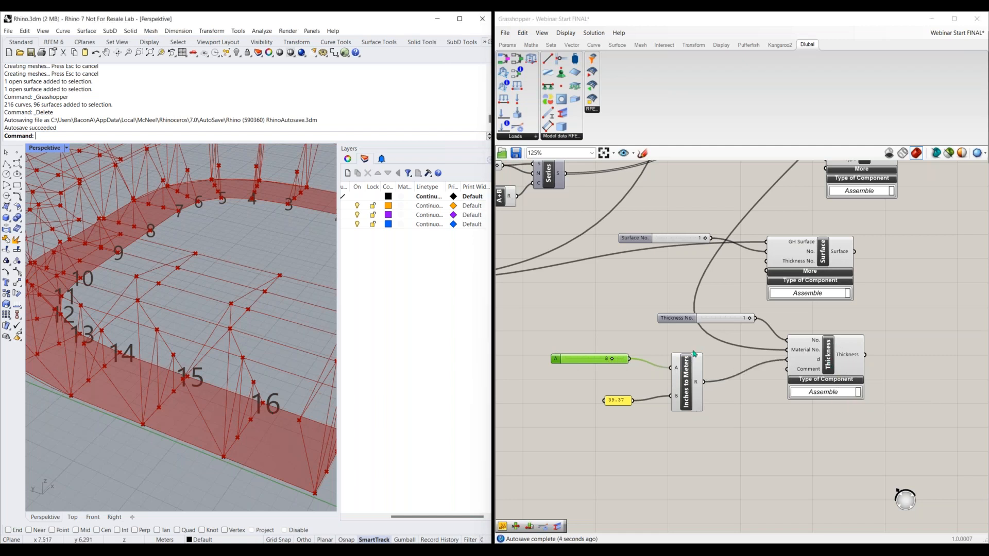
left_click(724, 346)
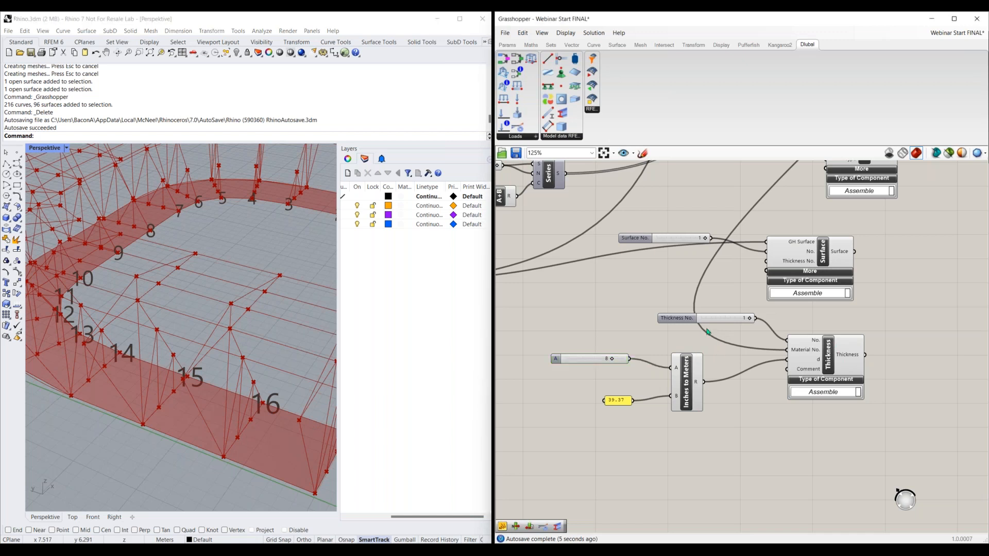
left_click_drag(721, 336, 535, 445)
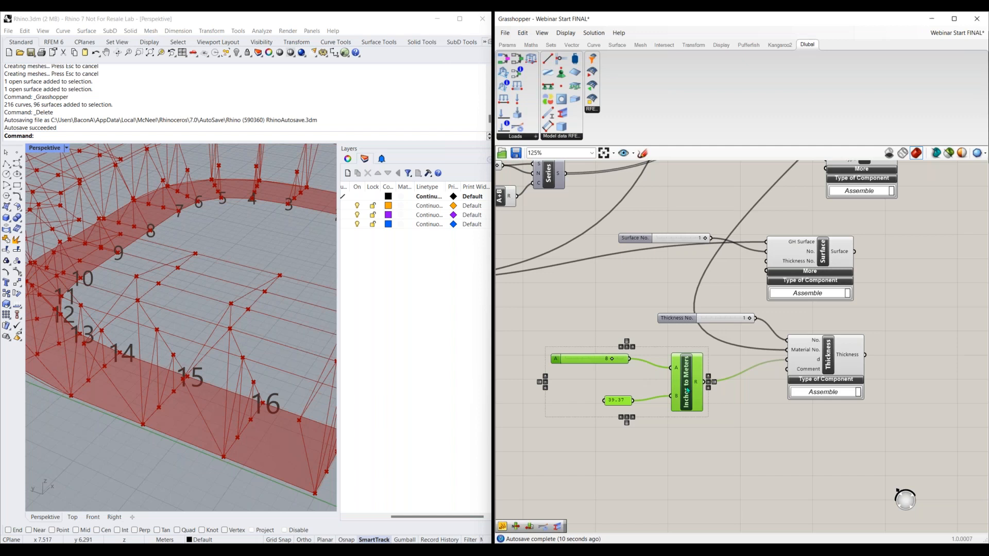
left_click_drag(672, 394, 686, 444, "alt")
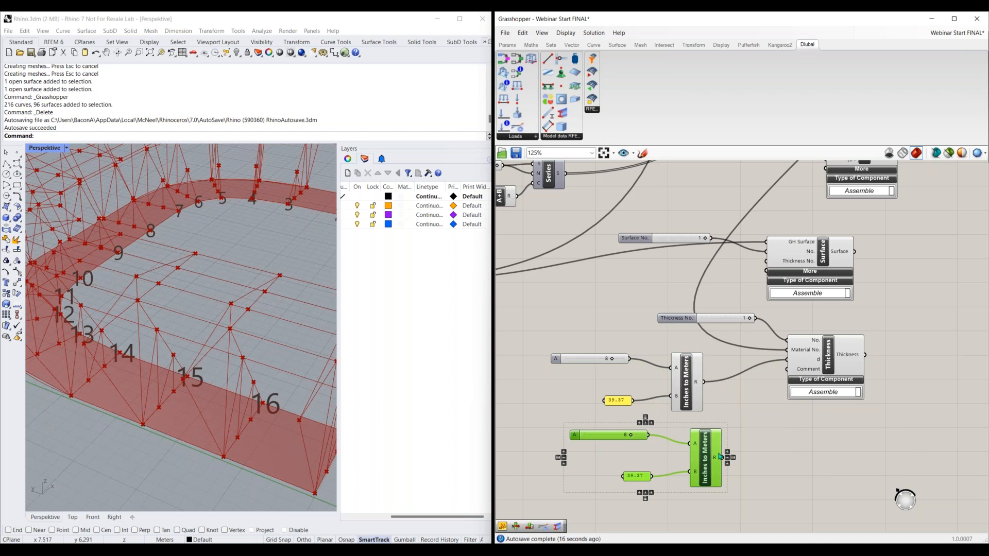
key("Delete")
Connect the Thickness output to the Surface component's Thickness No. input and move the two components apart
right_click_drag(761, 434, 714, 455)
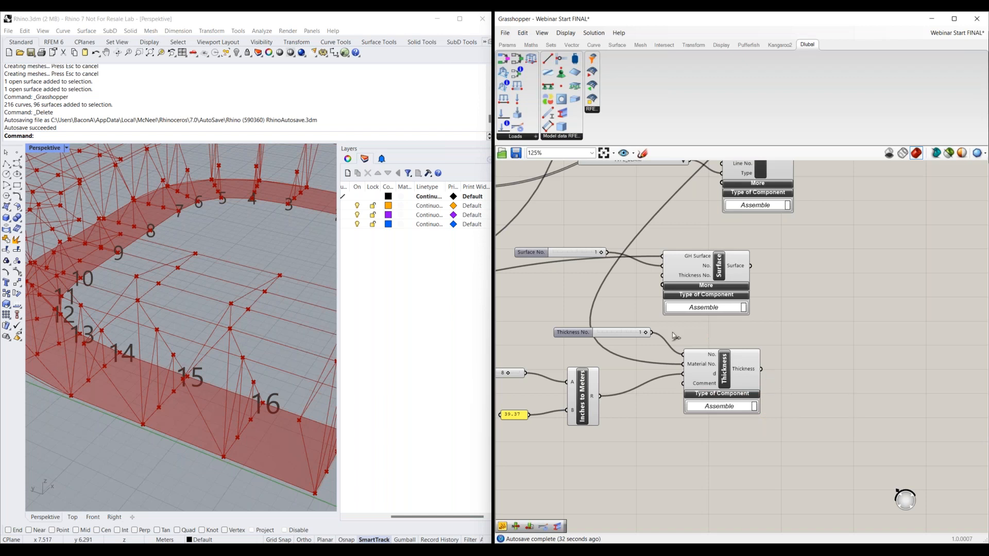
left_click_drag(761, 369, 663, 275)
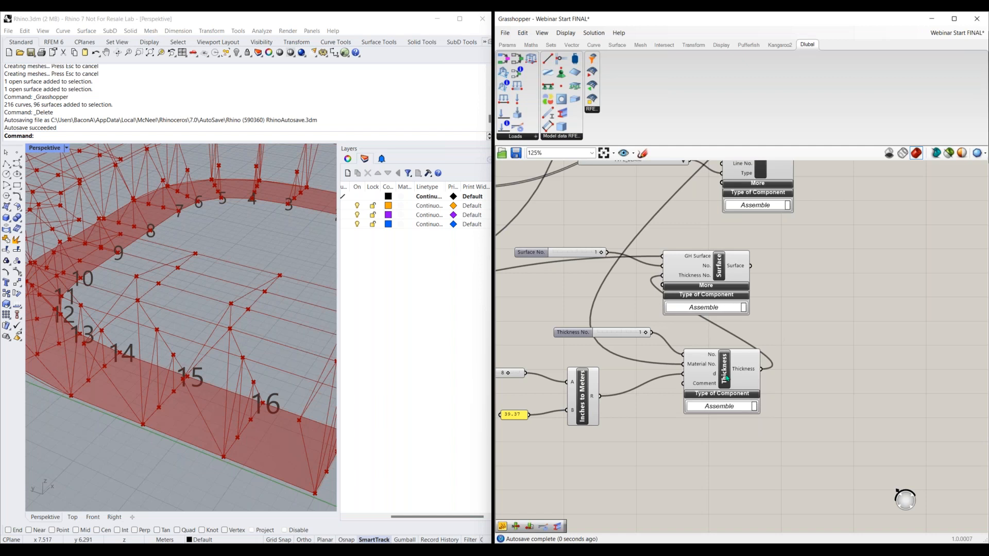
left_click_drag(700, 384, 666, 391)
left_click_drag(704, 279, 773, 279)
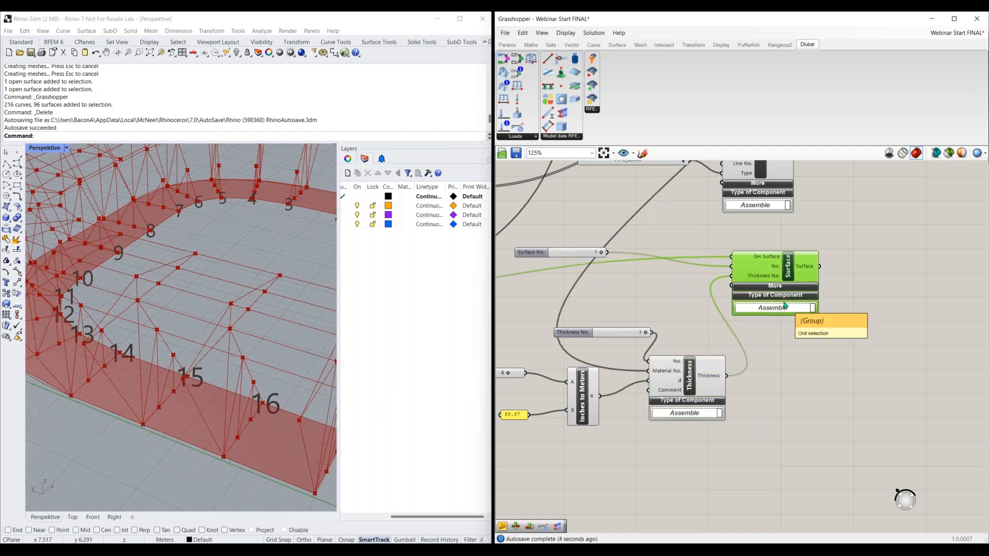
Expand the Surface component's additional inputs and space it further from the Thickness component
left_click(776, 287)
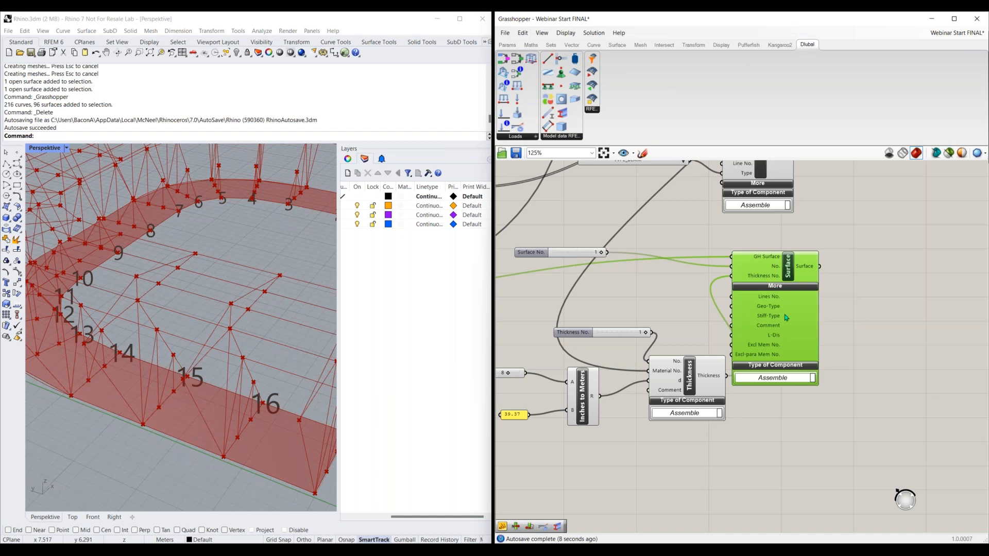
mouse_move(773, 319)
left_click_drag(804, 313, 860, 290)
right_click_drag(856, 417, 732, 378)
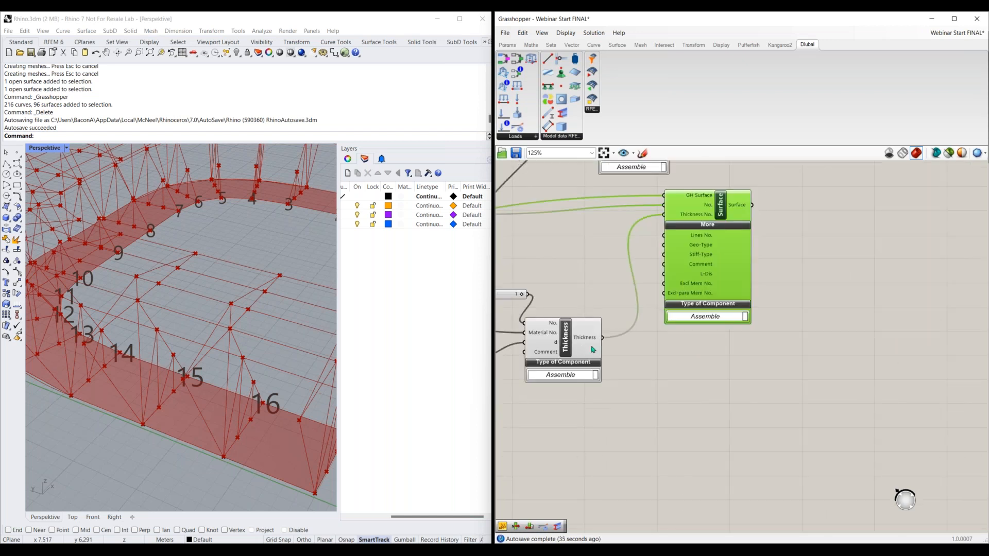
left_click_drag(586, 342, 574, 334)
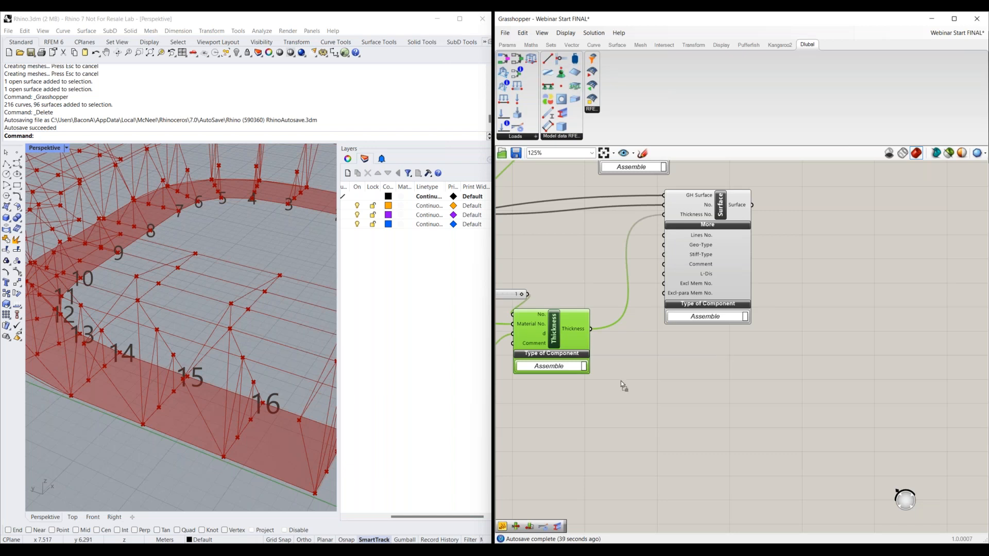
Add Nodal Support, Line Support and Surface Support components side by side below the Surface component, with component icons displayed
left_click(639, 412)
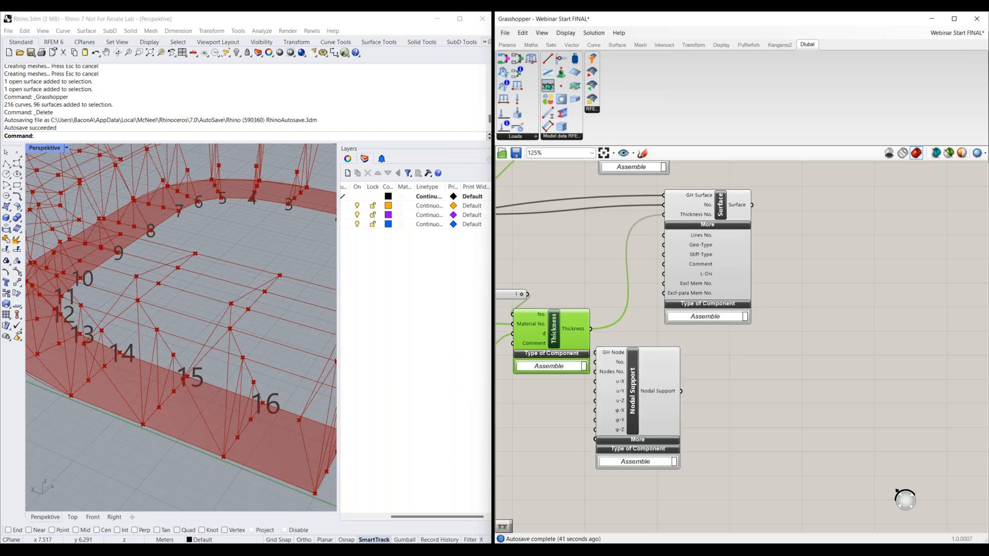
left_click(727, 402)
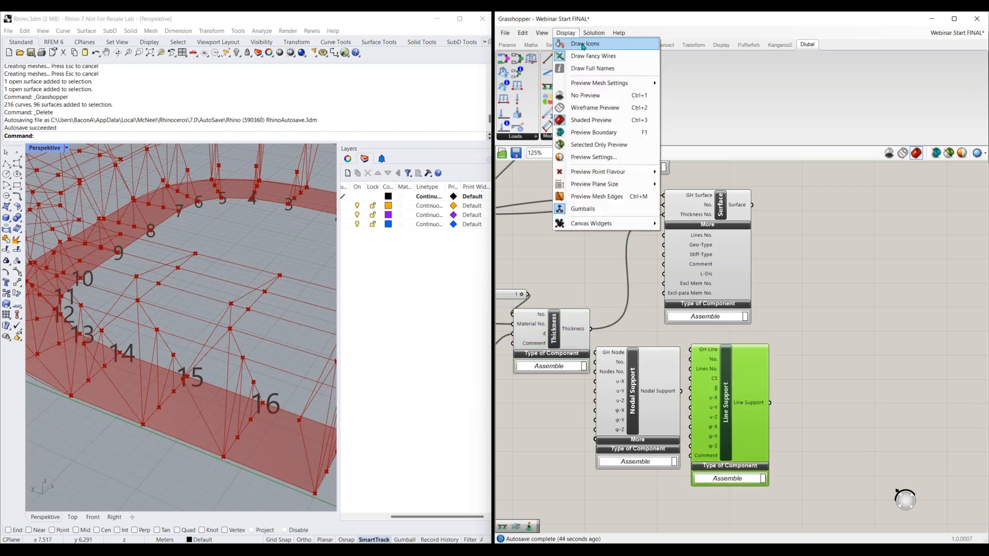
left_click(564, 32)
left_click(576, 88)
left_click_drag(575, 89, 838, 415)
Expand the Nodal Support component's additional inputs and examine the options of the three support components
right_click_drag(833, 317, 827, 293)
scroll(808, 399, "up", 2)
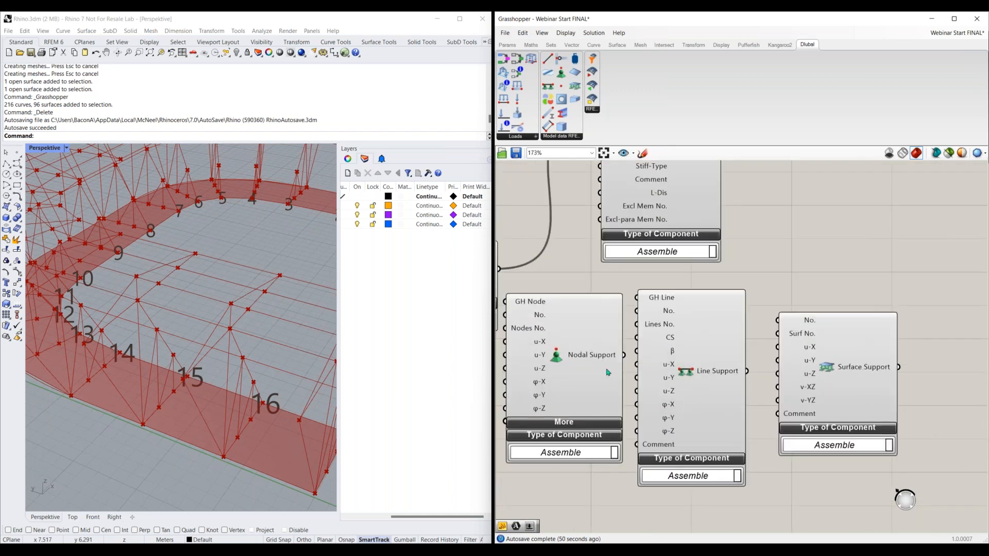
right_click_drag(737, 252, 762, 235)
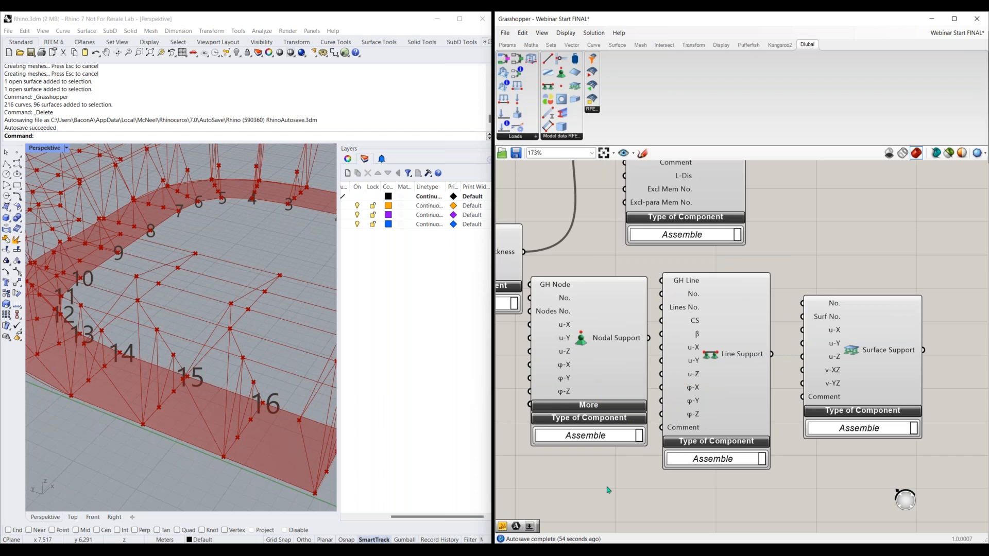
right_click_drag(608, 491, 640, 429)
left_click(621, 345)
right_click_drag(701, 440, 701, 397)
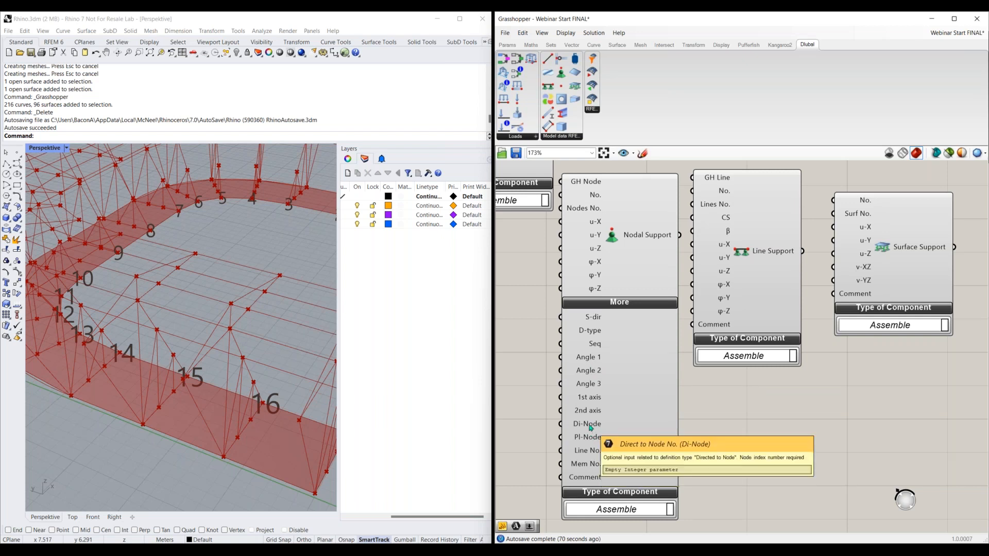
scroll(722, 406, "down", 1)
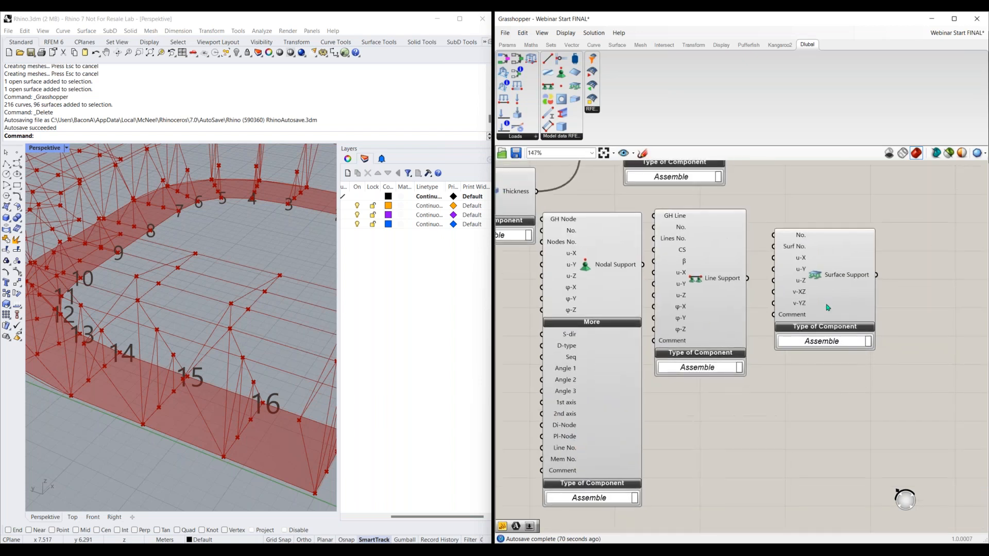
Delete the Line Support and Nodal Support components, keeping only the Surface Support component
left_click(713, 293)
key("Delete")
left_click(631, 301)
key("Delete")
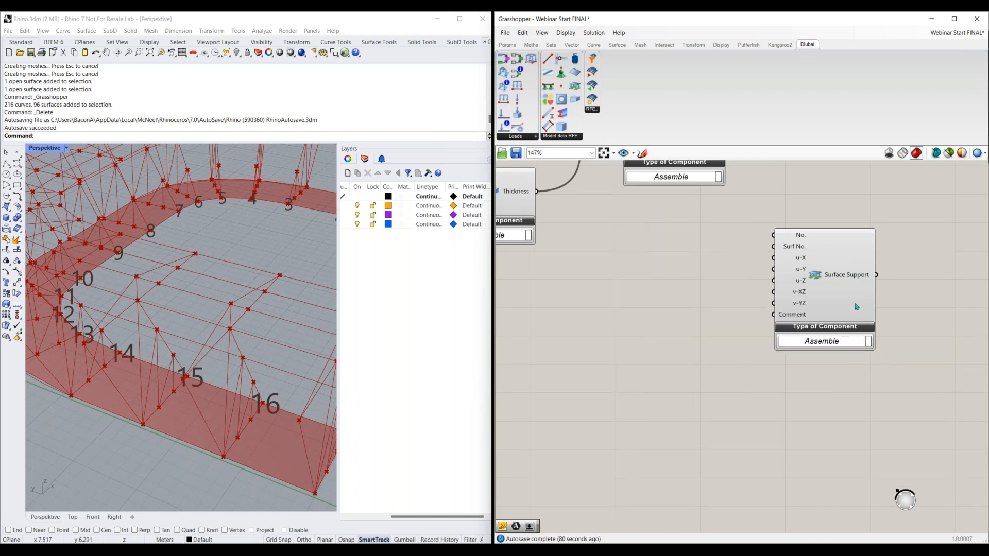
Reposition the Surface Support component, add a number slider set to 1 and wire it to the component's No. input
right_click_drag(835, 317, 801, 386)
left_click_drag(816, 376, 715, 377)
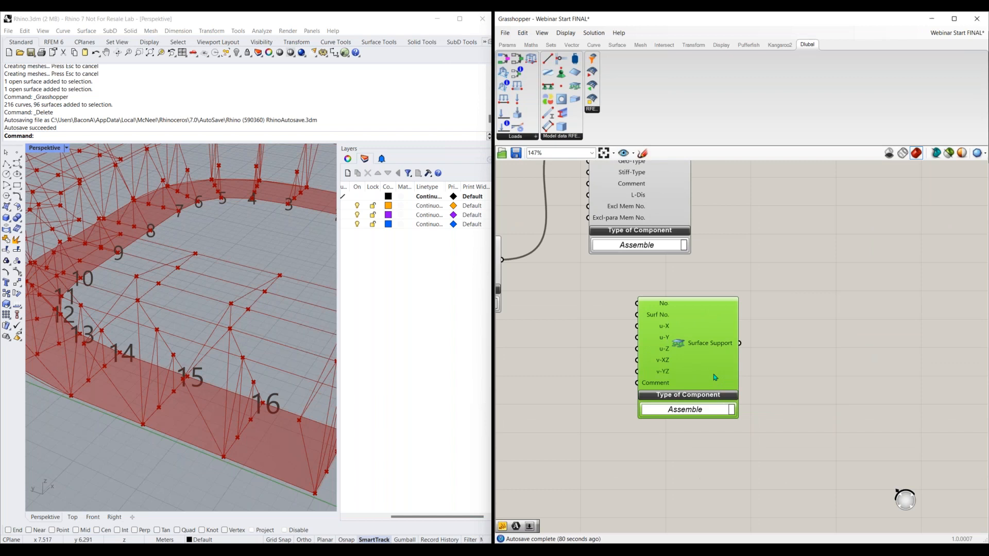
double_click(569, 305)
type("1")
key("Return")
left_click_drag(631, 302, 638, 303)
left_click_drag(687, 333, 746, 336)
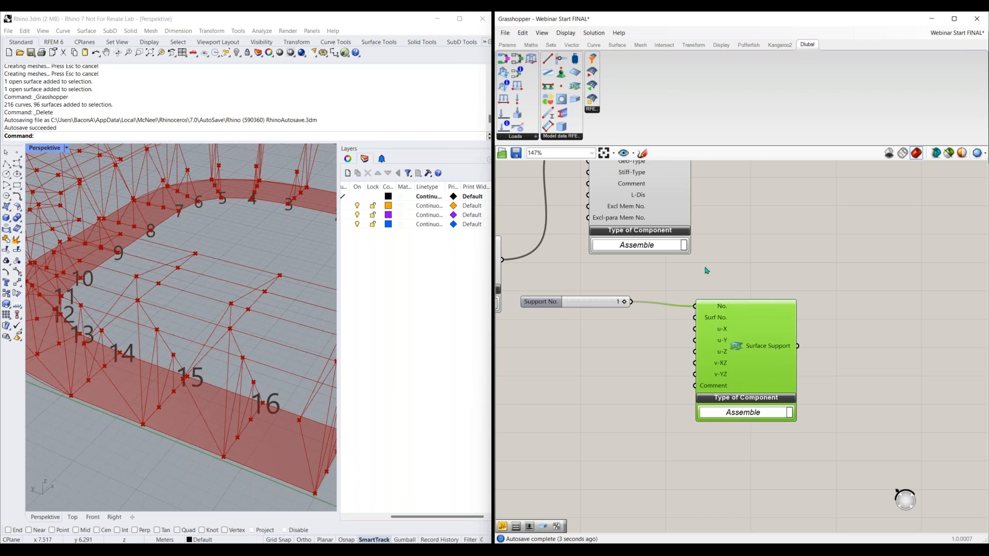
Wire the Surface component's output to the Surf No. input of the Surface Support component
right_click_drag(681, 292, 646, 364)
left_click_drag(659, 185, 658, 390)
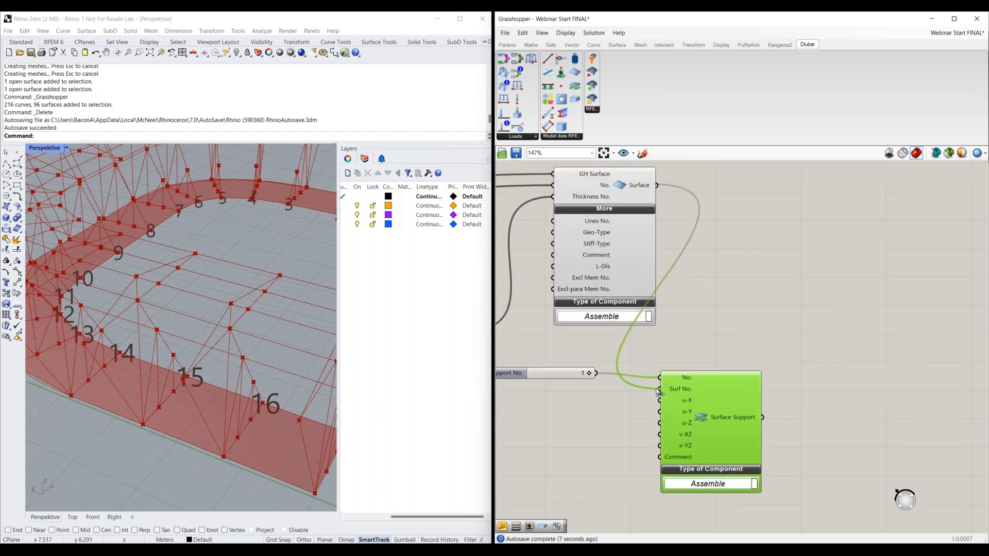
mouse_move(683, 393)
right_click_drag(796, 419, 816, 380)
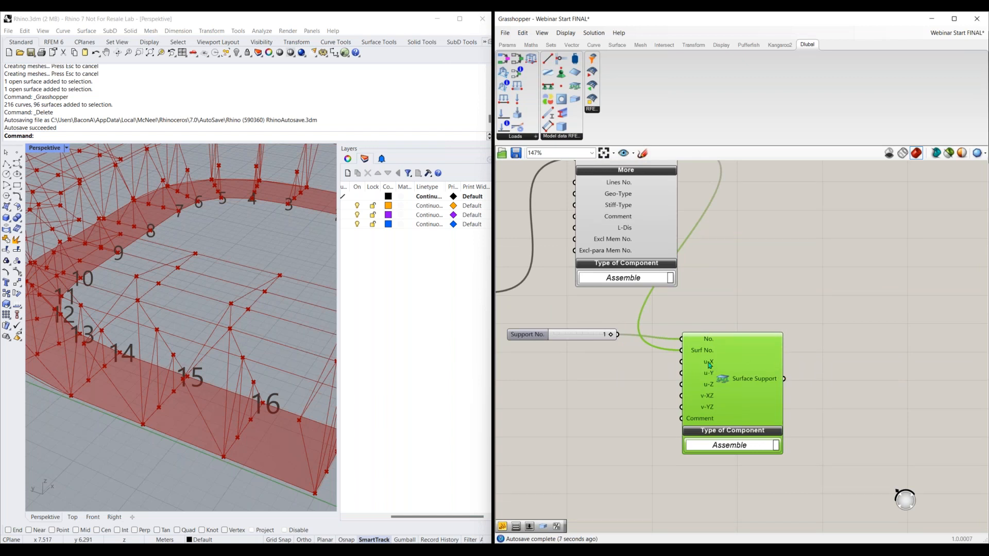
Add a panel containing inf and wire it to the u-X, u-Y and u-Z inputs of the Surface Support component
mouse_move(710, 364)
double_click(578, 384)
type("\"inf\"")
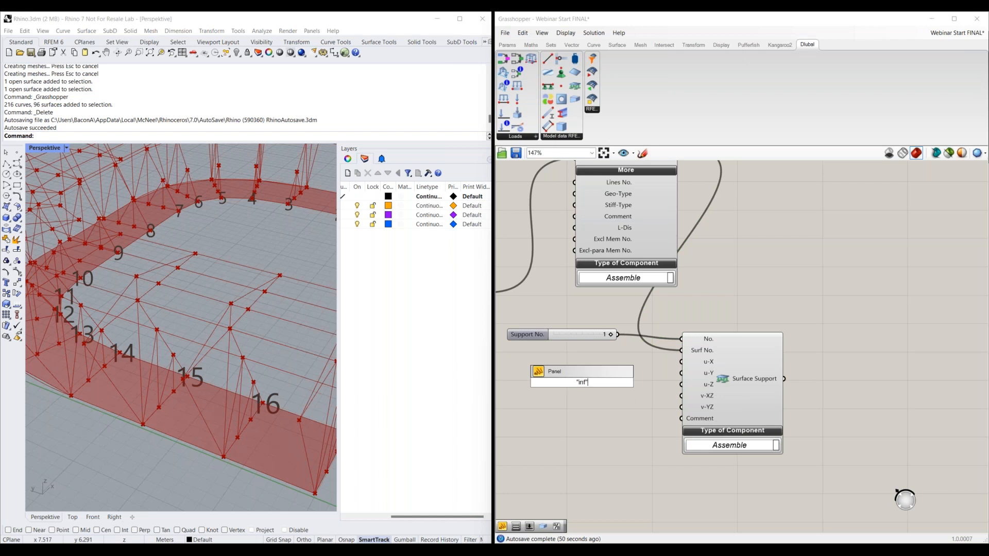
key("Return")
left_click_drag(596, 383, 681, 361)
left_click_drag(595, 388, 681, 373)
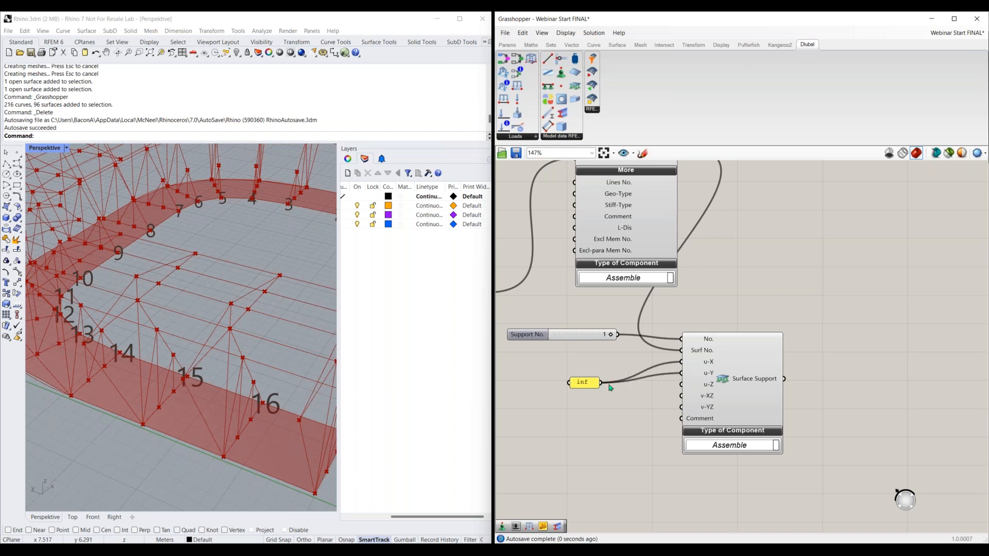
left_click_drag(609, 387, 681, 384)
right_click_drag(653, 366, 645, 382)
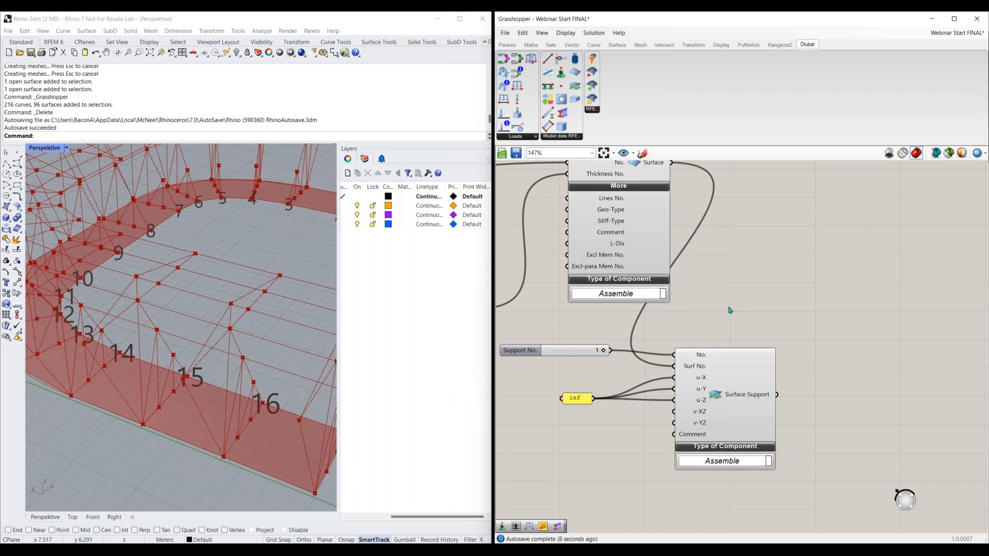
Survey the finished blue component group on the canvas, enlarging the Grasshopper window to full width
scroll(719, 316, "down", 5)
right_click_drag(594, 359, 731, 419)
scroll(730, 419, "down", 1)
right_click_drag(835, 397, 768, 450)
right_click_drag(798, 319, 749, 415)
scroll(737, 321, "down", 1)
right_click_drag(735, 263, 770, 469)
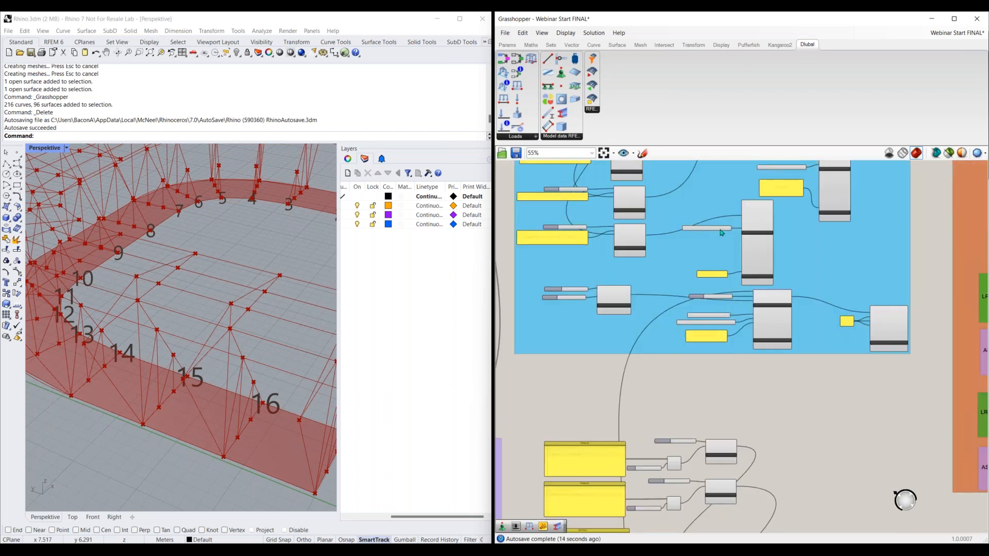
right_click_drag(720, 230, 723, 368)
scroll(723, 368, "down", 1)
scroll(721, 330, "up", 1)
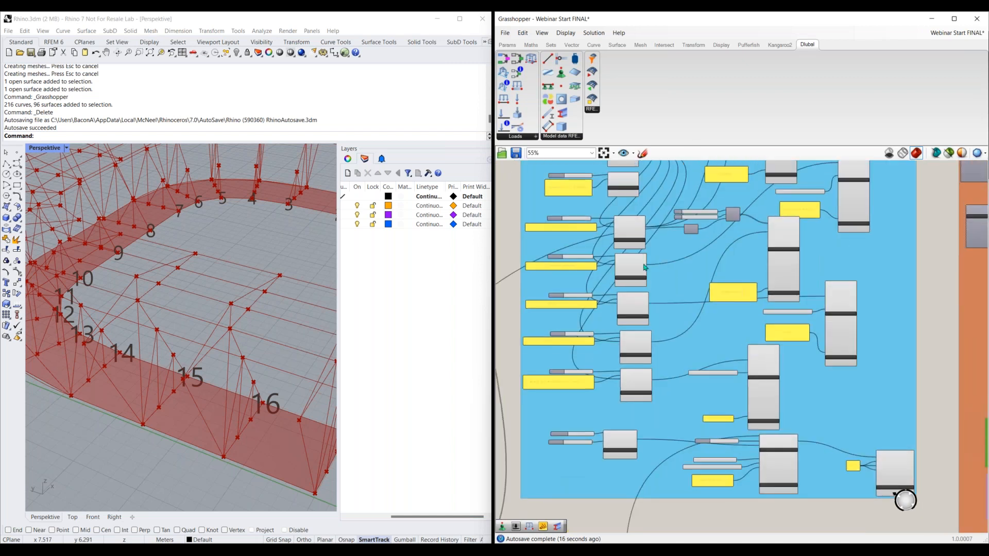
scroll(647, 266, "up", 2)
right_click_drag(675, 253, 704, 315)
left_click_drag(649, 12, 510, 12)
scroll(304, 298, "down", 1)
right_click_drag(111, 243, 317, 260)
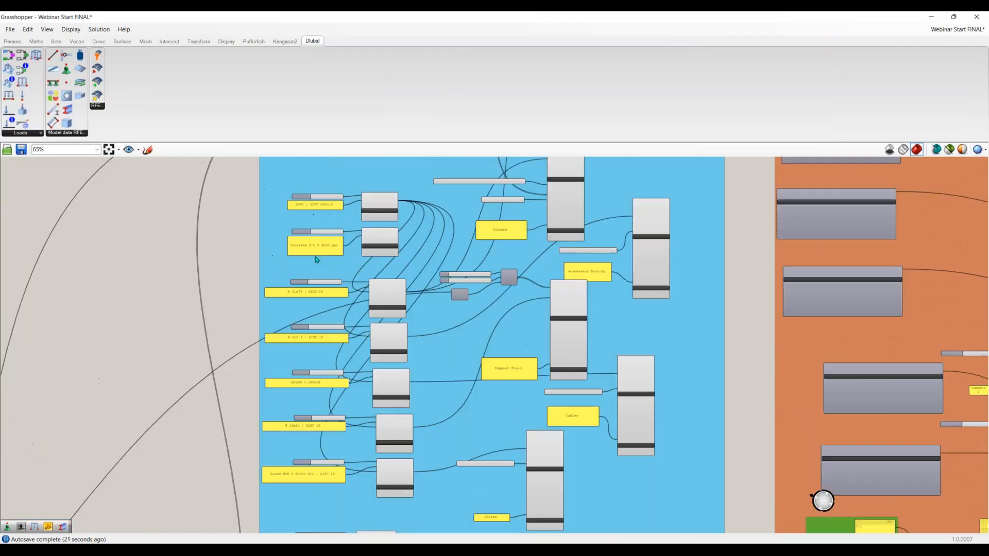
Examine the material and section components and how they feed the member components, up to Main Beams and Columns
scroll(318, 255, "up", 2)
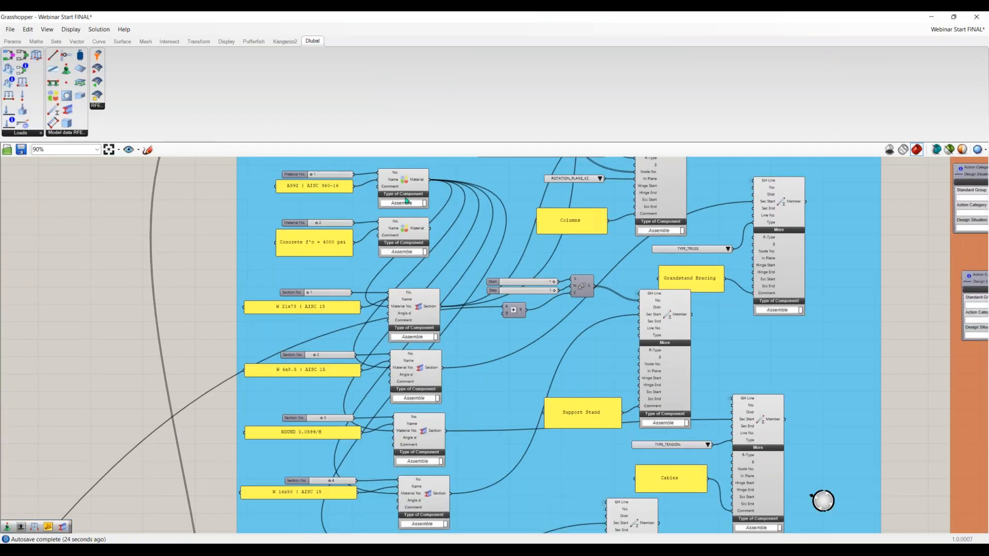
right_click_drag(376, 198, 390, 230)
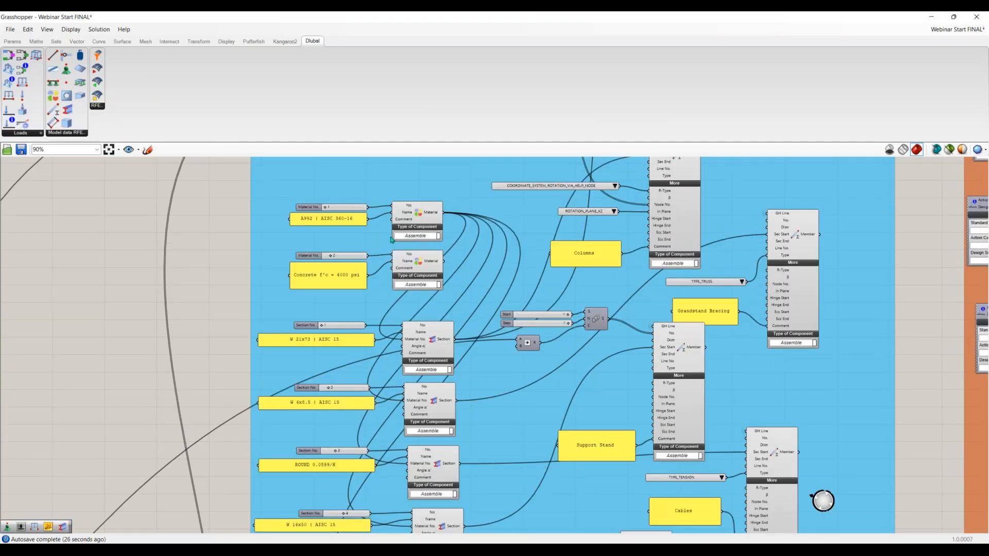
scroll(390, 237, "up", 1)
right_click_drag(524, 492, 544, 391)
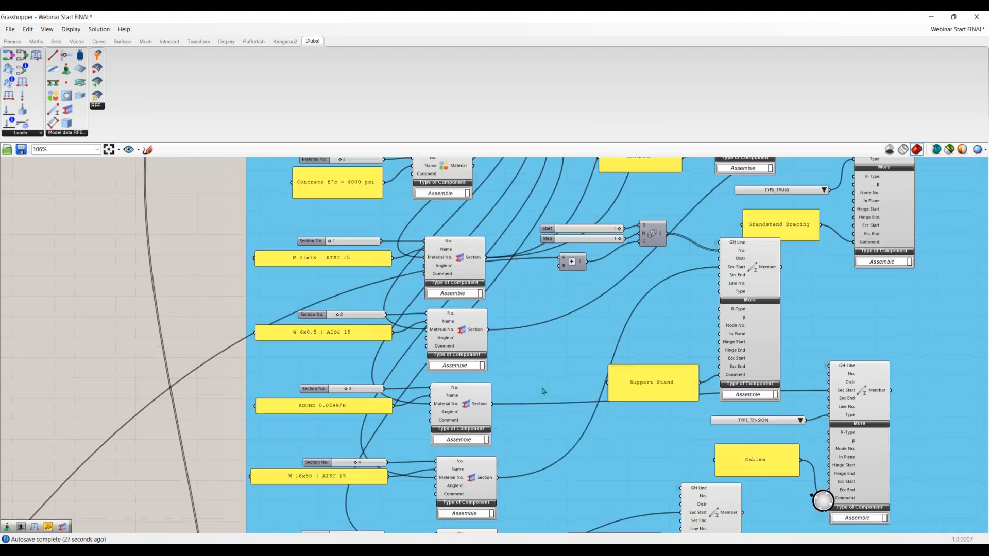
right_click_drag(521, 524, 536, 450)
right_click_drag(565, 376, 560, 260)
right_click_drag(506, 208, 426, 315)
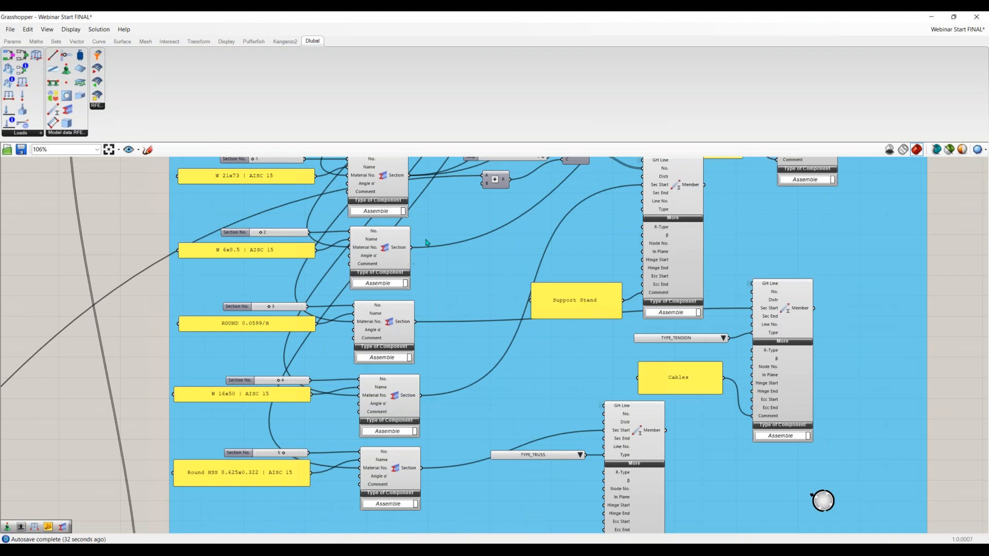
right_click_drag(484, 253, 454, 289)
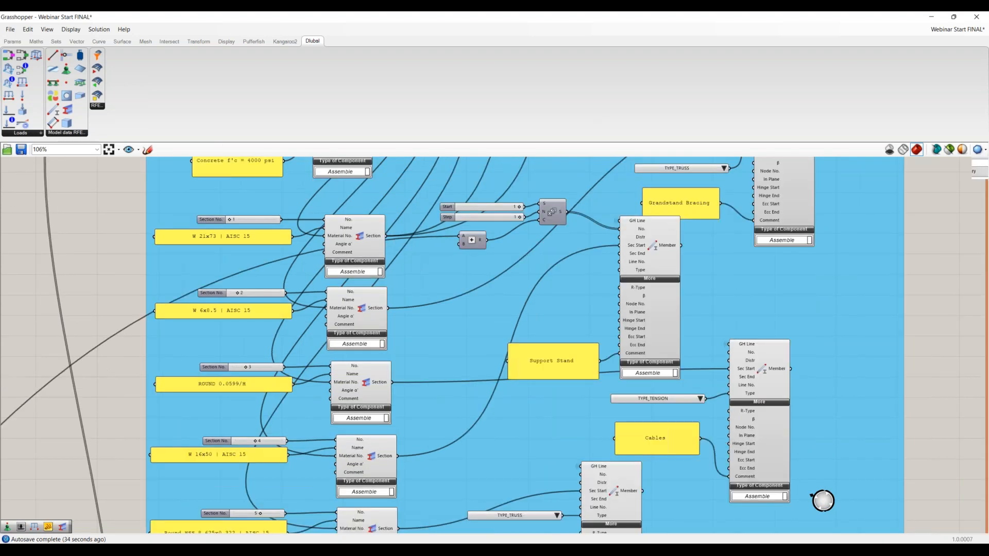
right_click_drag(541, 216, 464, 268)
right_click_drag(539, 171, 478, 422)
right_click_drag(545, 376, 527, 493)
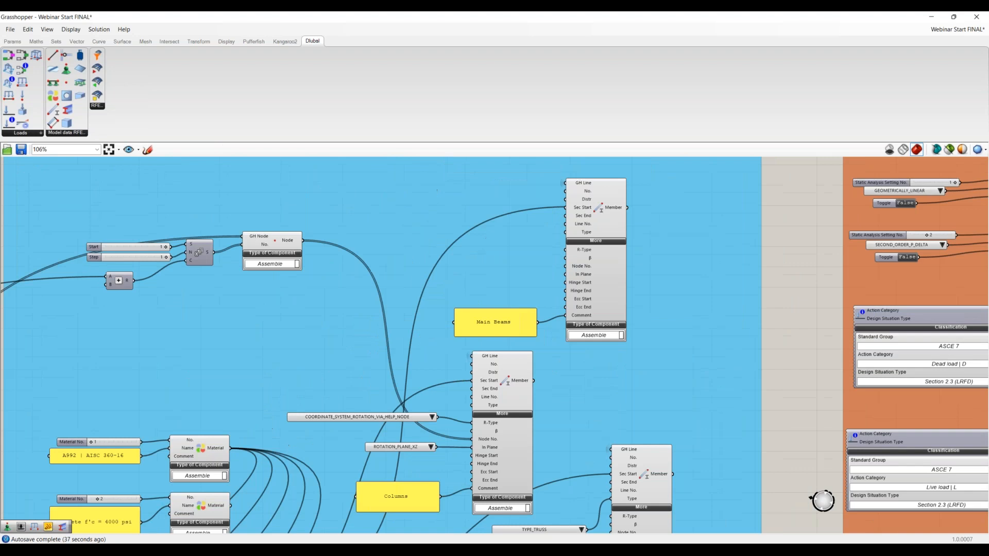
right_click_drag(603, 306, 598, 195)
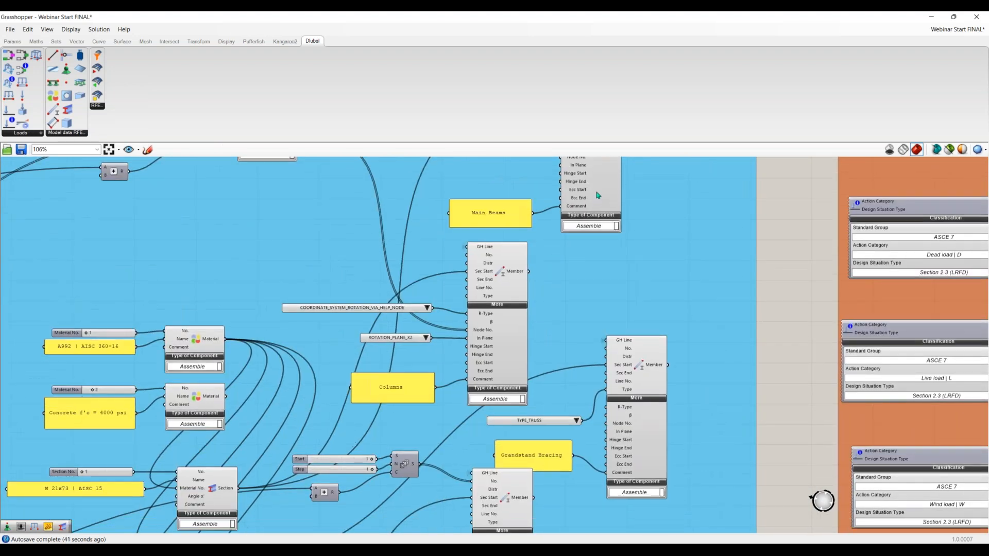
Restore the Grasshopper window beside Rhino and review the Grandstand Bracing, Support Stand, Cables and Joists member components
double_click(531, 21)
right_click_drag(784, 416, 500, 323)
right_click_drag(842, 341, 833, 307)
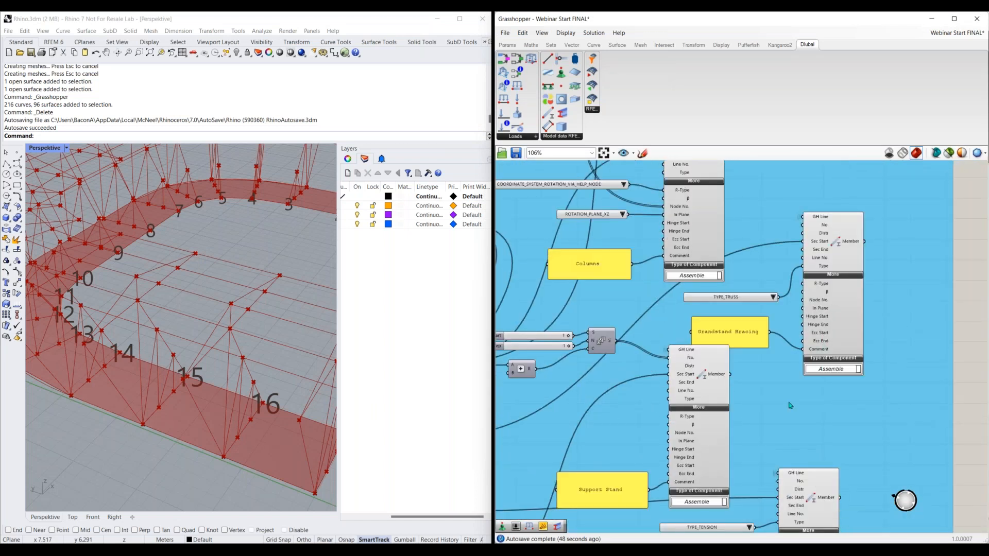
right_click_drag(748, 523, 767, 393)
right_click_drag(736, 531, 732, 388)
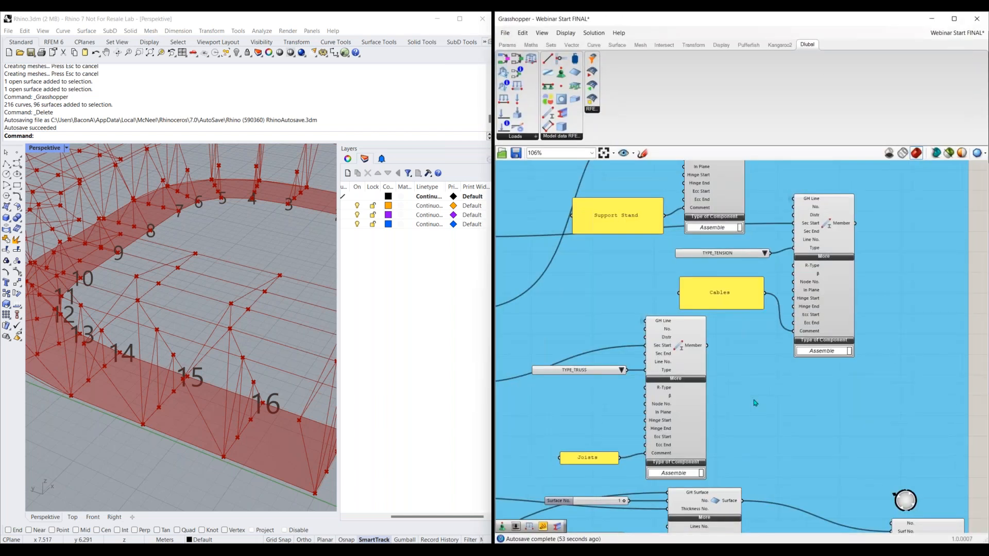
right_click_drag(597, 451, 599, 417)
scroll(728, 311, "up", 10)
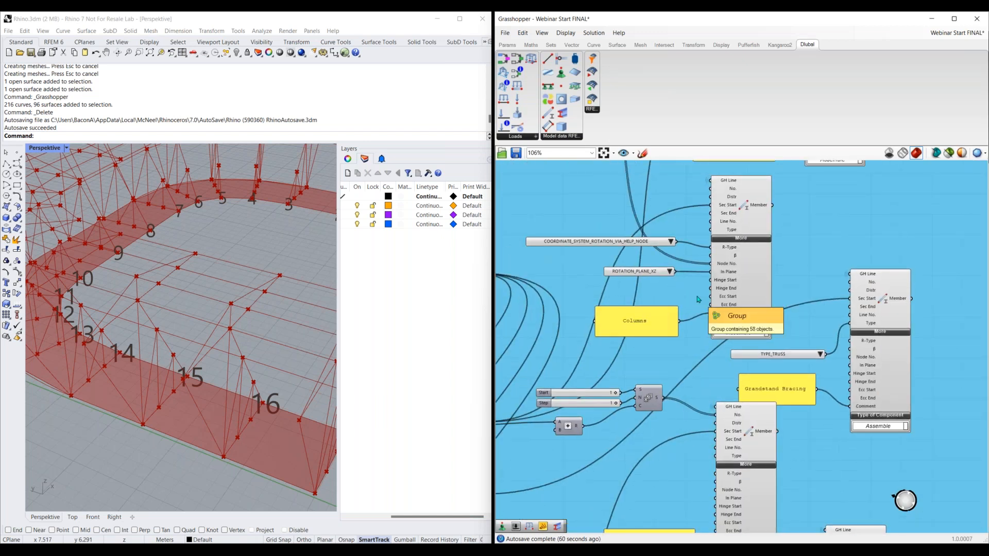
Select the Columns member component and inspect its help-node rotation and ROTATION_PLANE_XZ inputs
left_click(746, 286)
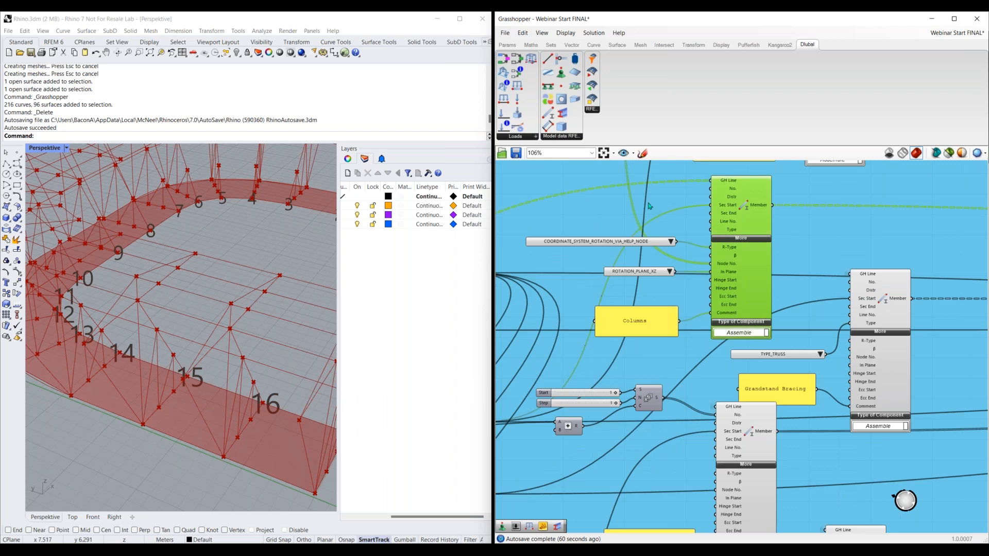
scroll(649, 206, "up", 3)
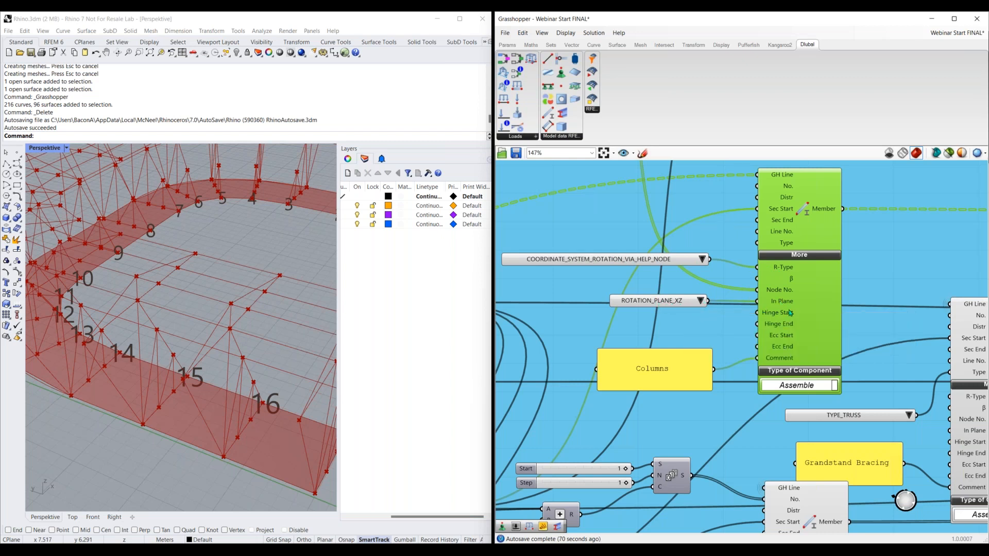
scroll(627, 224, "down", 3)
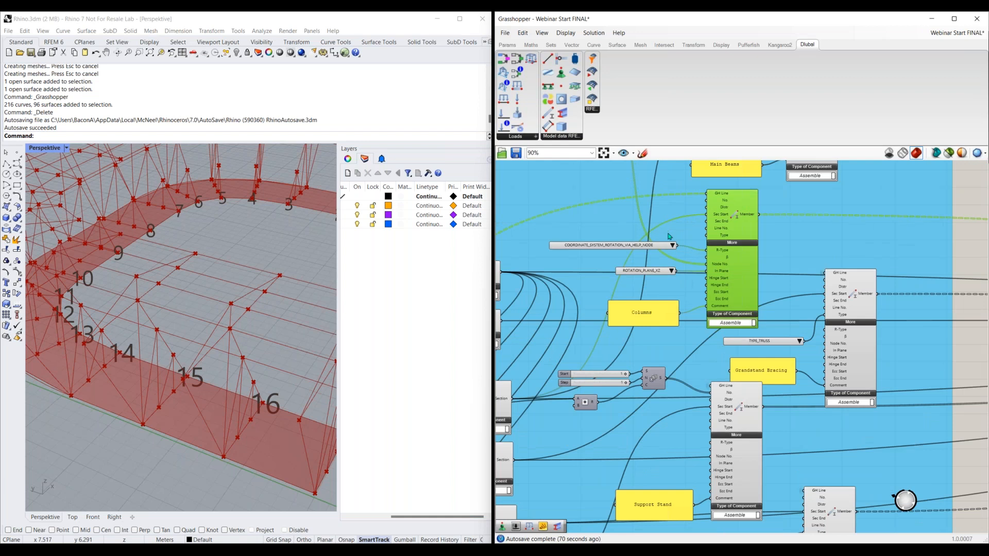
Trace the column node inputs back to the GH-Geometry group and select a point-generating component to preview its points in Rhino
right_click_drag(599, 204, 766, 266)
scroll(641, 284, "down", 1)
right_click_drag(513, 249, 652, 237)
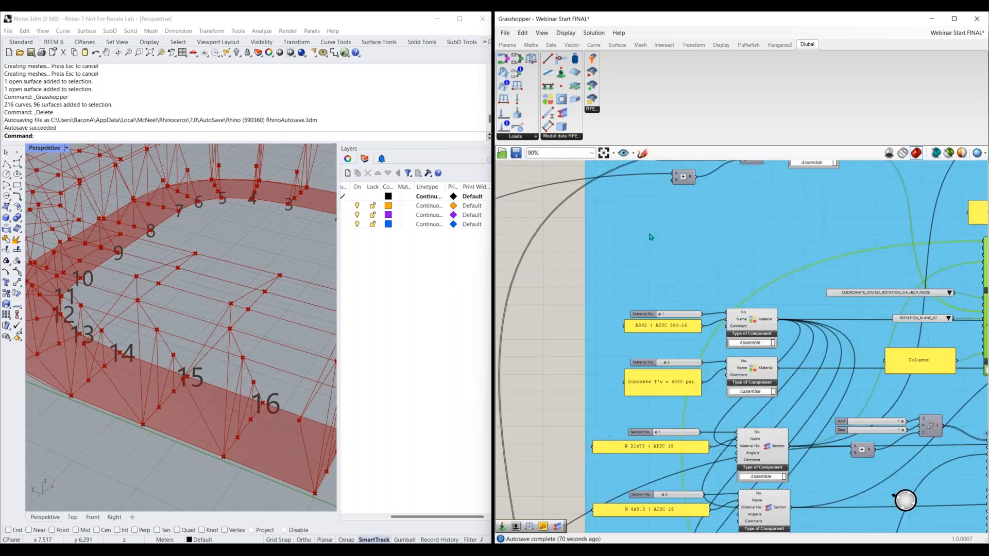
right_click_drag(658, 307, 639, 391)
right_click_drag(503, 496, 685, 302)
scroll(671, 404, "down", 2)
right_click_drag(680, 410, 689, 227)
right_click_drag(639, 479, 790, 195)
right_click_drag(519, 360, 768, 298)
scroll(637, 332, "up", 2)
left_click(600, 364)
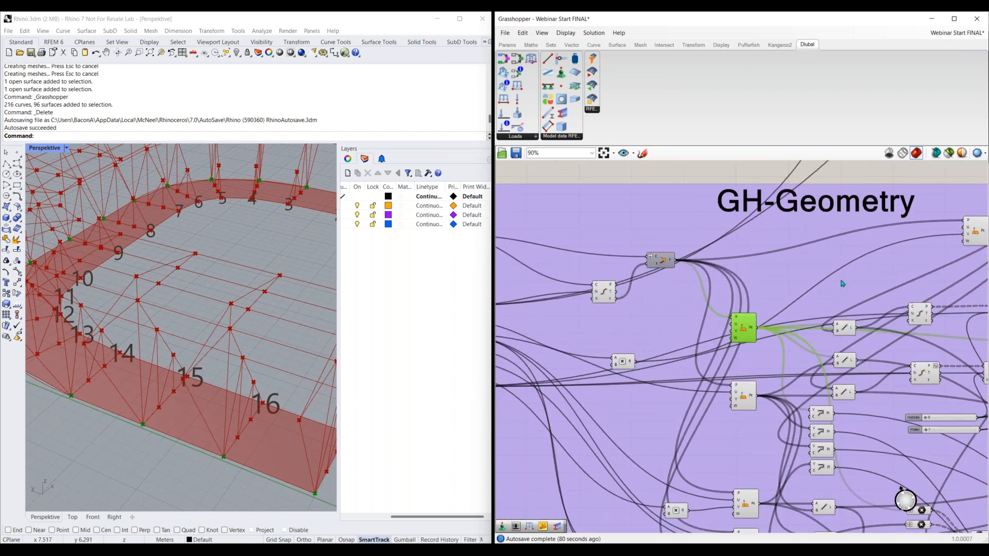
Select the uppermost point-generating component in GH-Geometry and examine its numbered points in the Rhino perspective view
right_click_drag(841, 283, 740, 324)
left_click(882, 275)
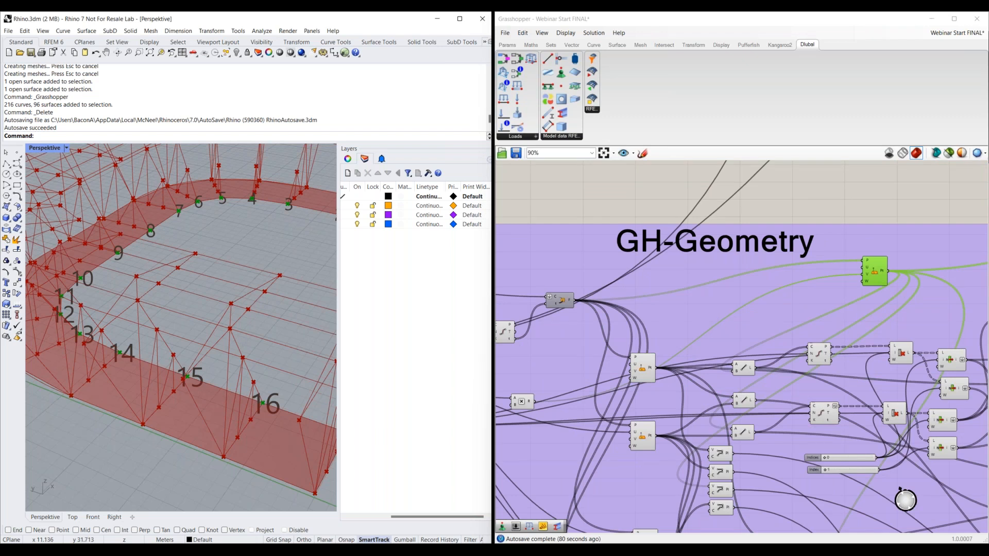
scroll(86, 312, "up", 5)
scroll(86, 312, "down", 5)
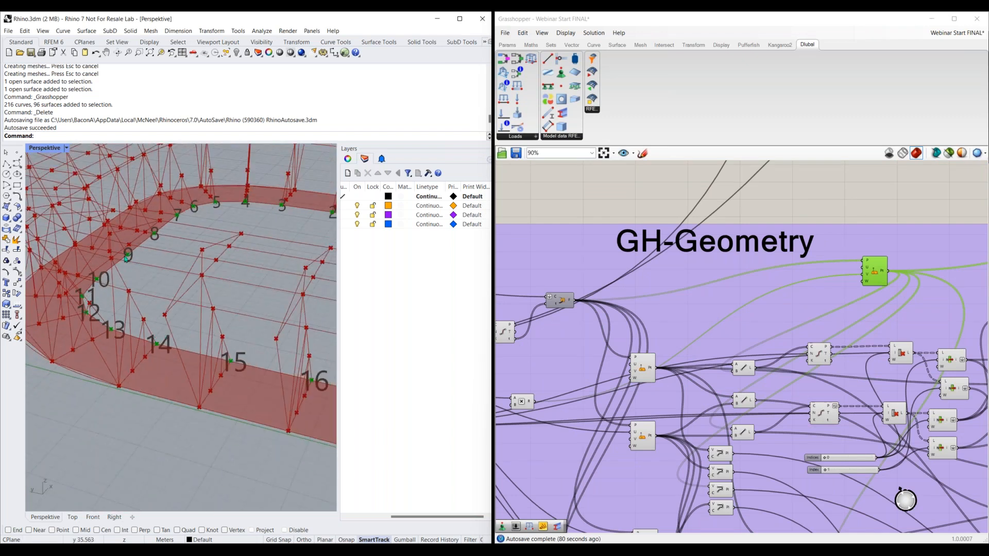
right_click_drag(159, 288, 103, 372)
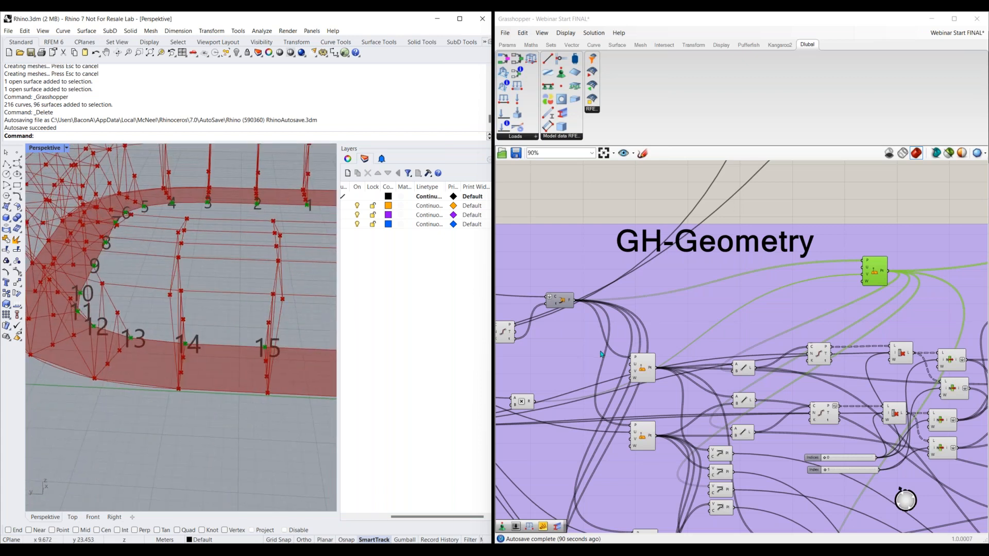
Select the Columns line component in GH-Geometry and inspect the column lines against the numbered points in Rhino
right_click_drag(590, 362, 810, 308)
left_click(817, 279)
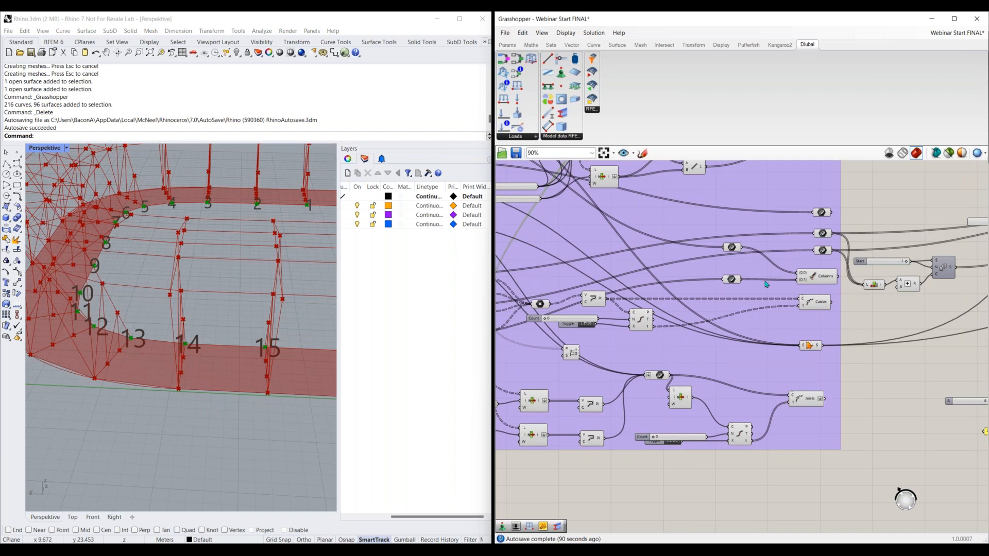
right_click_drag(80, 258, 97, 342)
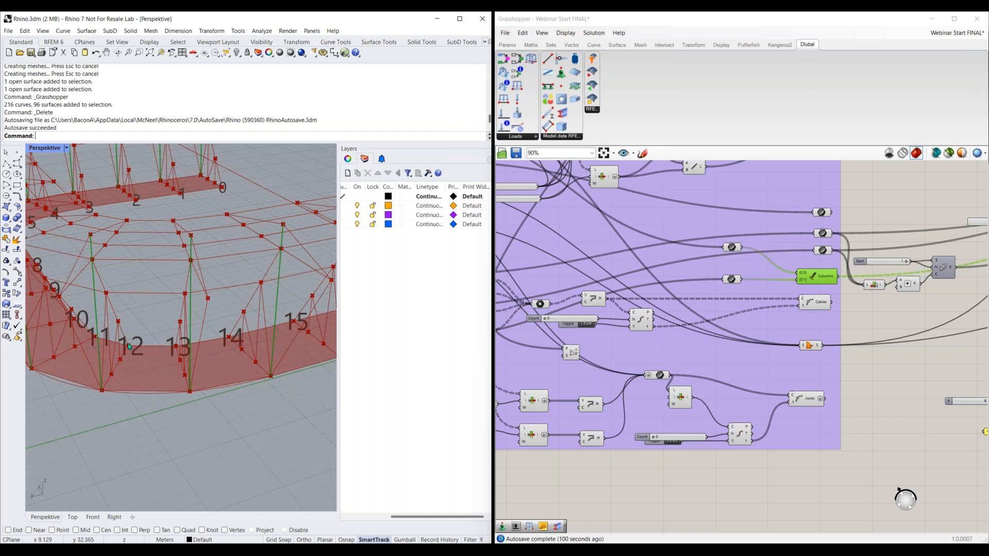
scroll(754, 298, "down", 2)
scroll(753, 298, "down", 2)
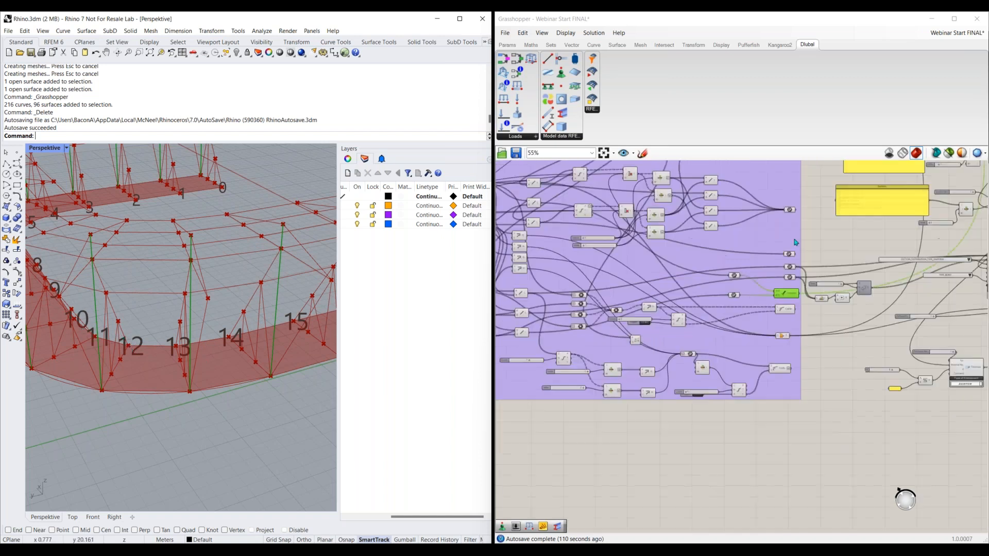
Go back to the blue group and select the Bottom Plate surface component to inspect its thickness and Surface Support connections
right_click_drag(753, 299, 619, 514)
scroll(782, 299, "up", 3)
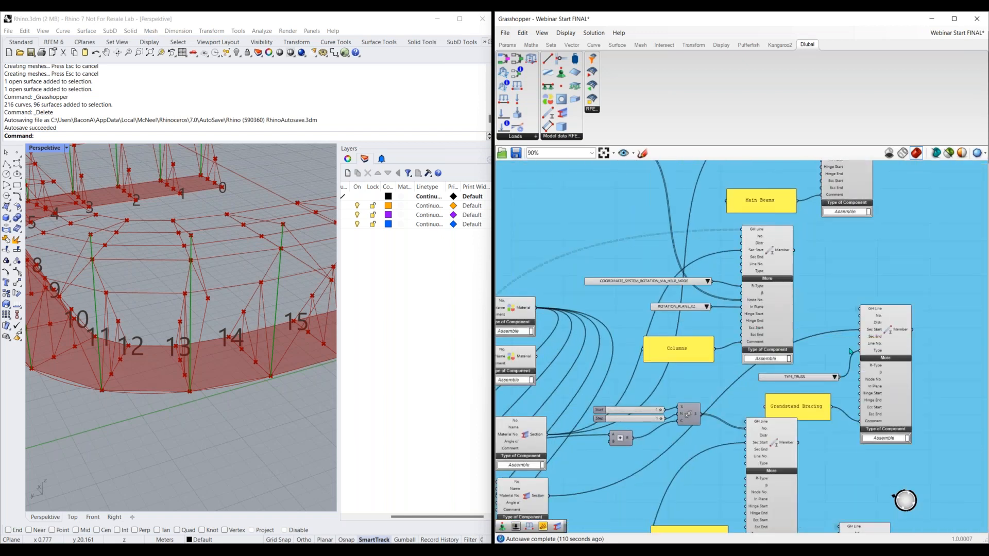
right_click_drag(850, 351, 801, 134)
right_click_drag(702, 375, 771, 167)
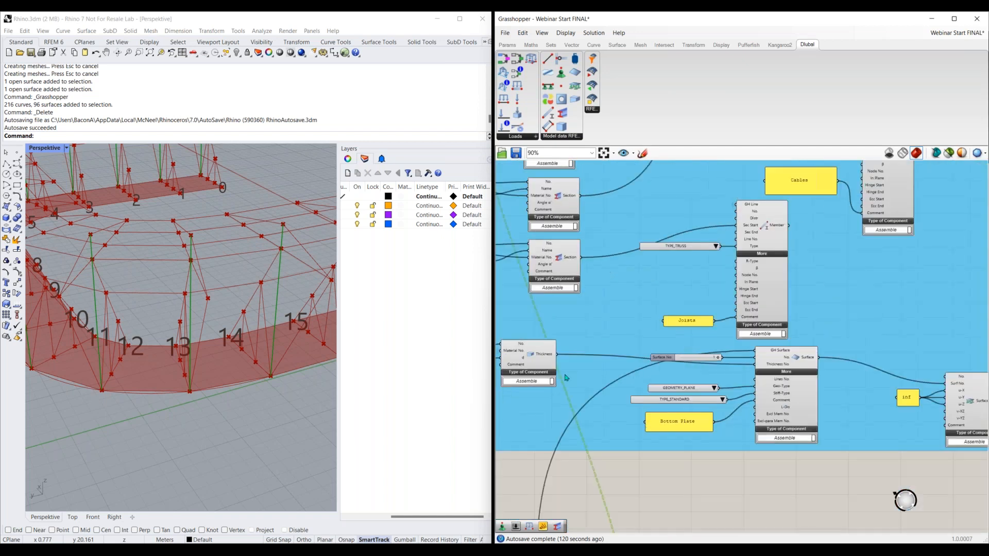
left_click(561, 351)
right_click_drag(674, 378, 597, 373)
left_click(755, 401)
right_click_drag(755, 401, 727, 401)
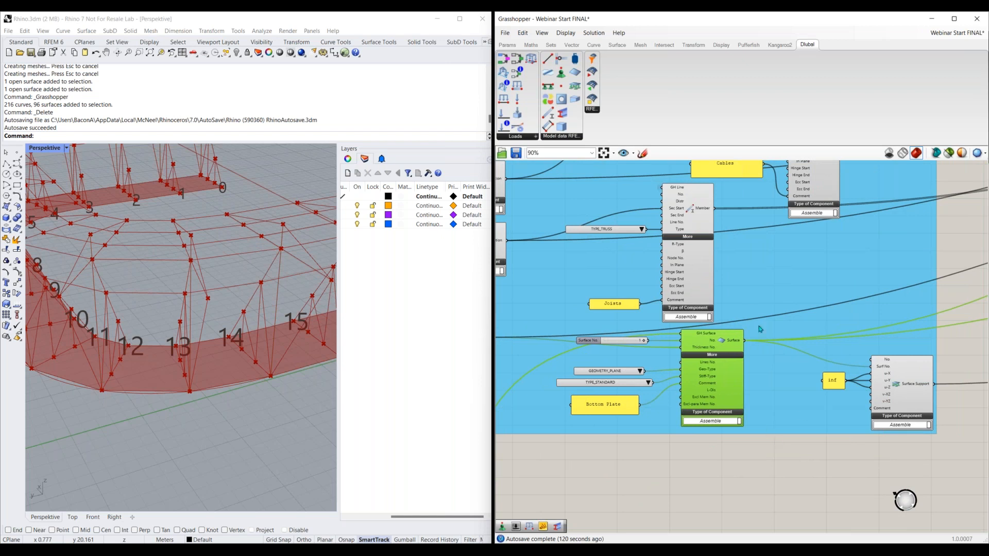
Go back from the blue group to the ungrouped Section, Member, Surface and Surface Support components and review them down to the free canvas
right_click_drag(584, 164, 637, 285)
scroll(640, 262, "down", 1)
right_click_drag(670, 163, 660, 273)
right_click_drag(652, 211, 651, 295)
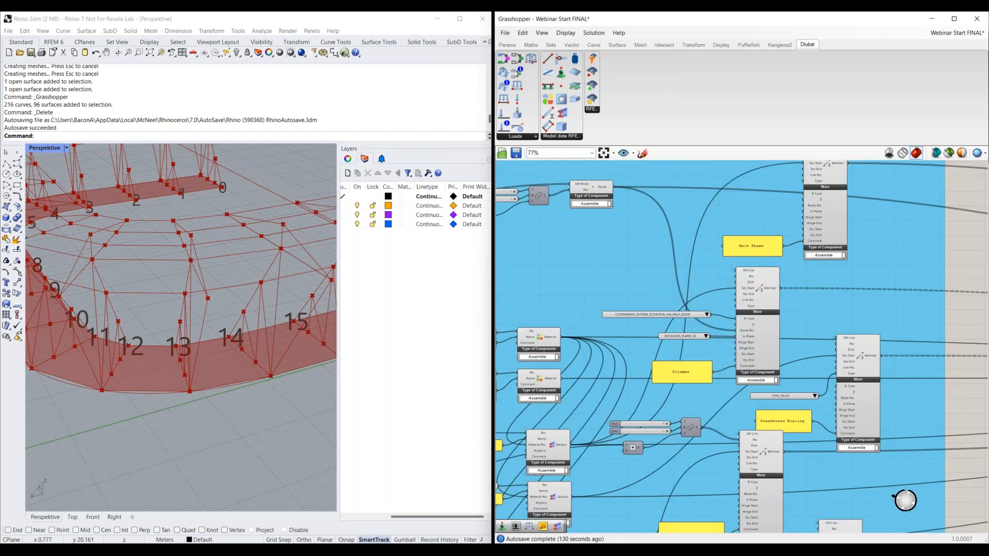
scroll(905, 500, "down", 5)
right_click_drag(722, 409, 720, 369)
right_click_drag(675, 521, 670, 341)
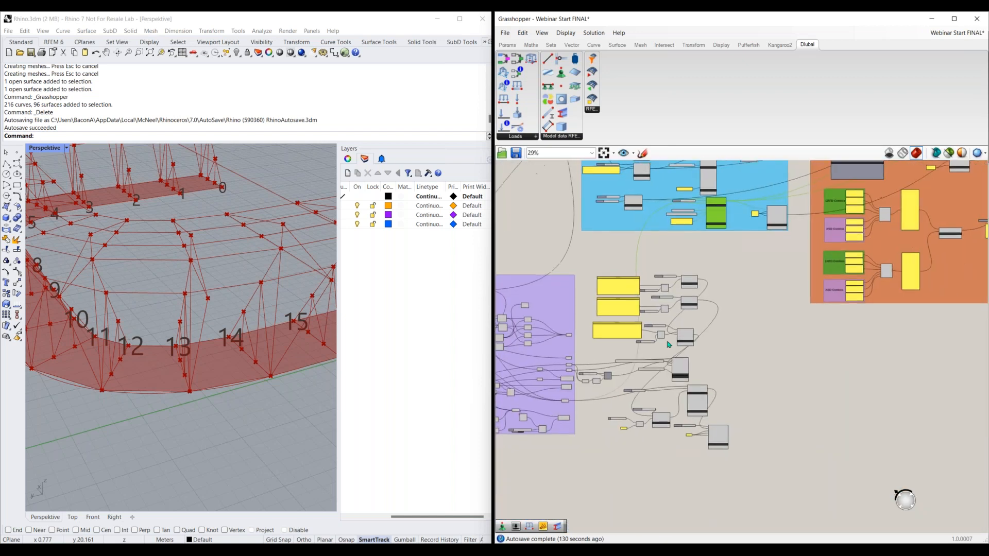
scroll(669, 349, "up", 5)
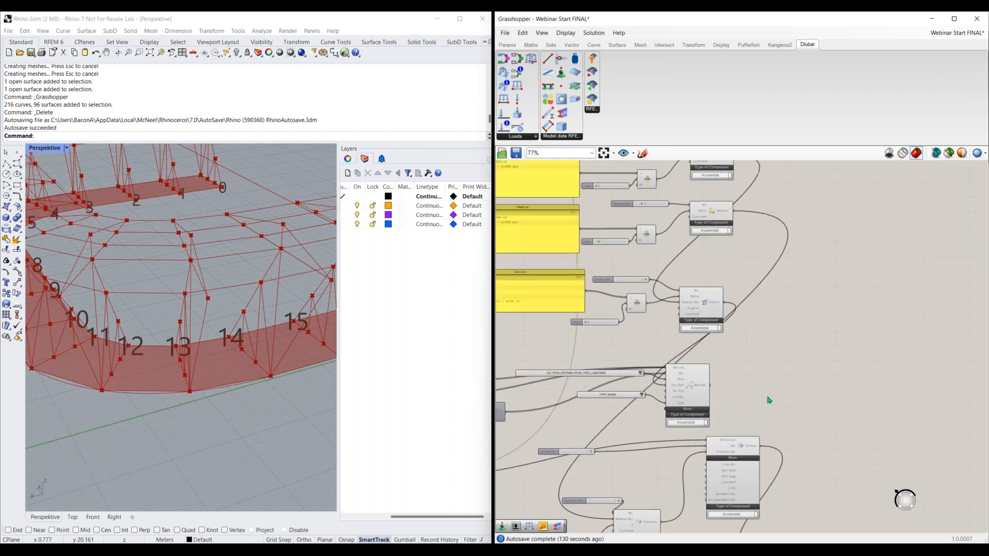
right_click_drag(694, 301, 620, 207)
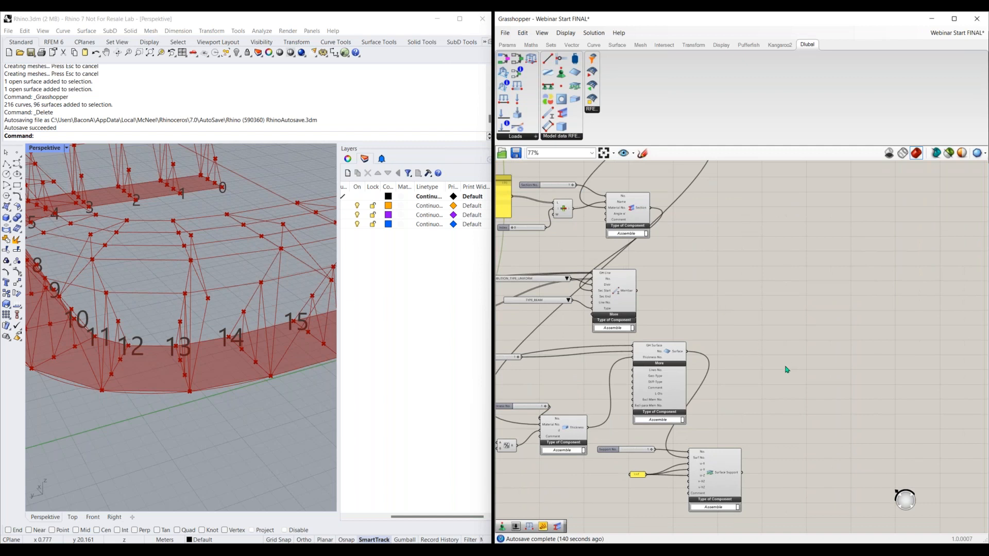
right_click_drag(821, 383, 756, 351)
right_click_drag(731, 225, 695, 311)
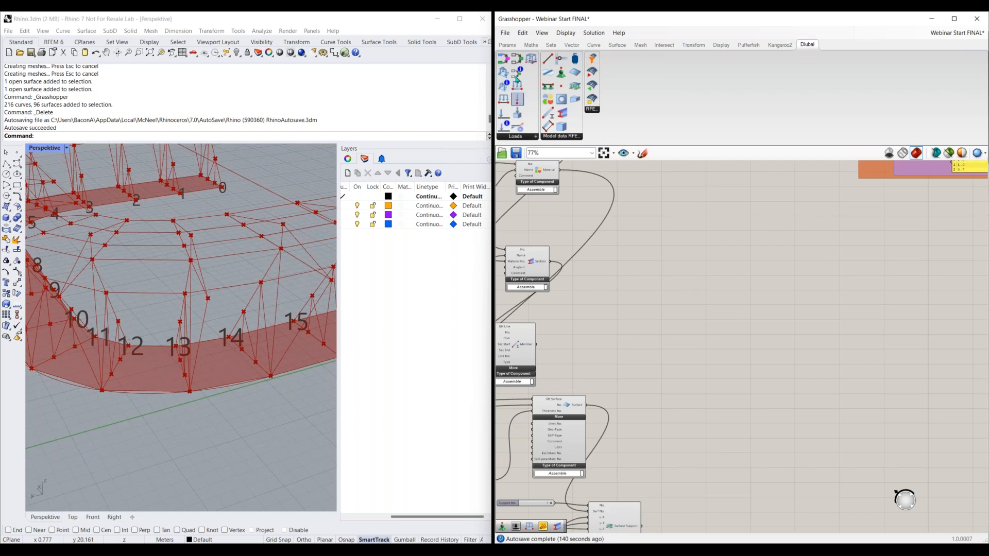
Add a Load Case component on the free canvas and feed its No. input from a number slider set to 1
left_click_drag(500, 112, 741, 348)
scroll(740, 348, "up", 3)
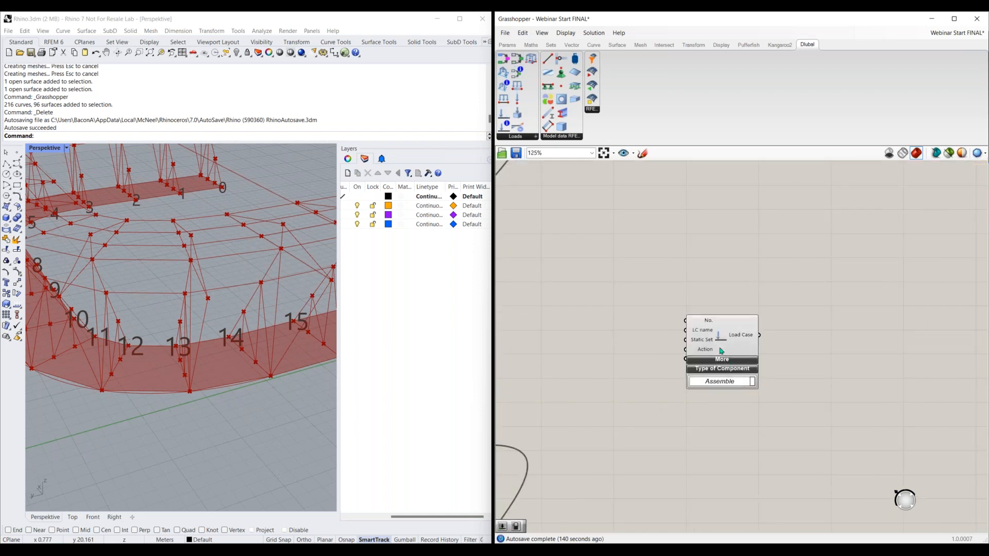
double_click(619, 313)
type("1")
key("Return")
left_click_drag(658, 310, 686, 320)
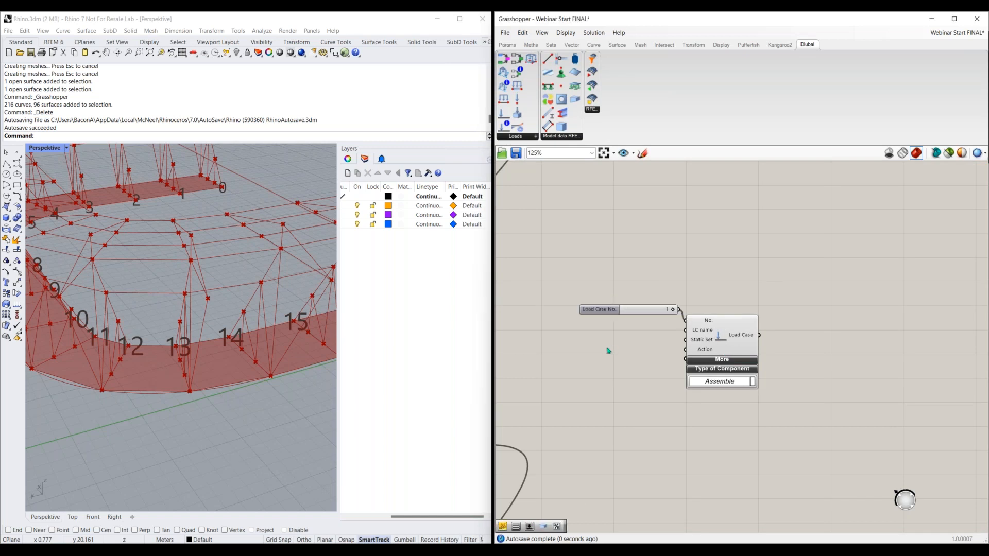
Add a text panel reading Dead Load and connect it to the Load Case component's LC name input
double_click(627, 338)
type("\"Dead Load")
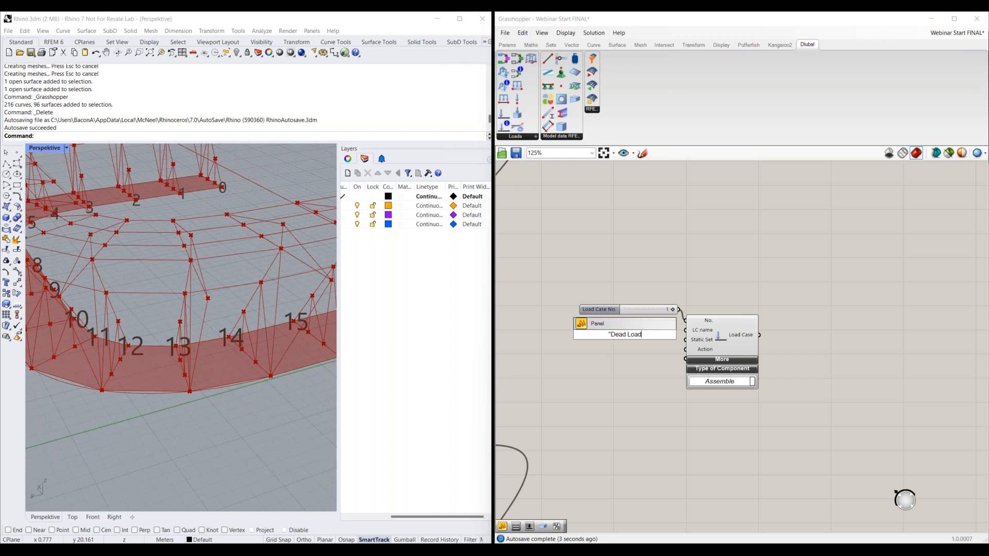
key("Return")
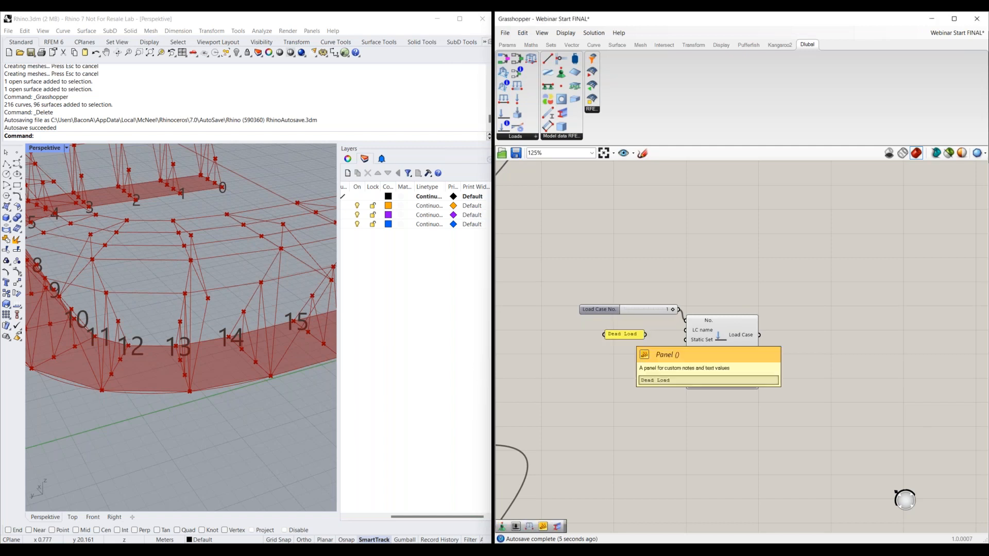
left_click_drag(645, 334, 686, 330)
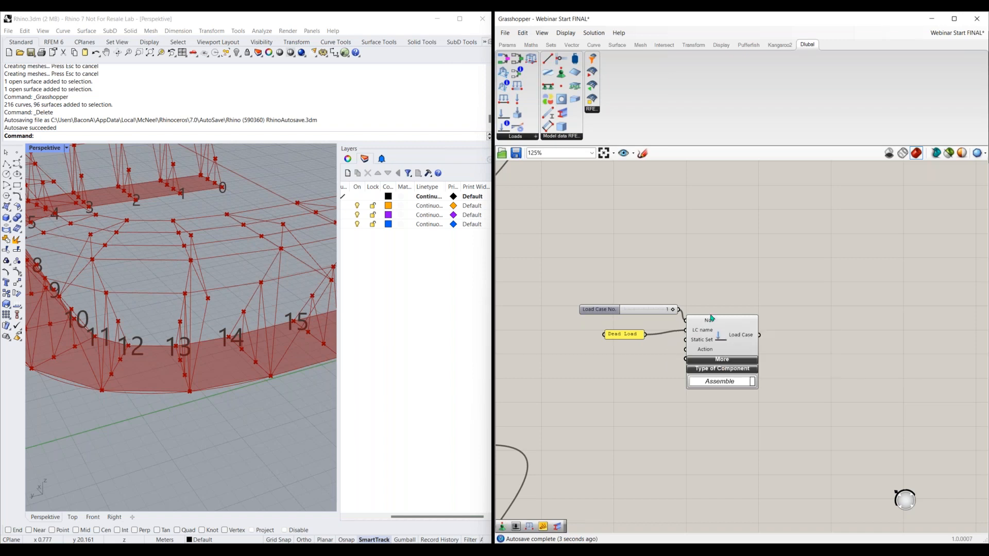
Switch to RFEM, examine the static analysis settings and analysis types offered for load case LC1, and return to Grasshopper without changes
mouse_move(705, 341)
mouse_move(527, 550)
left_click(559, 508)
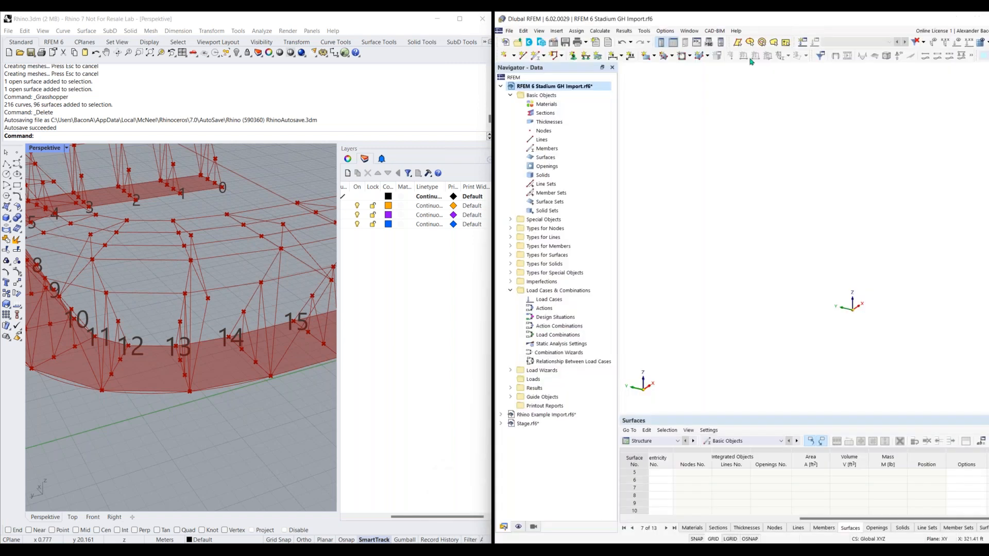
left_click(803, 41)
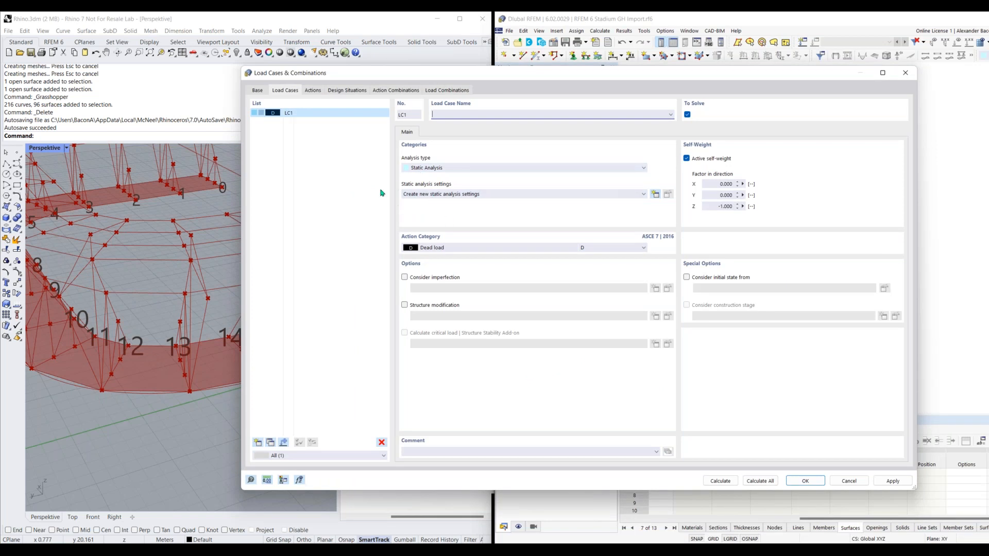
left_click(507, 197)
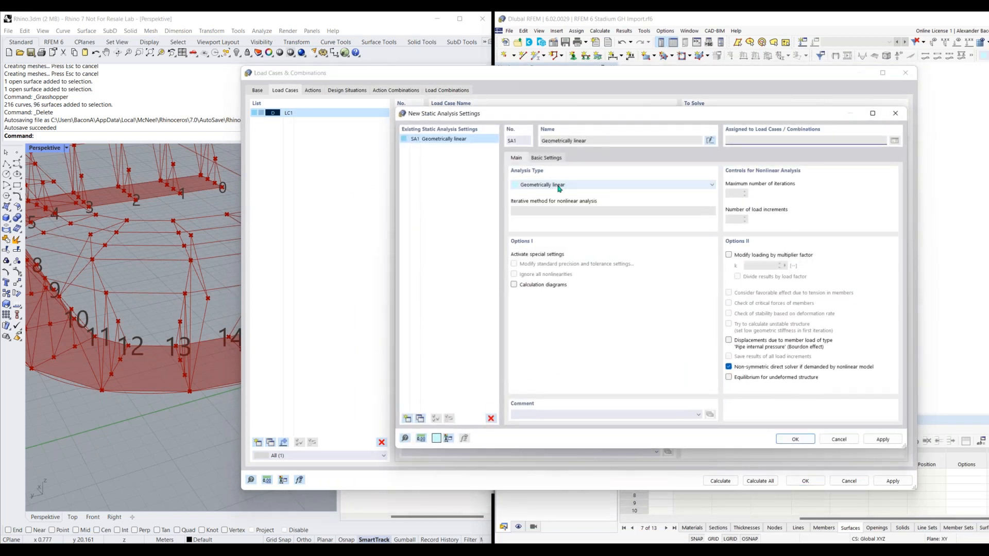
left_click(562, 186)
left_click(563, 187)
left_click(896, 113)
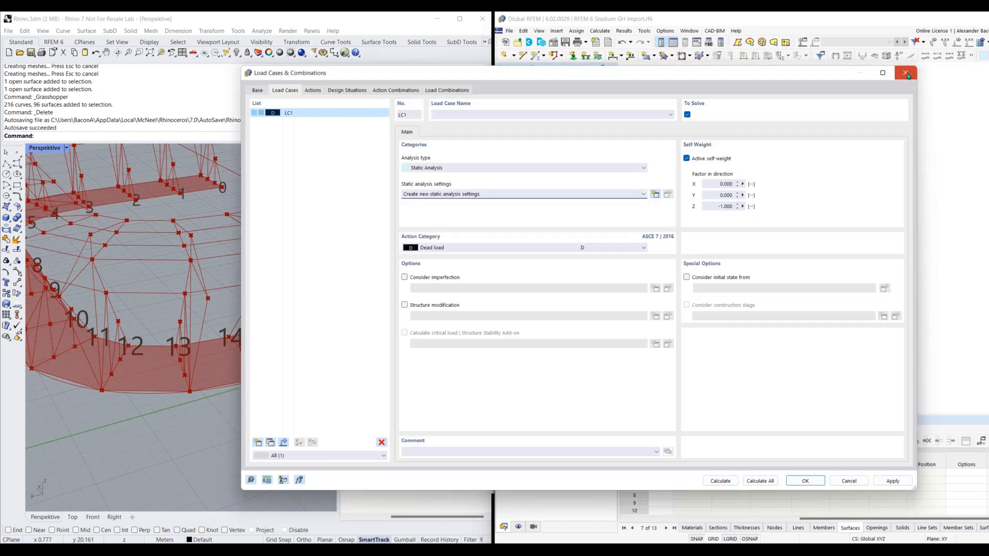
left_click(906, 73)
key("alt+Tab")
Add a Static Analysis Settings component above the load case and feed its No. input from a number slider set to 1
right_click_drag(658, 227, 691, 311)
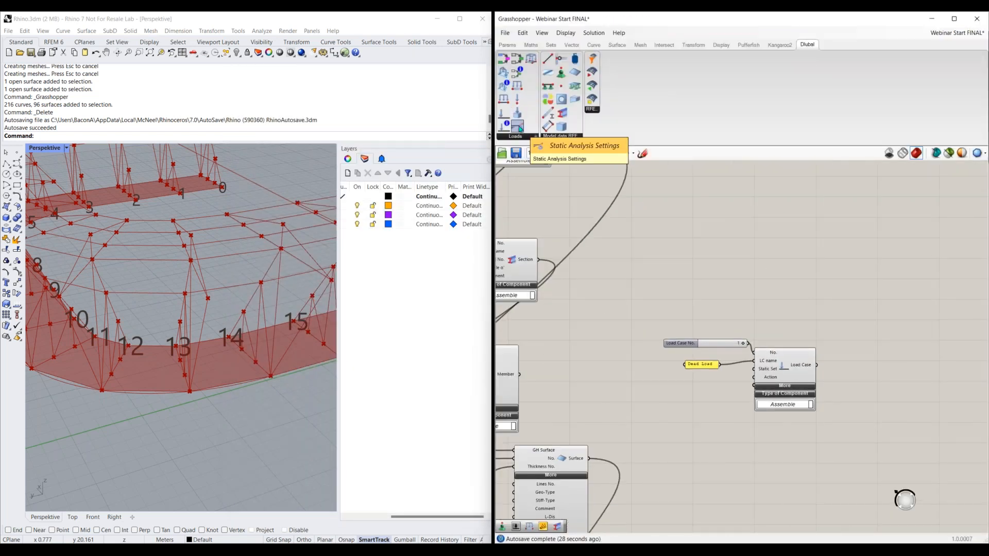
left_click_drag(520, 129, 662, 261)
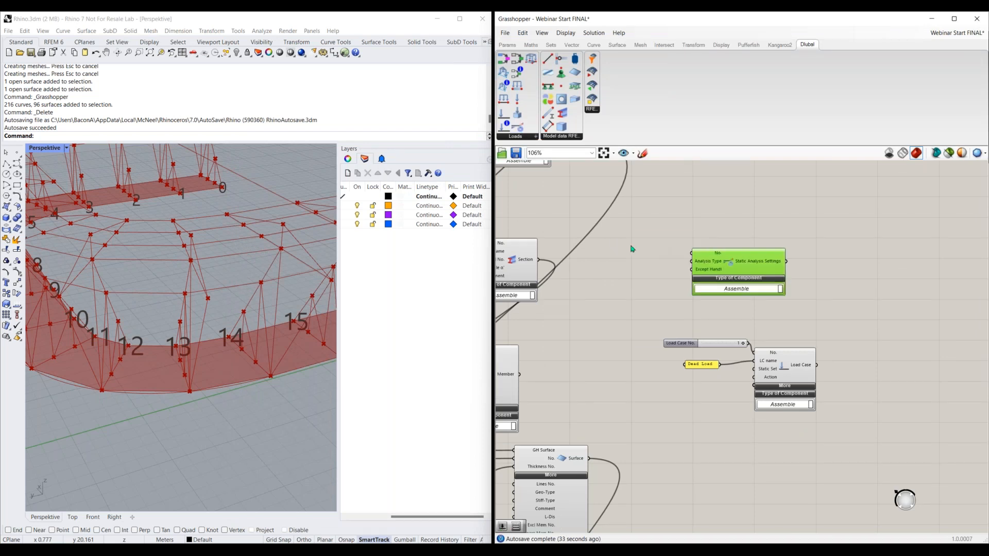
double_click(633, 249)
type("1")
key("Return")
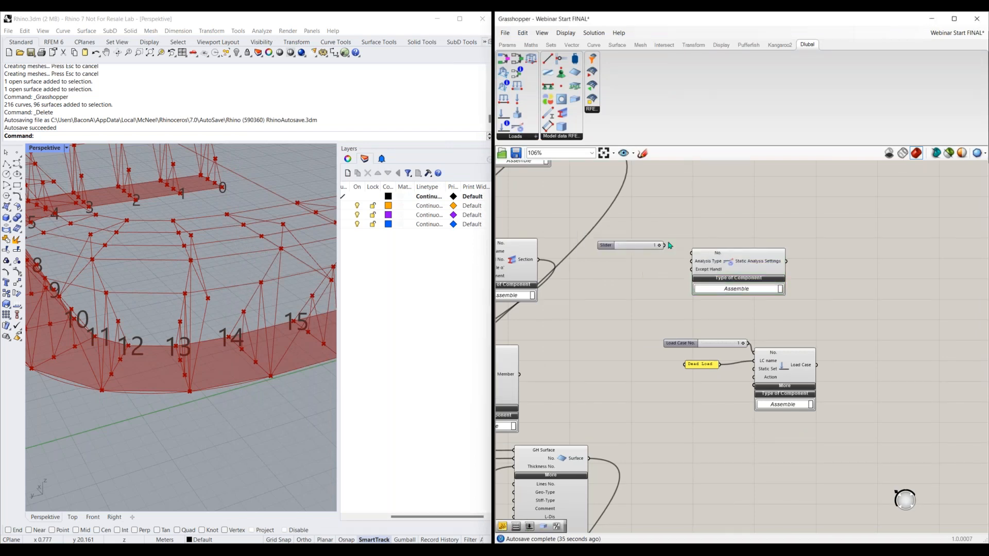
left_click(634, 248)
key("Delete")
key("ctrl+z")
left_click_drag(670, 260, 591, 243)
left_click_drag(767, 278, 779, 278)
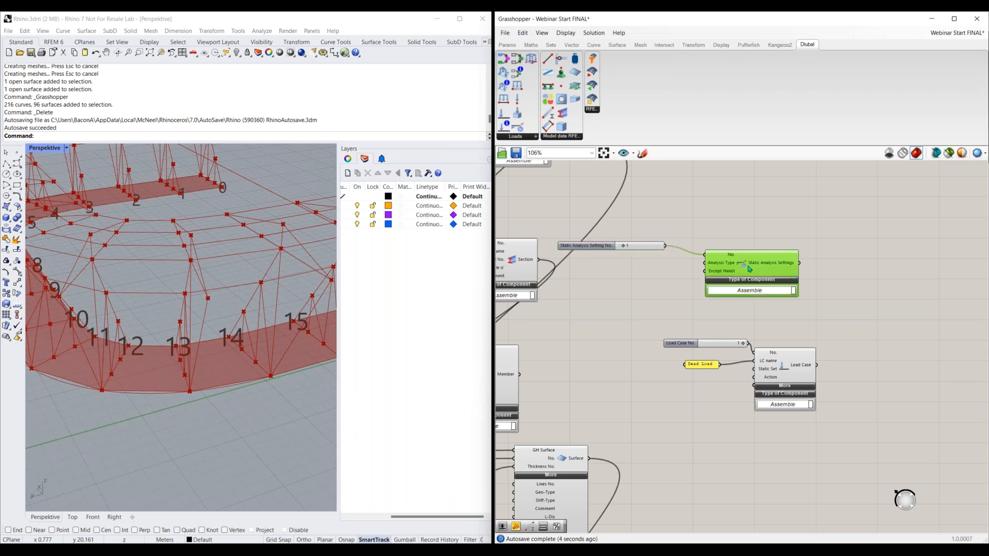
Add a value list for the Analysis Type input, choose GEOMETRICALLY_LINEAR and place it below the setting number slider
scroll(720, 265, "up", 3)
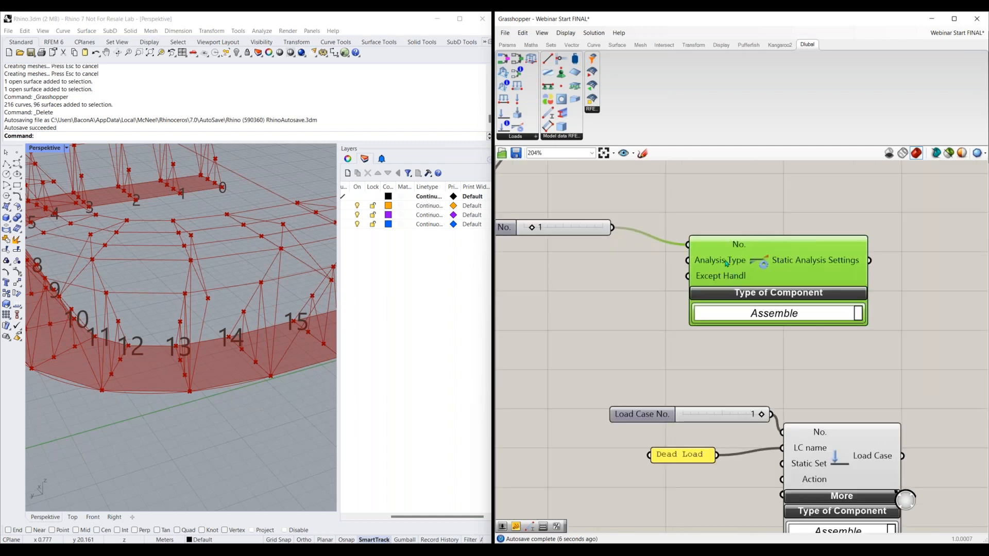
right_click_drag(729, 266, 777, 271)
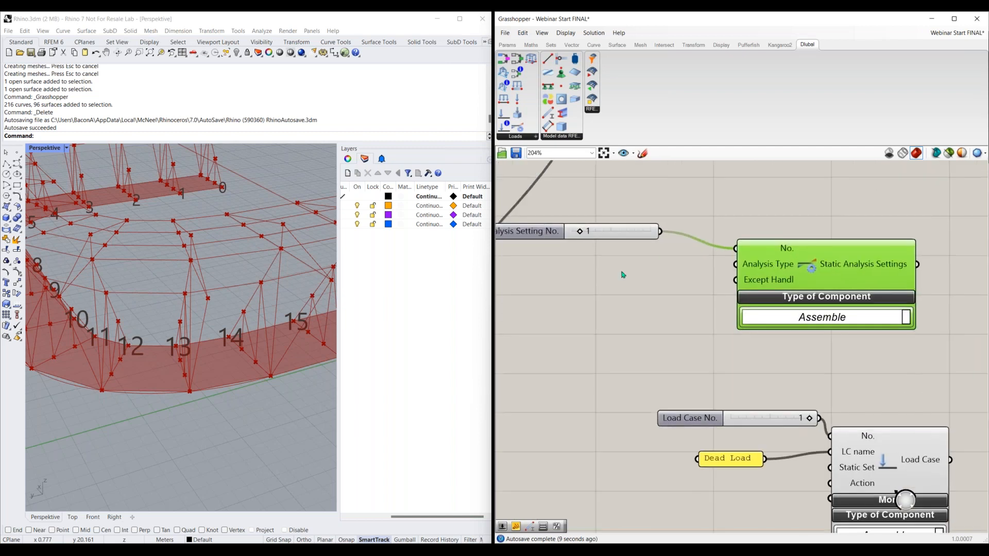
double_click(623, 271)
type("valu")
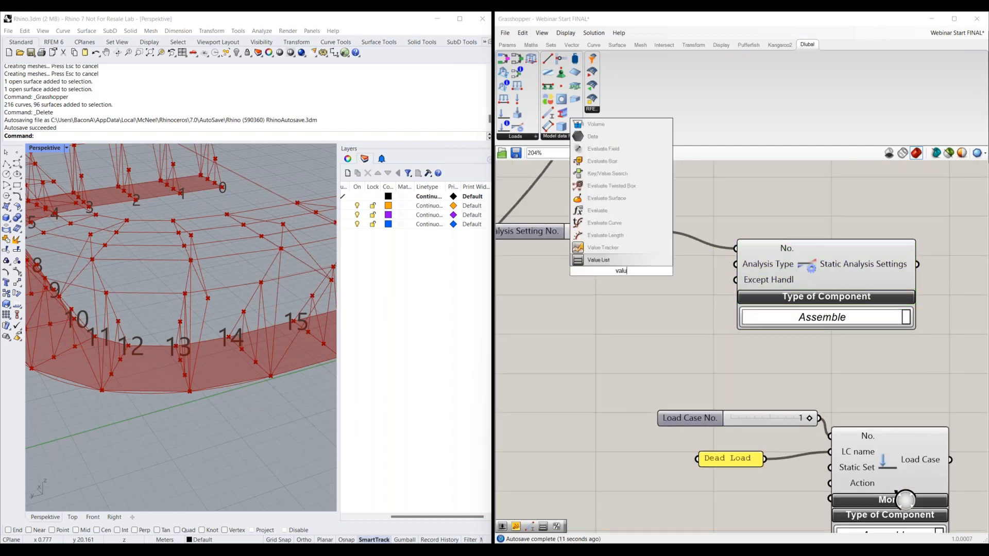
left_click_drag(651, 271, 735, 265)
scroll(689, 325, "down", 1)
left_click_drag(674, 283, 620, 282)
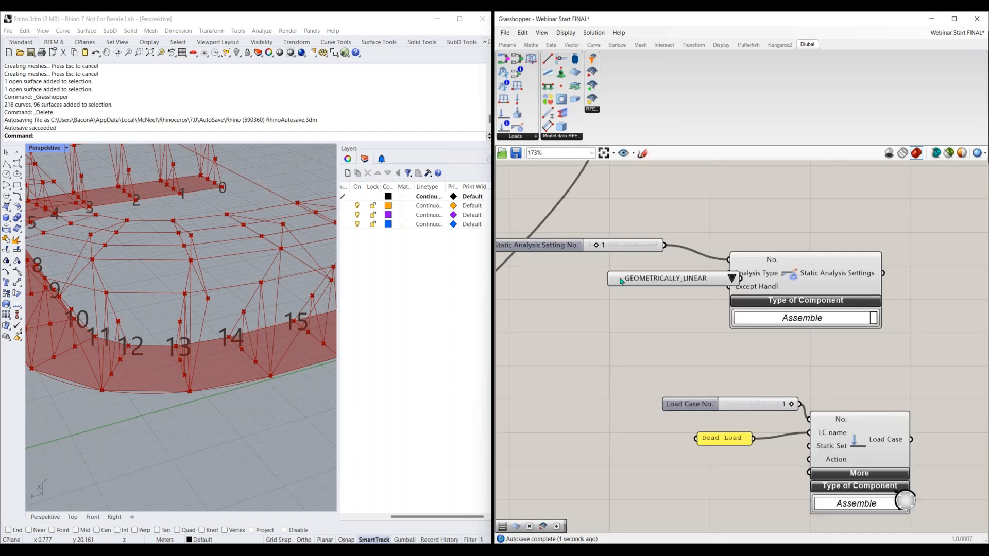
left_click(679, 281)
left_click(659, 305)
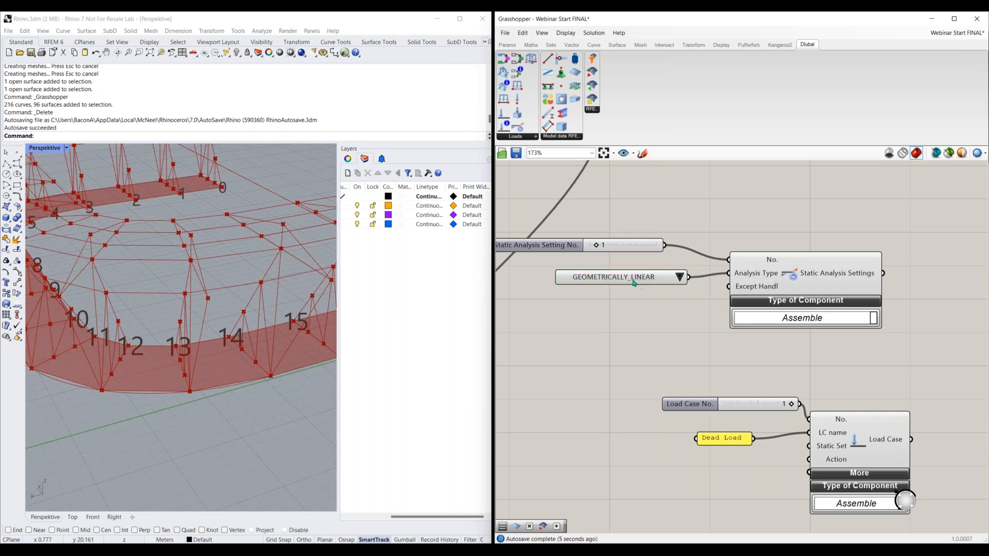
left_click_drag(634, 283, 594, 272)
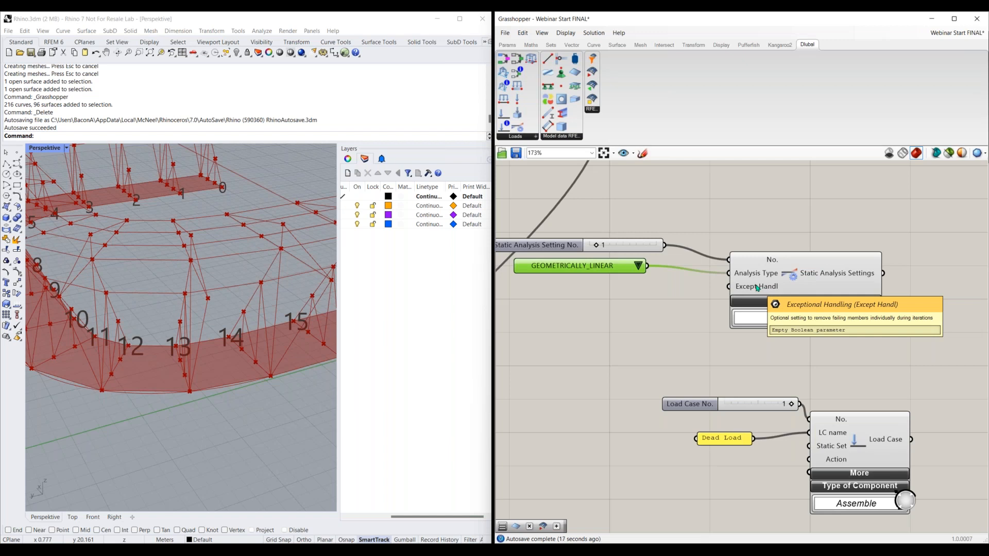
Add a Boolean toggle set to False, connect it to the Except Handl input and align it below the analysis type list
double_click(622, 305)
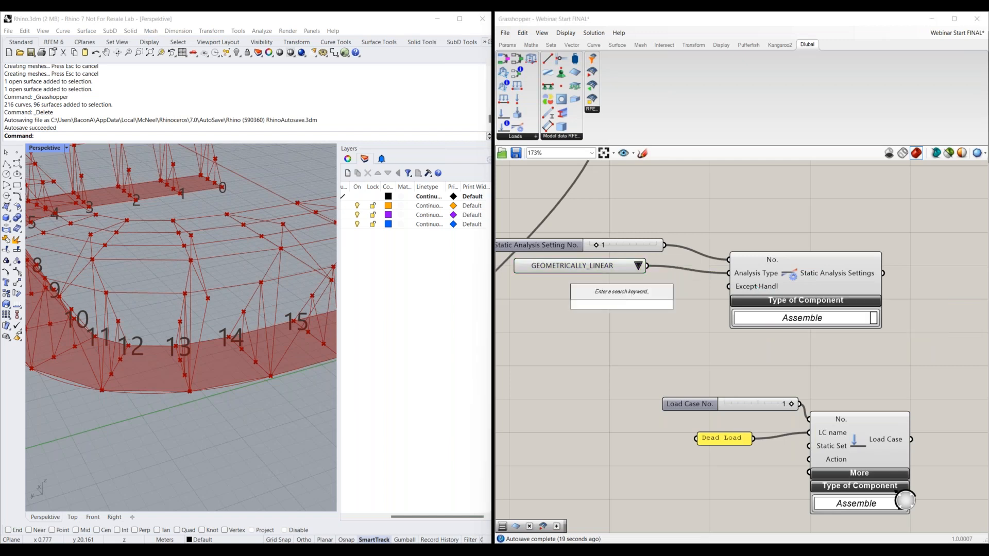
type("toggle")
key("Return")
left_click_drag(622, 311, 729, 286)
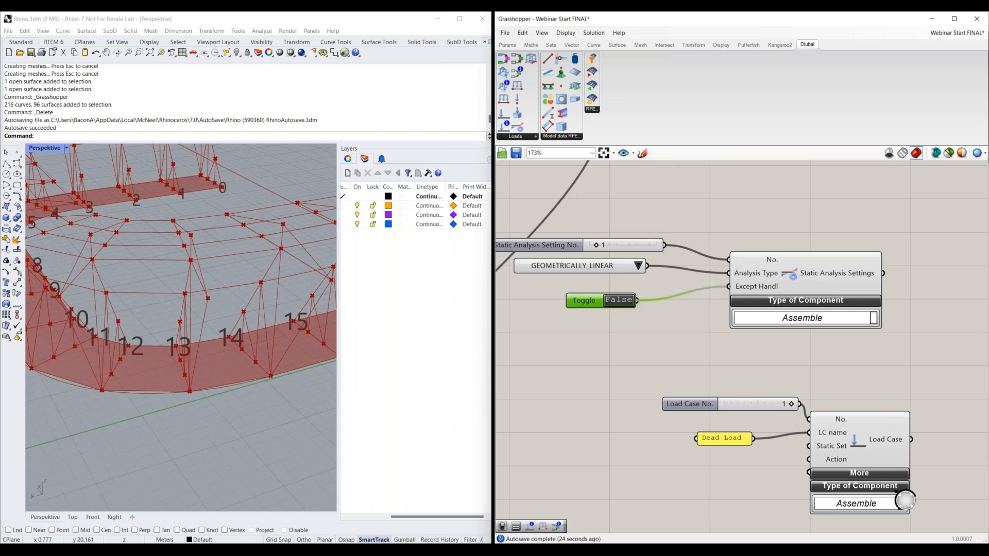
left_click_drag(591, 305, 584, 301)
double_click(617, 295)
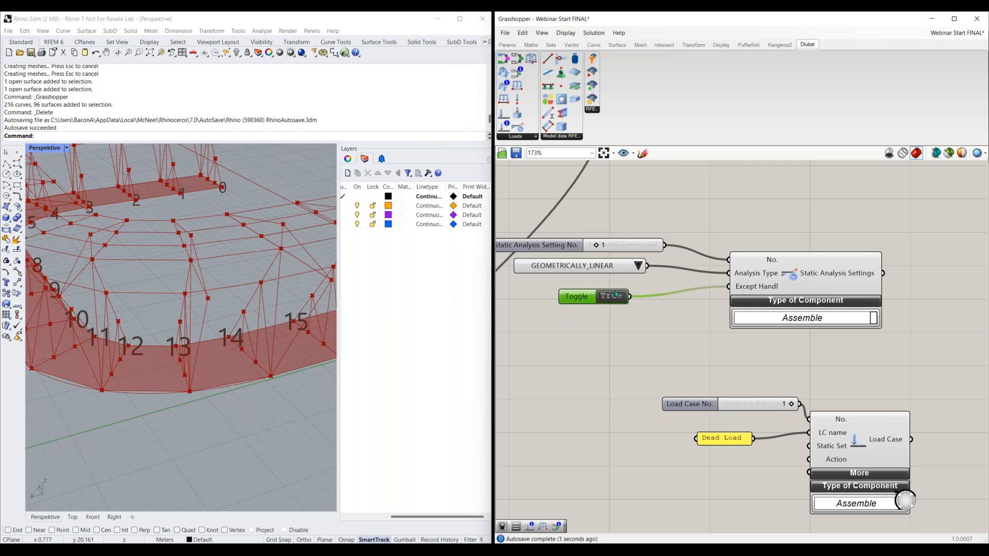
double_click(616, 298)
left_click(640, 287)
left_click_drag(555, 315, 638, 281)
left_click(626, 363)
Connect the Static Analysis Settings output to the Load Case component's static settings input
scroll(626, 364, "down", 2)
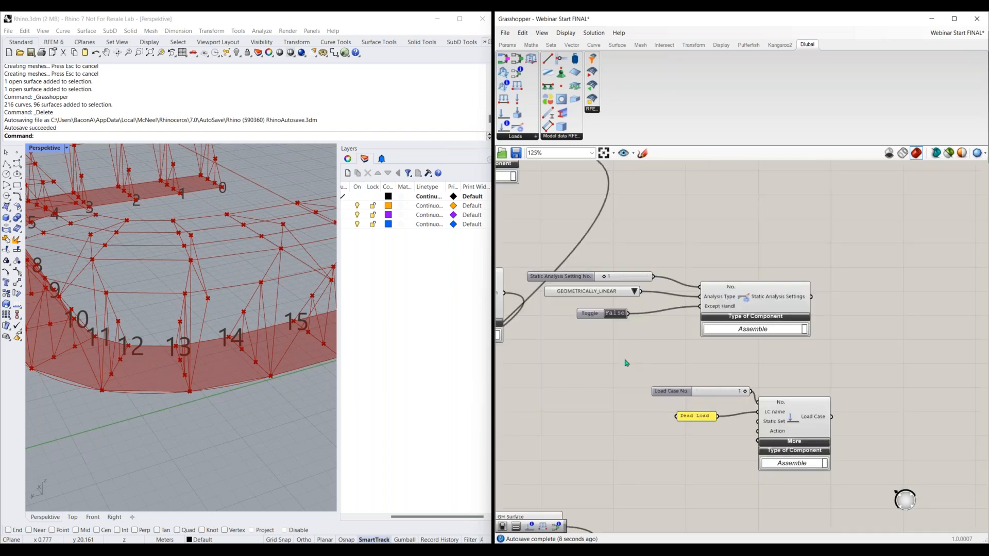
right_click_drag(607, 348, 589, 339)
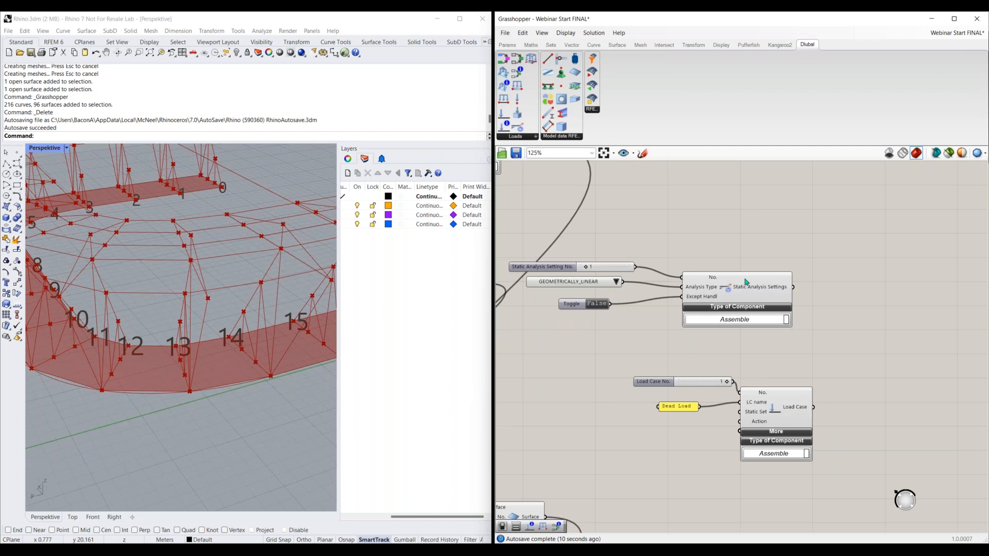
left_click_drag(798, 288, 736, 416)
right_click_drag(737, 416, 732, 395)
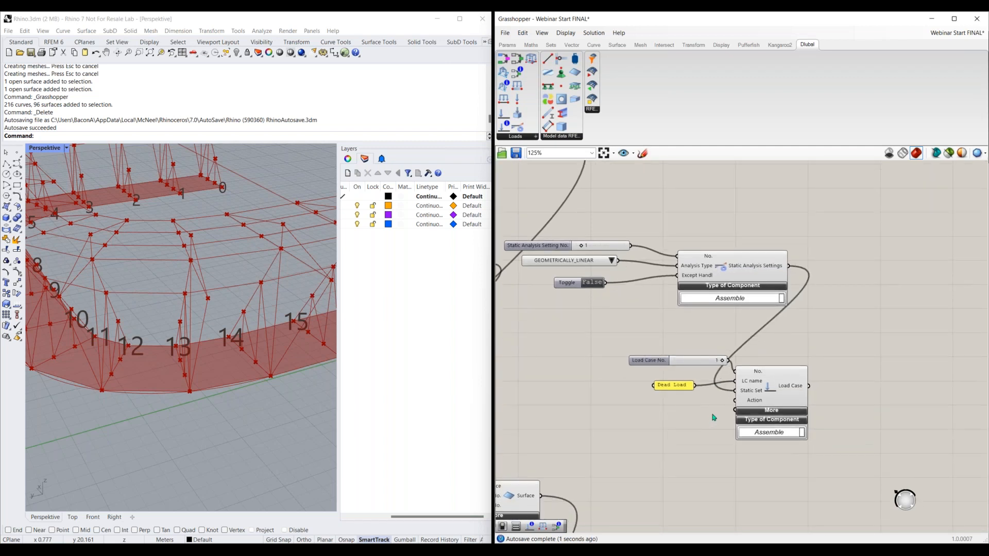
Switch to RFEM, examine the load case classification standards in the model's base data, and return to Grasshopper without changes
mouse_move(755, 402)
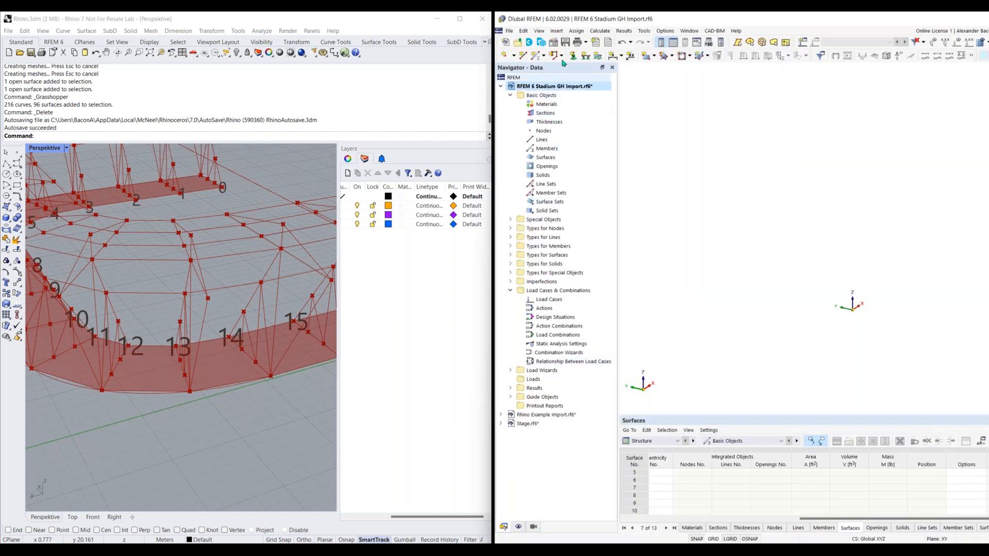
left_click(646, 96)
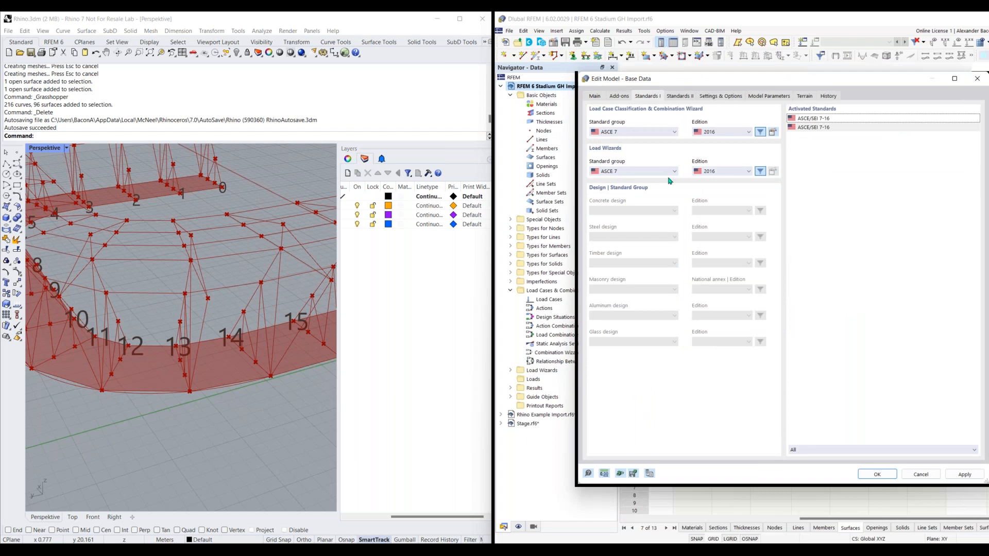
left_click_drag(893, 79, 828, 75)
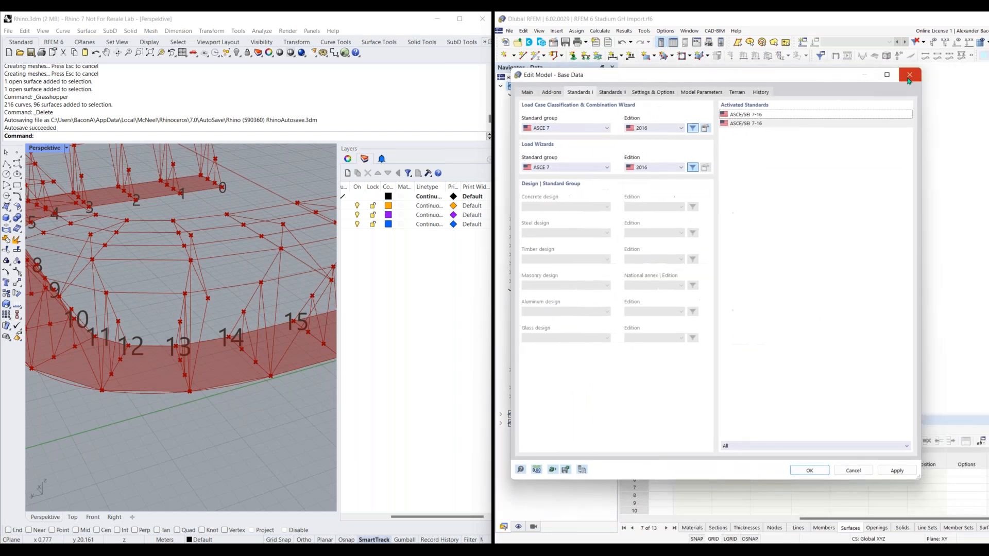
key("Escape")
key("alt+Tab")
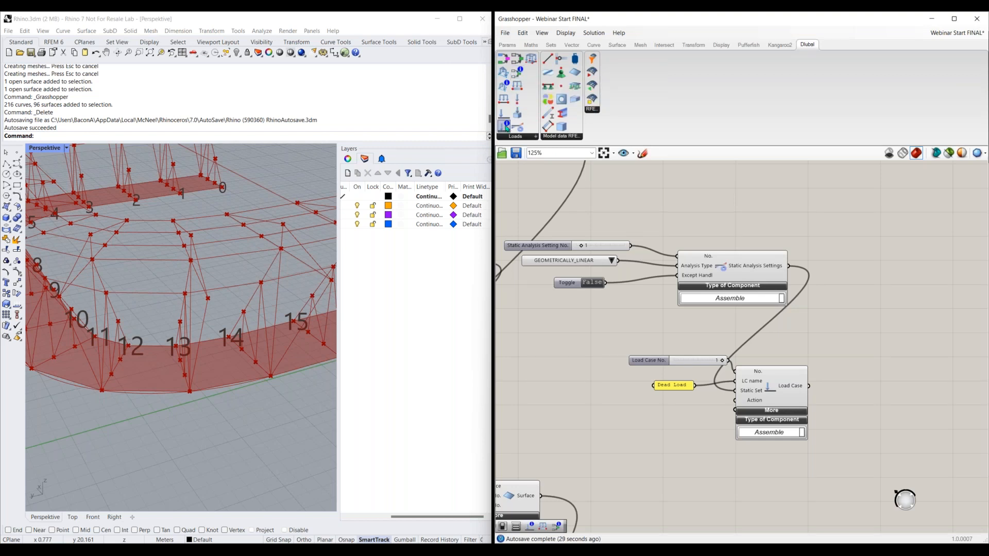
Paste in the Classification component, move it clear of the load case inputs, expand it and set its standard group to ASCE 7
key("ctrl+v")
scroll(592, 401, "down", 2)
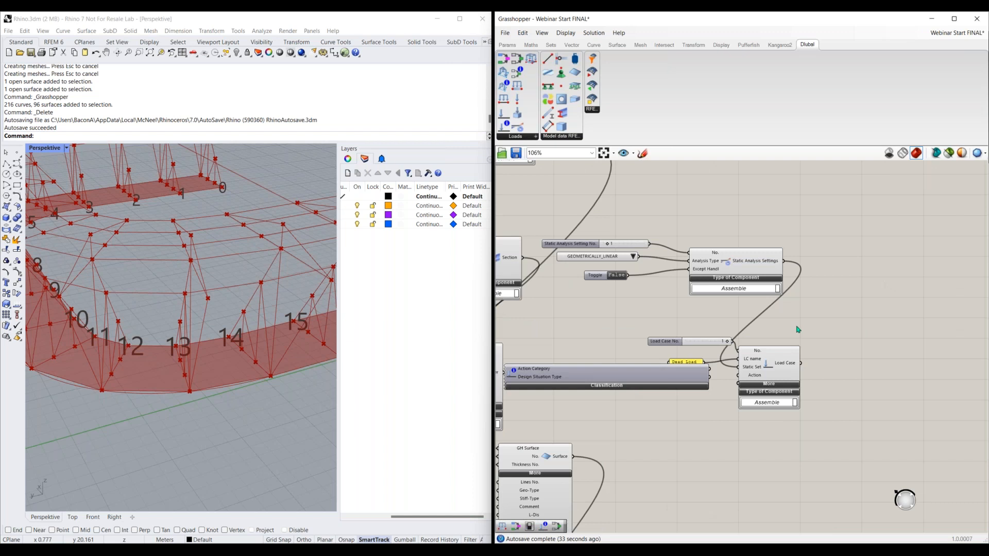
left_click_drag(798, 330, 731, 442)
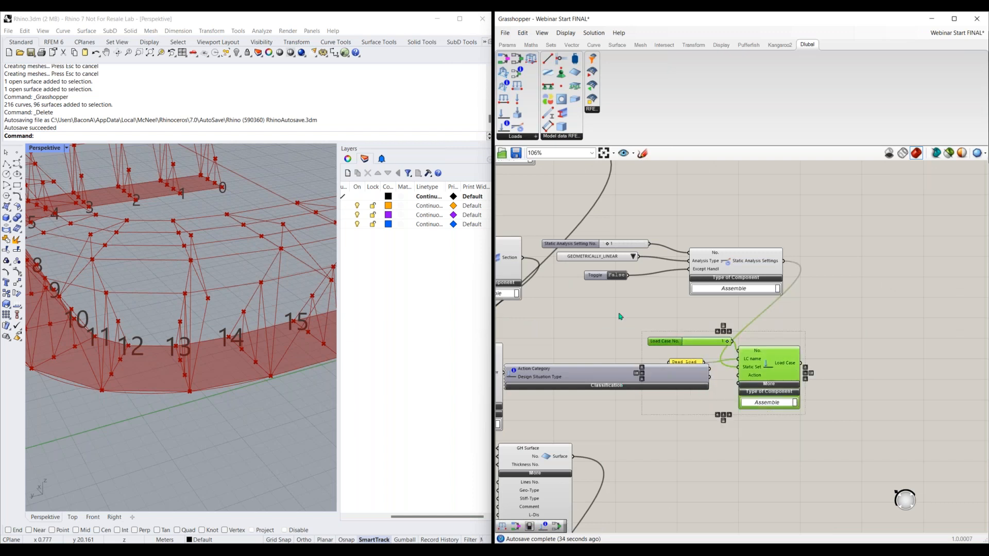
left_click_drag(610, 385, 618, 317)
left_click(619, 317)
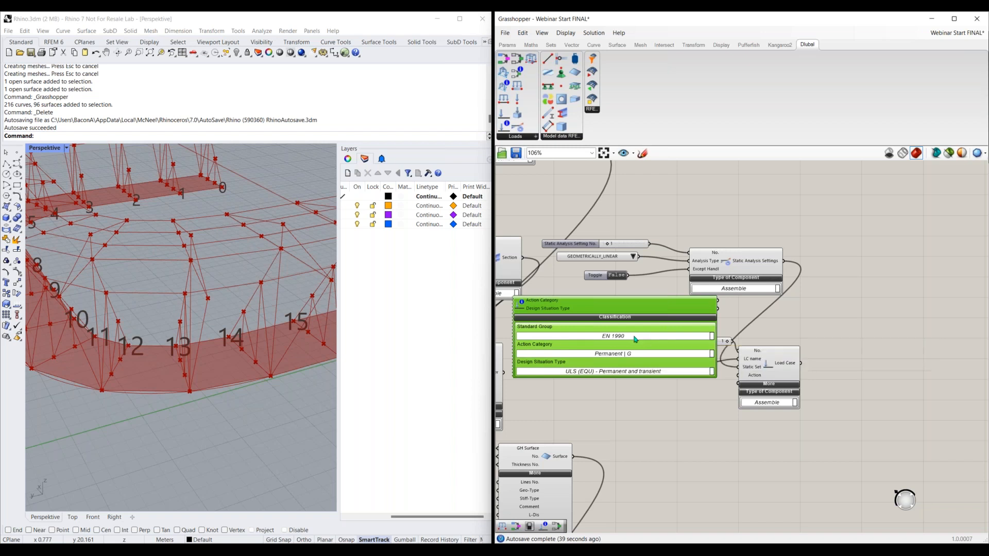
left_click(635, 339)
left_click(626, 411)
Spread out the Load Case component, its number slider and the Dead Load panel, leaving the Classification component beneath the static analysis settings
scroll(718, 409, "down", 1)
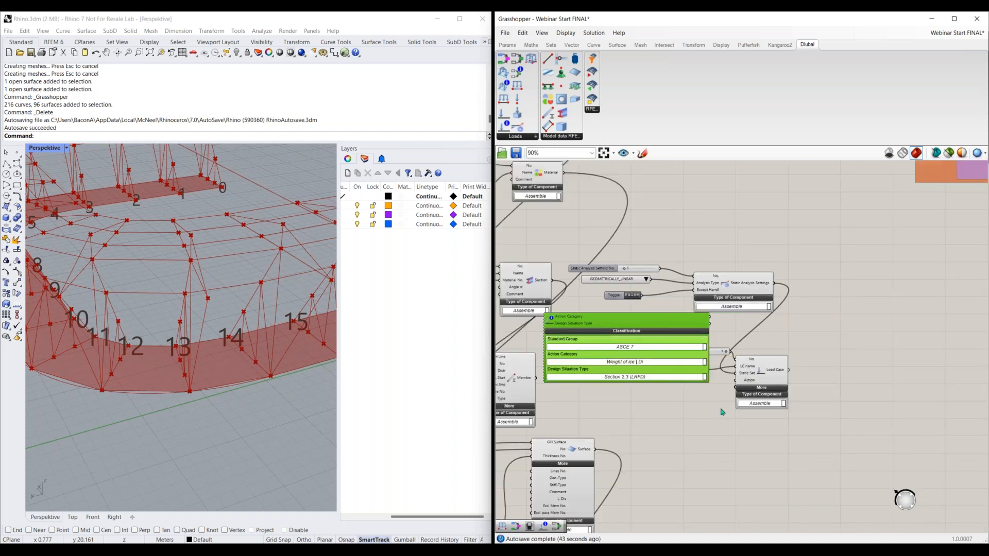
left_click_drag(723, 412, 796, 343)
left_click_drag(759, 385, 860, 362)
left_click_drag(679, 326, 685, 418)
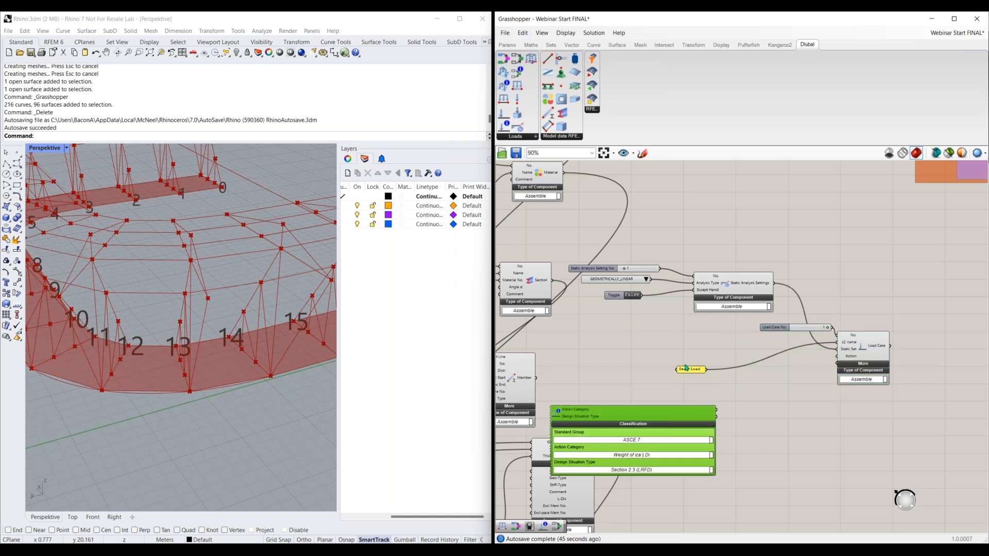
left_click_drag(689, 371, 799, 353)
left_click_drag(670, 412, 677, 343)
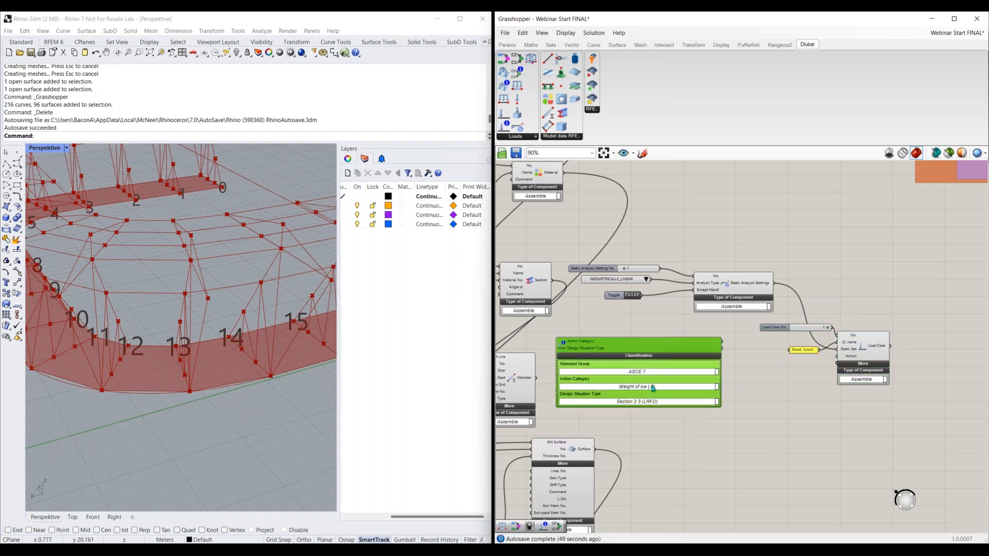
Set the action category to Dead load | D and connect the Action Category output to the Load Case's Action input
left_click(653, 387)
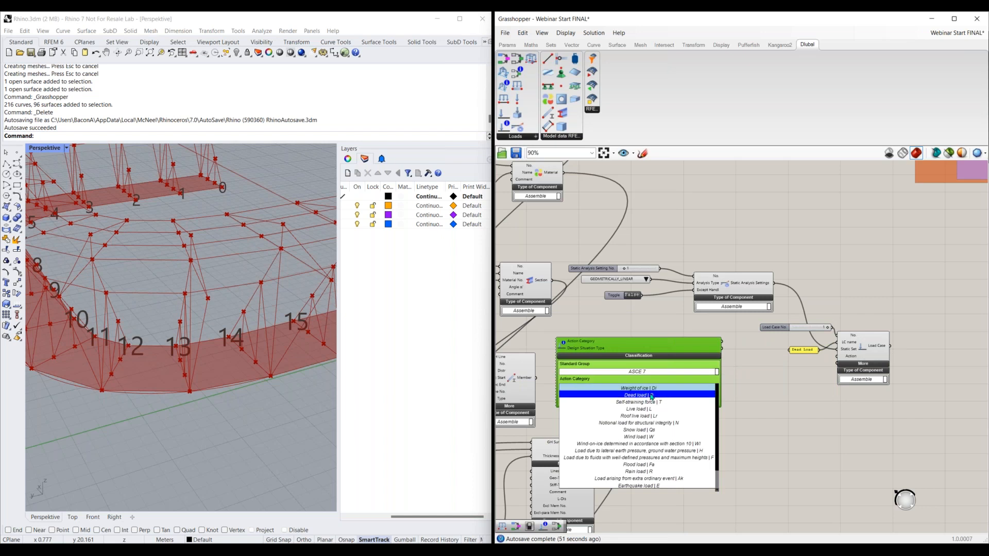
left_click(652, 396)
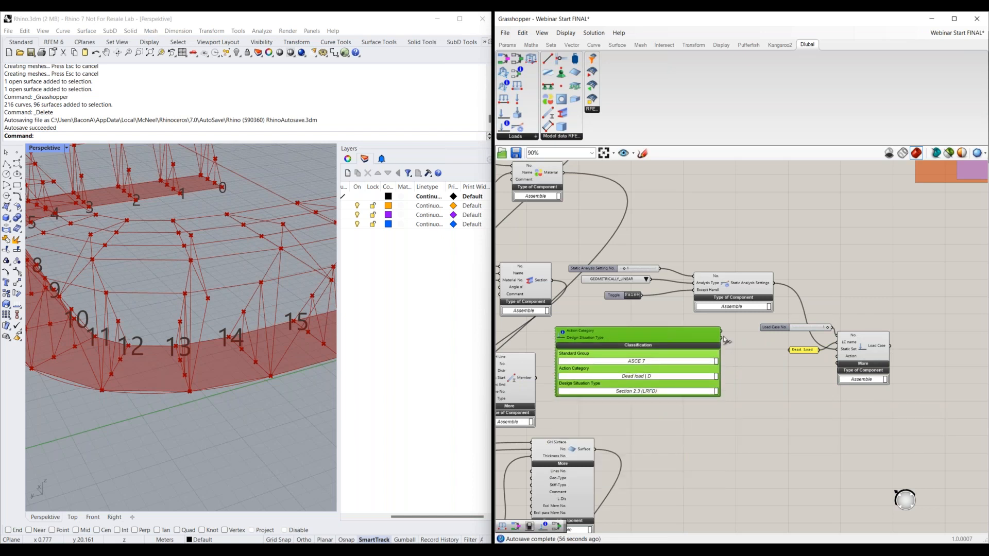
left_click_drag(823, 355, 836, 356)
Expand the Load Case's additional inputs and connect a new Boolean toggle set to True to SW active
scroll(771, 411, "right", 5)
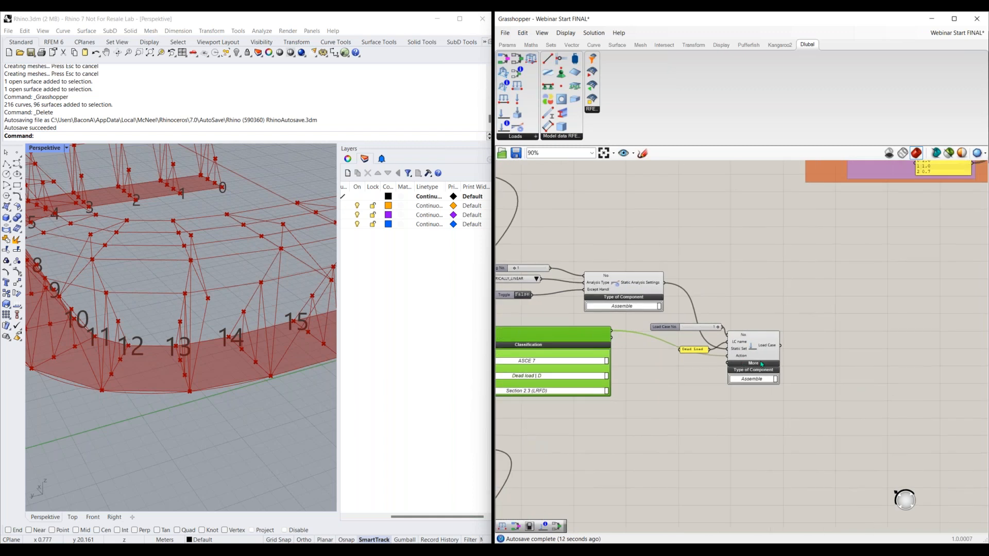
scroll(761, 361, "up", 3)
right_click_drag(763, 349, 746, 344)
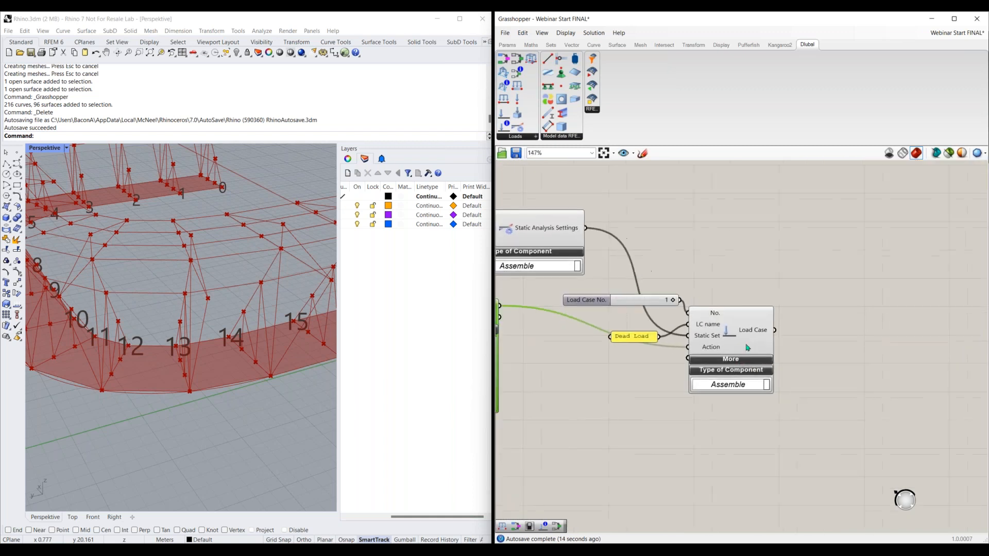
left_click(766, 345)
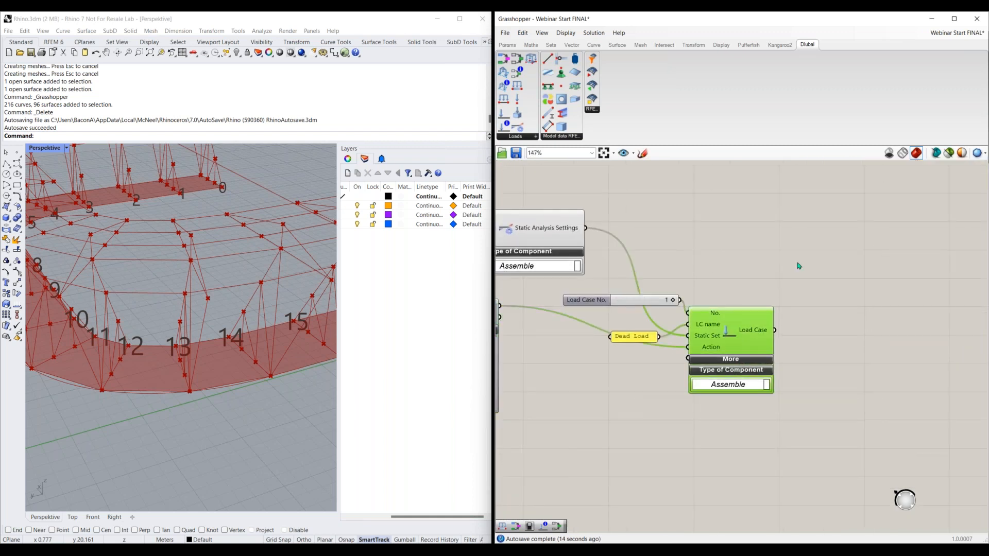
left_click(742, 361)
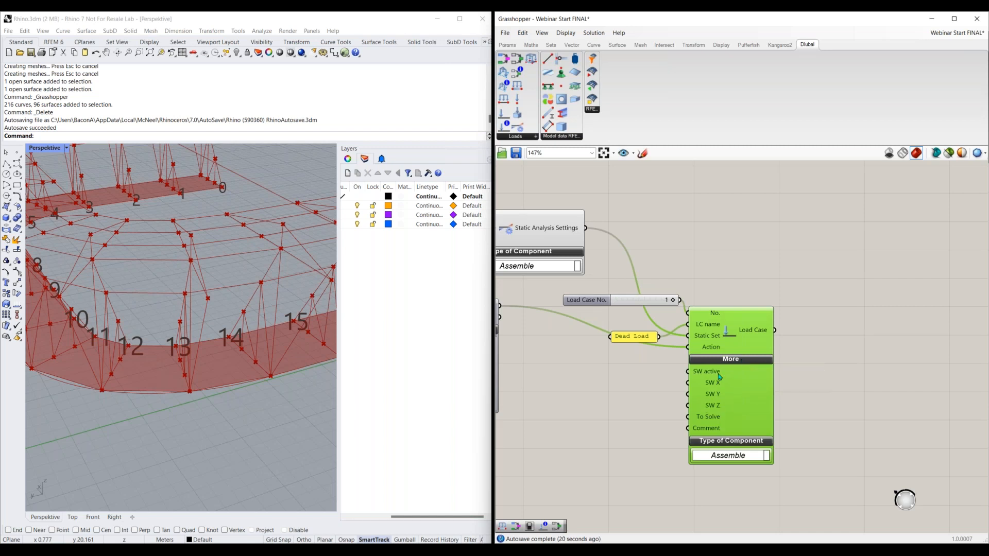
left_click(702, 373)
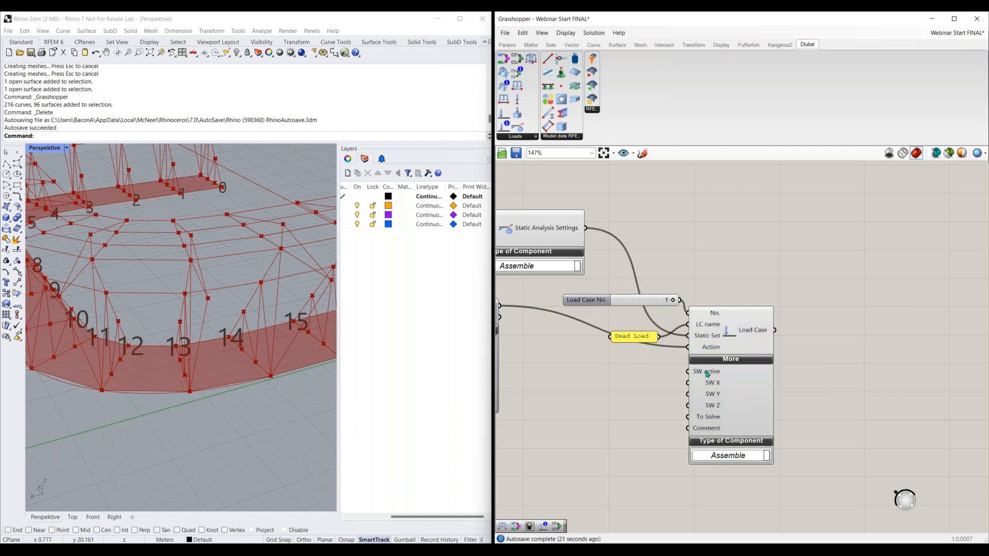
double_click(633, 375)
type("bool")
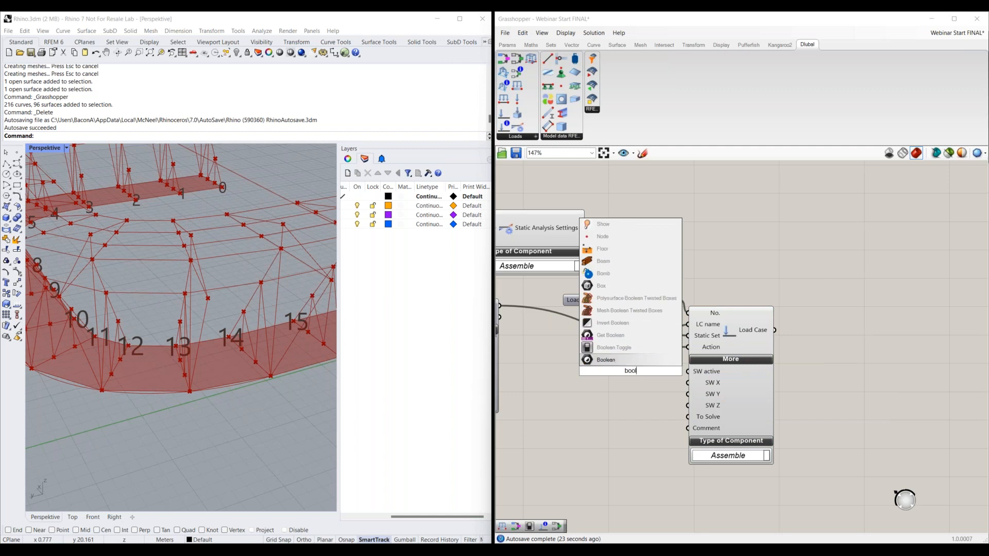
left_click(614, 347)
left_click_drag(688, 372, 612, 372)
double_click(633, 377)
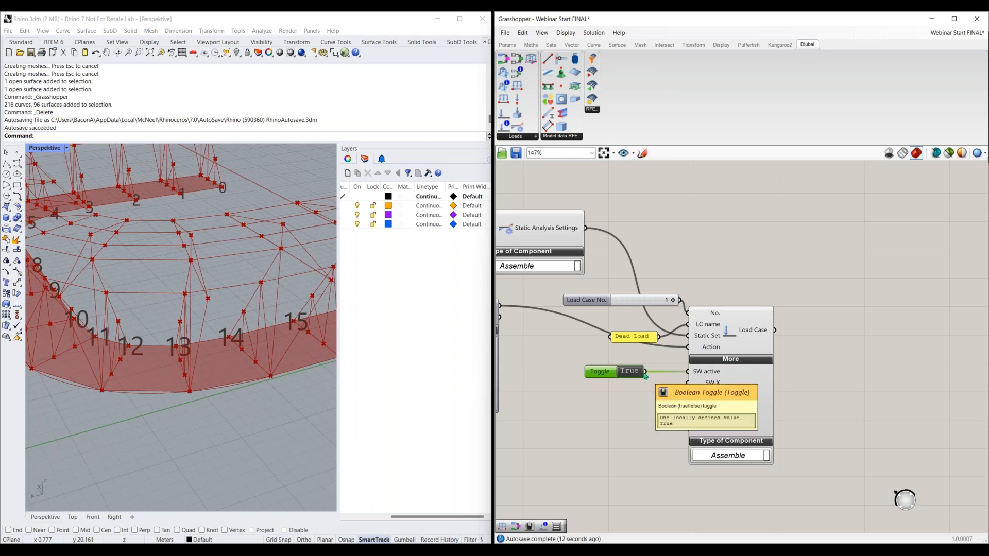
Duplicate the dead load case setup, including its Classification component, number slider, name panel and toggle, below the original
scroll(644, 375, "down", 1)
scroll(645, 375, "down", 1)
left_click(536, 337)
scroll(536, 337, "down", 4)
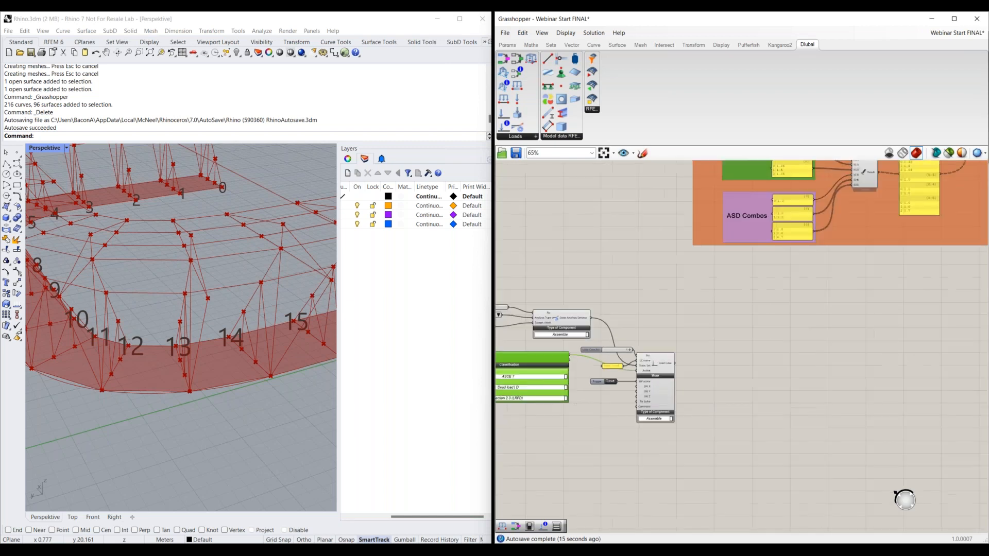
left_click(784, 303)
left_click_drag(777, 295, 526, 379)
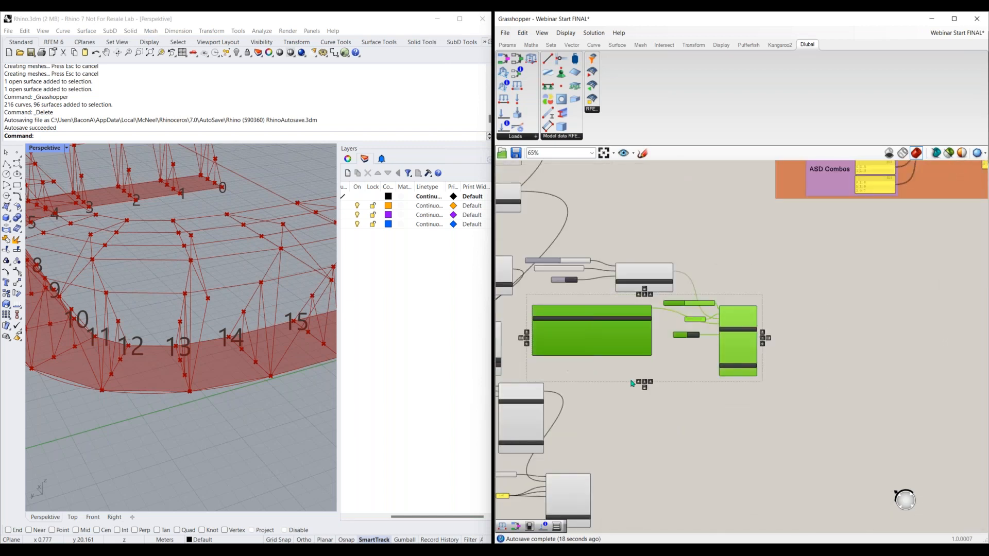
left_click_drag(644, 380, 719, 478, "alt")
Move the static analysis settings and dead load group to free space, and align the duplicated load case group beneath it
left_click_drag(802, 348, 549, 246)
left_click_drag(585, 336, 713, 319)
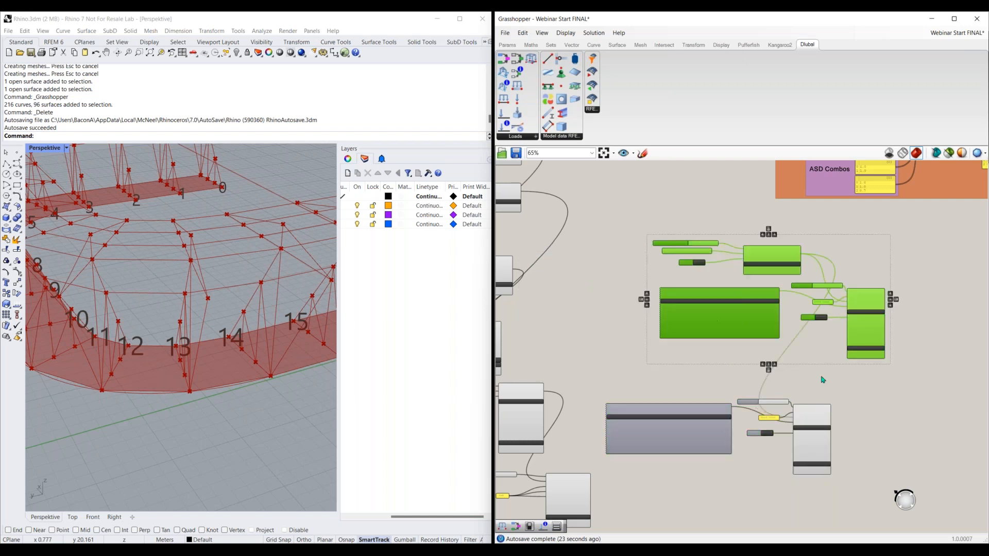
right_click_drag(714, 434, 627, 373)
left_click_drag(616, 372, 676, 355)
left_click(754, 361)
Replace the duplicated load case's number slider with a new slider set to 2, connected to its No. input
scroll(753, 361, "up", 3)
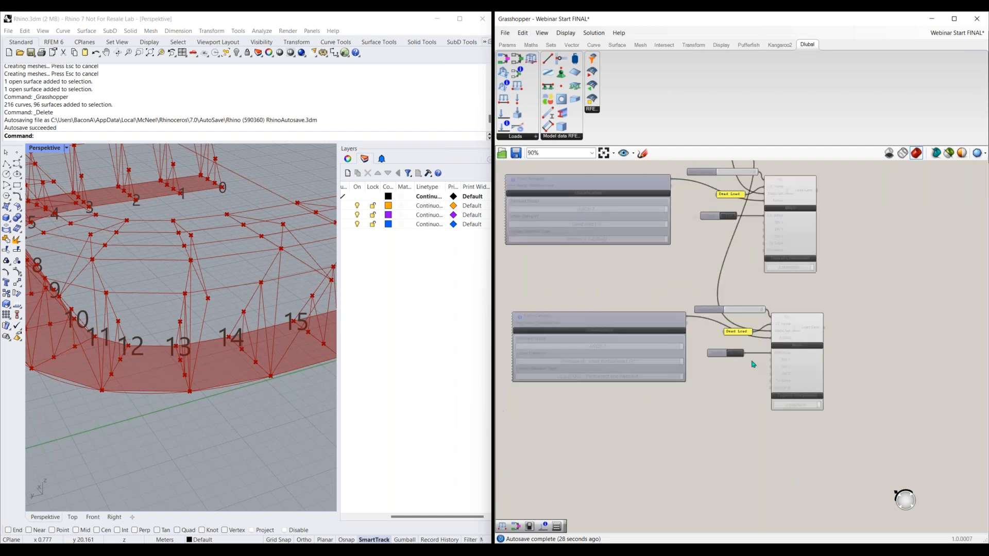
left_click(706, 305)
key("Delete")
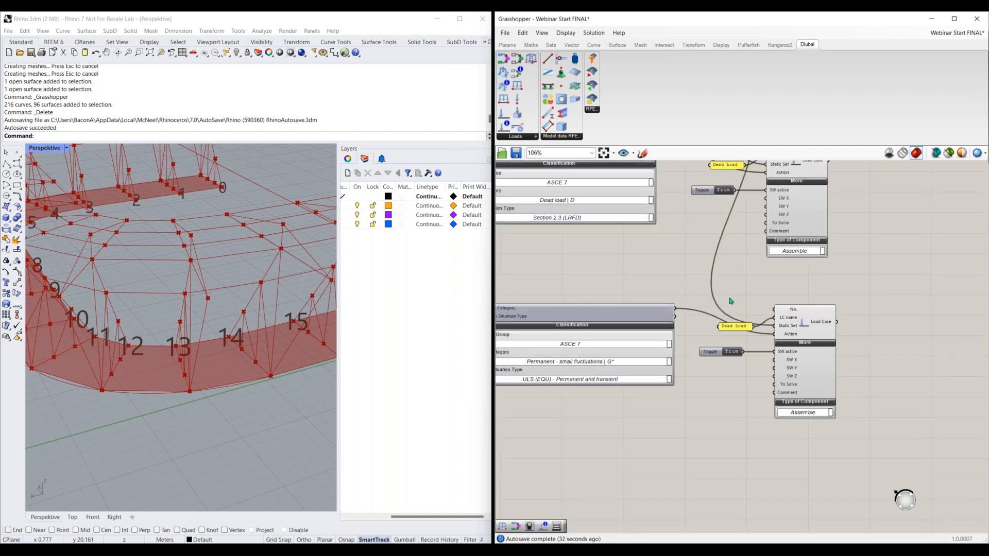
double_click(731, 301)
type("2")
key("Return")
left_click_drag(775, 310, 763, 297)
Rename the duplicated load case's panel to Live Load and set its self-weight toggle to False
double_click(733, 326)
type("Livl")
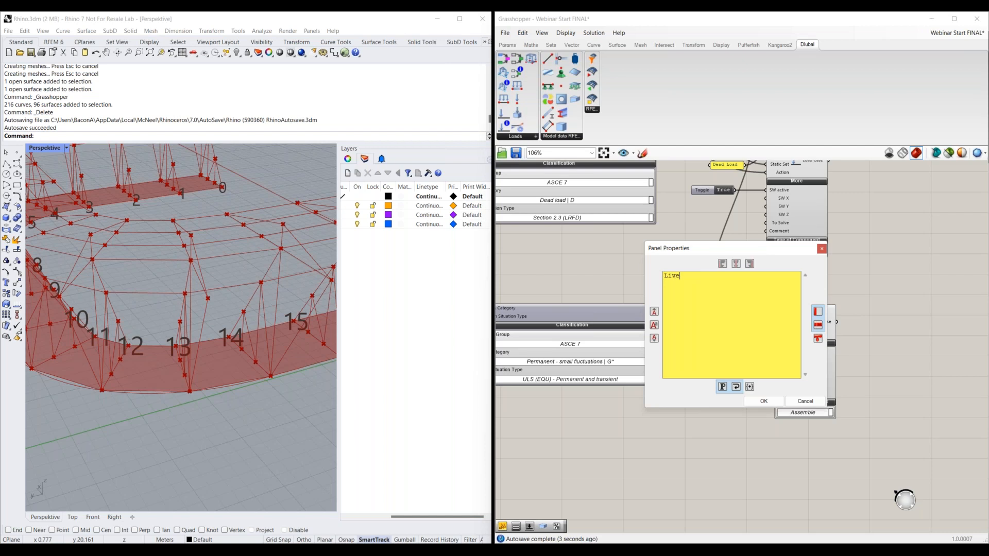
type("oad")
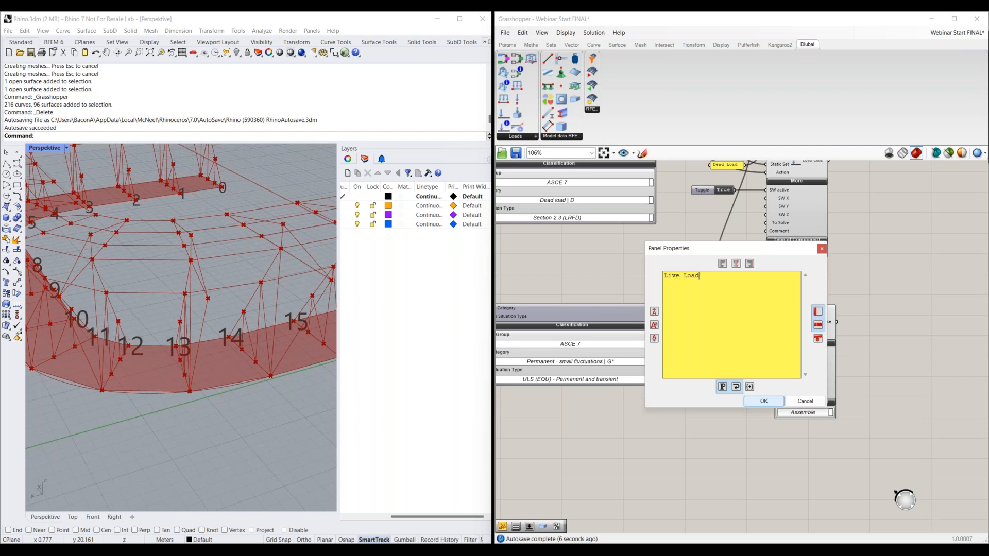
left_click(764, 402)
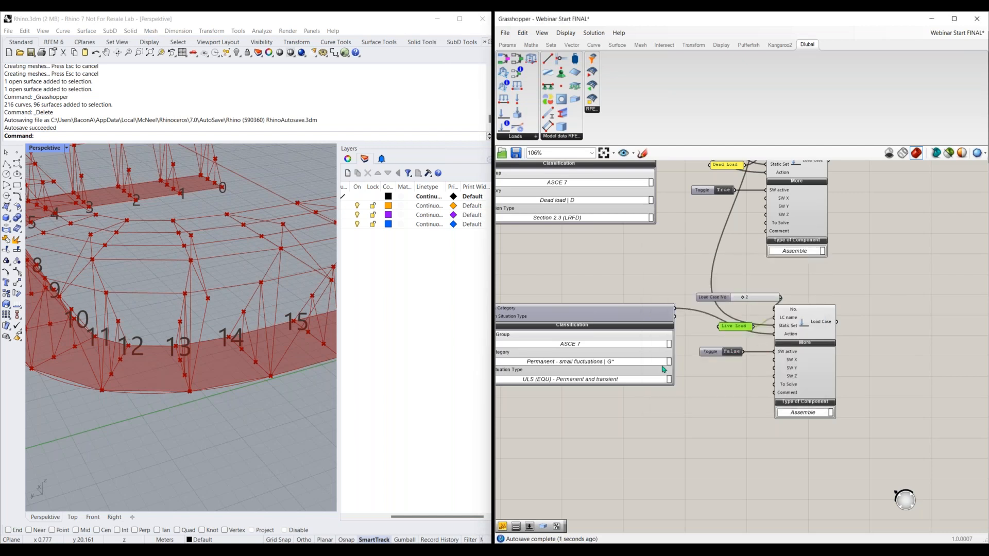
Set the action category of the duplicated Classification component to Live load | L under ASCE 7
right_click_drag(689, 391, 718, 381)
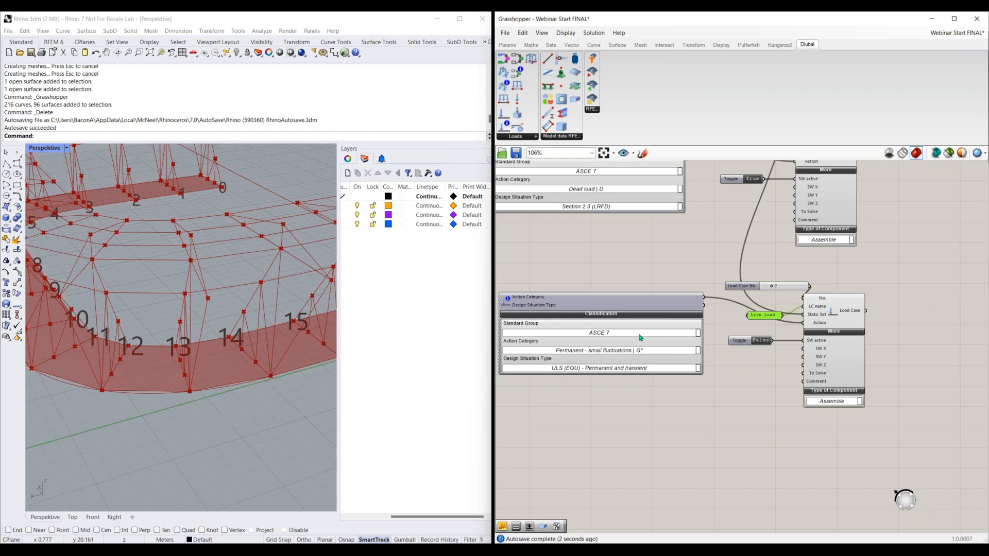
left_click(608, 351)
left_click(621, 355)
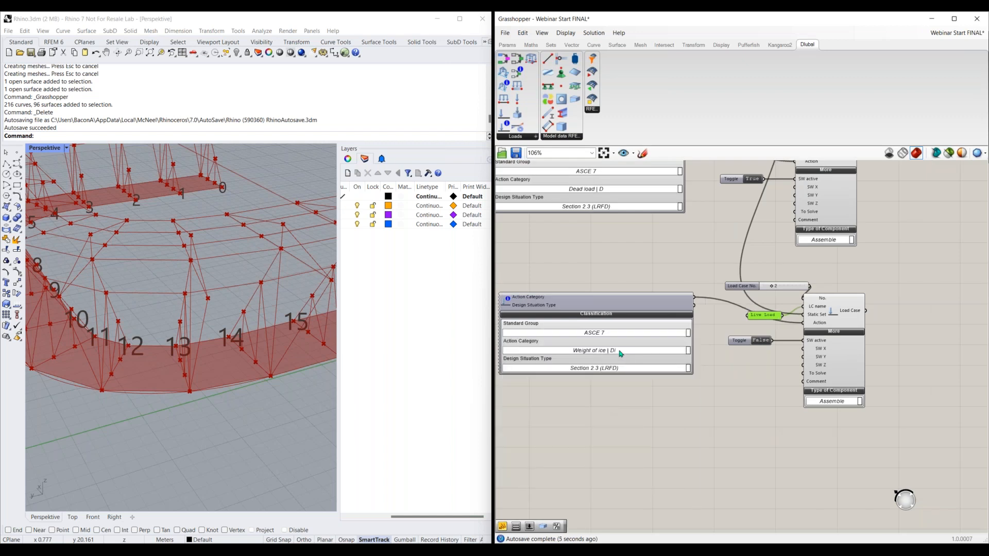
left_click(621, 354)
left_click(652, 382)
Place a Load Combination component on the canvas beyond the outputs of the two load cases
scroll(685, 398, "down", 1)
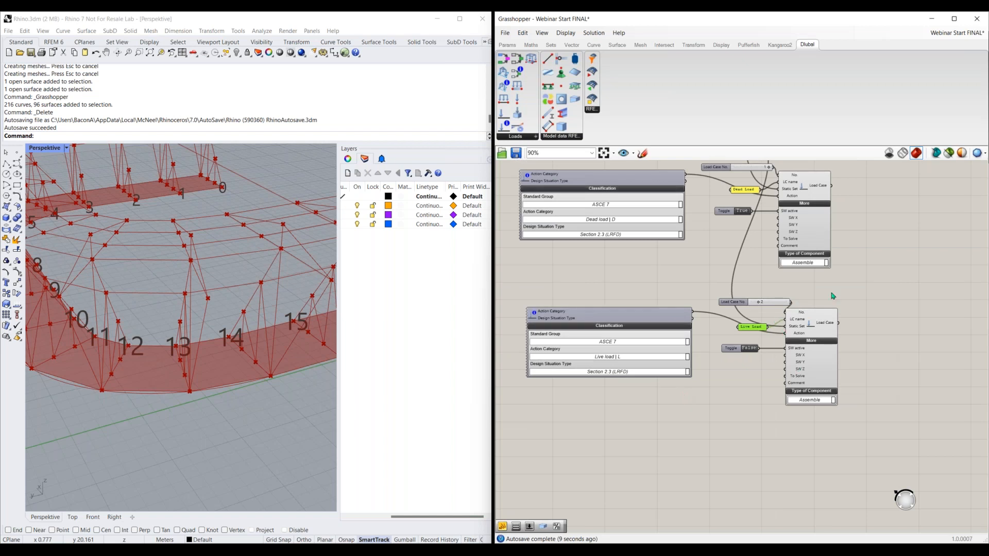
mouse_move(772, 381)
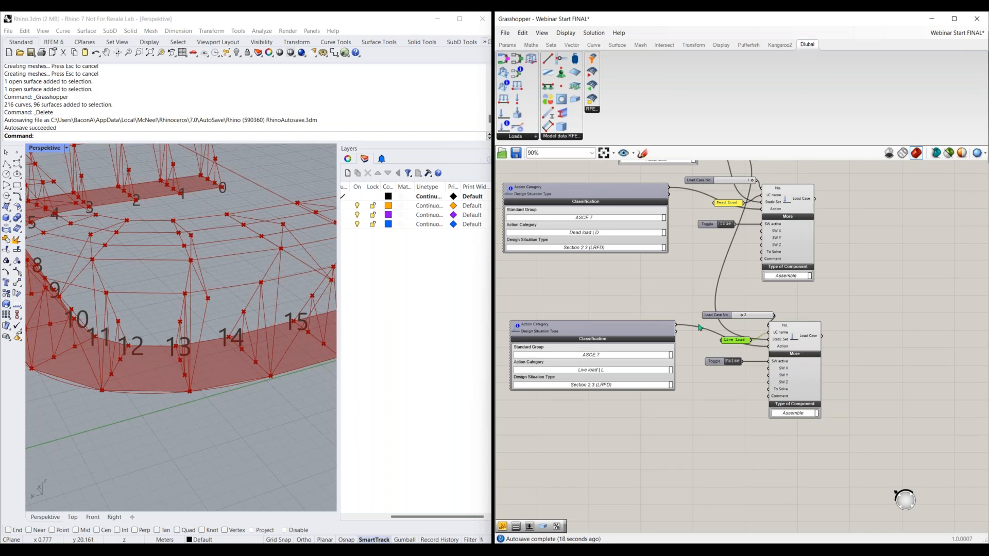
right_click_drag(755, 225, 607, 275)
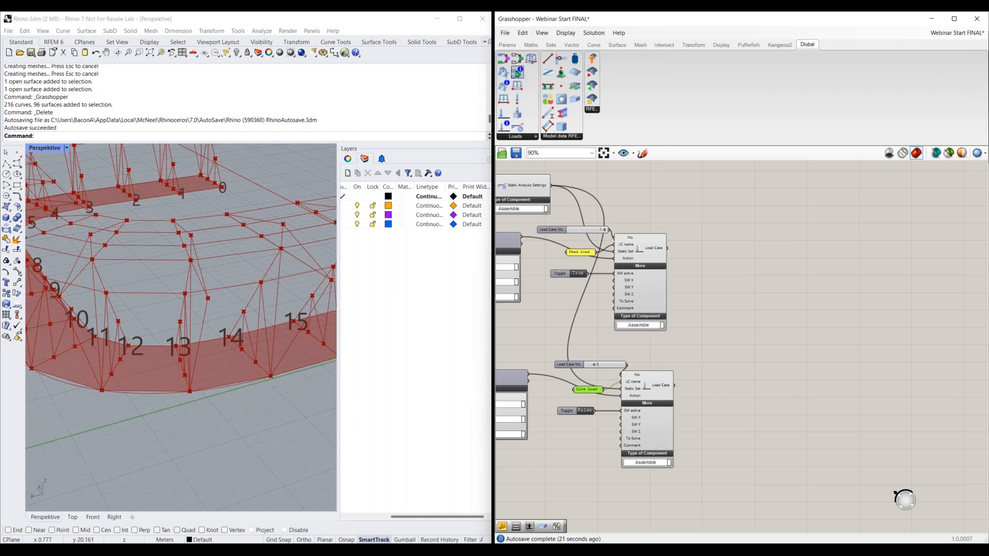
left_click_drag(517, 59, 821, 342)
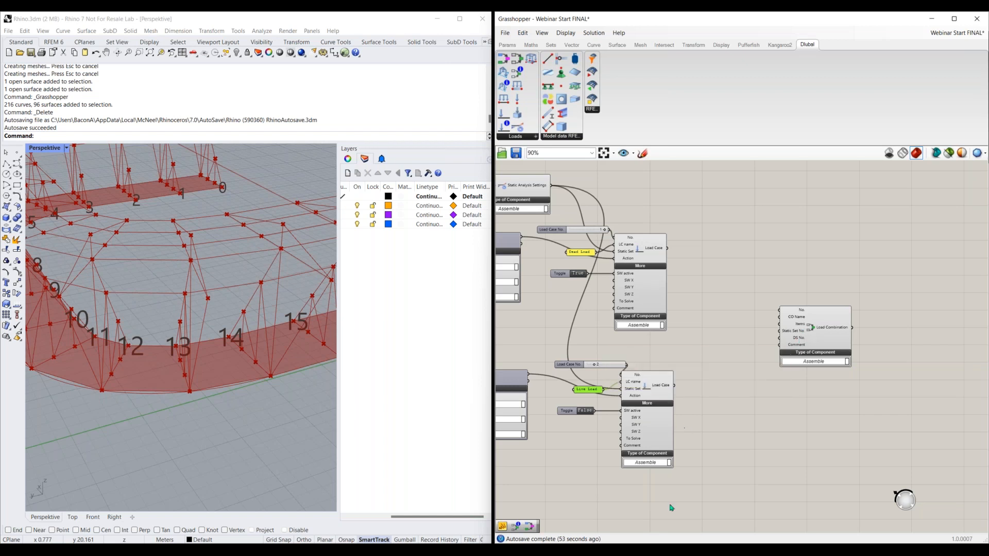
Switch to RFEM, add two design situations in Load Cases & Combinations, and set the second one's type to Section 2.4 (ASD), 1
key("alt+Tab")
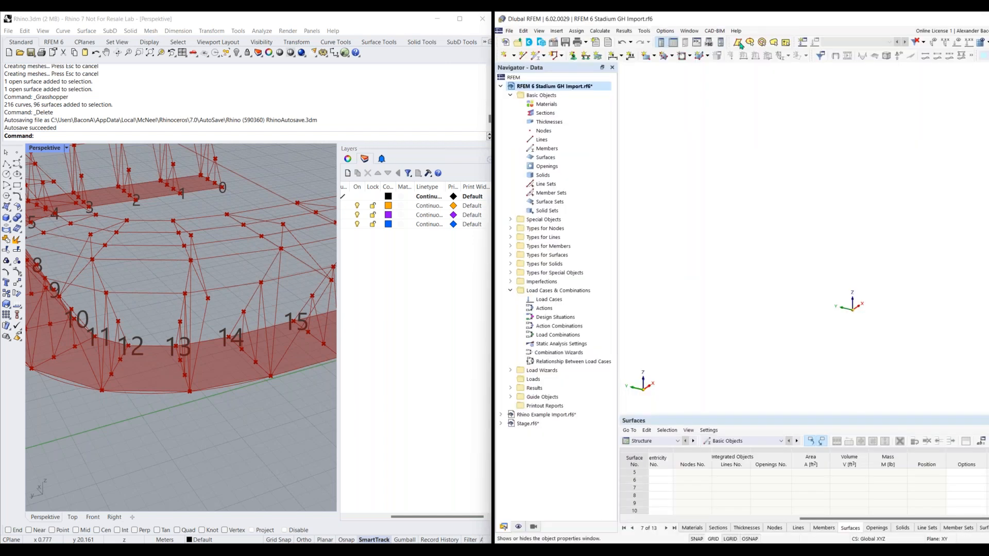
left_click(804, 43)
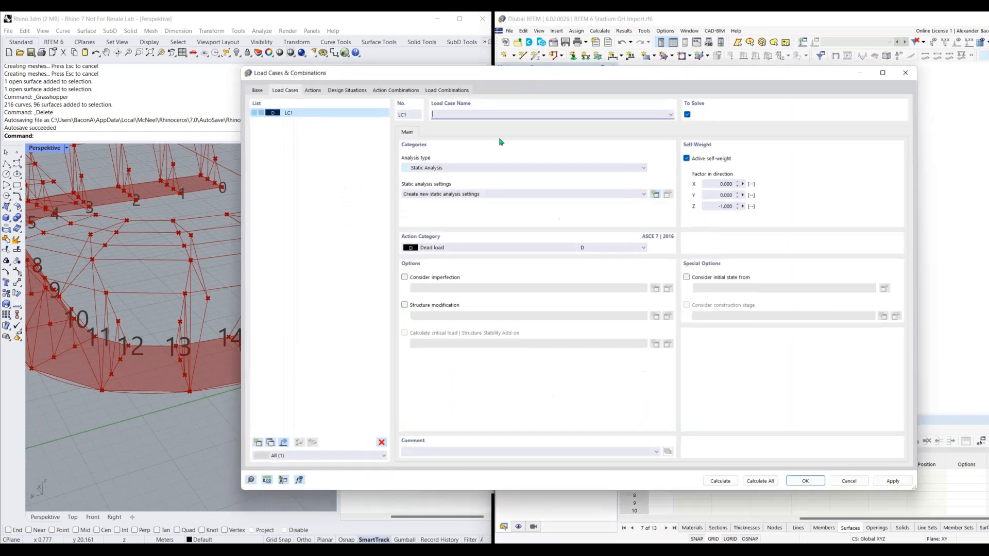
left_click(436, 91)
left_click(357, 91)
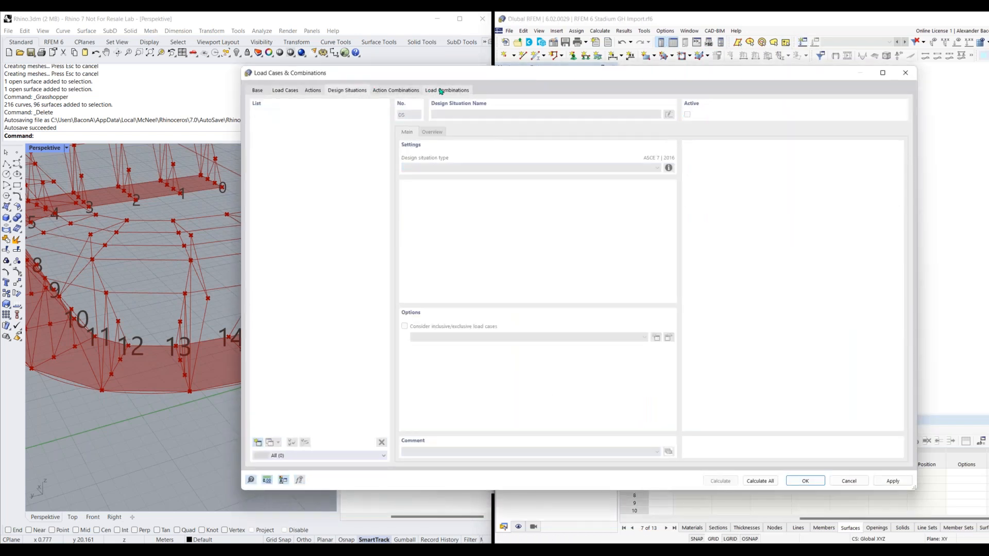
left_click(258, 442)
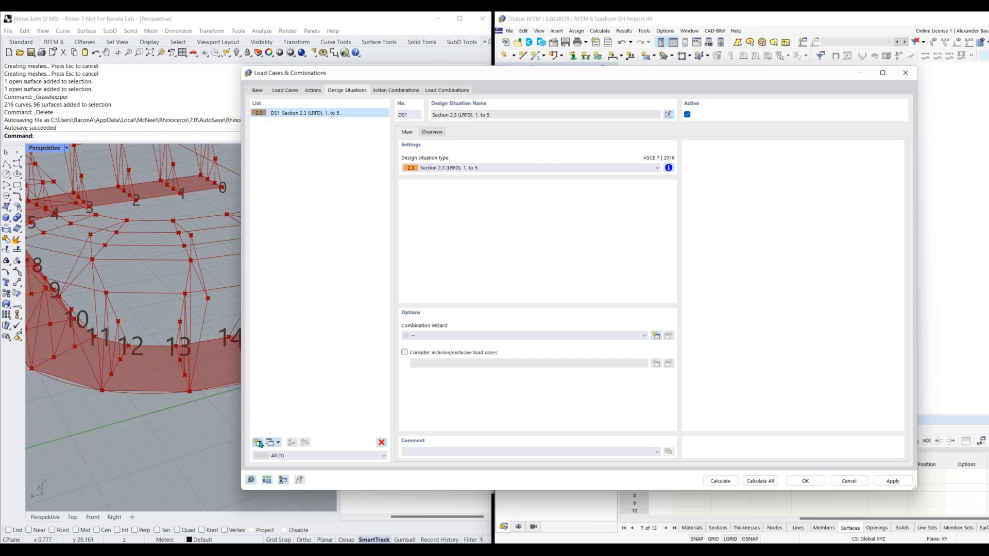
left_click(261, 444)
left_click(475, 169)
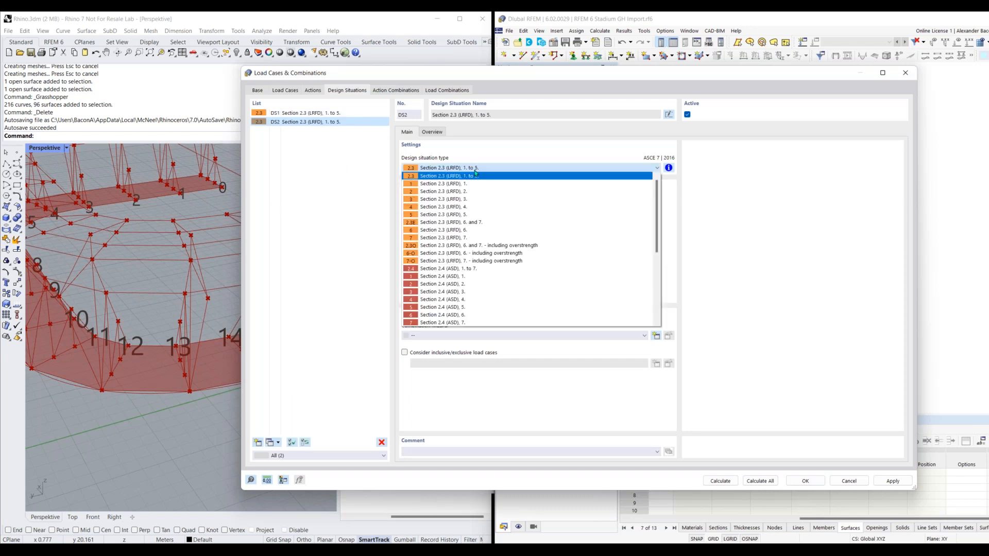
left_click(453, 276)
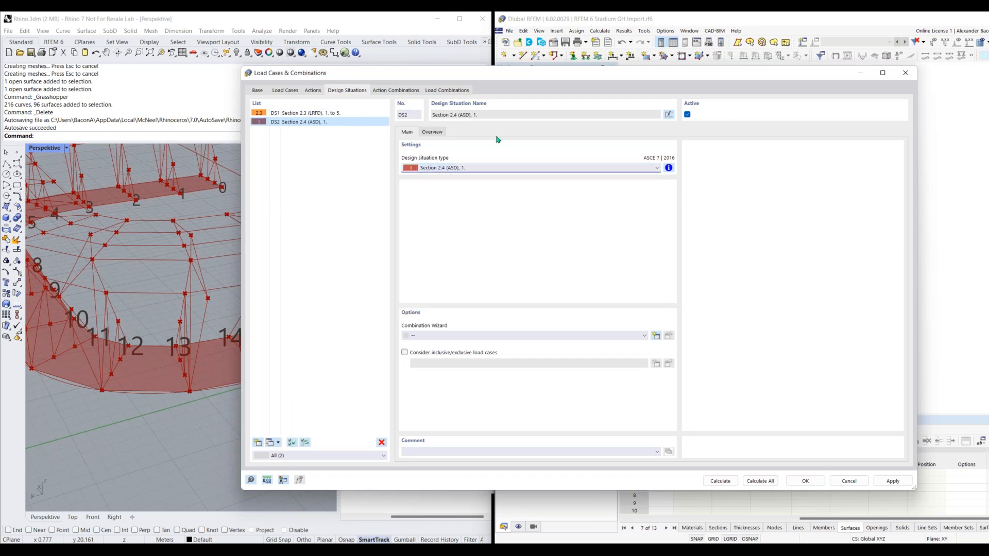
Add a load combination in RFEM and assign it to the DS1 - Section 2.3 (LRFD) design situation
left_click(309, 113)
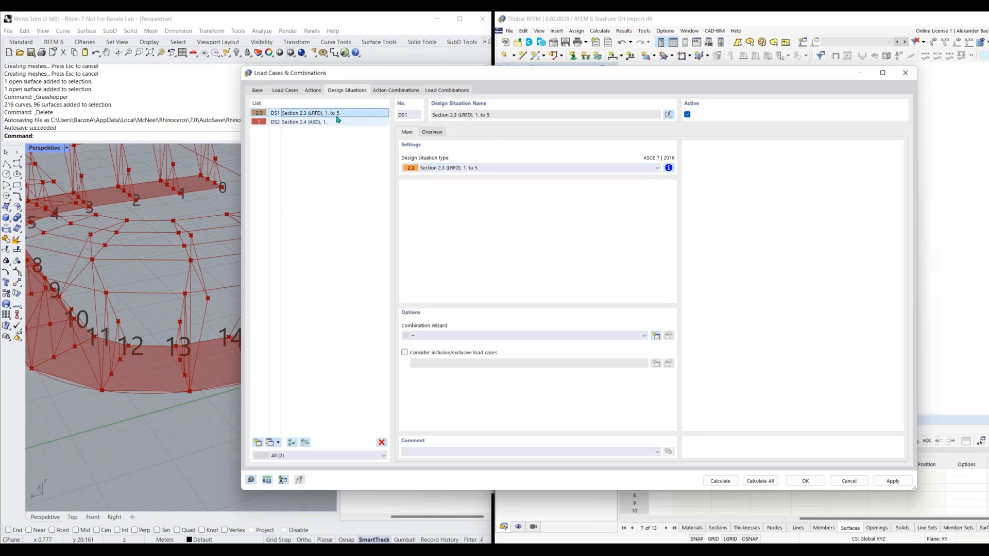
left_click(460, 90)
left_click(257, 442)
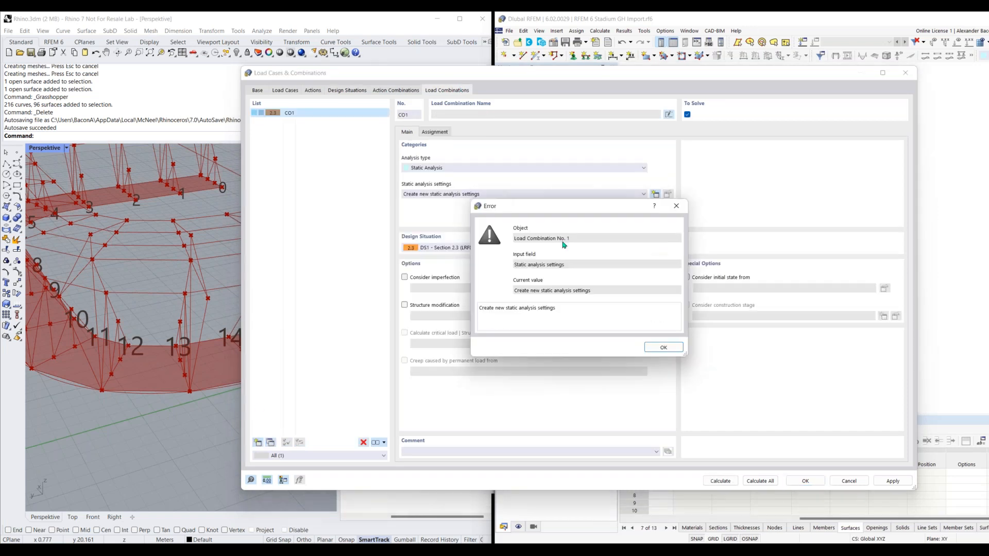
left_click(664, 347)
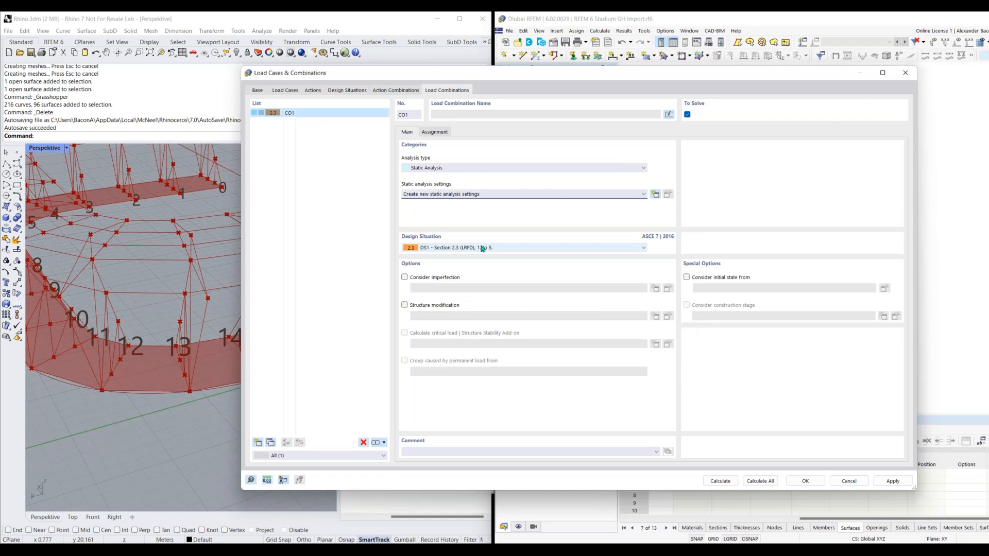
left_click(487, 249)
left_click(488, 240)
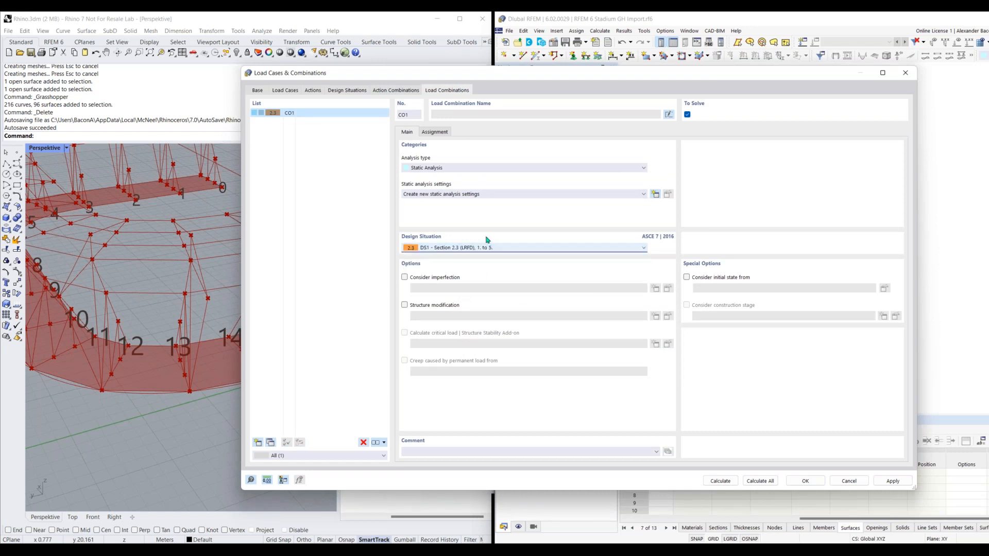
Create second-order (P-Δ) static analysis settings for the load combination and close the Load Cases & Combinations dialog
left_click(471, 196)
left_click(551, 186)
left_click(566, 200)
left_click(796, 439)
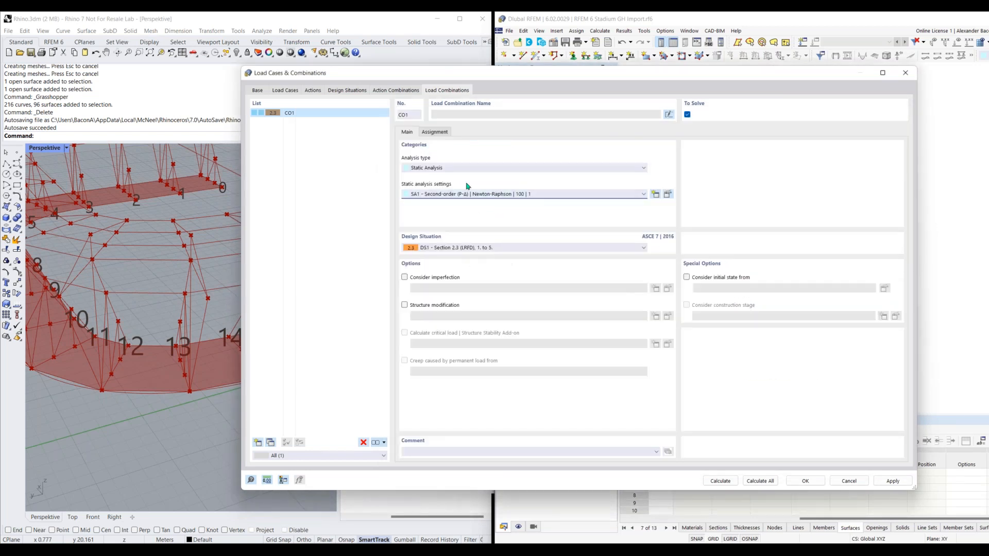
left_click(905, 75)
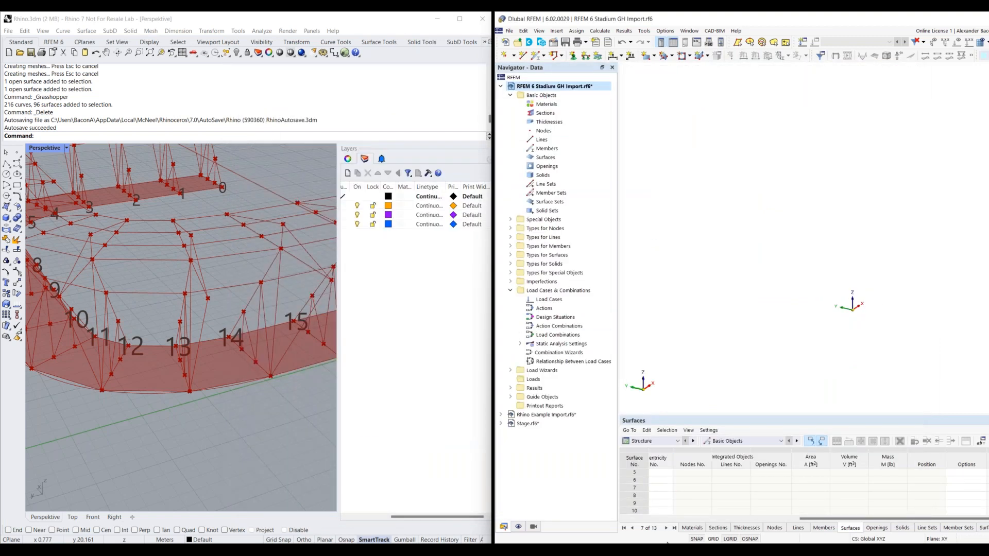
Switch to Grasshopper and place a Design Situation component above the Load Combination component
key("alt+Tab")
mouse_move(752, 266)
right_mouse_down()
mouse_move(758, 281)
mouse_move(777, 265)
mouse_move(756, 272)
right_mouse_up()
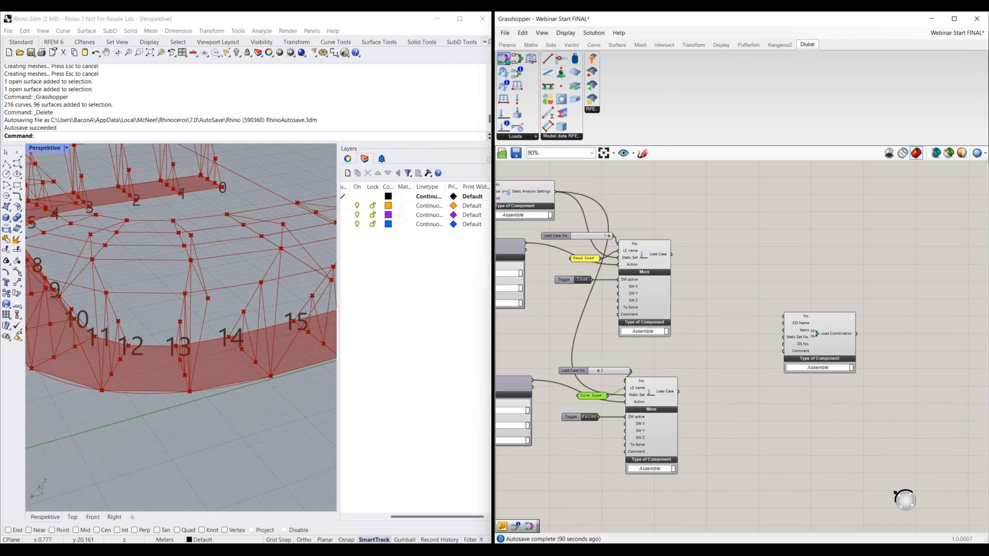
left_click_drag(507, 61, 798, 224)
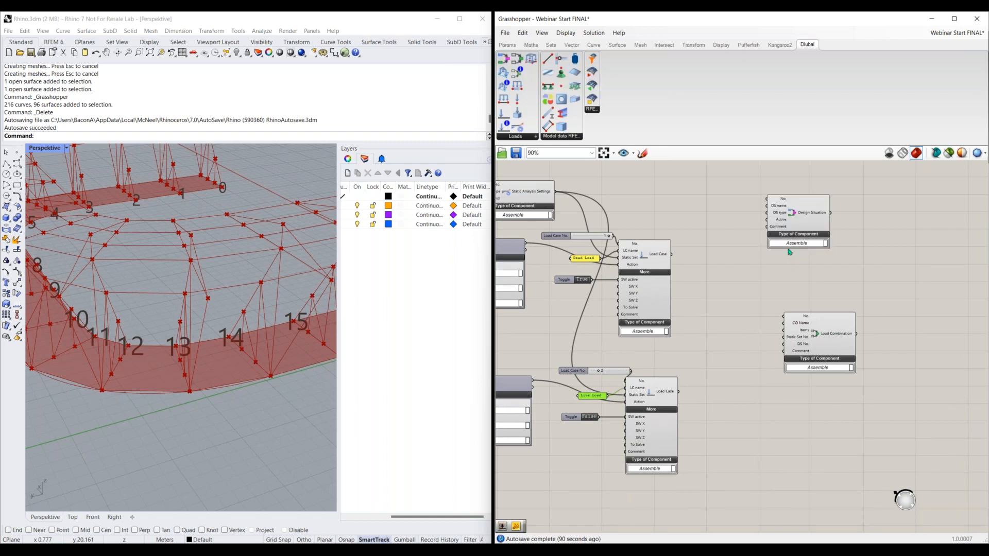
Add an Object number slider set to 1 and connect it to the Design Situation's No. input
scroll(806, 221, "up", 4)
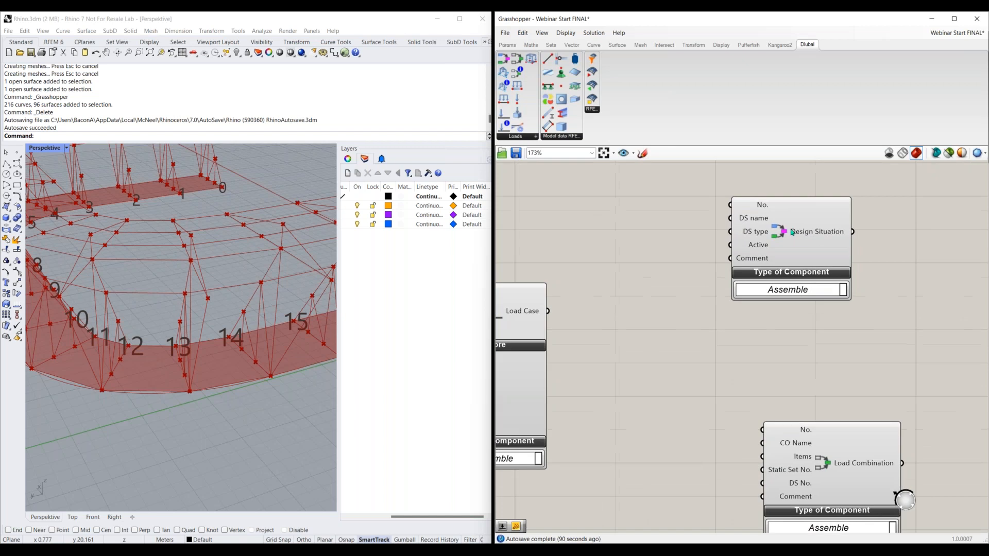
double_click(659, 195)
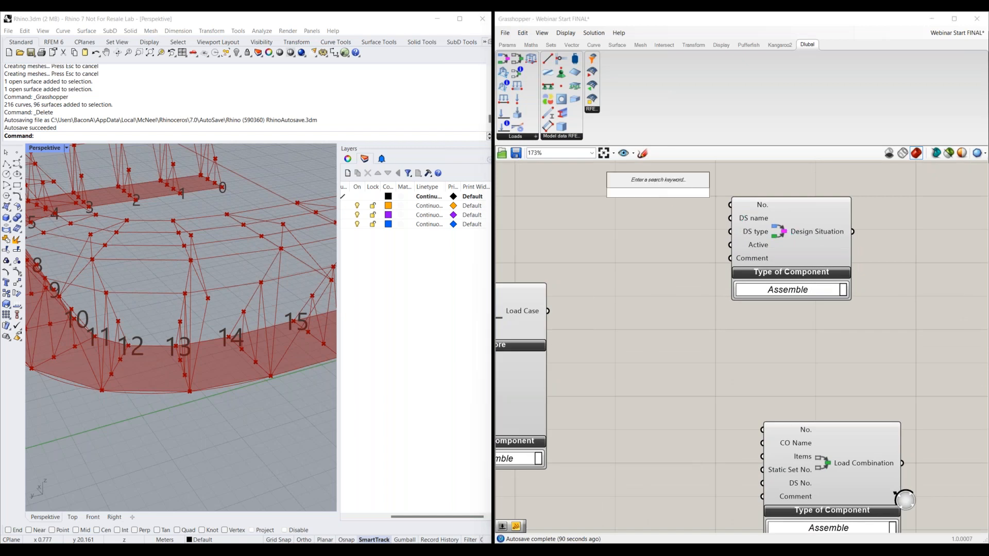
type("slider")
left_click(688, 197)
left_click_drag(693, 193, 730, 205)
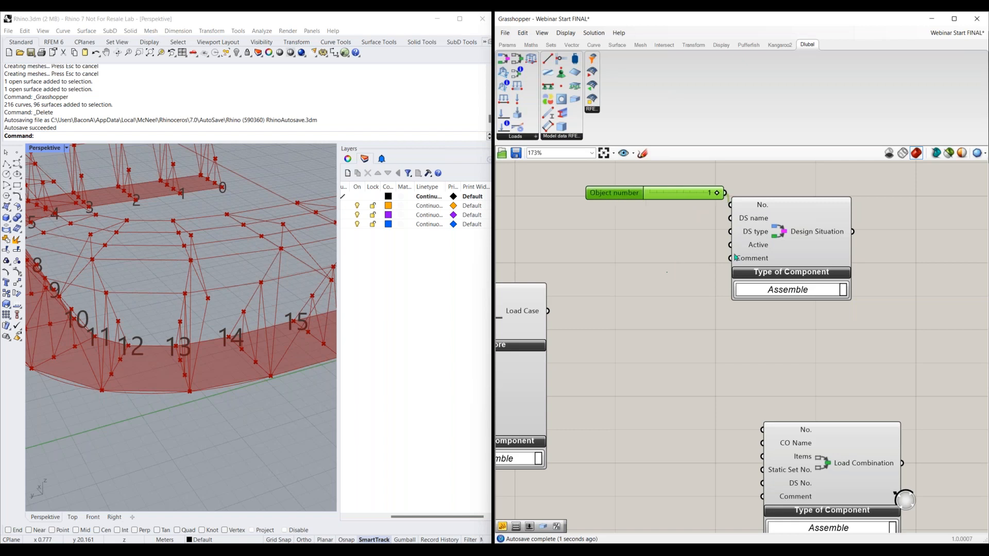
Add a text panel reading LRFD, connect it to the Design Situation's DS name input, and align it with that input
double_click(663, 213)
type("LRFD")
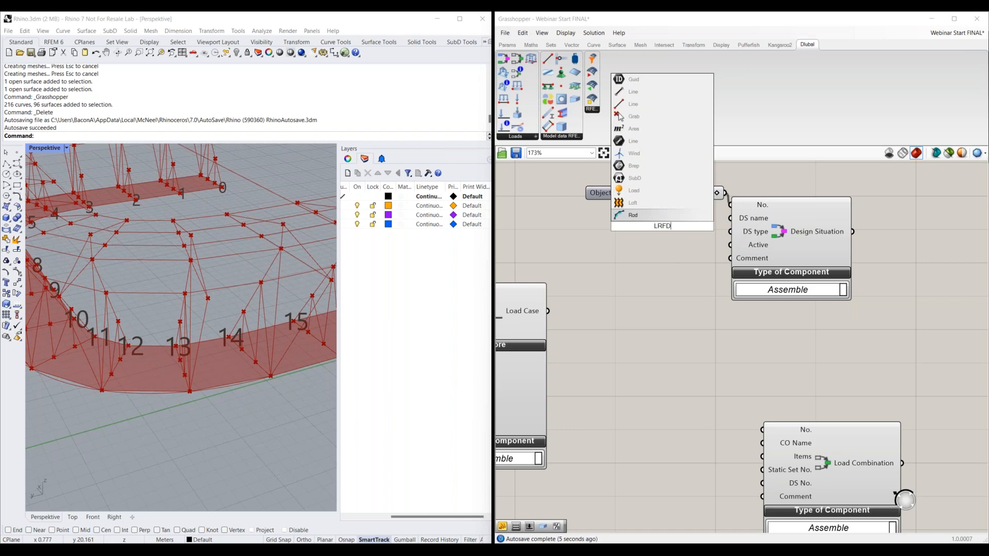
key("BackSpace")
key("BackSpace")
key("BackSpace")
key("BackSpace")
type("\"LRFD")
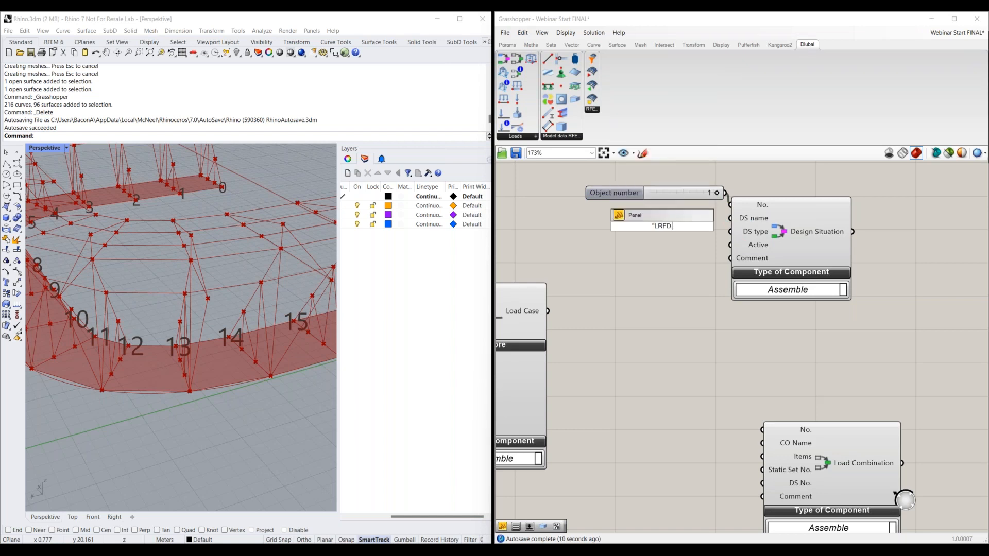
key("Return")
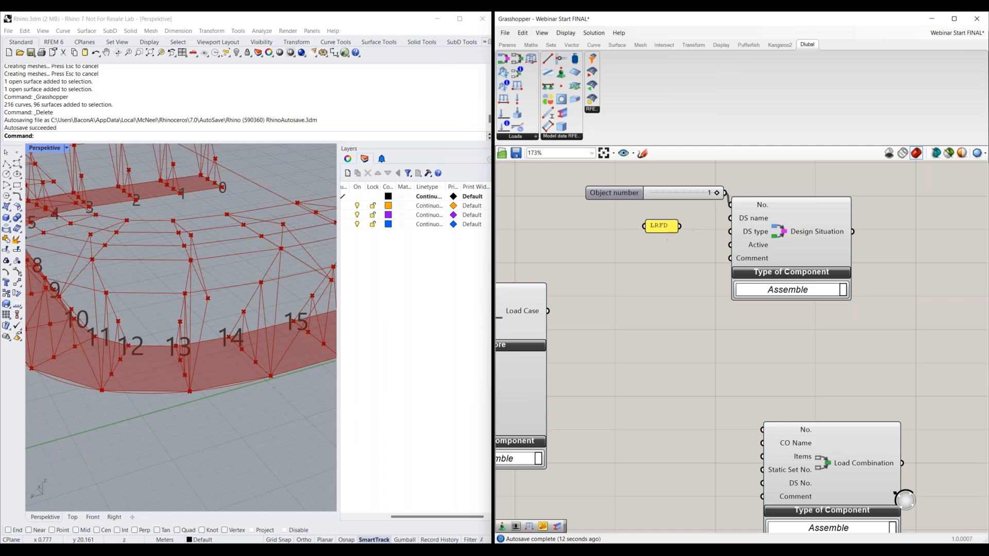
left_click_drag(680, 226, 731, 218)
left_click_drag(655, 222, 642, 214)
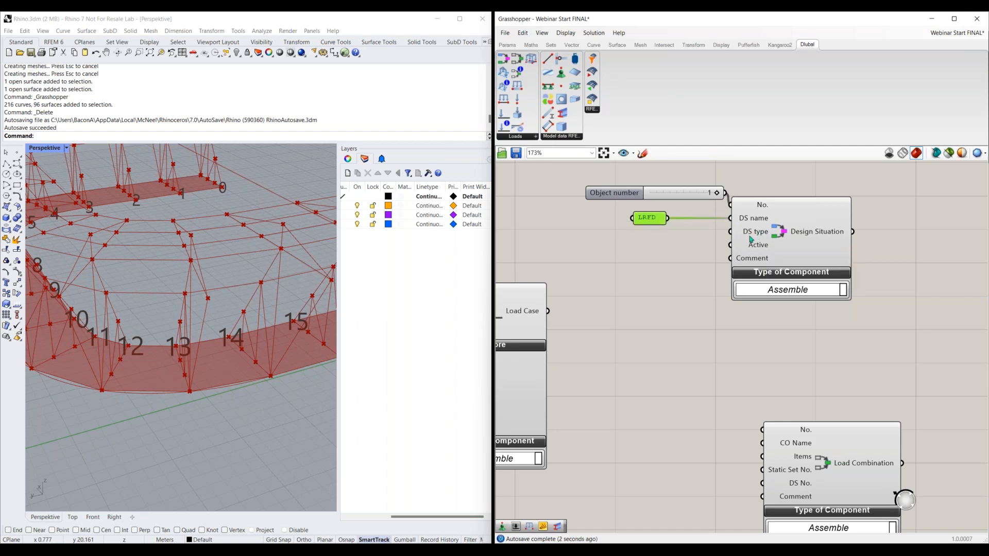
Place a Classification component above the Design Situation's inputs and expand its settings
scroll(691, 277, "down", 1)
right_click_drag(690, 276, 618, 374)
left_click(808, 285)
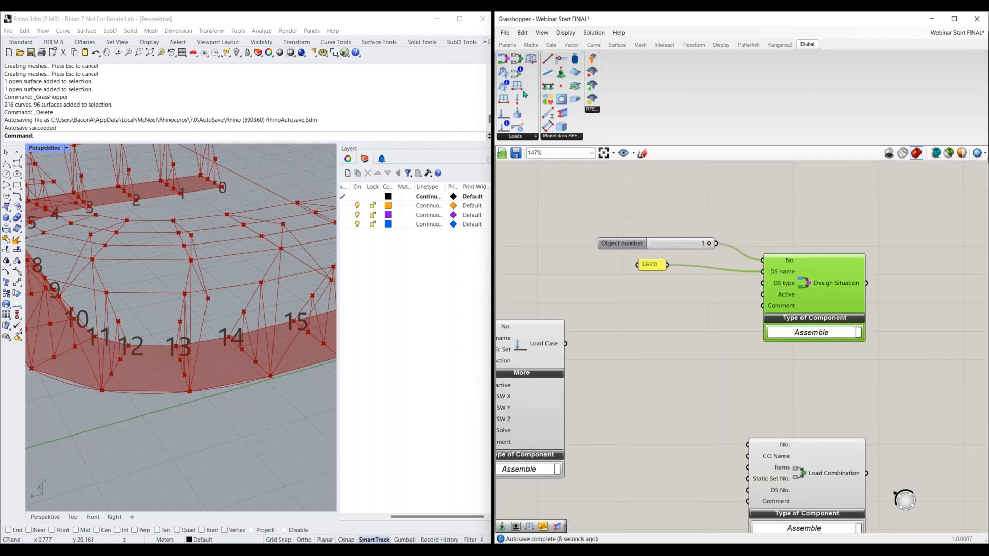
left_click_drag(506, 129, 587, 201)
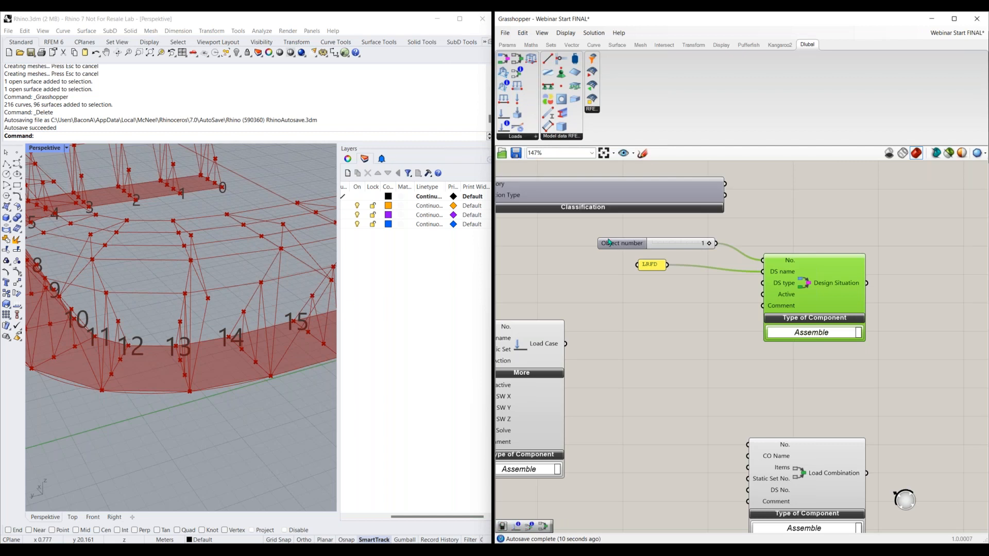
scroll(611, 242, "down", 1)
right_click_drag(640, 236, 686, 238)
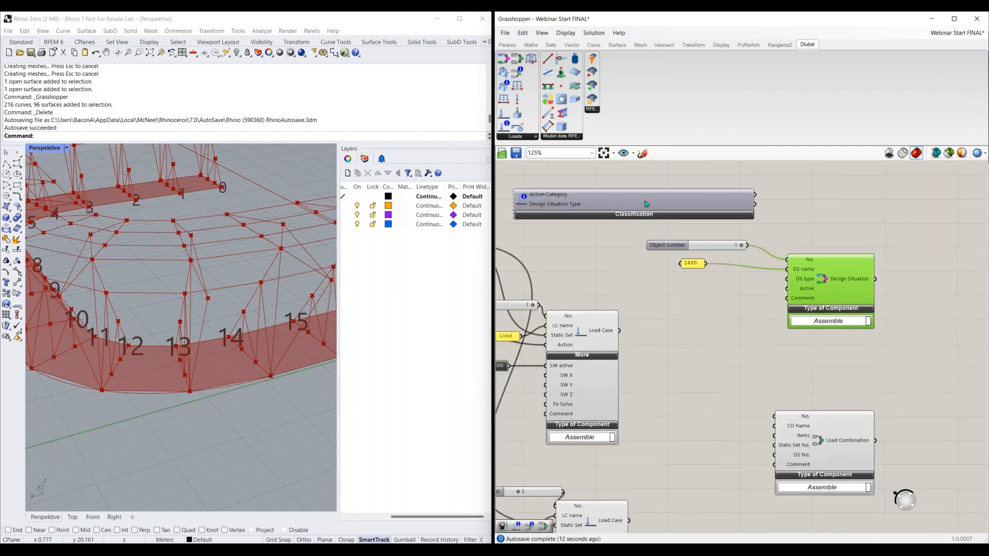
left_click_drag(647, 204, 661, 195)
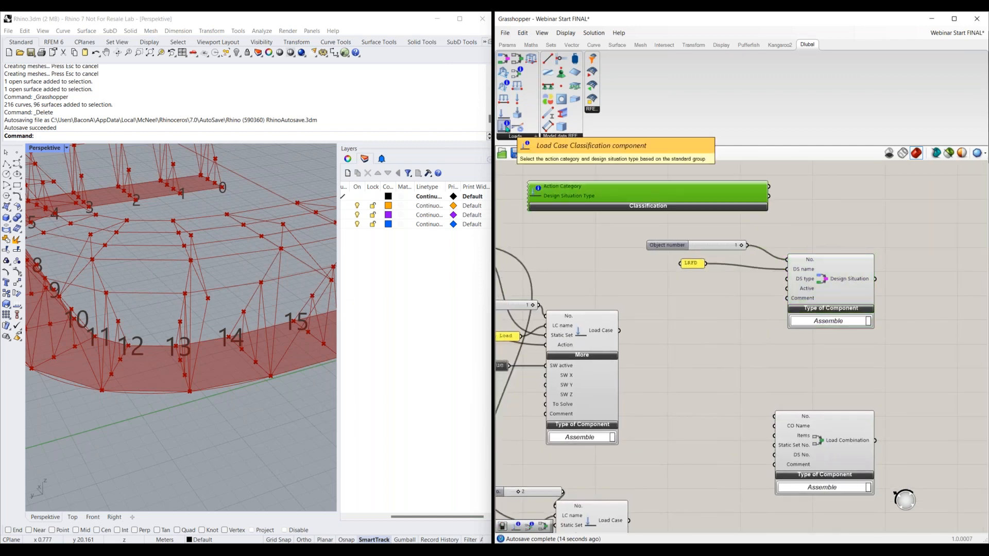
left_click(644, 206)
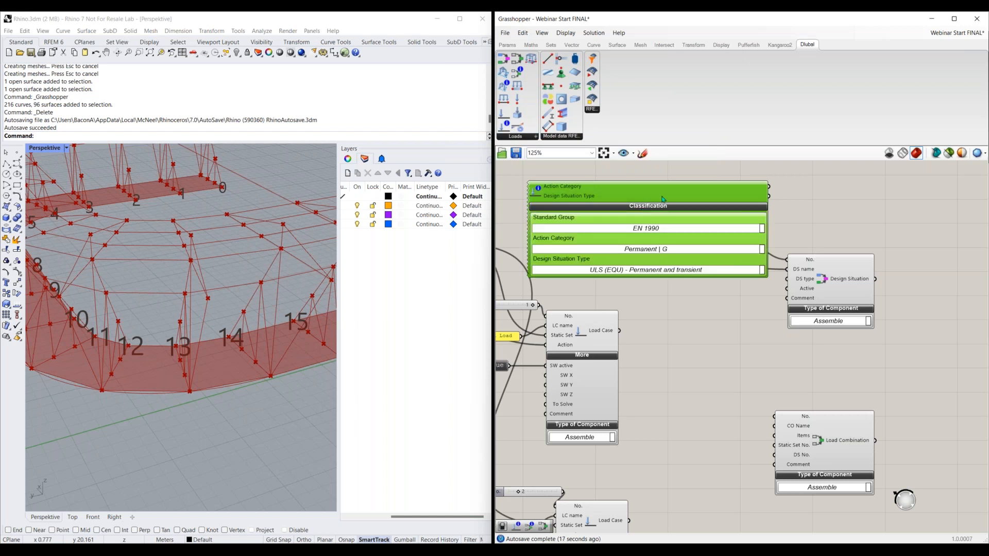
Set the new Classification component to standard group ASCE 7 with design situation type Section 2.3 (LRFD)
left_click(668, 229)
left_click(675, 316)
right_click(675, 316)
left_click(676, 315)
scroll(669, 317, "down", 2)
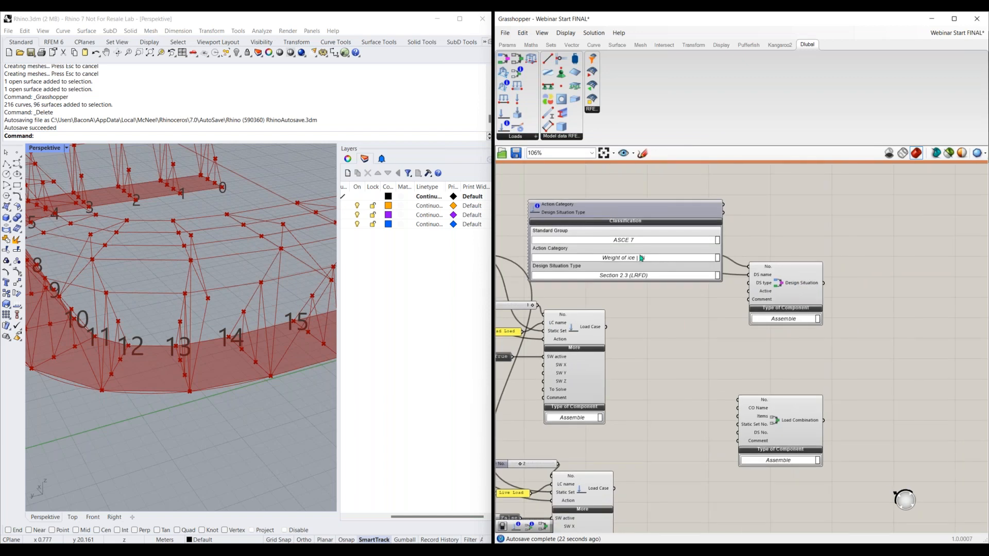
left_click(630, 278)
left_click(630, 279)
Connect the Classification's Design Situation Type output to the DS type input and space the components apart
left_click_drag(672, 201, 659, 321)
left_click_drag(823, 231, 624, 329)
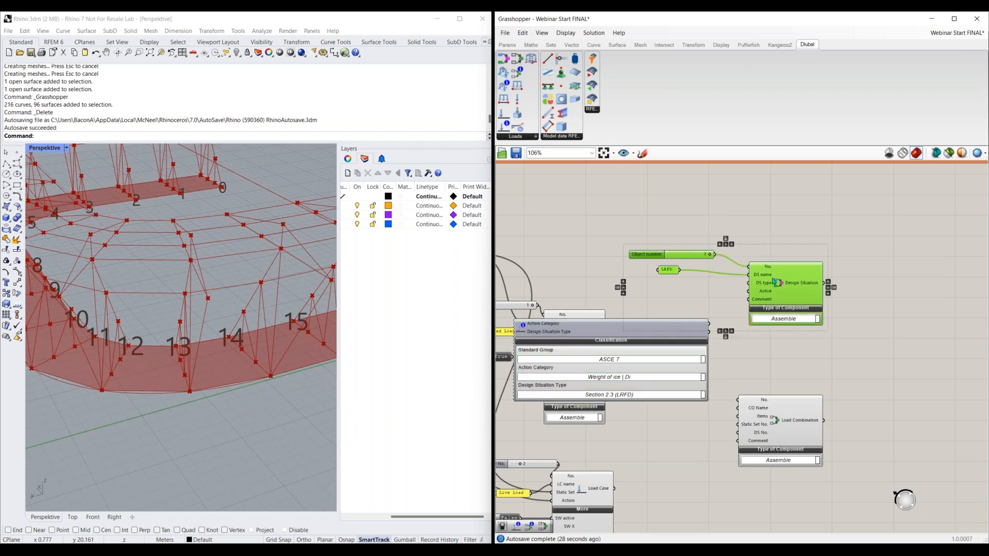
left_click_drag(776, 281, 891, 282)
left_click_drag(703, 334, 863, 287)
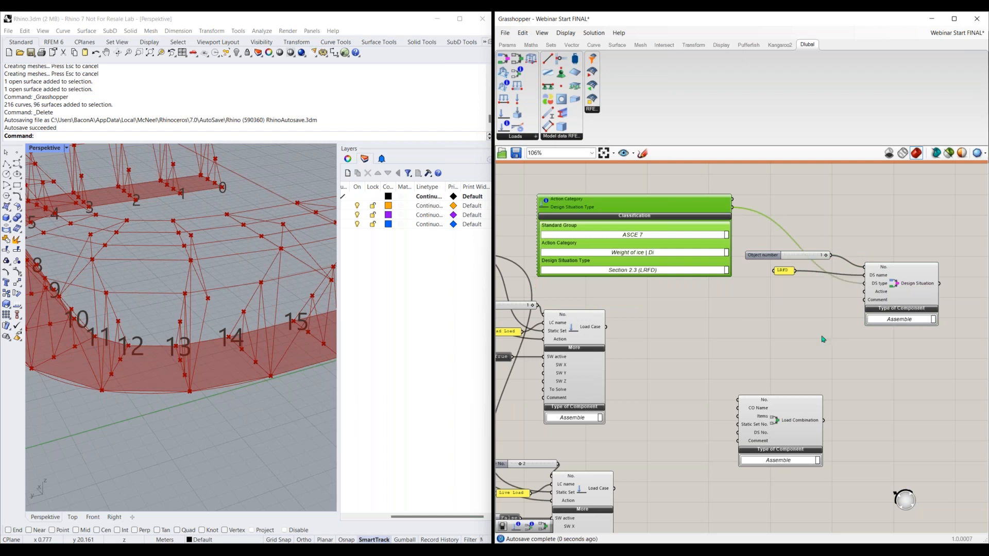
Connect the Design Situation output to the Load Combination's DS No. input and move the Load Combination beyond the Design Situation
right_click_drag(819, 273, 730, 262)
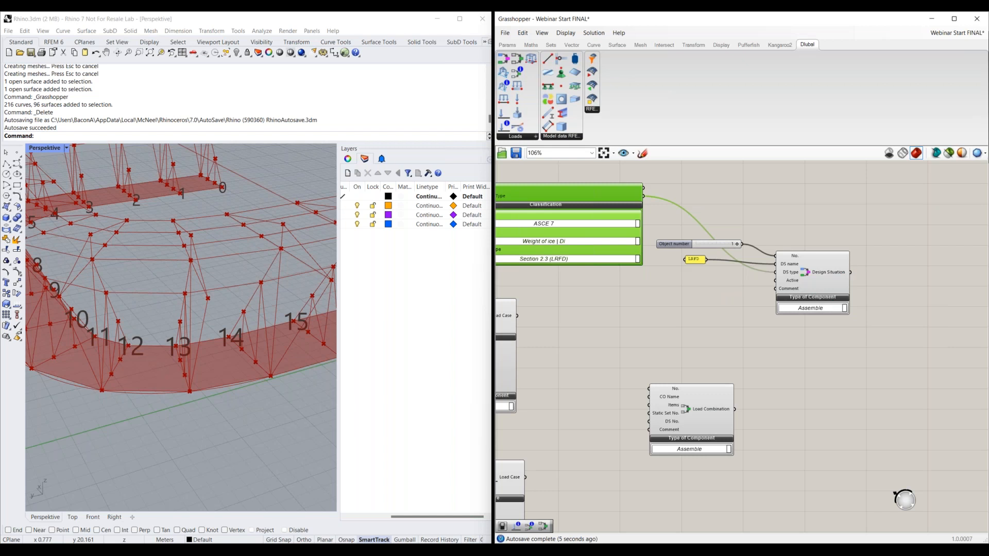
left_click_drag(851, 273, 649, 423)
left_click_drag(711, 407, 925, 378)
right_click_drag(884, 392, 773, 370)
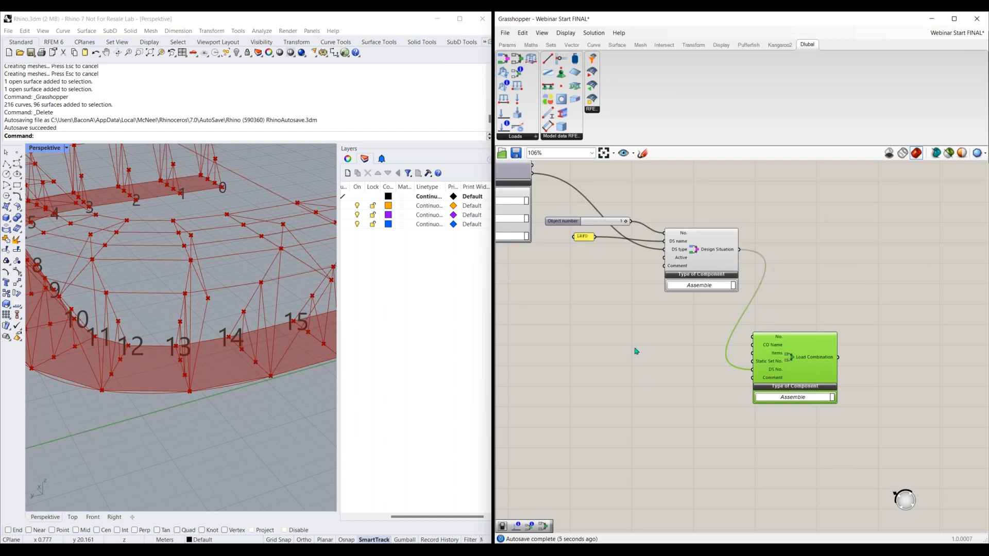
Duplicate the Static Analysis Settings component with its slider, analysis type list and toggle, and place the copy above the Design Situation
scroll(807, 364, "down", 3)
right_click_drag(791, 340, 975, 356)
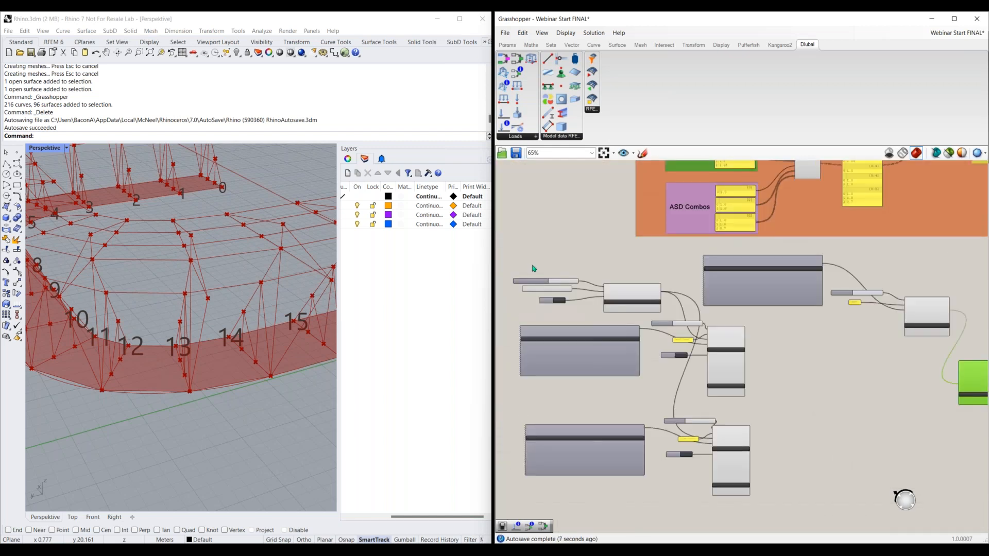
scroll(532, 266, "up", 3)
left_click_drag(703, 263, 516, 344)
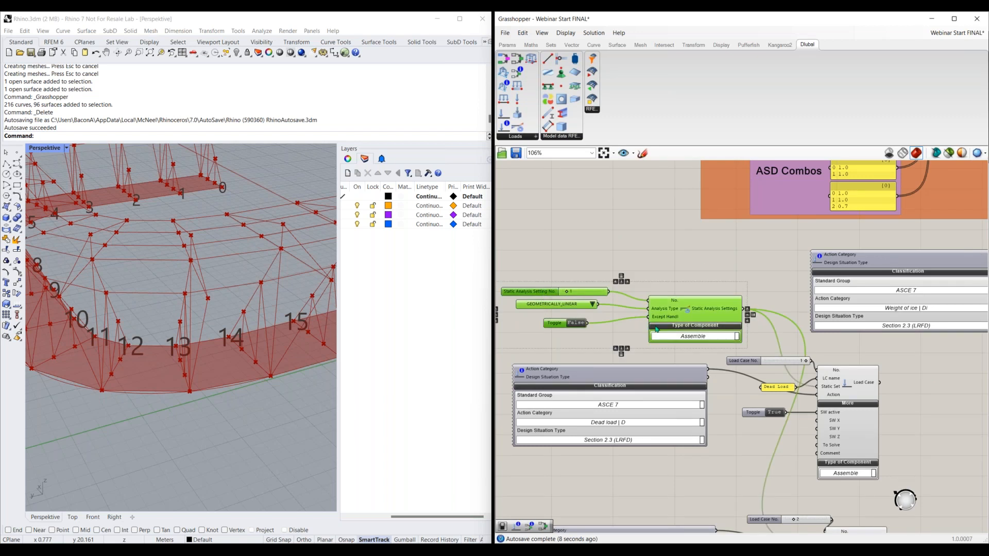
scroll(863, 361, "down", 2)
right_click_drag(863, 361, 624, 354)
right_click_drag(851, 398, 694, 411)
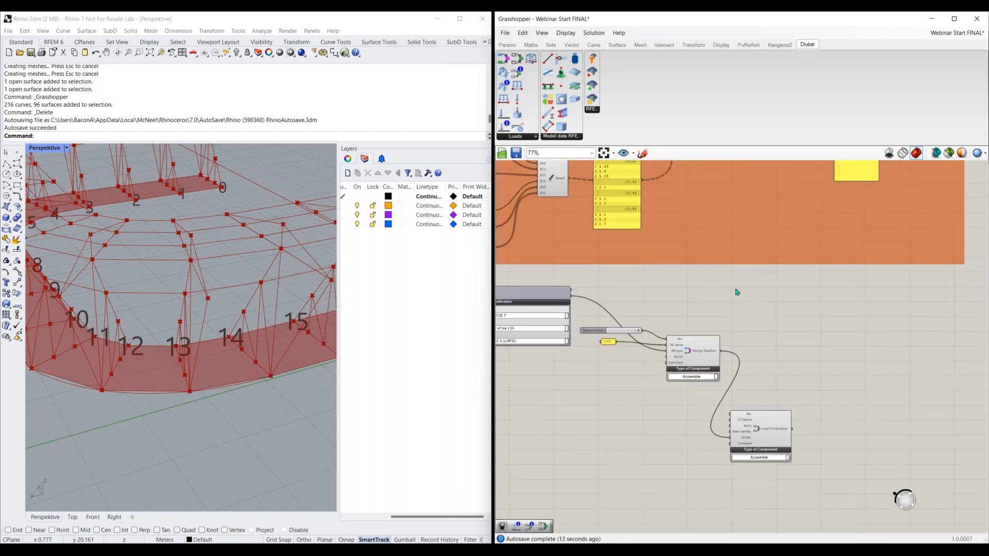
right_click_drag(650, 338, 815, 311)
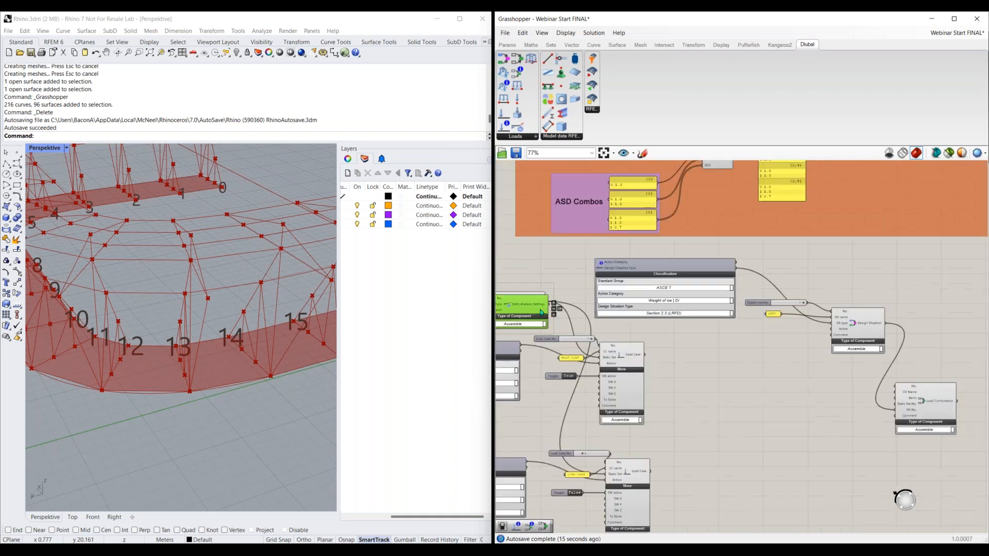
key("ctrl+v")
left_click_drag(766, 300, 921, 280)
right_click_drag(834, 279, 764, 305)
Set the duplicated analysis type to SECOND_ORDER_P_DELTA and connect its Static Analysis Settings to the Load Combination's Static Set No. input
left_click(769, 292)
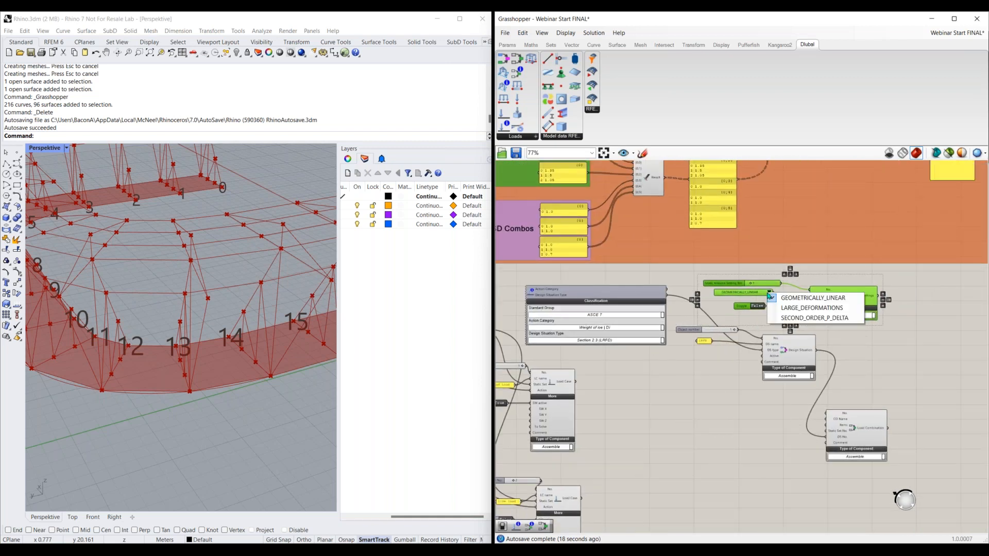
left_click(795, 318)
left_click(881, 301)
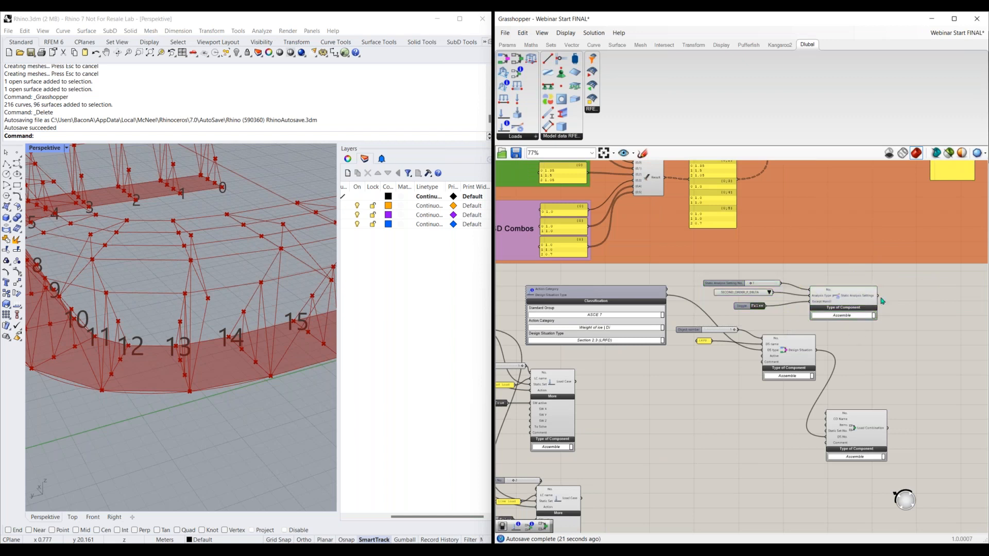
left_click_drag(879, 297, 820, 442)
Add a Load Combination Items component beside the Load Combination component, below the Design Situation
scroll(869, 486, "up", 3)
right_click_drag(767, 434, 735, 428)
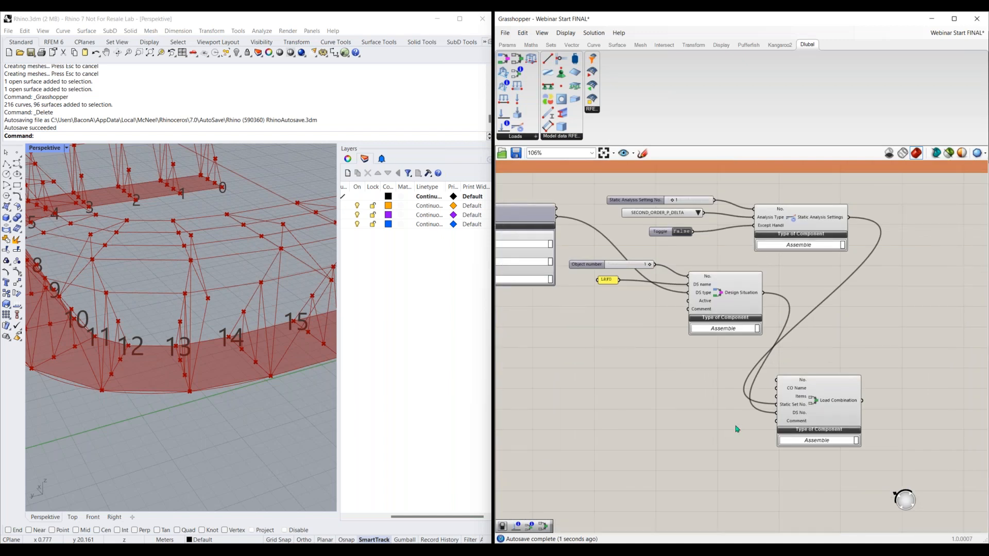
scroll(735, 428, "up", 1)
right_click_drag(826, 385, 791, 381)
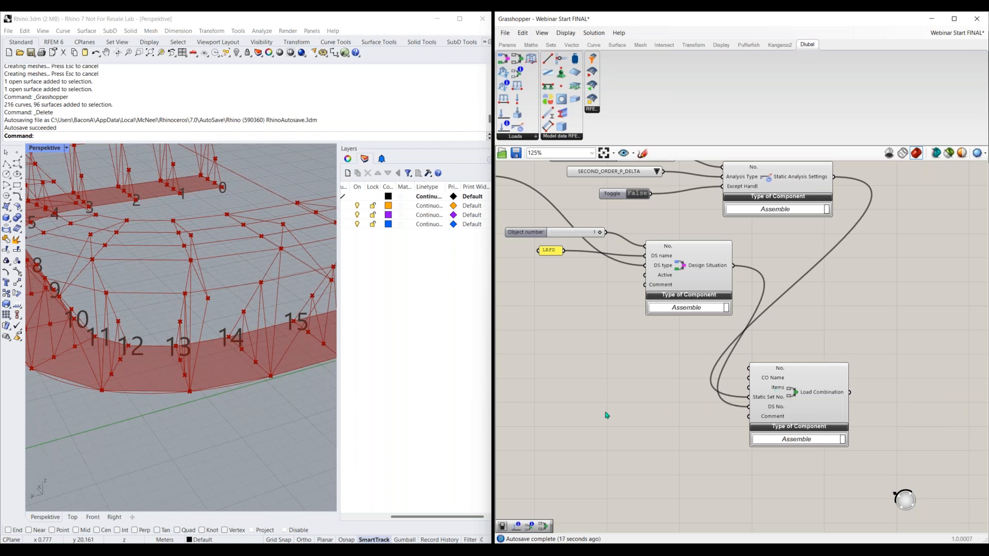
right_click_drag(607, 416, 692, 406)
scroll(691, 406, "down", 1)
double_click(671, 399)
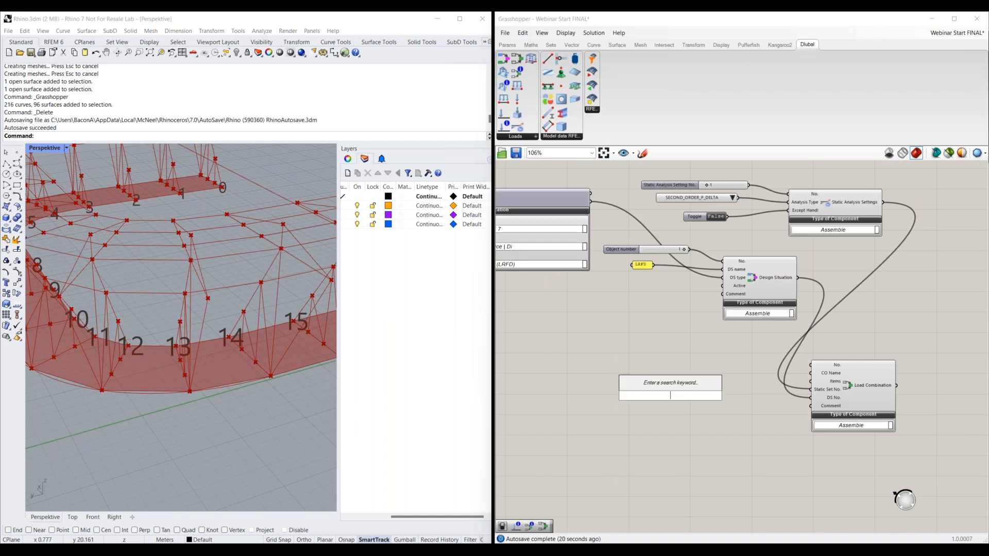
type("load")
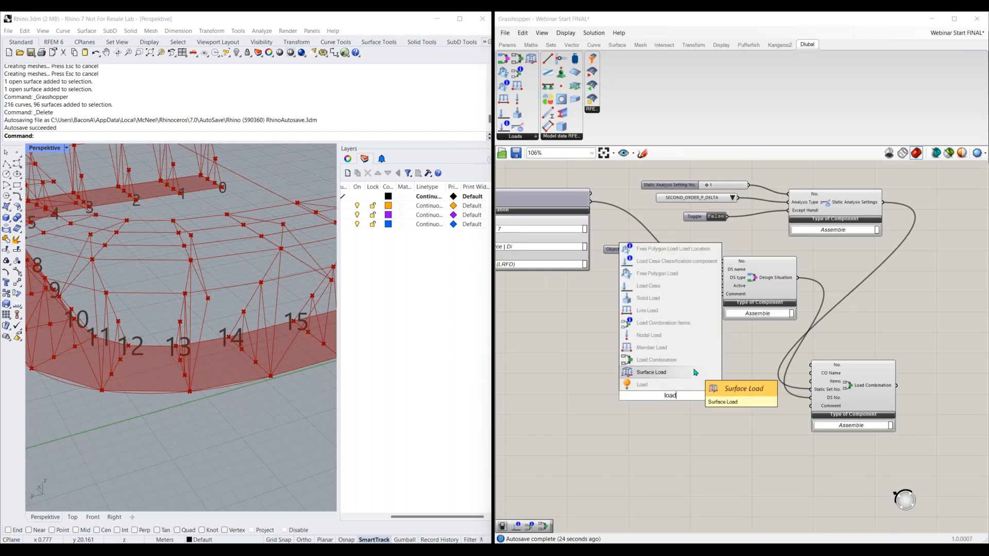
type(" comb")
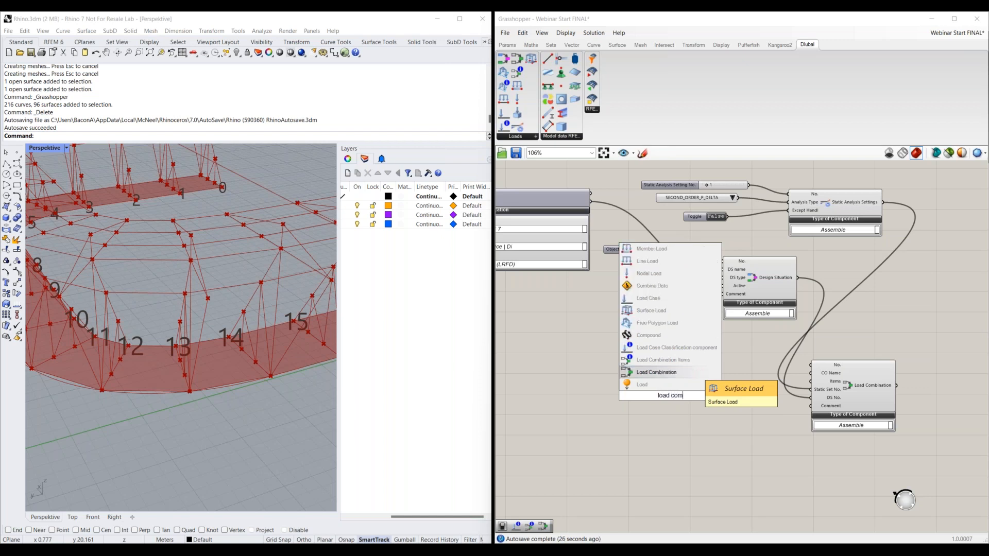
left_click(685, 372)
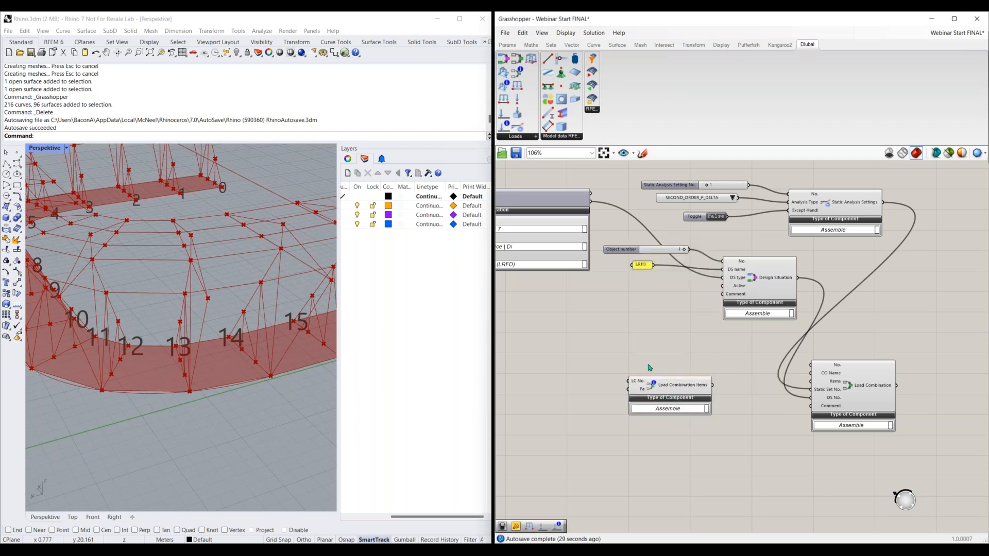
scroll(651, 368, "up", 3)
scroll(758, 386, "up", 3)
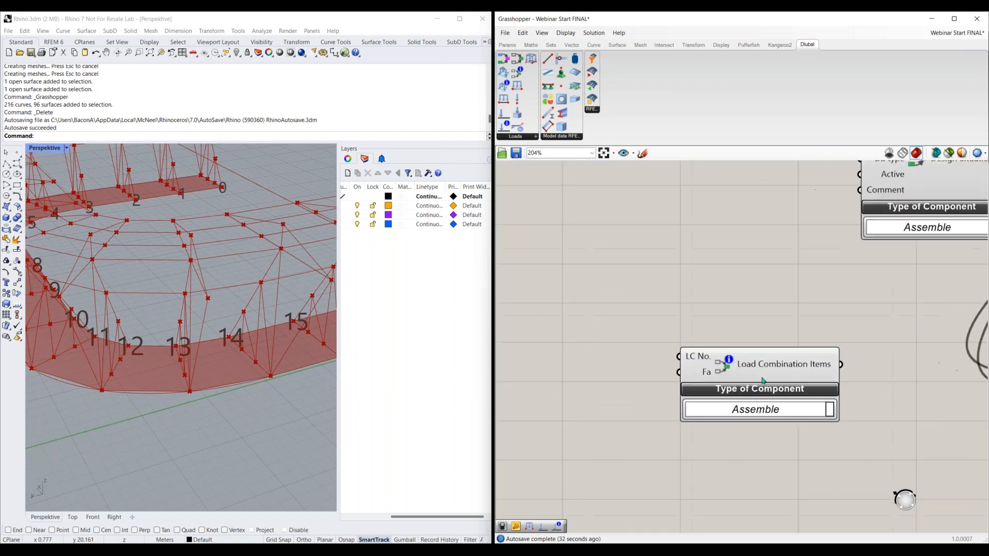
Add a panel with multiline data turned off, list 1 and 2 on separate lines, and connect it to the LC No. input
mouse_move(697, 359)
scroll(701, 375, "down", 2)
right_click_drag(565, 404, 596, 408)
double_click(594, 344)
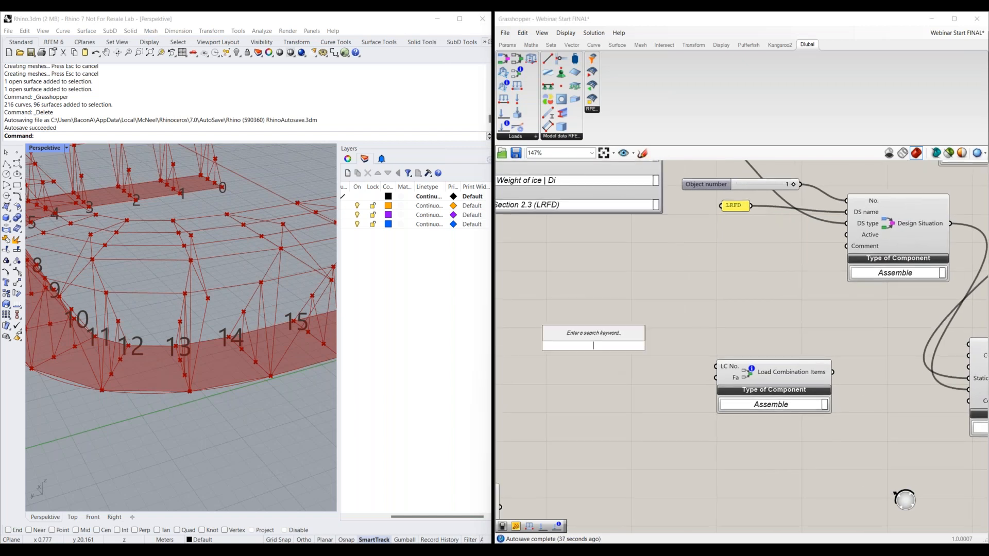
type("panel")
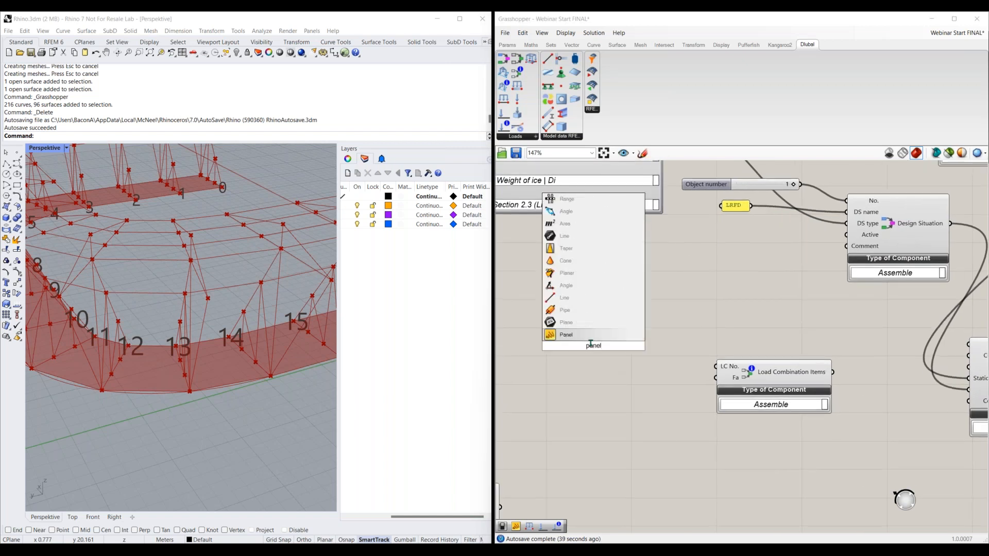
key("Return")
right_click(586, 353)
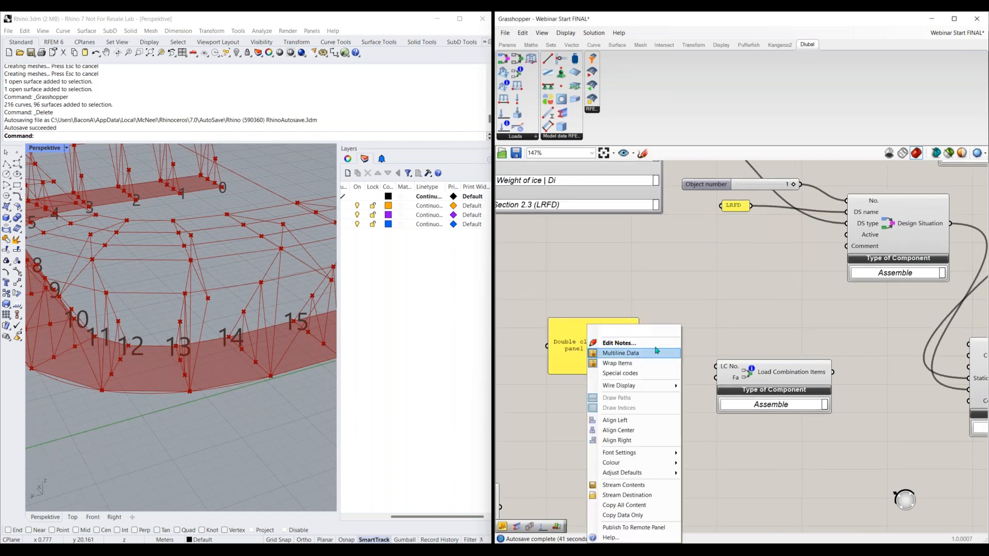
left_click(624, 353)
double_click(592, 335)
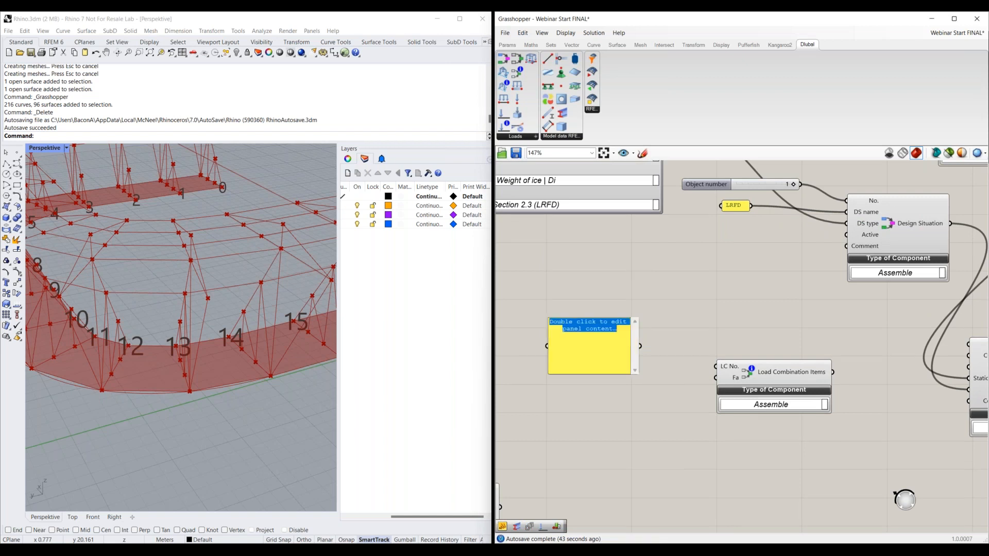
key("Delete")
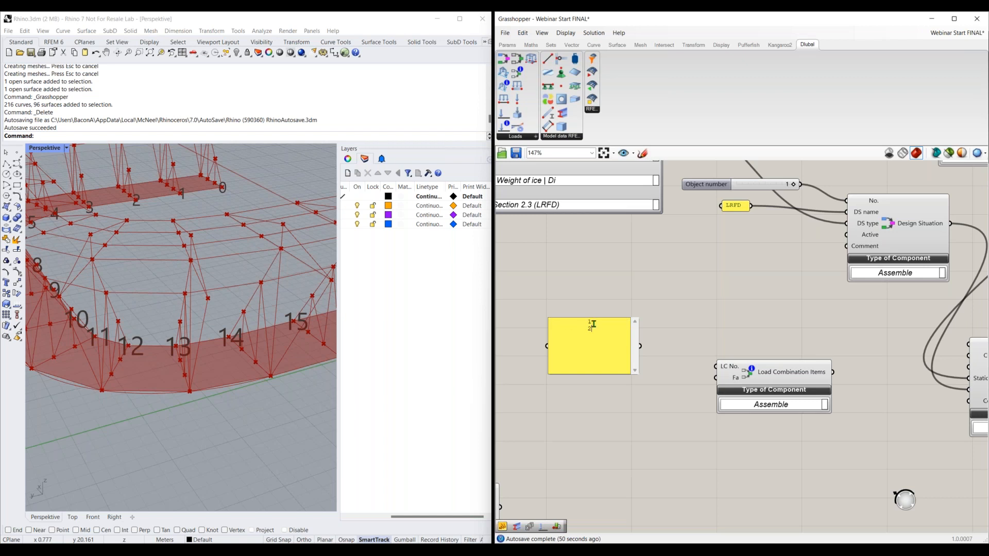
left_click(667, 343)
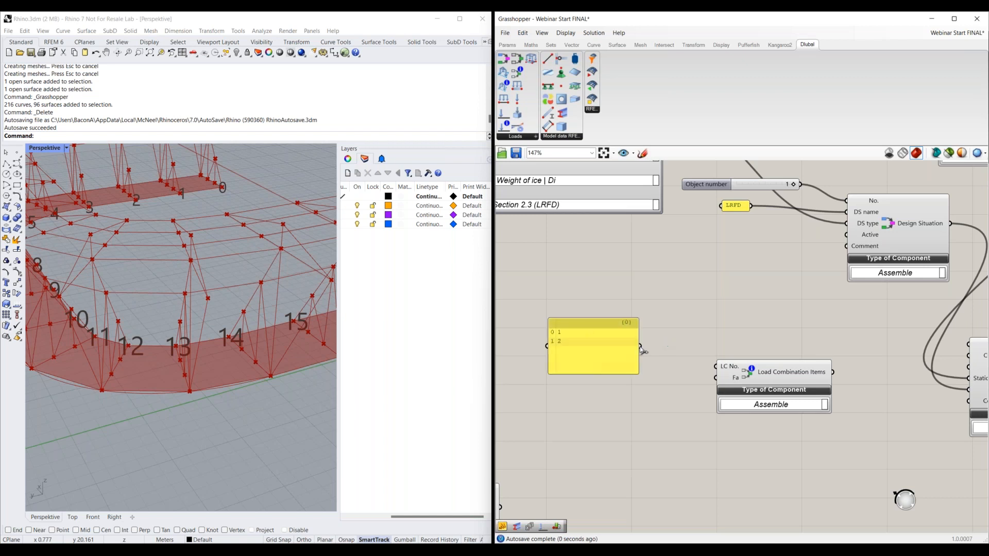
left_click_drag(641, 347, 729, 368)
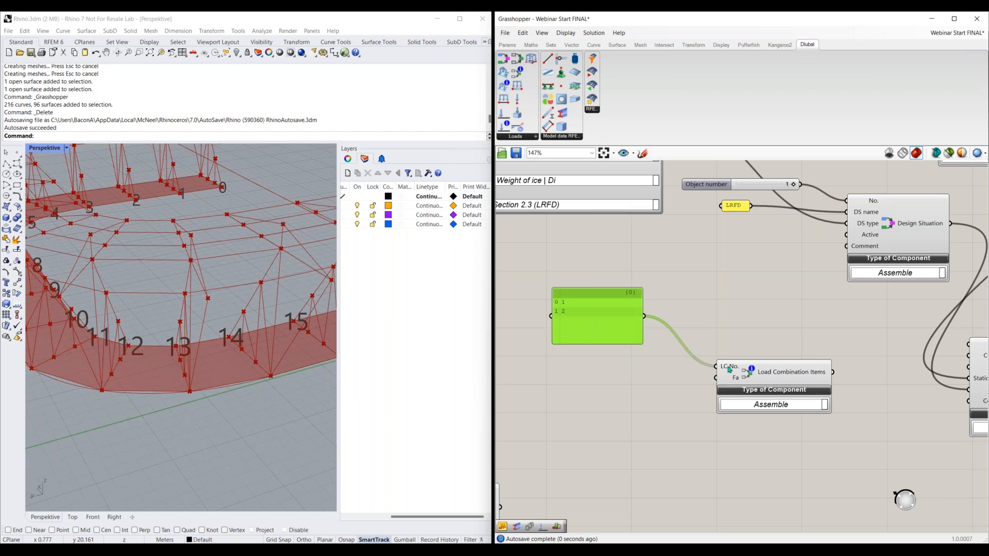
Add a second panel without multiline data, list the factors 1.35 and 1.5, and connect it to the Load Combination Items' Fa input
double_click(607, 389)
type("panel")
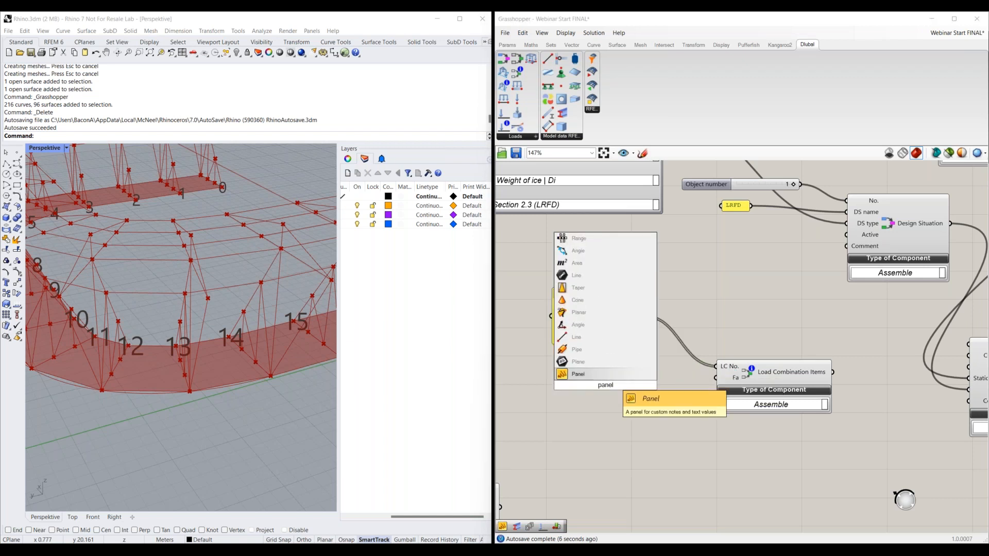
key("Return")
right_click(609, 386)
left_click(639, 355)
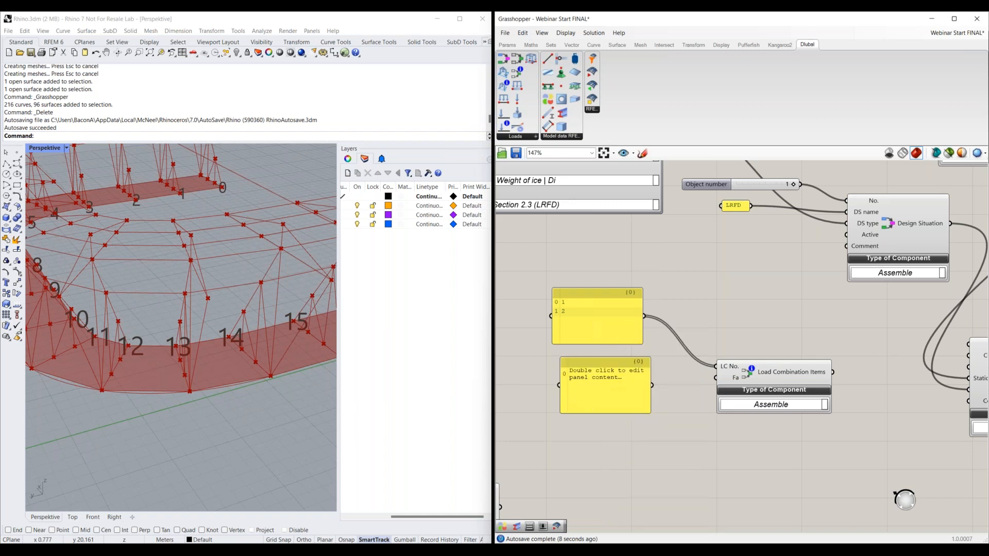
double_click(629, 367)
key("BackSpace")
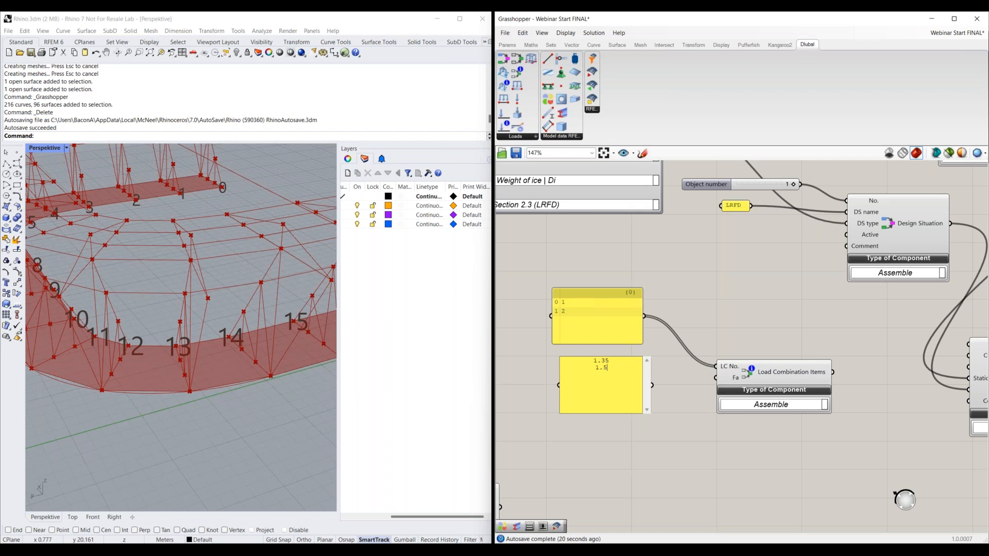
left_click(657, 387)
left_click_drag(652, 385, 716, 377)
Connect the Load Combination Items output to the Load Combination's Items input
scroll(786, 374, "down", 2)
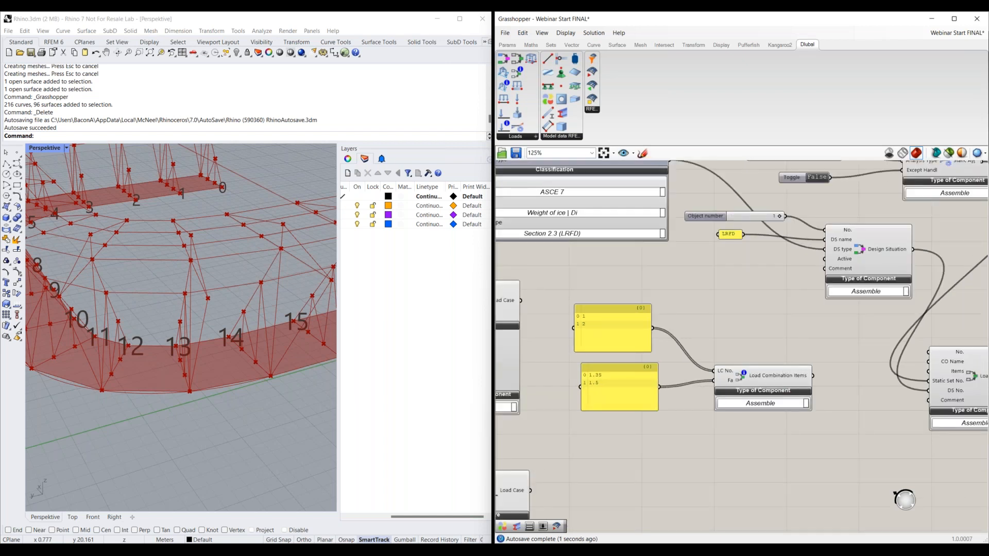
right_click_drag(775, 441, 731, 445)
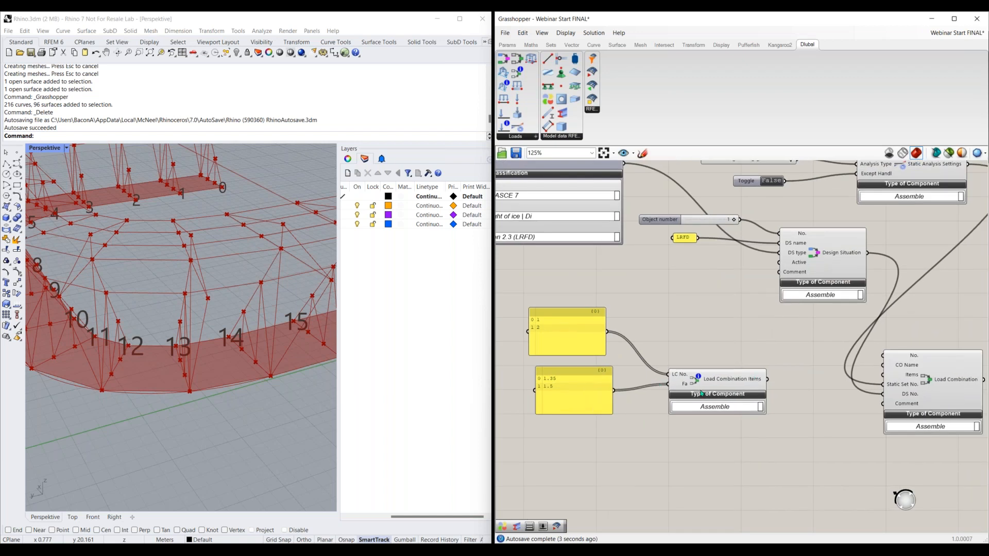
left_click_drag(768, 379, 883, 375)
right_click_drag(905, 395, 828, 399)
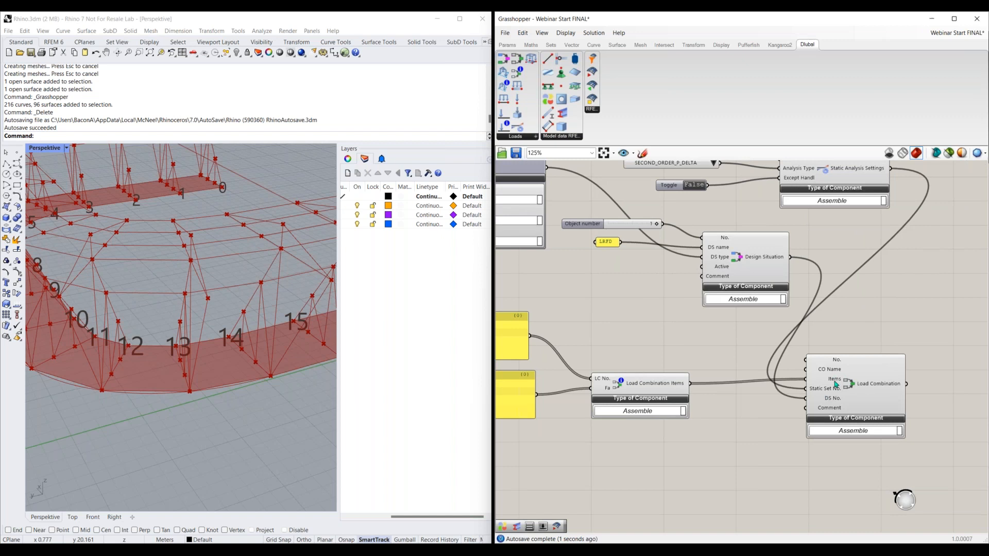
mouse_move(836, 383)
Examine the prepared orange group's dead, live and wind load cases and its LRFD and ASD design situations
scroll(775, 345, "down", 2)
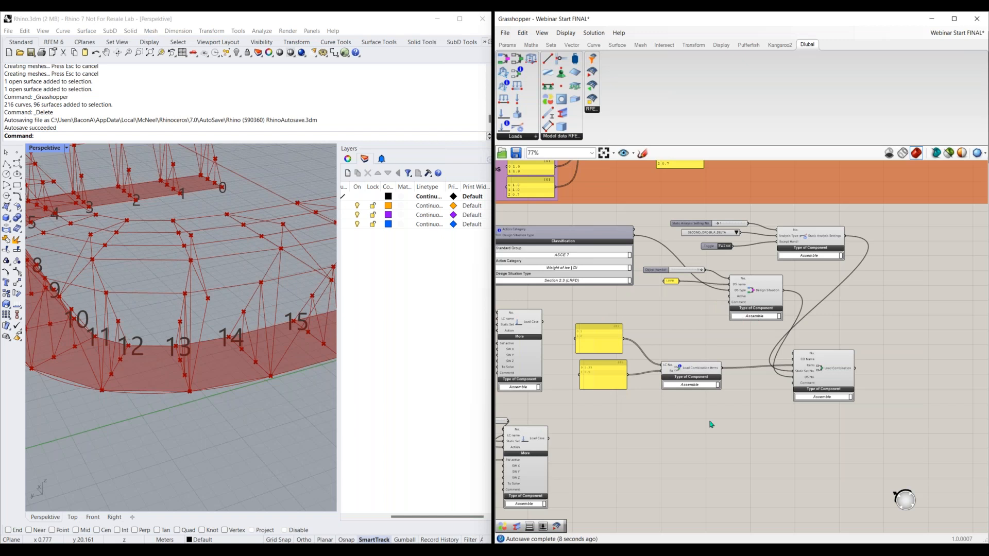
scroll(702, 316, "down", 2)
scroll(896, 495, "up", 3)
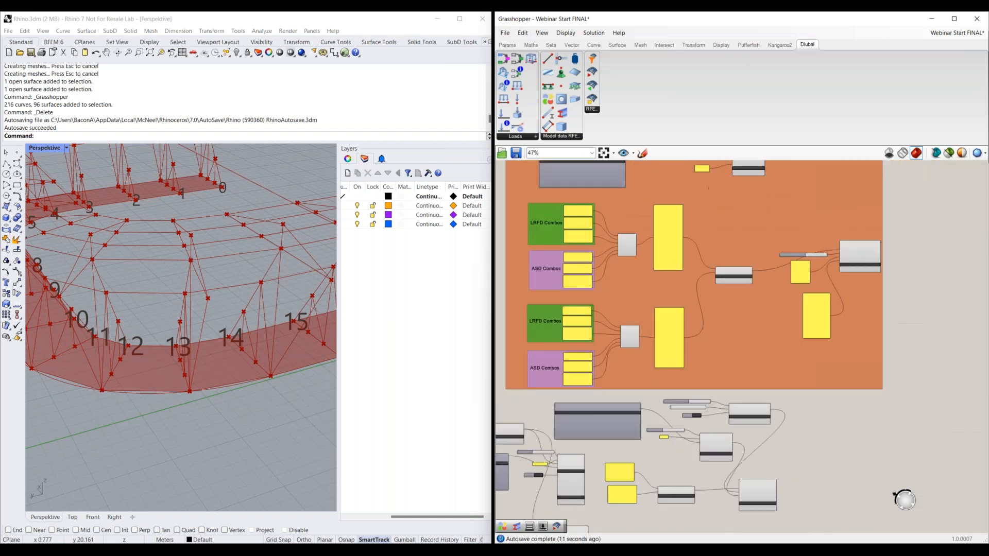
scroll(679, 300, "up", 3)
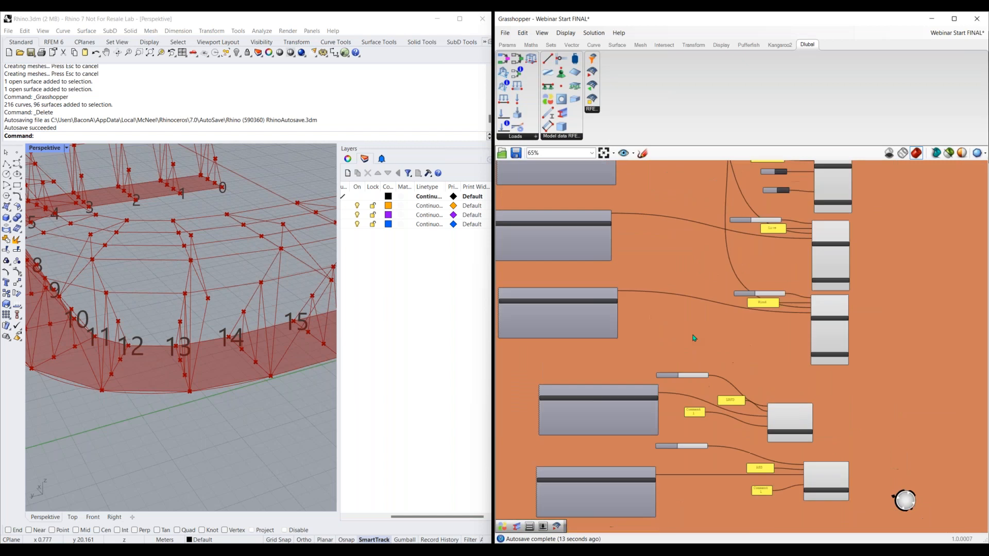
scroll(717, 325, "down", 1)
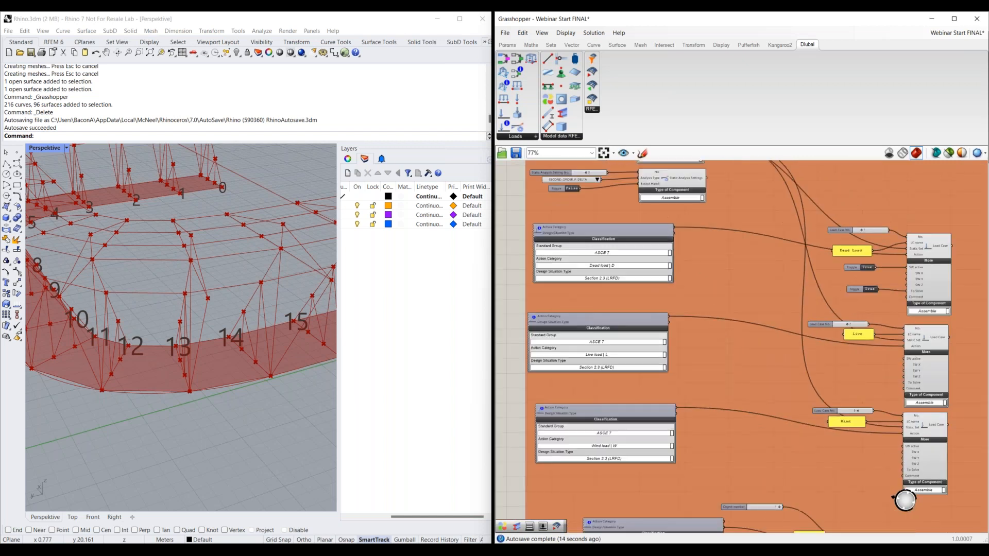
right_click_drag(745, 296, 713, 246)
right_click_drag(713, 349, 748, 280)
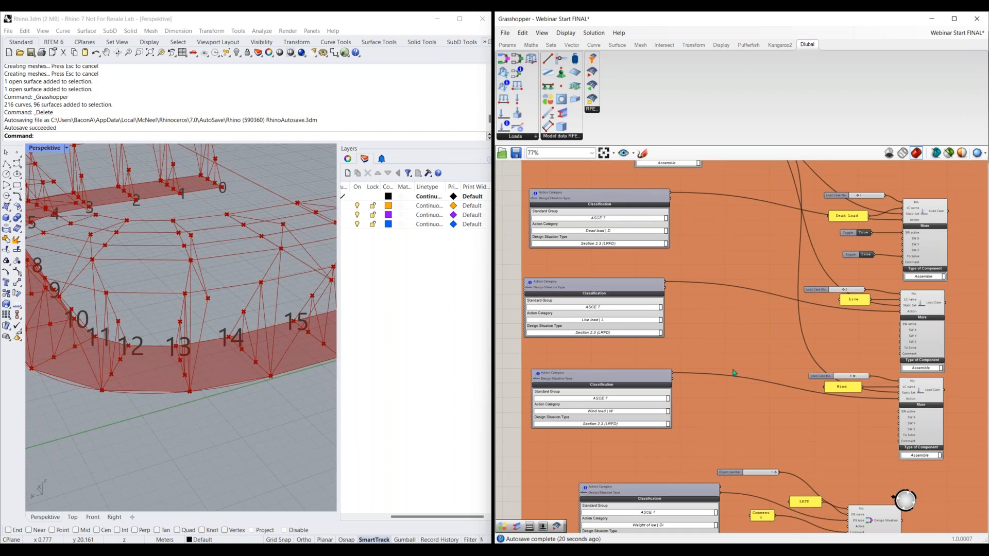
scroll(824, 266, "up", 3)
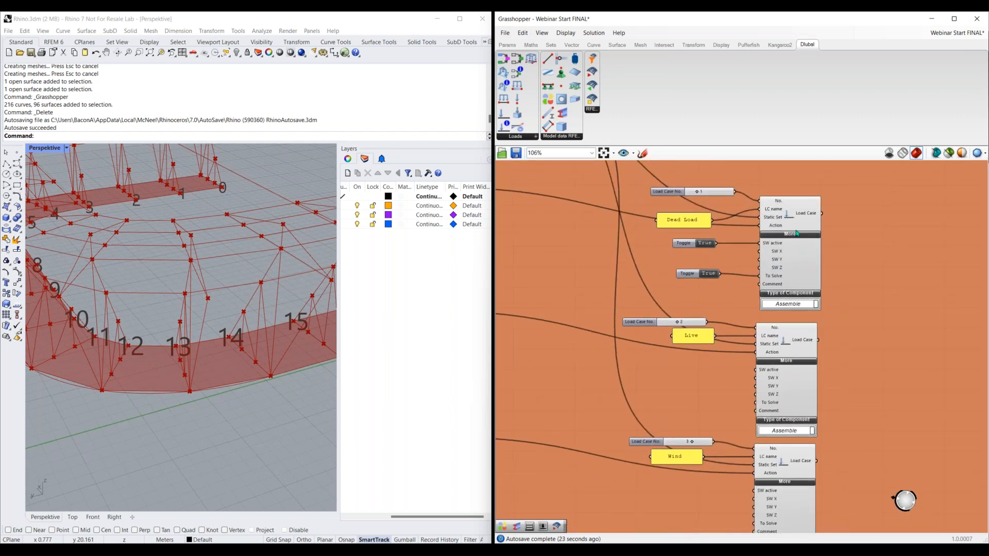
scroll(847, 390, "down", 3)
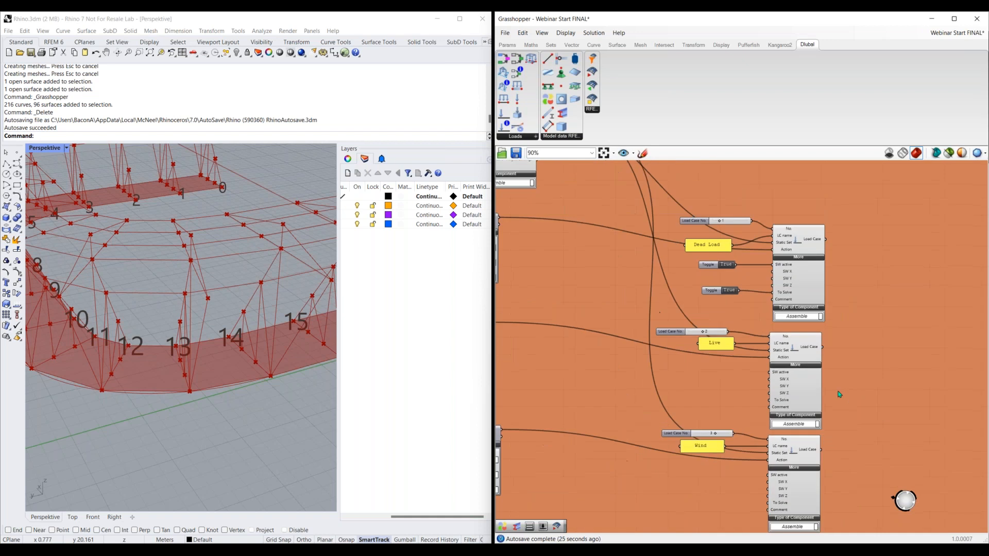
right_click_drag(715, 471, 730, 254)
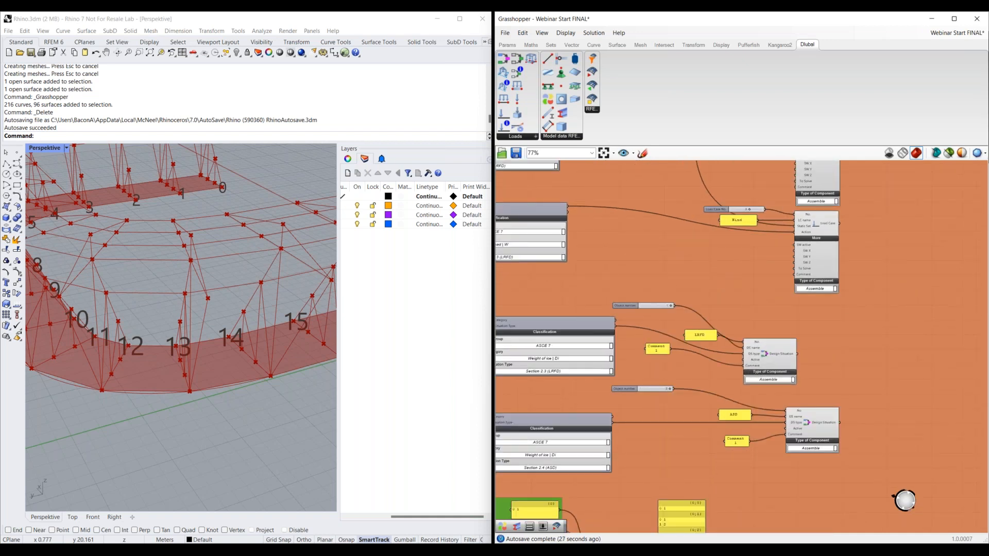
right_click_drag(539, 354, 600, 307)
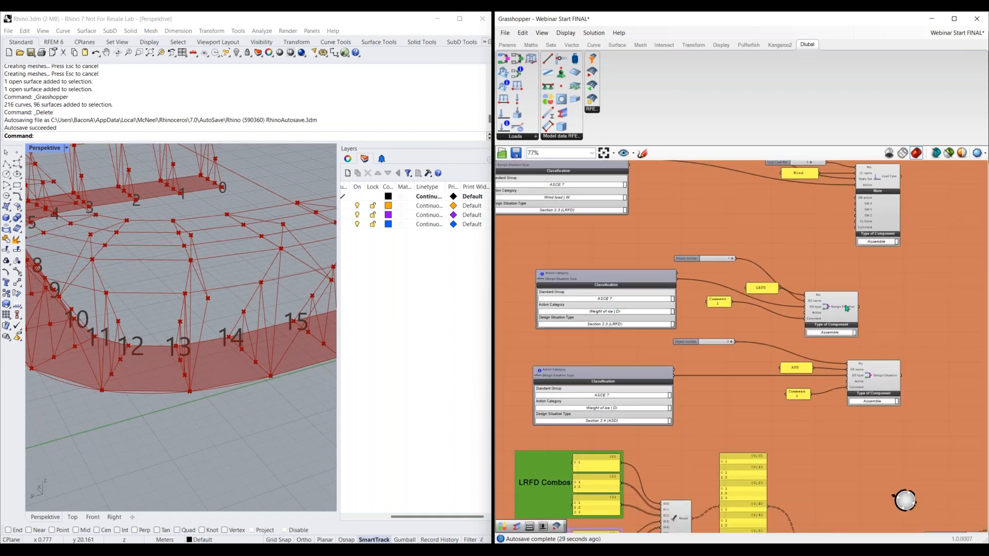
right_click_drag(846, 431, 892, 190)
Examine how the prepared LRFD and ASD combo panels are merged and fed through Load Combination Items into the Load Combination component
right_click_drag(604, 277, 608, 273)
scroll(601, 263, "up", 2)
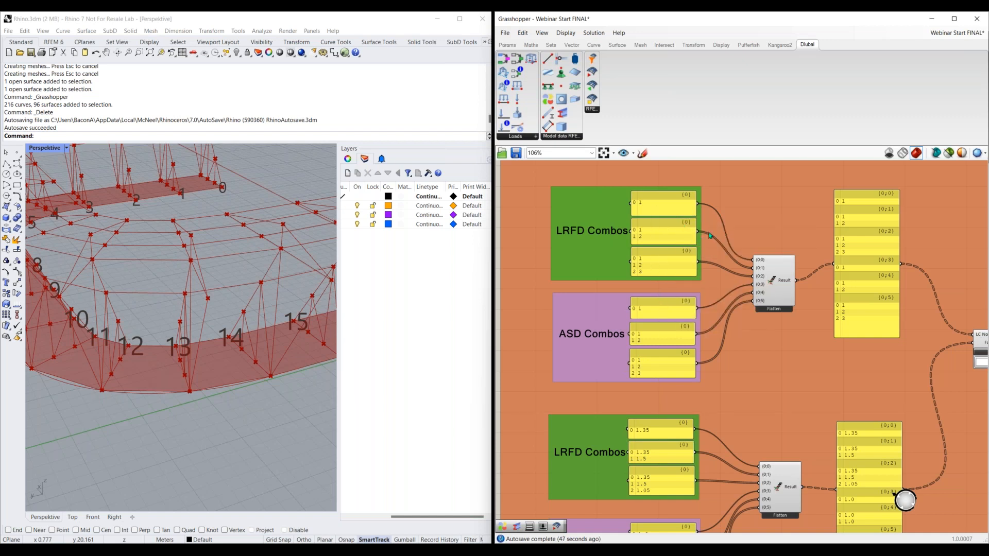
left_click(779, 285)
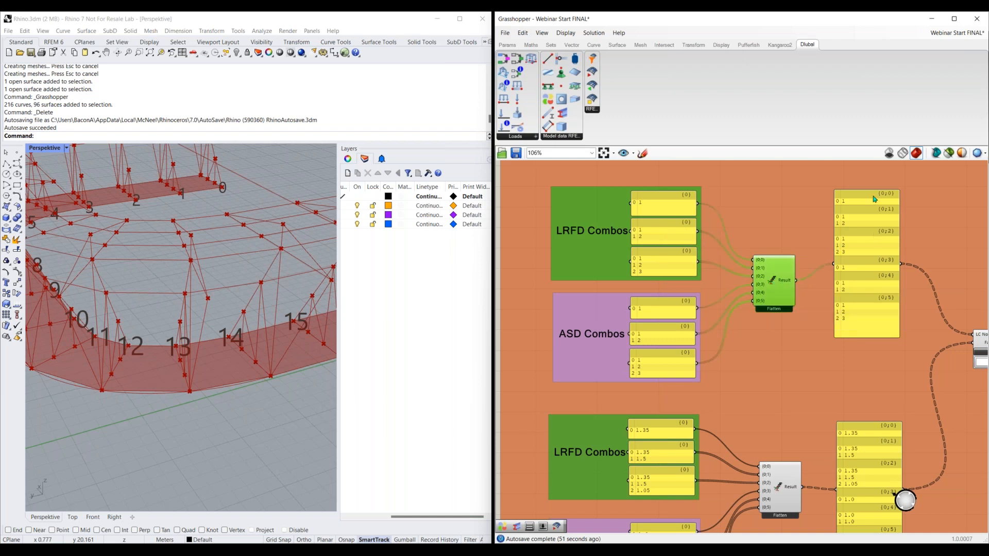
right_click_drag(843, 379, 829, 227)
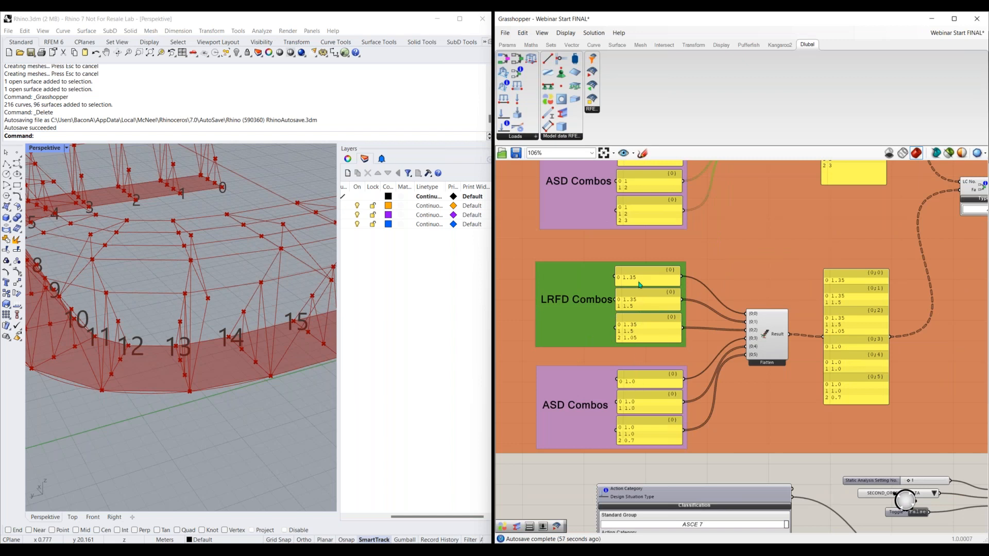
right_click_drag(701, 239, 697, 341)
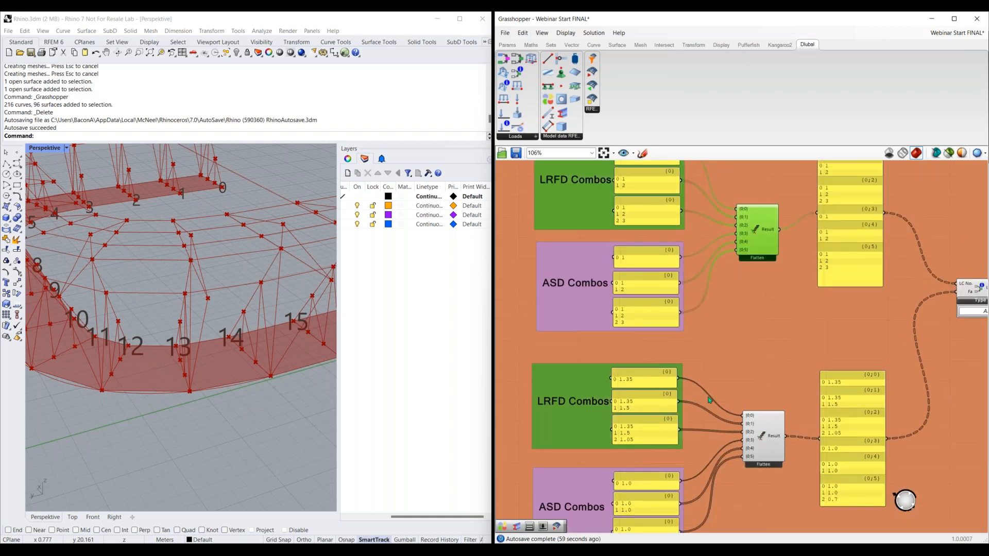
right_click_drag(709, 400, 694, 301)
right_click_drag(849, 327, 572, 455)
left_click(684, 312)
right_click_drag(766, 342, 646, 377)
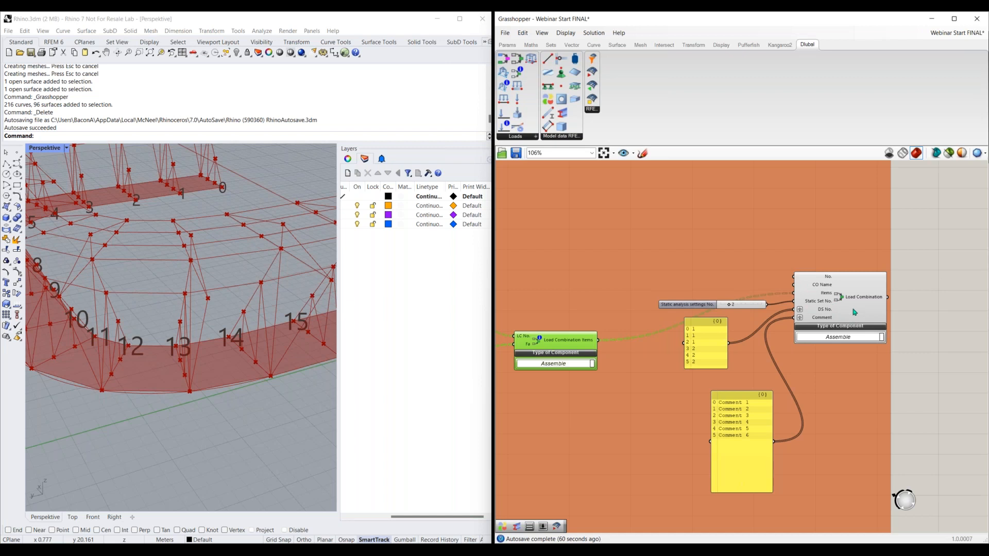
left_click(854, 313)
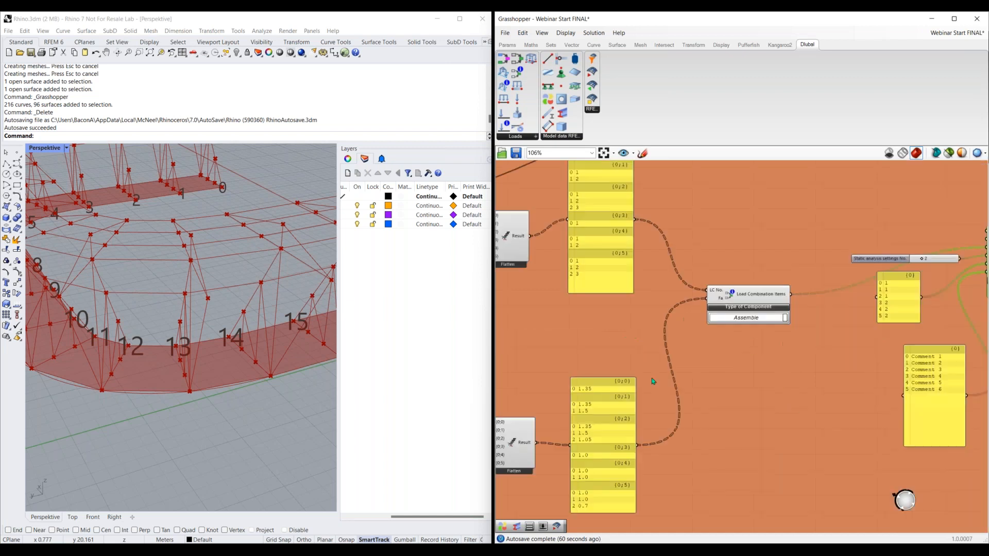
Examine the static analysis setting, design situation and comment inputs feeding the prepared Load Combination component
scroll(651, 381, "down", 2)
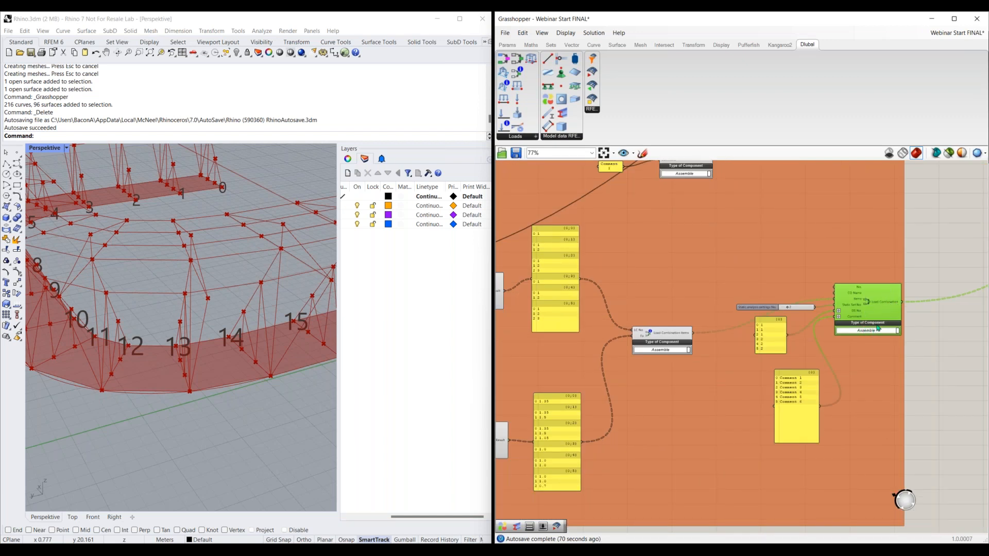
scroll(849, 339, "up", 1)
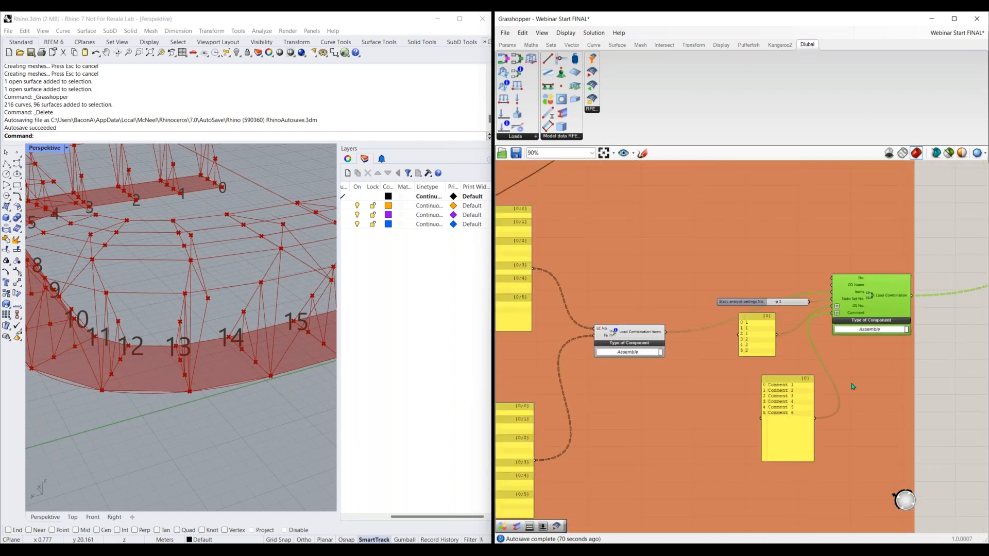
scroll(853, 387, "up", 1)
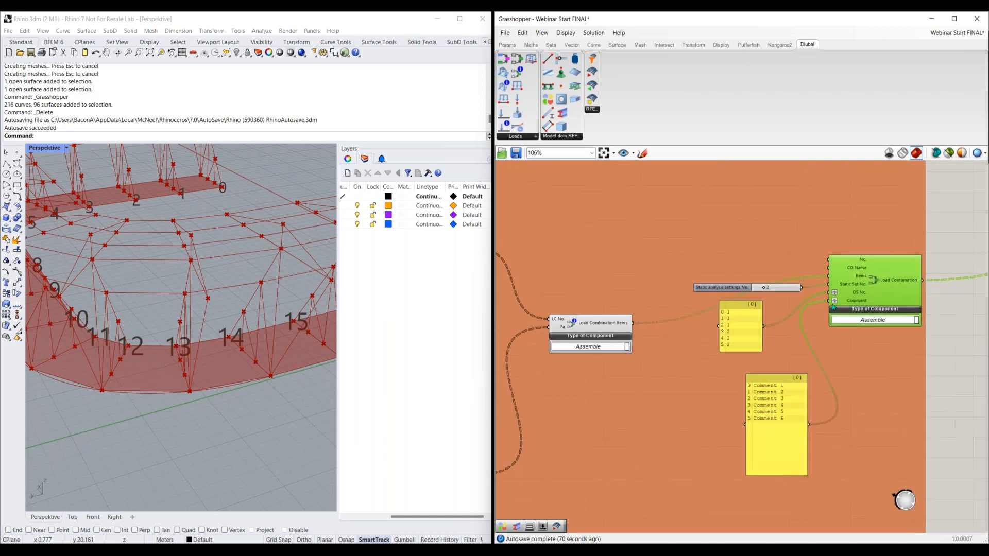
left_click(748, 330)
right_click_drag(629, 220, 742, 309)
scroll(741, 310, "down", 1)
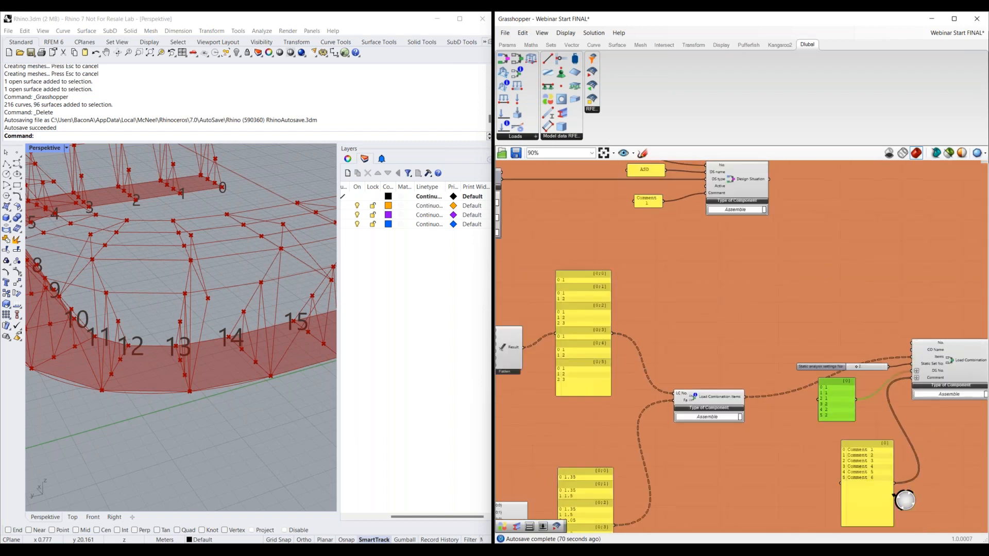
right_click_drag(838, 333, 811, 419)
right_click_drag(929, 483, 829, 395)
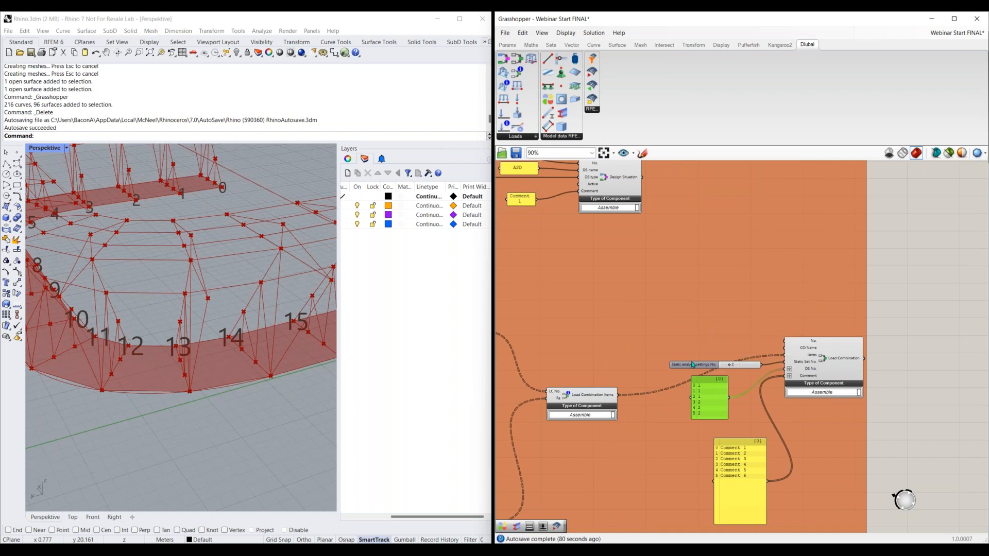
Place a Member Load component on the empty canvas beyond the Load Combination component
scroll(692, 363, "down", 4)
right_click_drag(600, 161, 706, 248)
right_click_drag(731, 443, 722, 264)
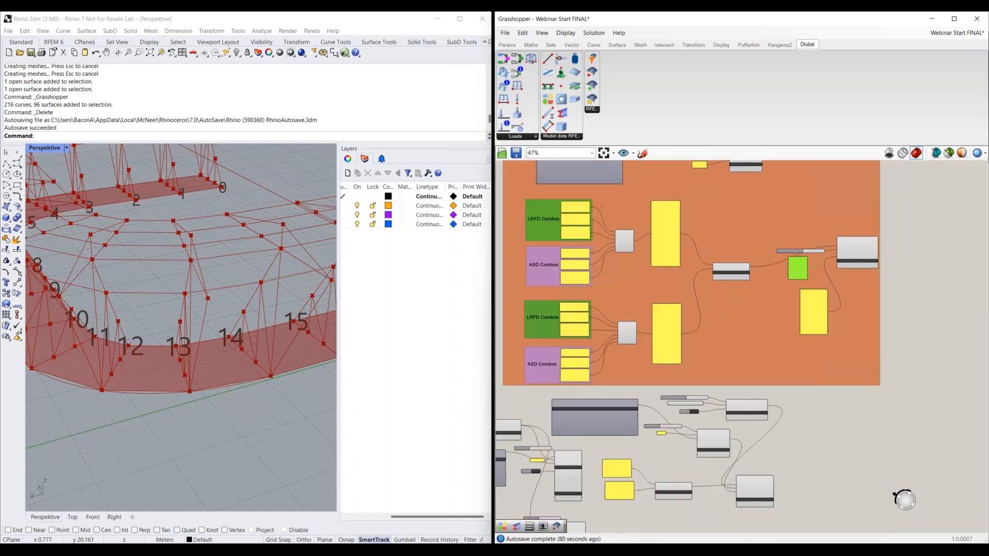
right_click_drag(801, 525, 775, 375)
scroll(753, 363, "up", 3)
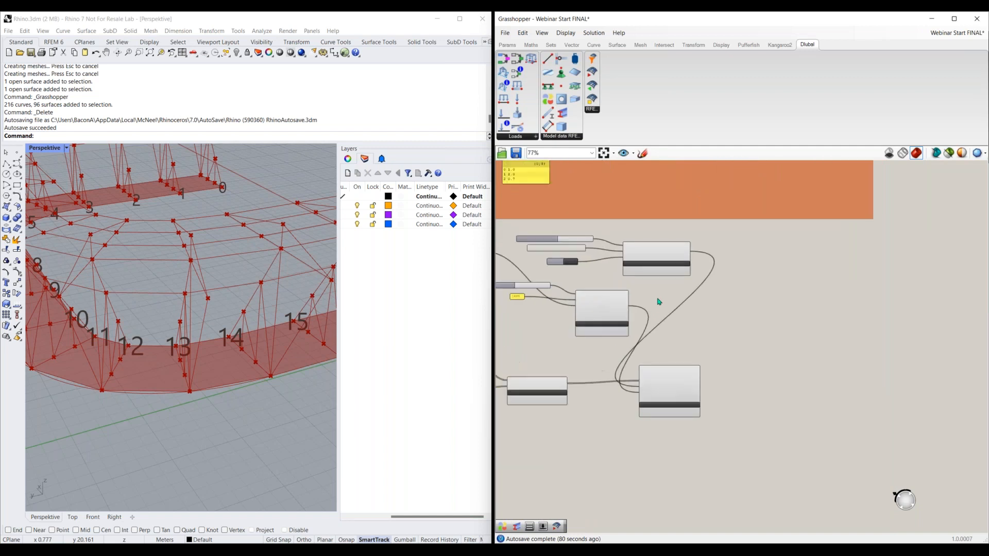
right_click_drag(752, 363, 677, 326)
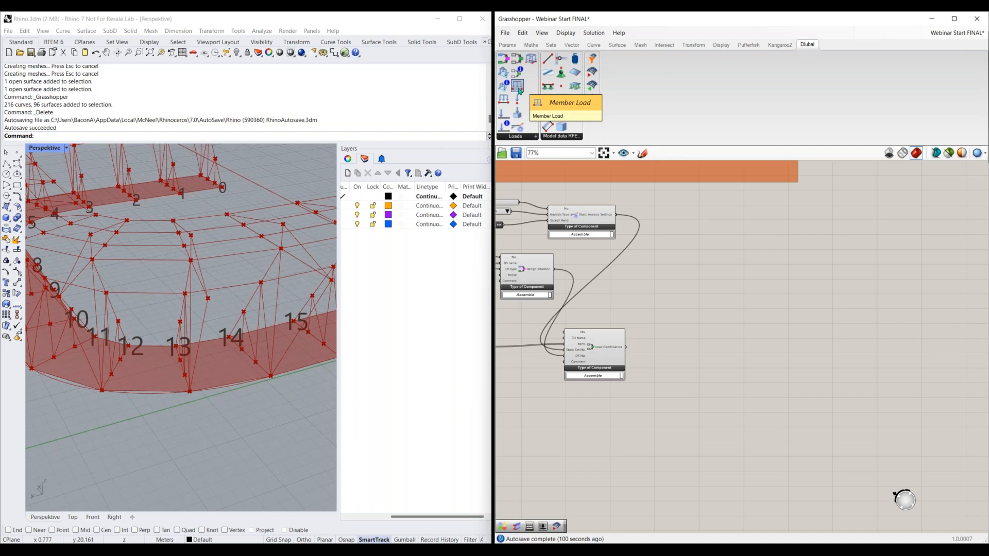
left_click_drag(520, 86, 729, 298)
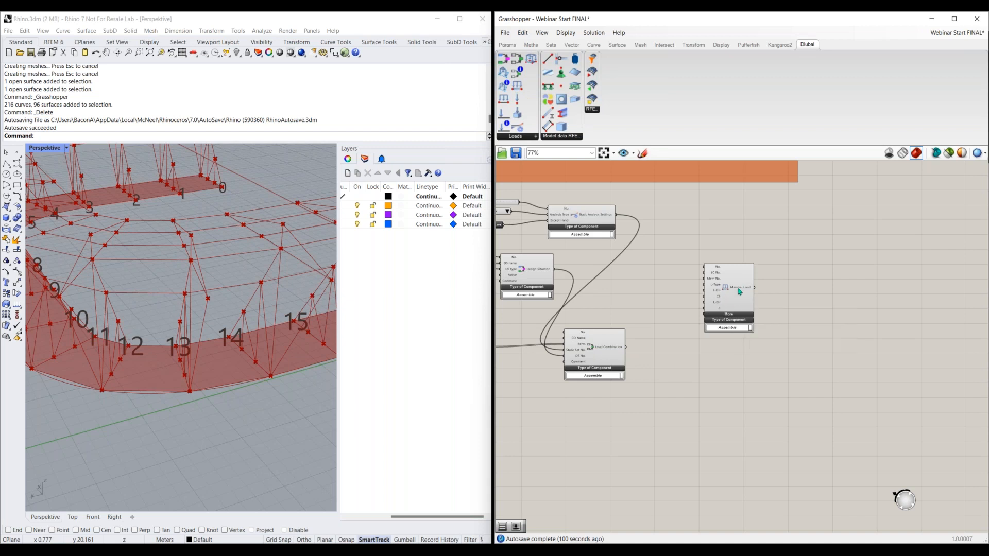
scroll(737, 281, "up", 3)
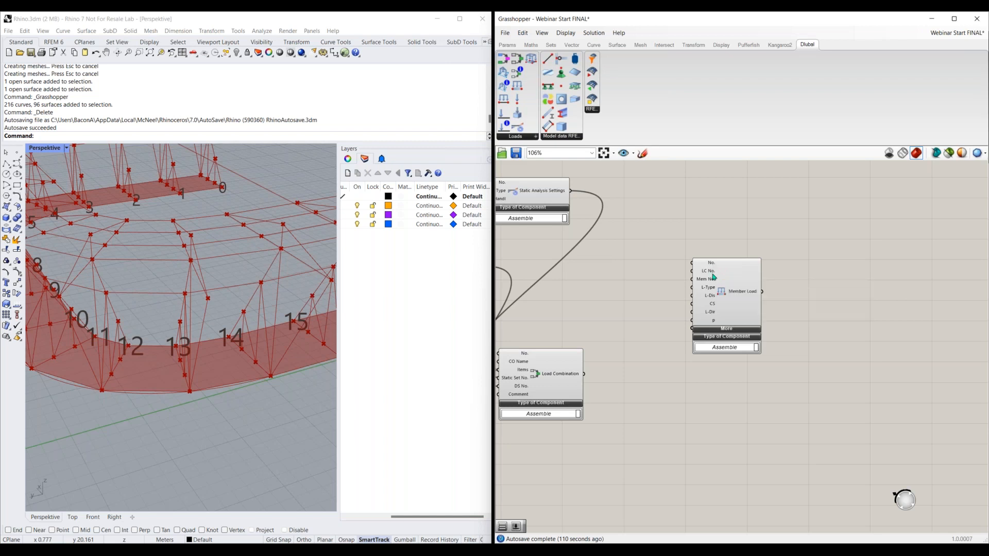
left_click_drag(708, 275, 755, 285)
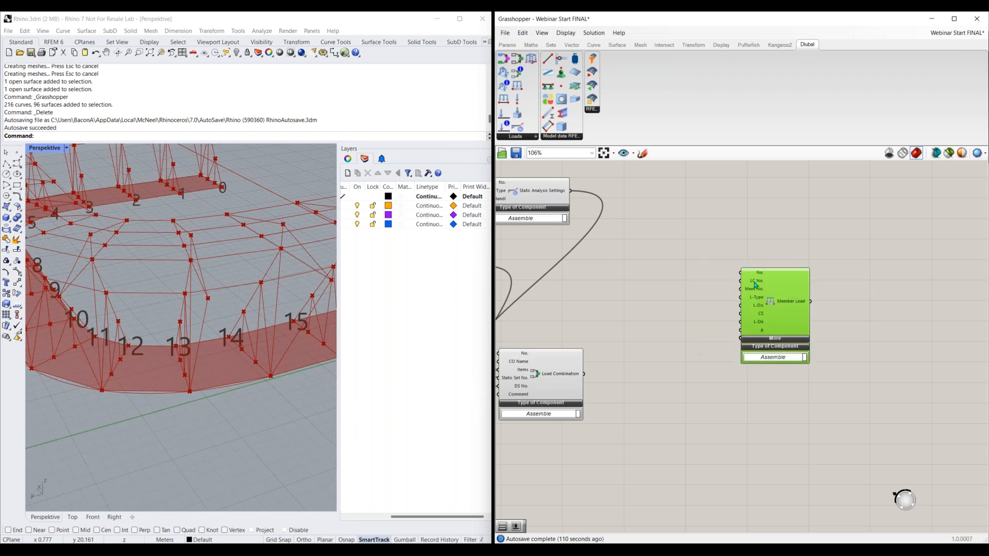
Connect the live load's Load Case output to the Member Load's LC No. input
scroll(666, 307, "down", 2)
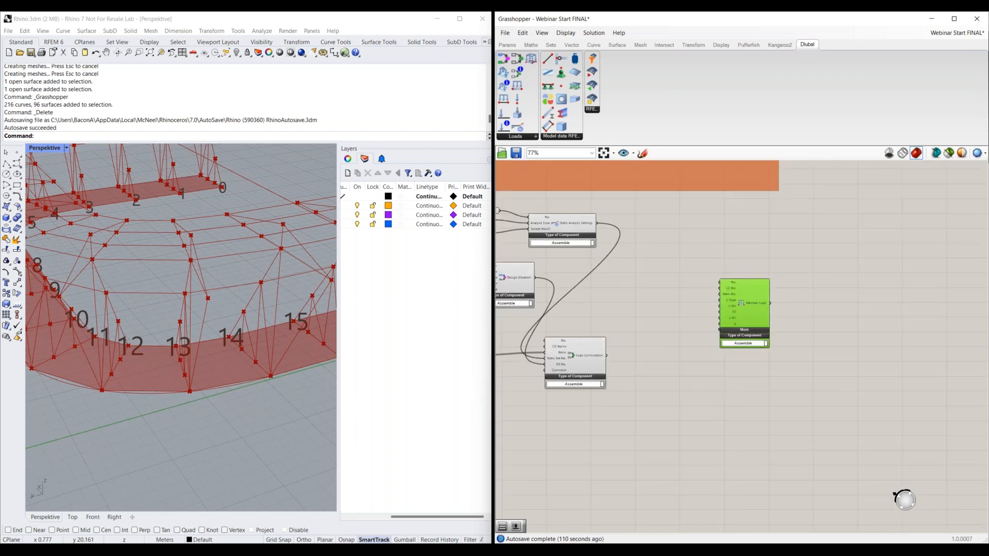
right_click_drag(666, 307, 777, 295)
left_click_drag(861, 301, 795, 304)
right_click_drag(631, 385, 783, 386)
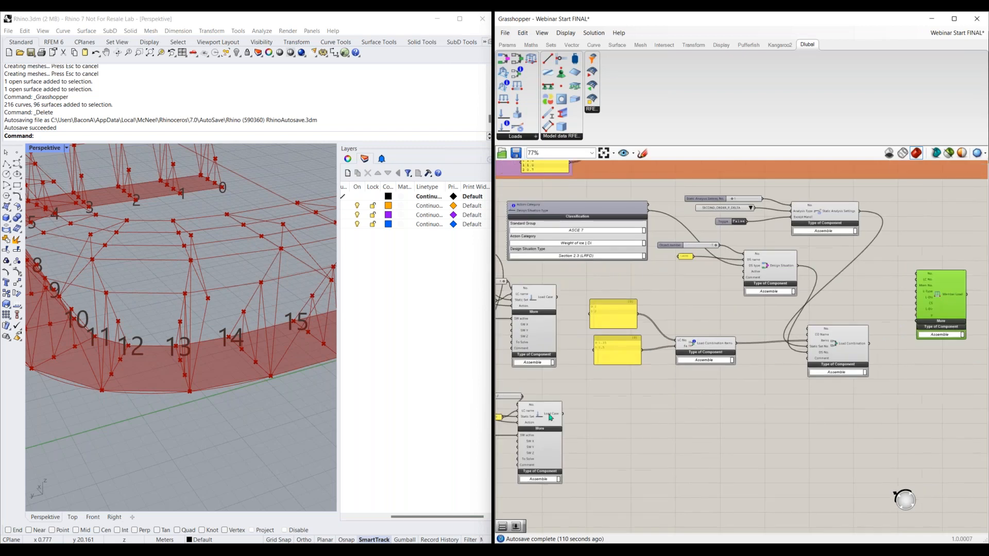
left_click_drag(566, 417, 914, 282)
right_click_drag(917, 365, 694, 407)
scroll(694, 407, "up", 2)
left_click_drag(746, 334, 869, 314)
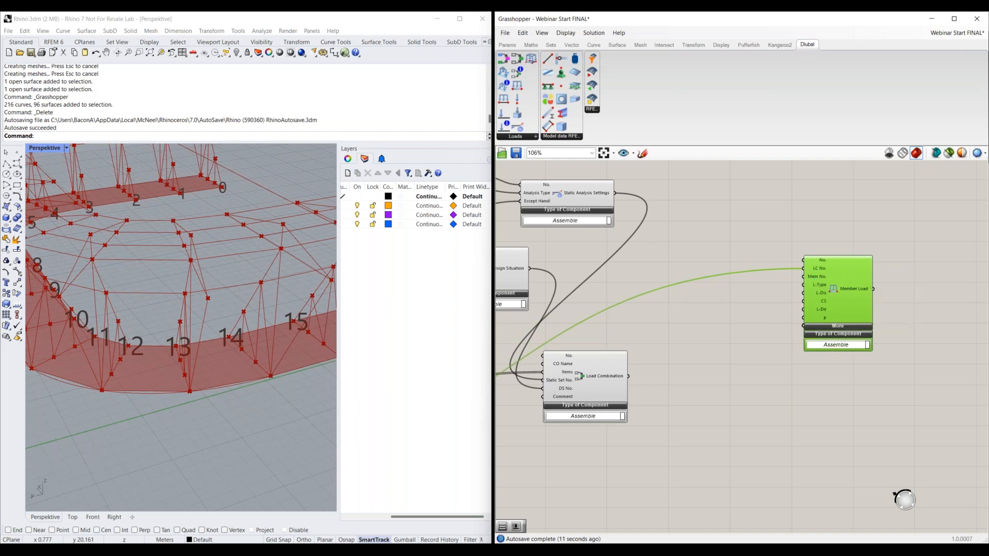
Bring the Member Load component near the model data components and connect the Member output to its Mem No. input
scroll(777, 315, "down", 4)
left_click_drag(882, 271, 618, 387)
left_click_drag(565, 445, 516, 445)
right_click_drag(557, 450, 777, 371)
scroll(822, 330, "down", 3)
left_click_drag(821, 330, 673, 385)
scroll(570, 332, "up", 7)
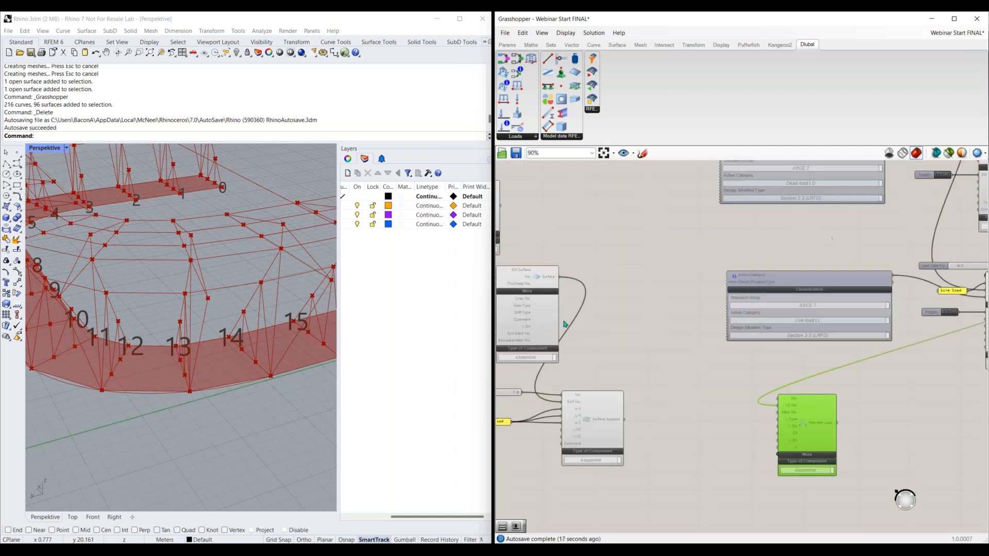
right_click_drag(565, 325, 796, 328)
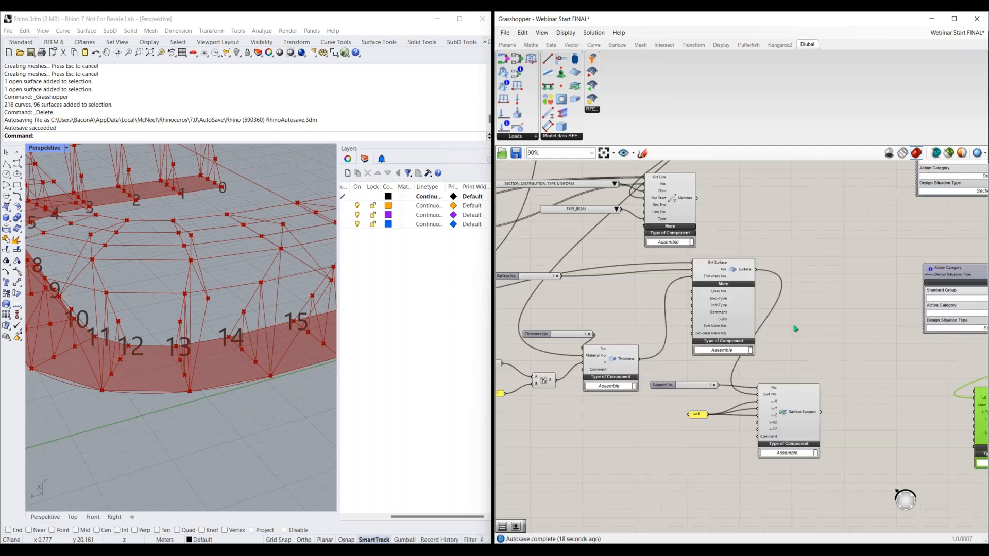
right_click_drag(692, 202, 616, 207)
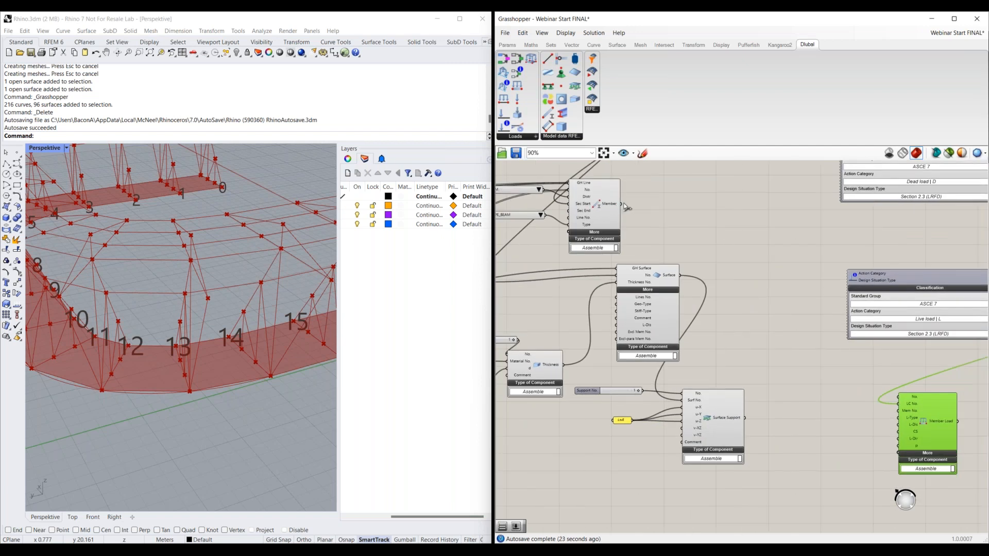
left_click_drag(622, 204, 896, 412)
Move the wired Member Load component back beyond the Load Combination component, leaving space for its remaining inputs
scroll(641, 392, "down", 4)
right_click_drag(642, 392, 500, 421)
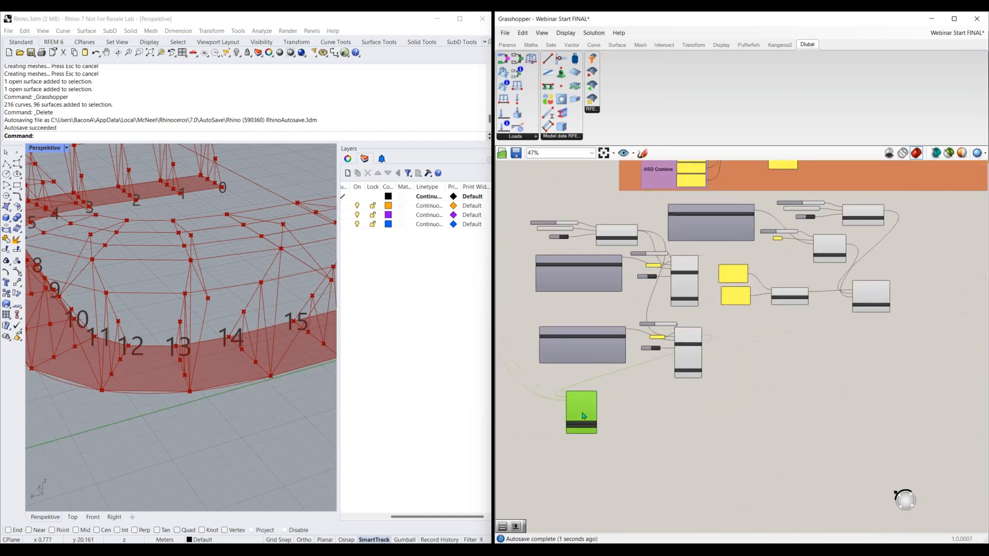
left_click_drag(582, 402, 955, 258)
scroll(757, 360, "up", 3)
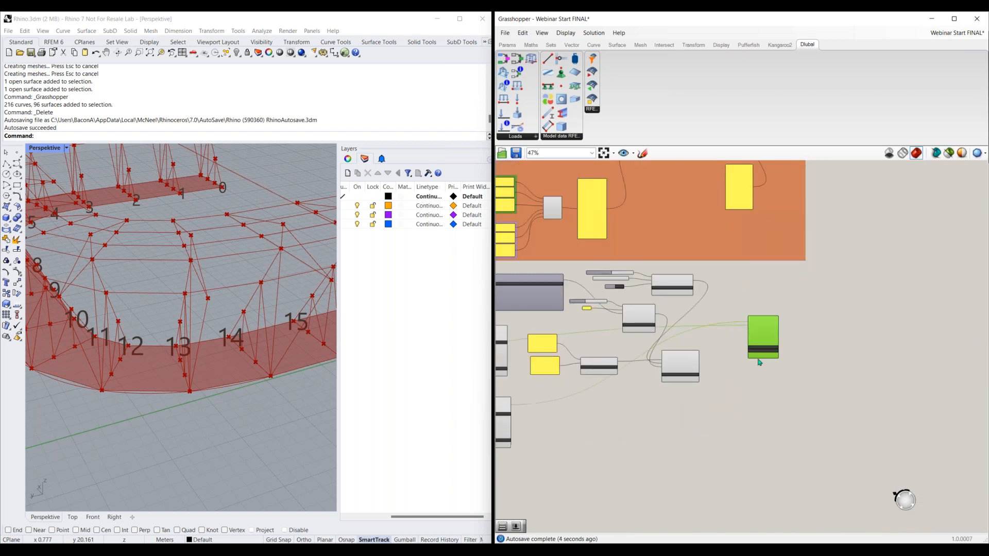
left_click_drag(775, 325, 855, 311)
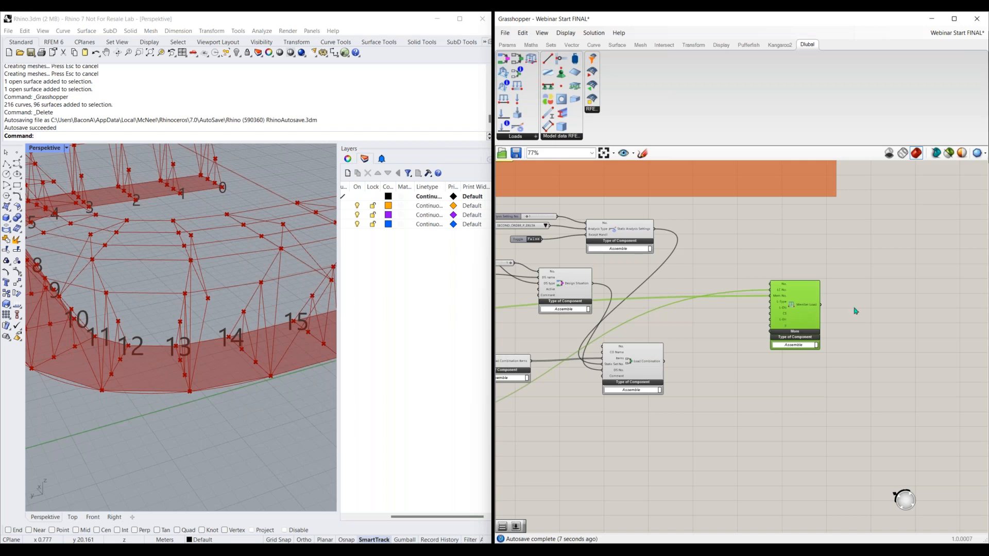
scroll(773, 339, "up", 3)
scroll(773, 339, "up", 2)
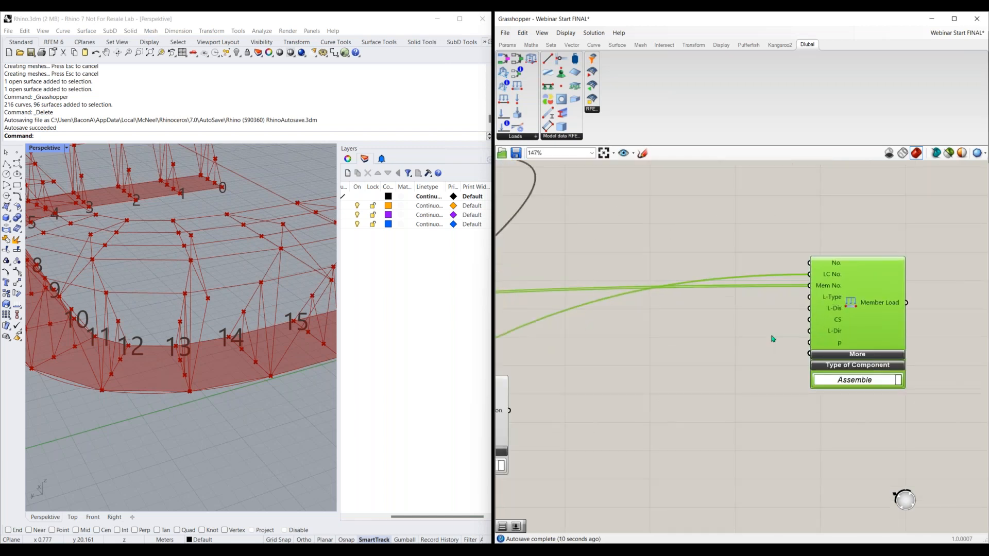
Add a Value List for the Member Load's L-Type input and set it to LOAD_TYPE_FORCE
double_click(694, 314)
type("value")
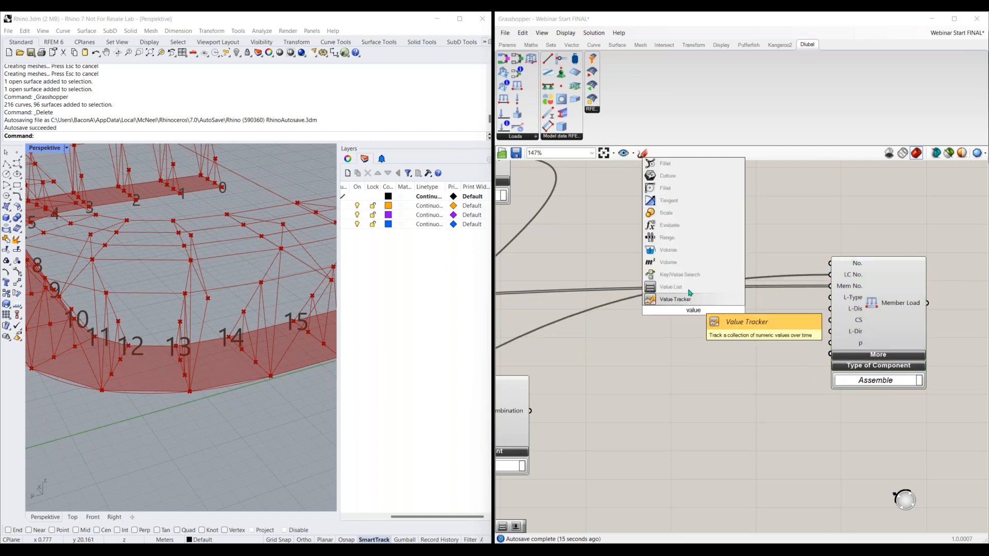
left_click(689, 290)
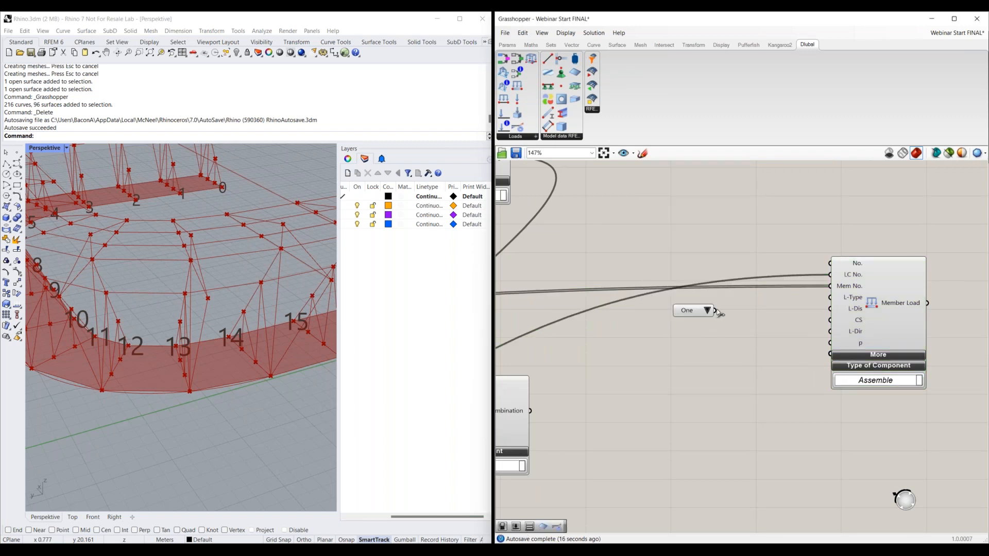
left_click_drag(716, 310, 829, 303)
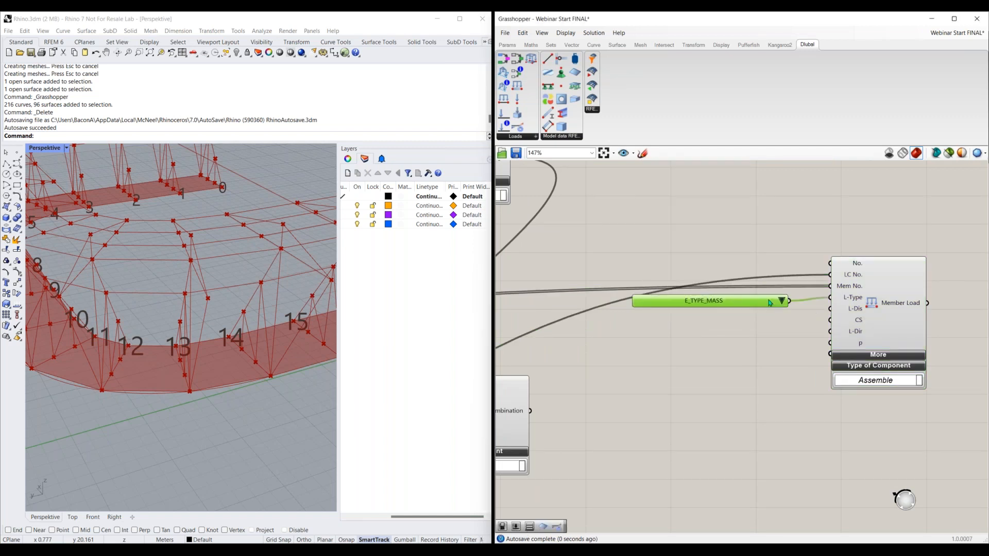
left_click(783, 301)
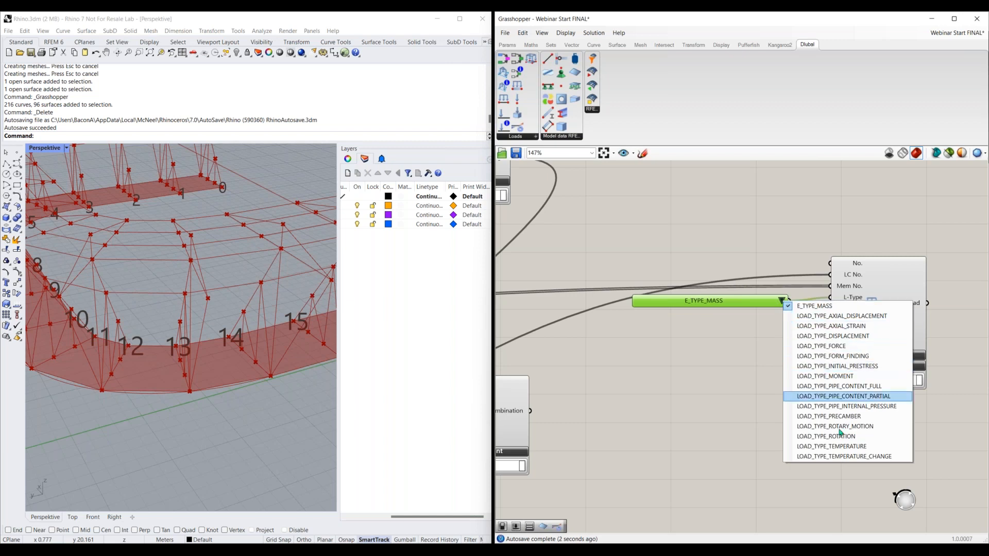
left_click(850, 347)
left_click_drag(737, 301, 732, 291)
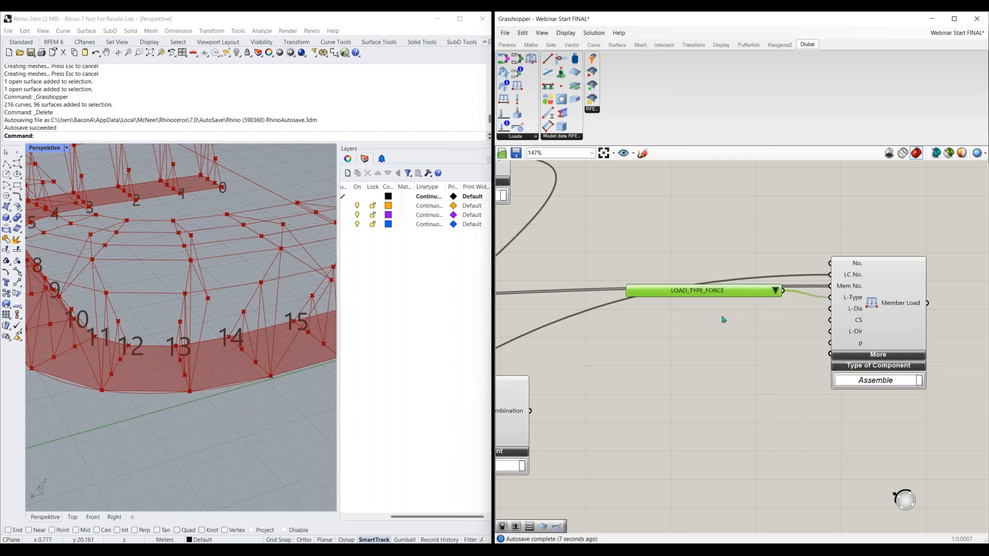
Add a second Value List for the L-Dis input and set it to LOAD_DISTRIBUTION_UNIFORM
double_click(724, 320)
type("value")
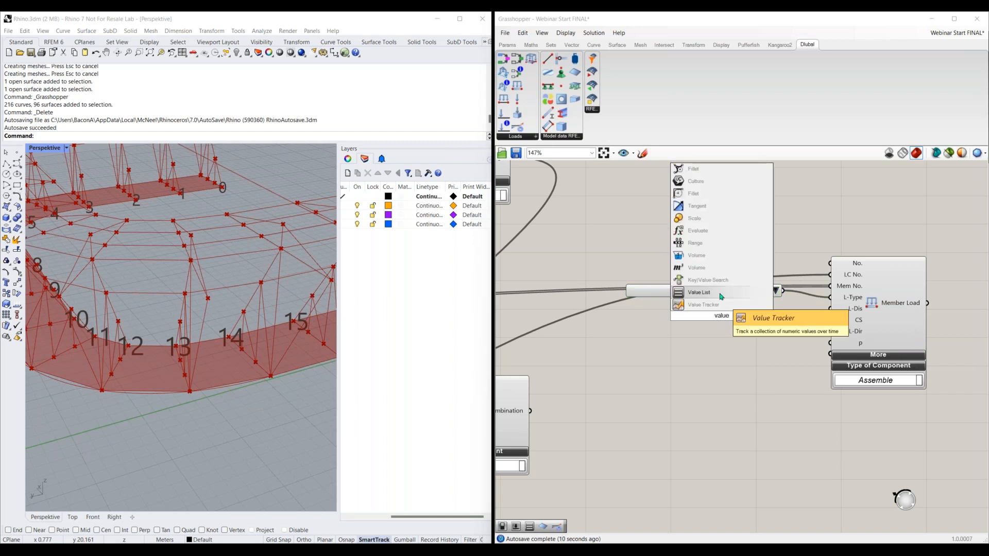
left_click(699, 292)
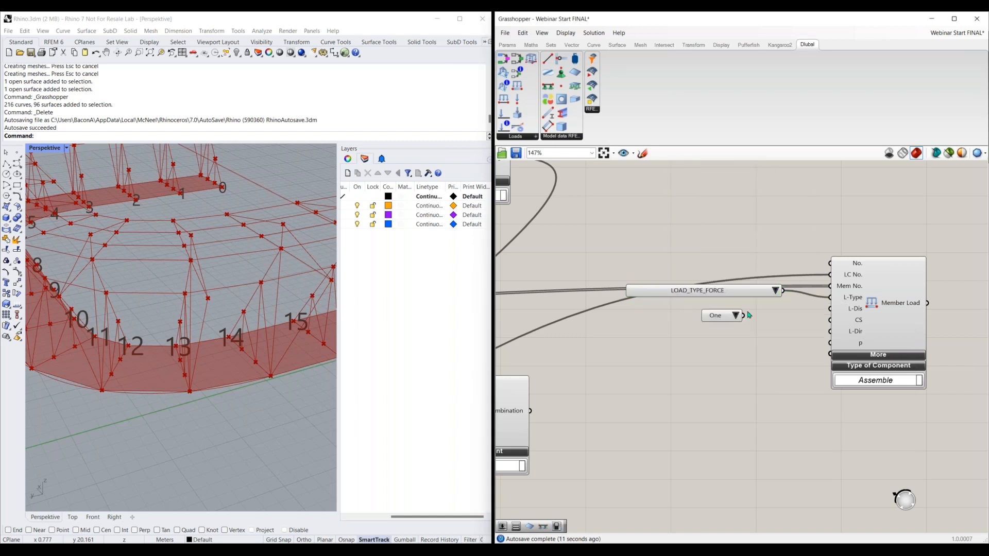
left_click_drag(744, 315, 830, 309)
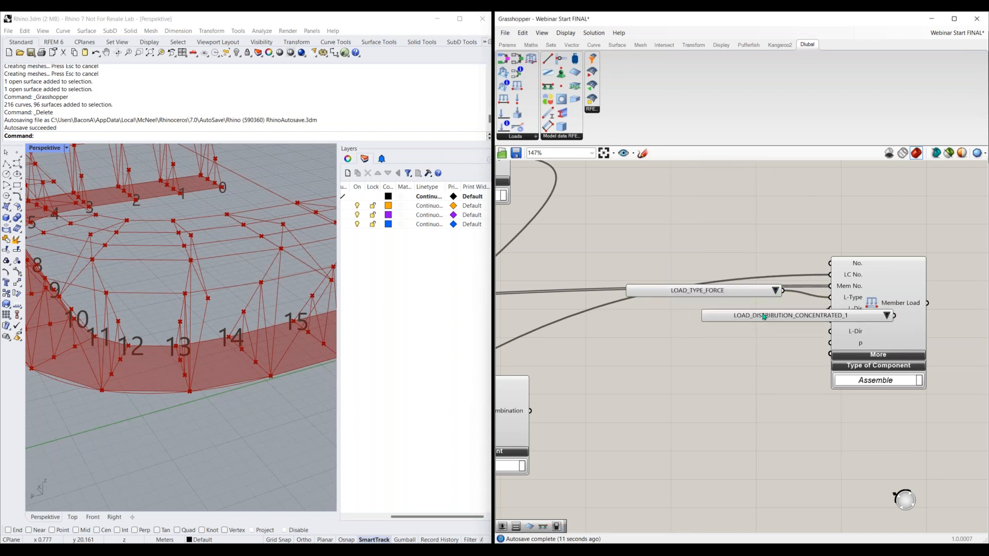
left_click(819, 318)
left_click(819, 317)
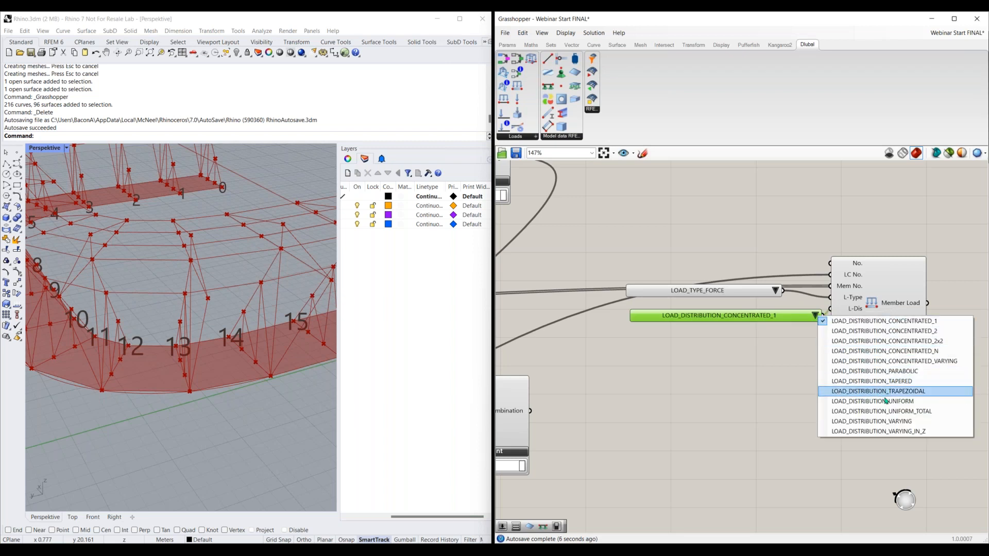
key("Return")
left_click_drag(759, 316, 745, 309)
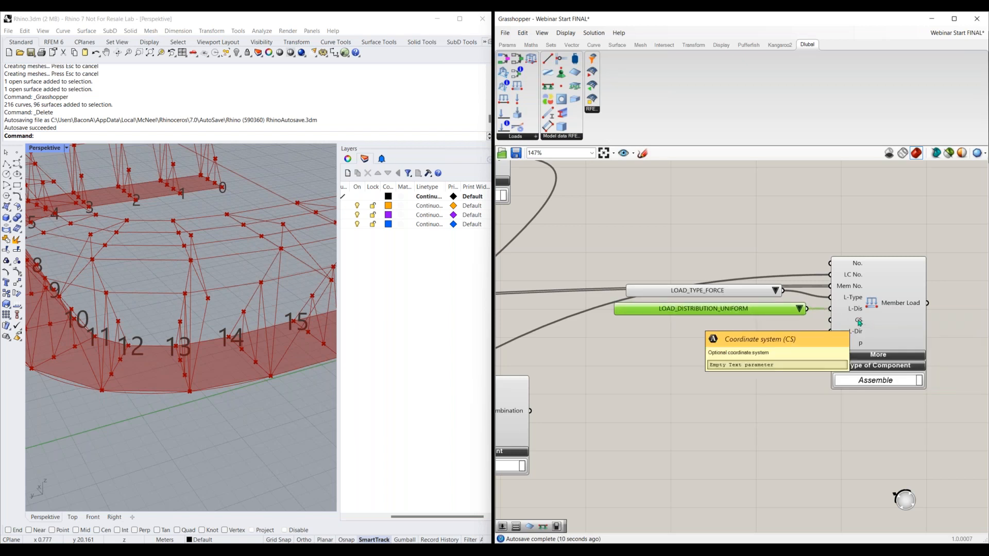
Add a number slider with value 1 and connect it to the Member Load's CS input
double_click(757, 339)
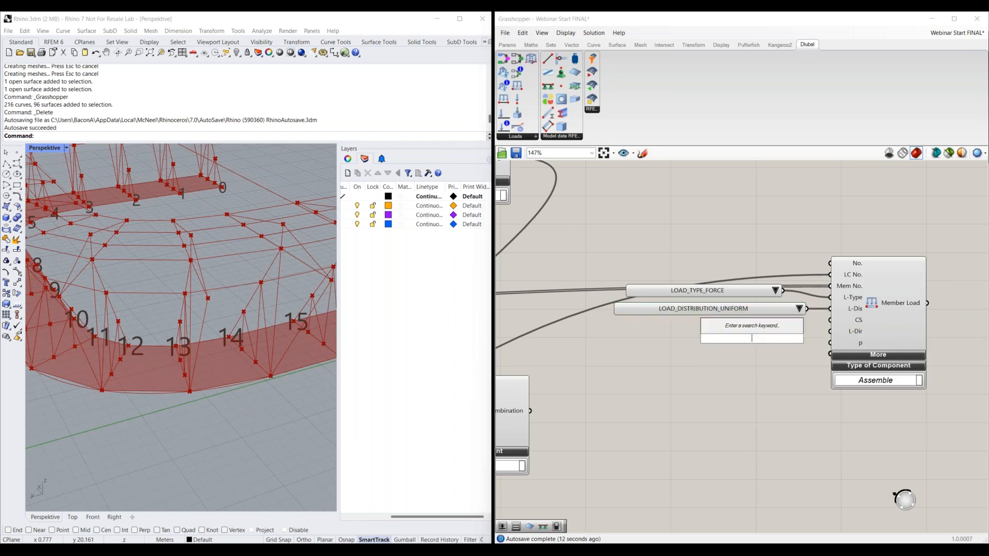
type("slider")
key("Return")
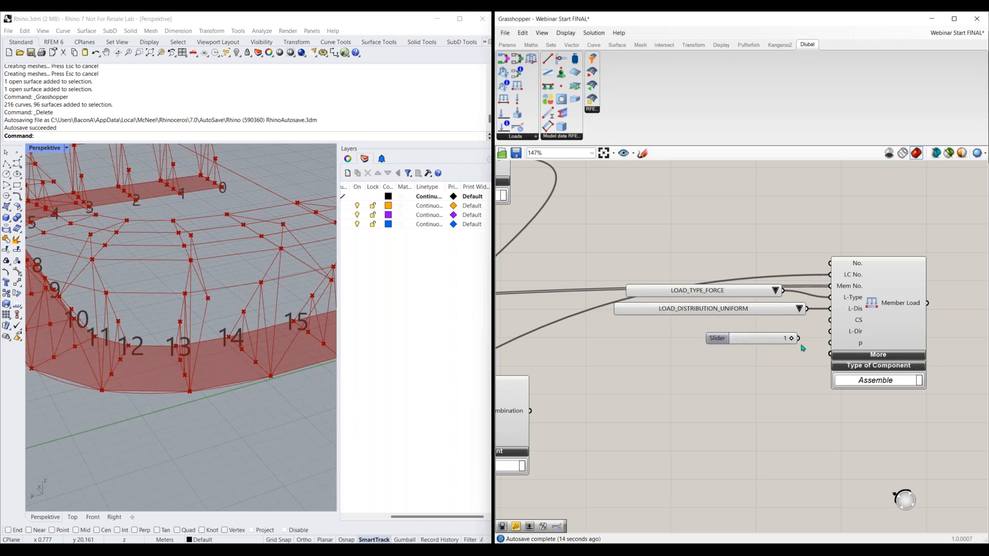
left_click_drag(831, 321, 798, 338)
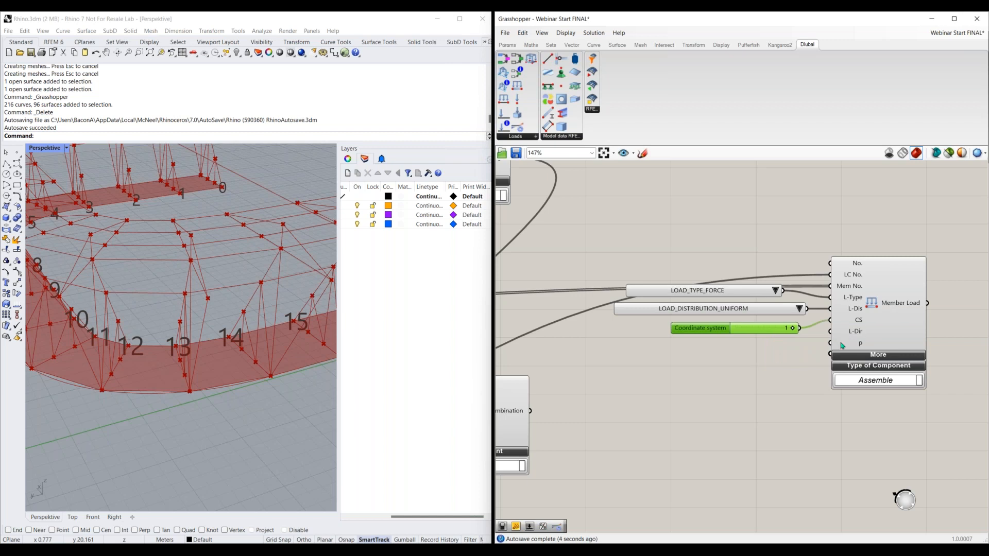
left_click(740, 311)
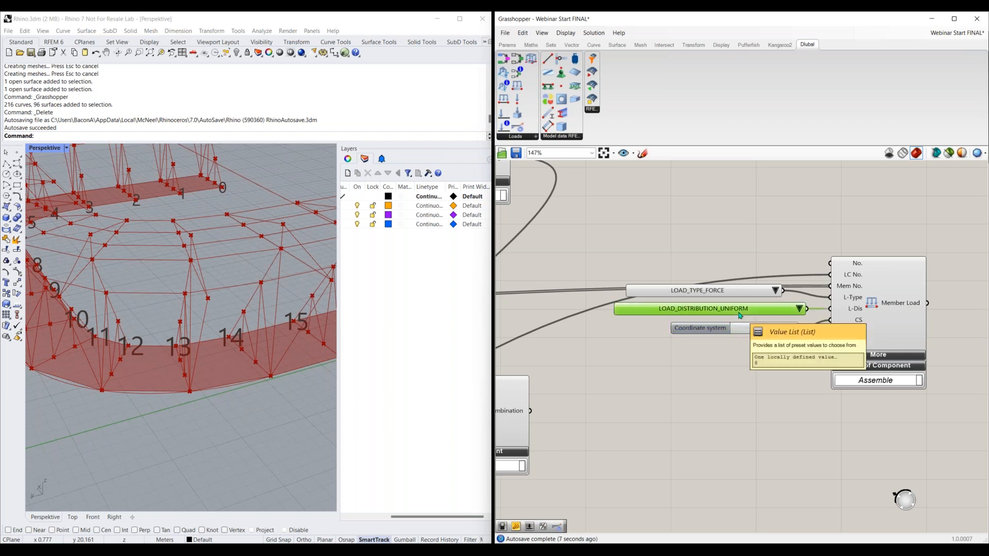
Add a Value List for the Member Load's L-Dir input and set it to LOAD_DIRECTION_GLOBAL_Z_OR_USER_DEFINED_W_TRUE
key("ctrl+c")
key("ctrl+v")
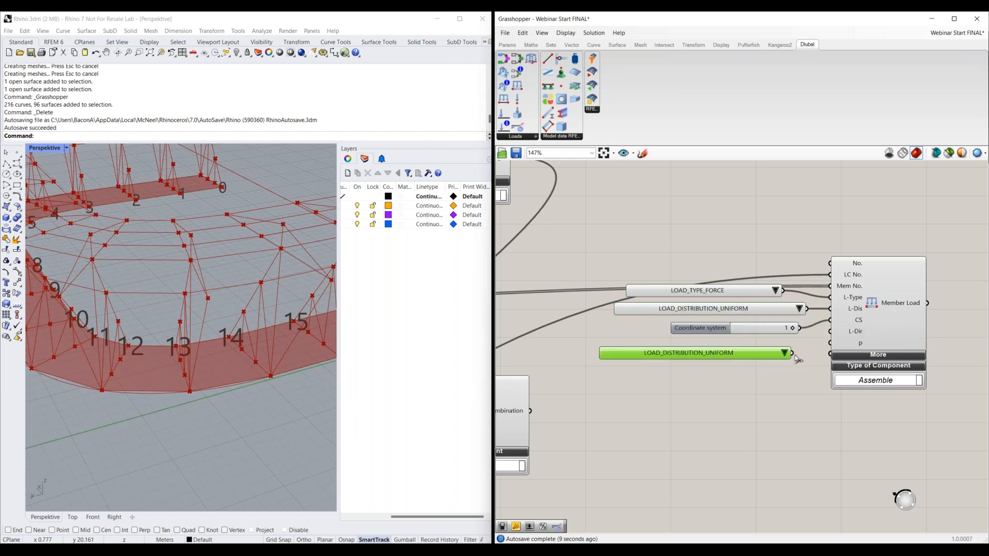
left_click_drag(825, 335, 794, 345)
left_click(795, 344)
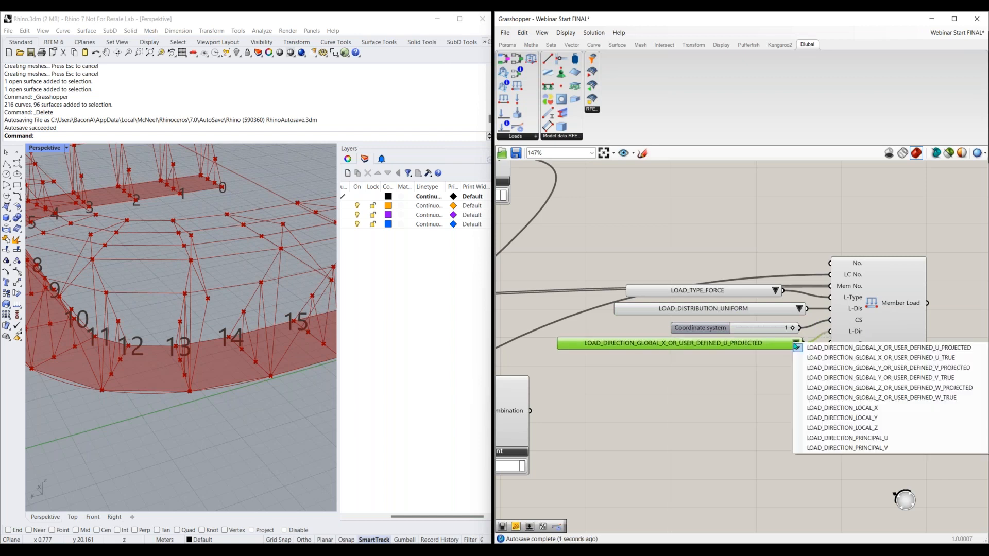
left_click(855, 399)
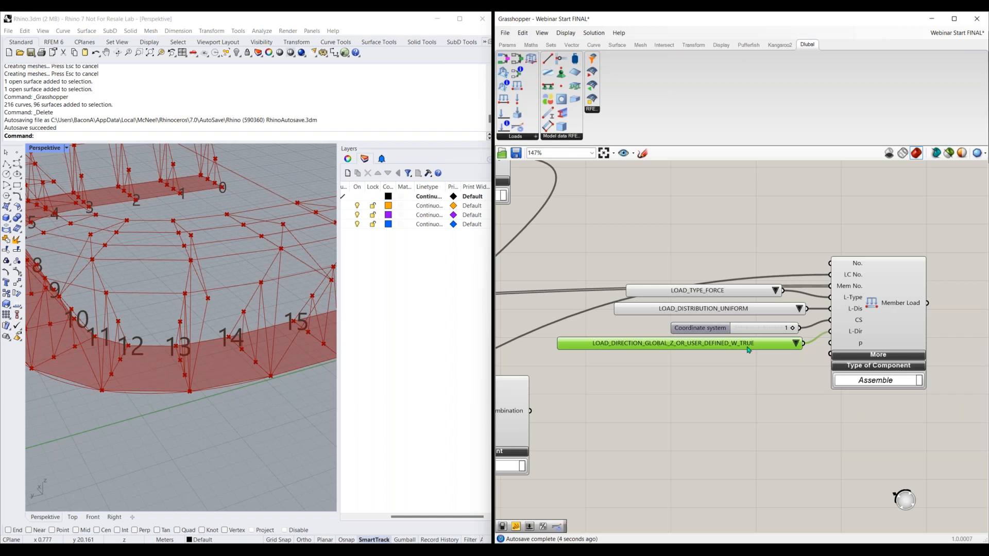
mouse_move(733, 331)
left_mouse_down()
mouse_move(720, 326)
mouse_move(719, 340)
left_mouse_up()
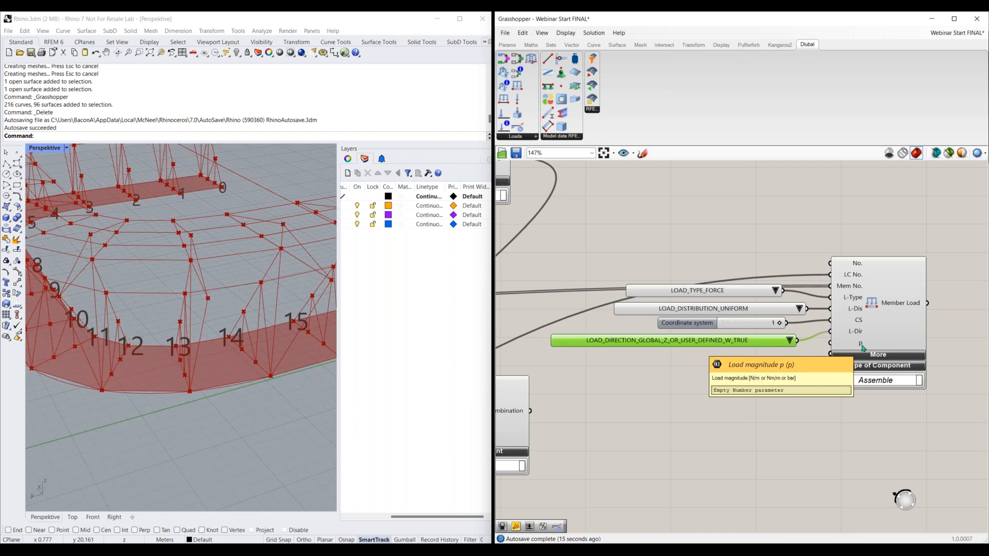
Add a Multiplication component on the free canvas below the L-Dir value list
double_click(698, 422)
type("a/b")
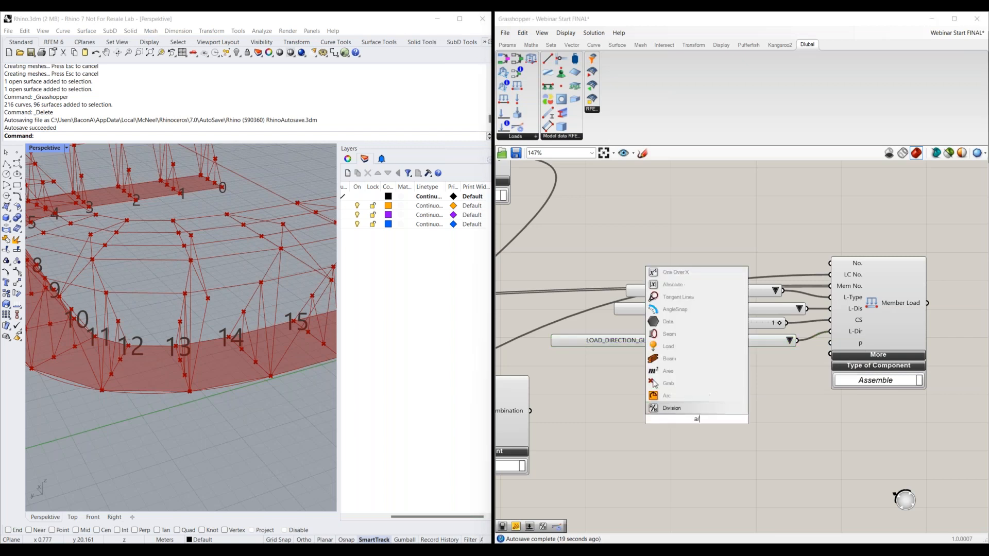
key("BackSpace")
key("BackSpace")
key("BackSpace")
type("mult")
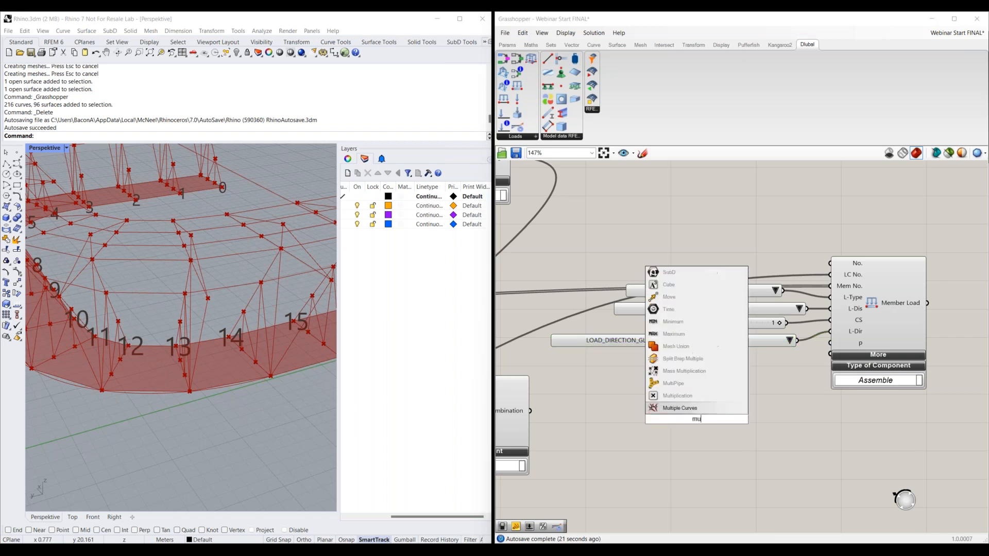
key("Up")
key("Up")
key("Up")
key("Down")
key("Down")
key("Return")
left_click_drag(702, 420, 722, 413)
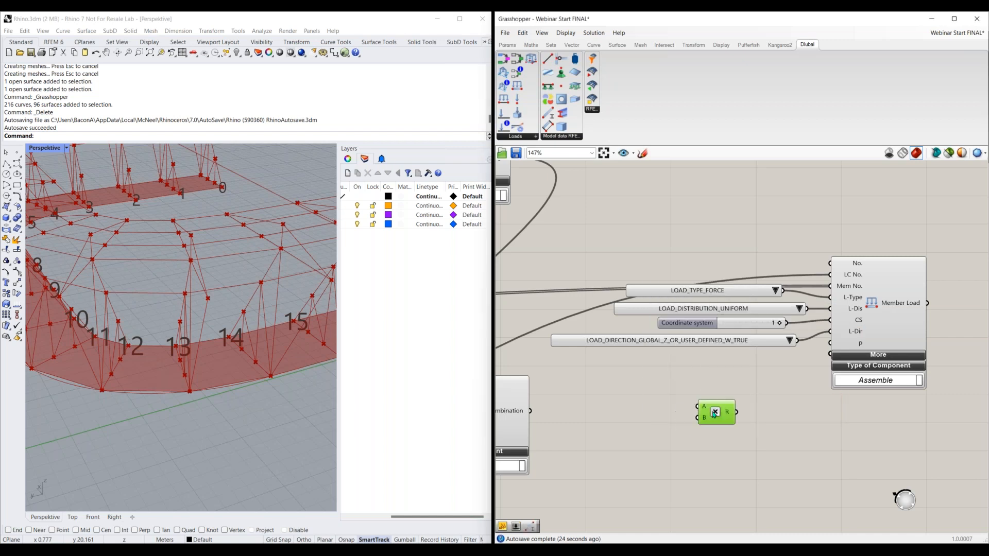
Display components by name instead of icon, and rename the Multiplication component as lb/ft to N/m
left_click(566, 33)
key("Return")
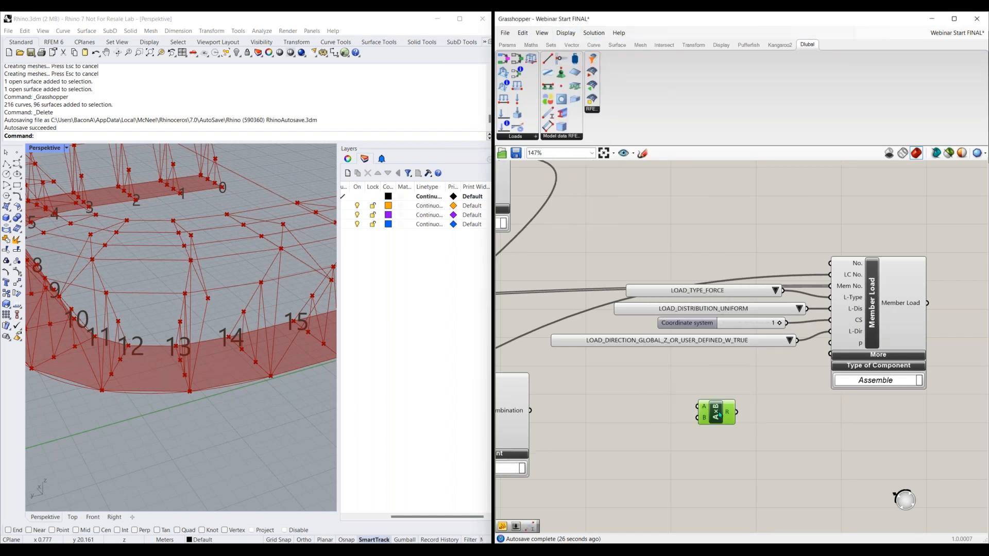
double_click(760, 383)
right_click(719, 412)
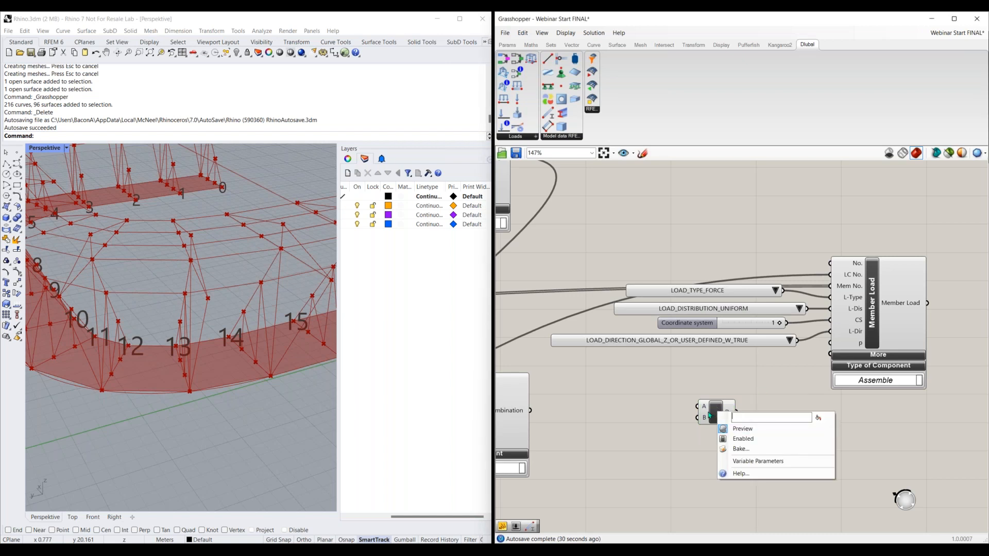
type("lb/ft to N/m")
key("Return")
left_click_drag(716, 412, 754, 408)
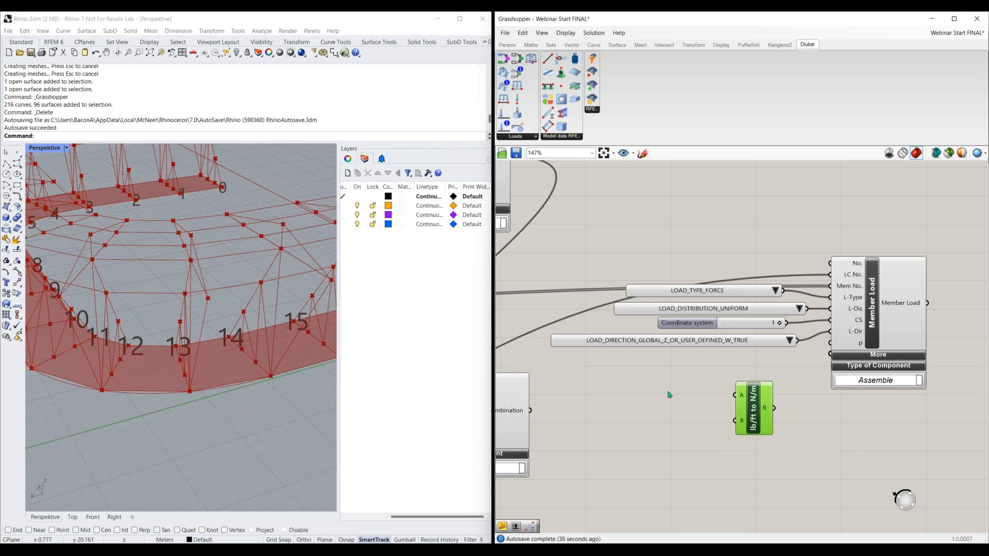
Add a number slider with value 1000 and connect it to input A of the lb/ft to N/m component
double_click(686, 400)
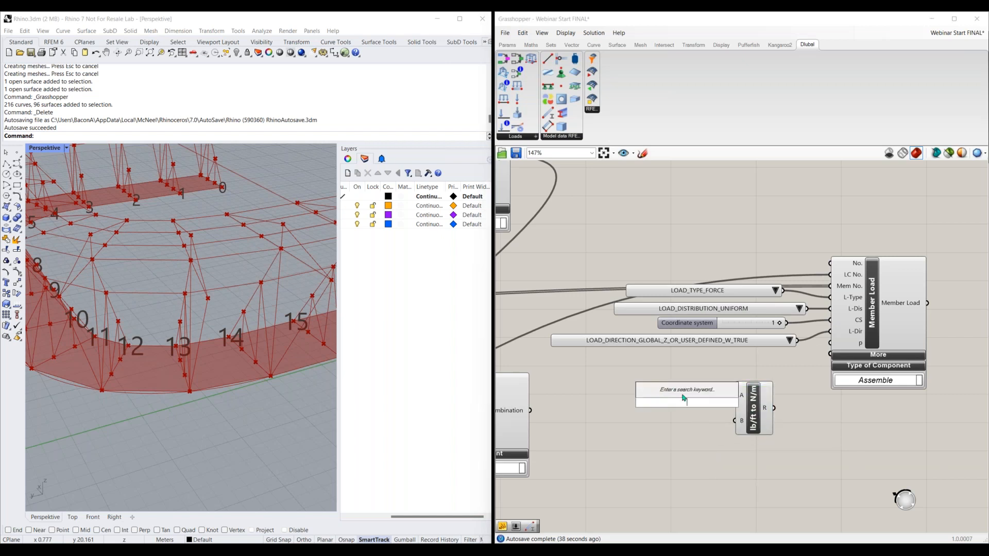
type("1000")
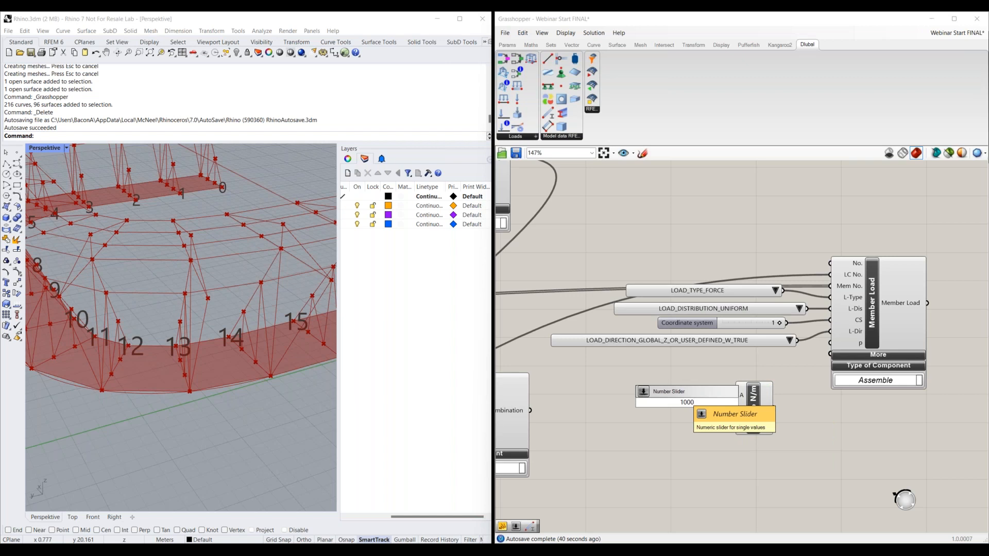
key("Return")
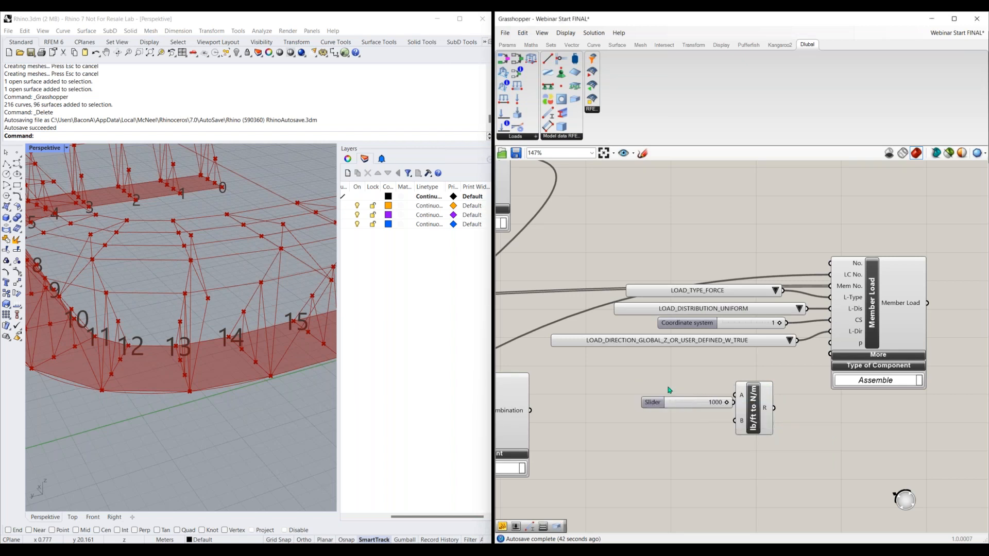
left_click_drag(669, 401, 638, 384)
left_click_drag(735, 395, 702, 385)
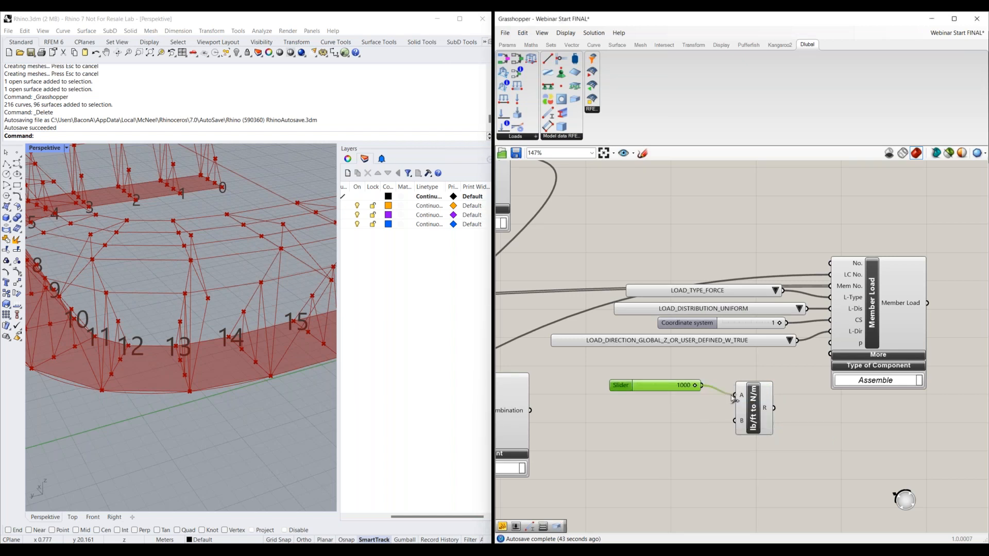
Connect a panel containing 1.36 to input B of the lb/ft to N/m component, and wire its result to the Member Load's p input
double_click(735, 433)
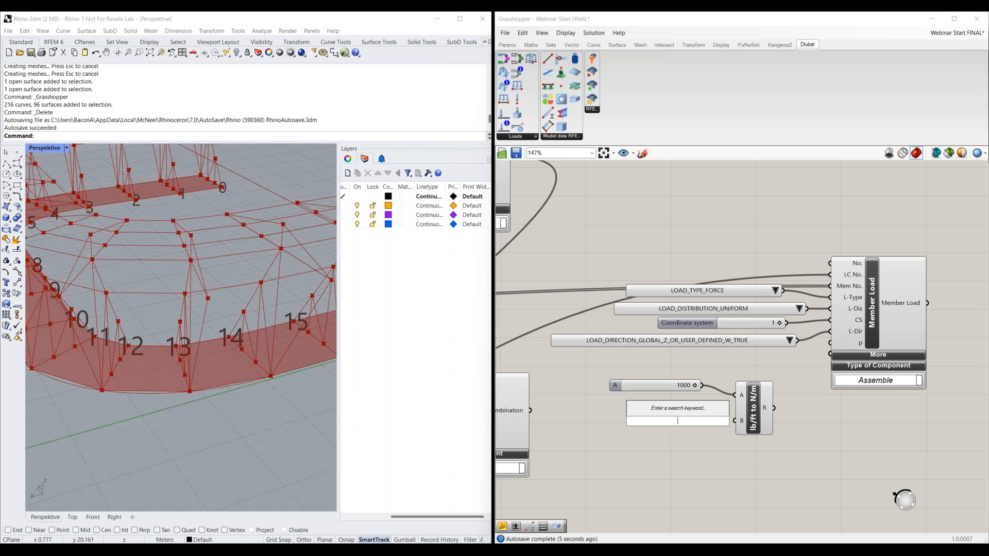
type("\"1.36")
key("Return")
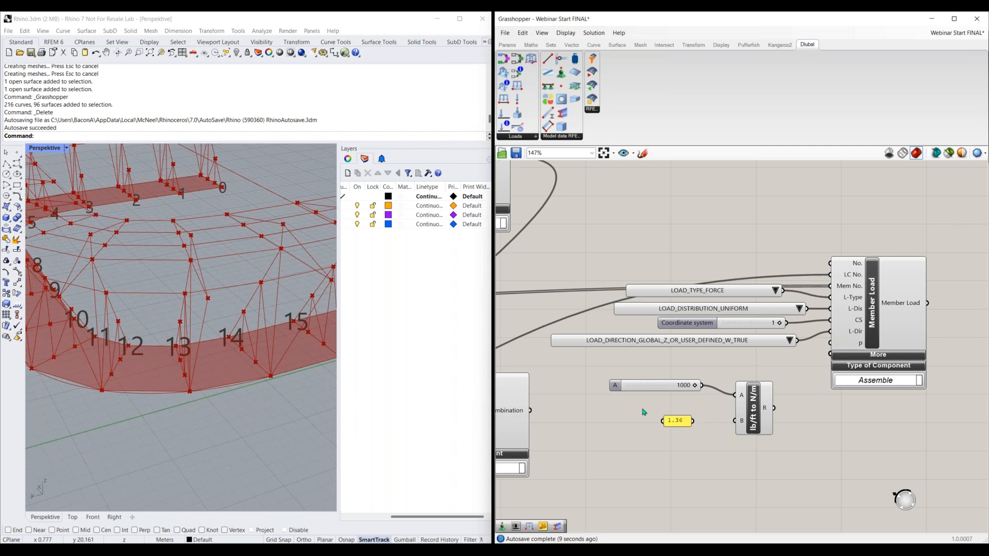
left_click_drag(693, 421, 610, 458)
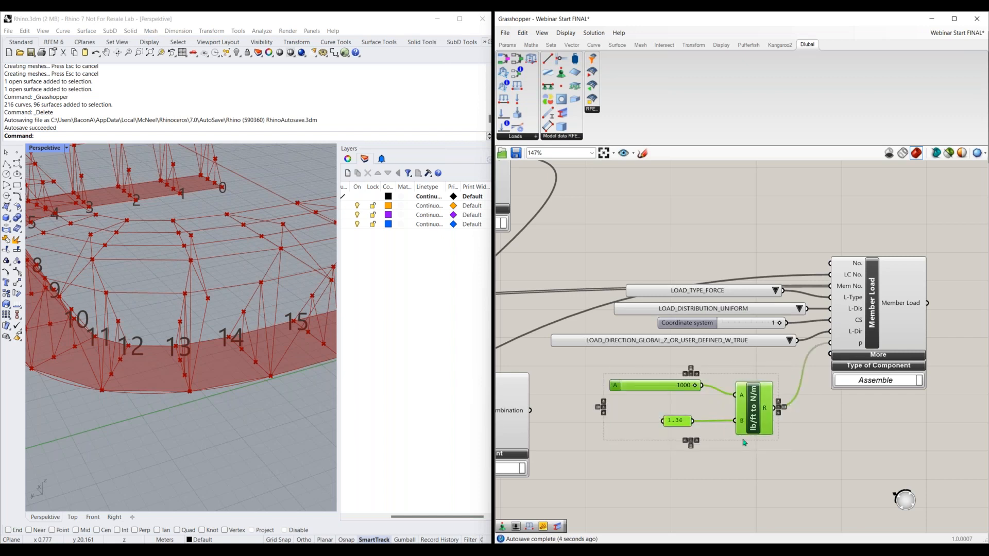
left_click(656, 407)
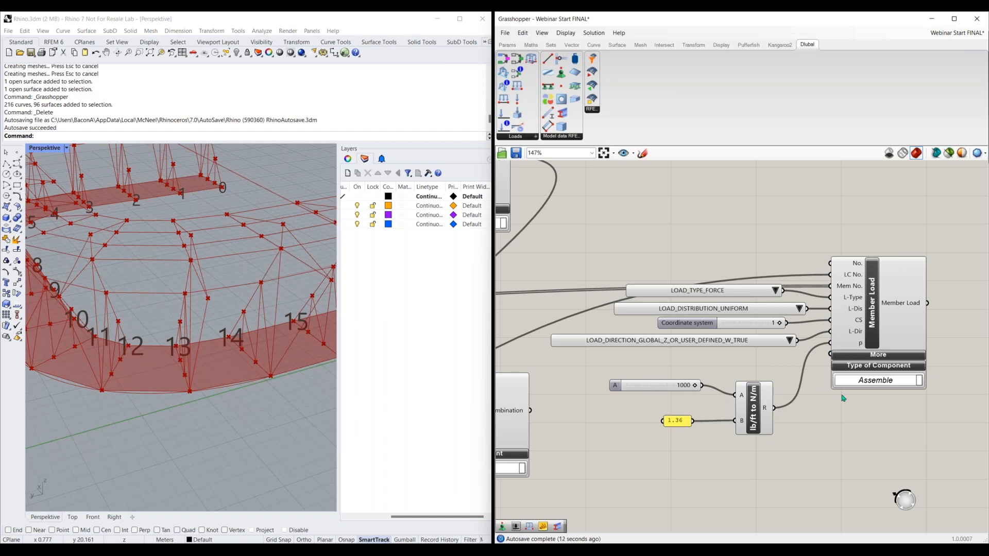
Place an RFEM Export component on the free canvas beyond the Member Load component
right_click_drag(843, 398, 752, 414)
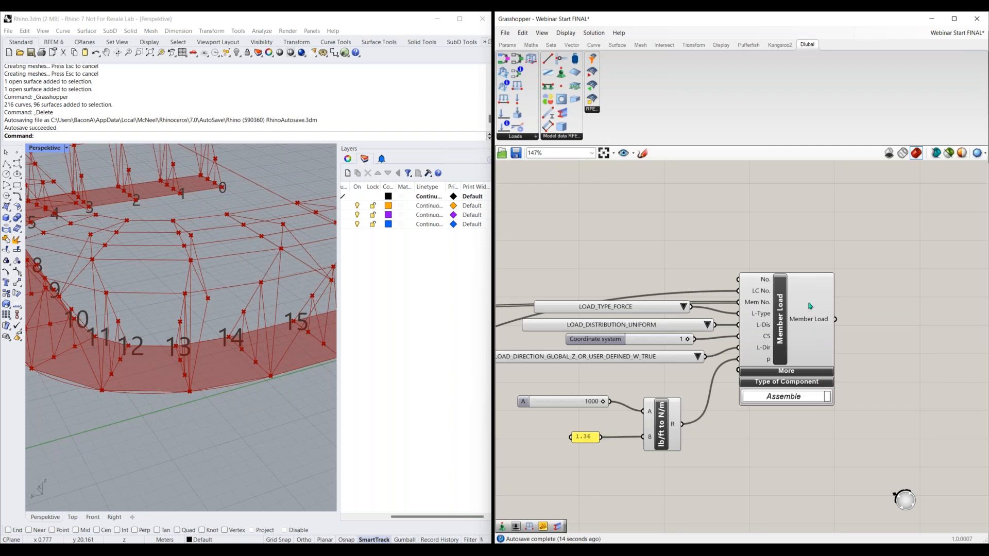
scroll(793, 345, "down", 1)
scroll(793, 344, "down", 1)
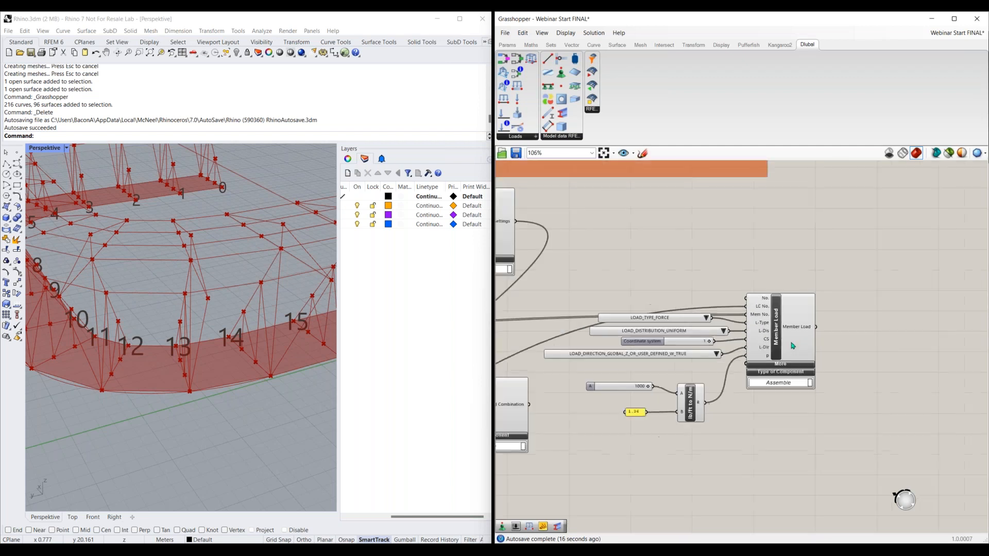
right_click_drag(791, 327, 613, 330)
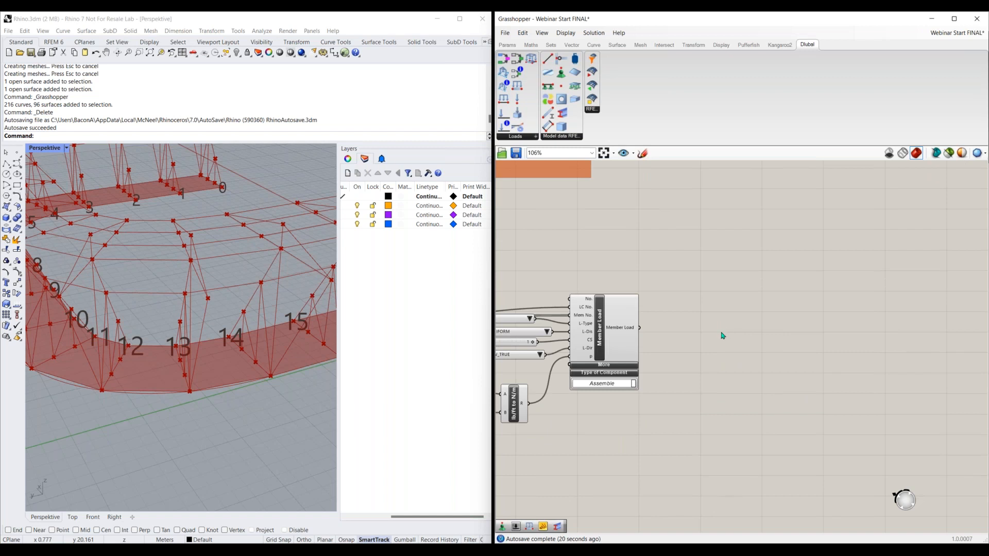
right_click_drag(706, 337, 671, 338)
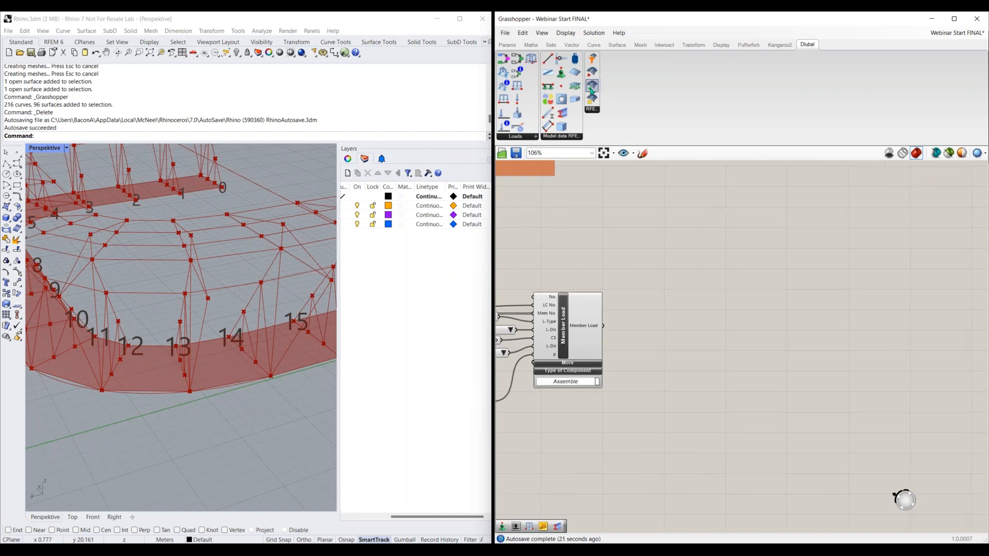
left_click_drag(592, 72, 765, 322)
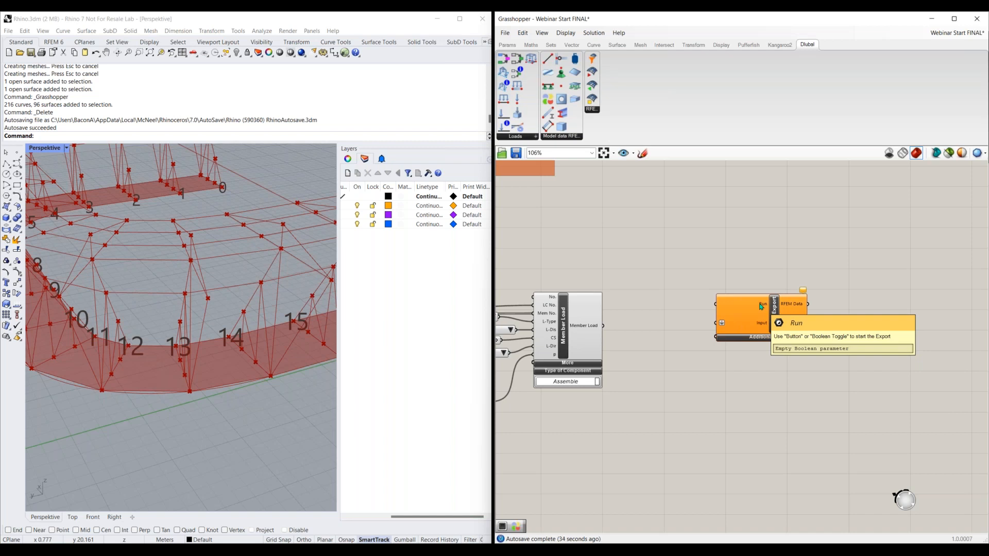
Add a Button and connect it to the RFEM Export's Run input
double_click(653, 264)
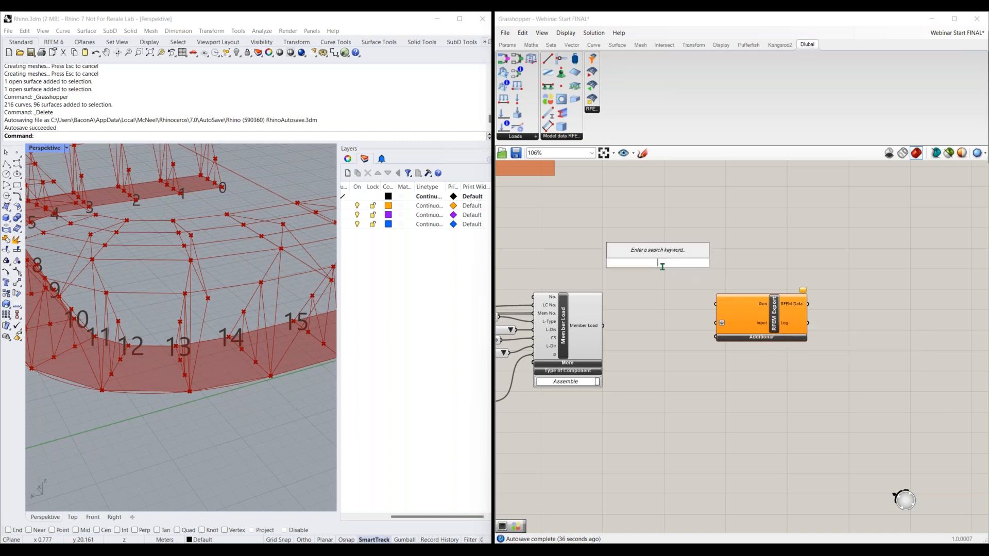
type("butto")
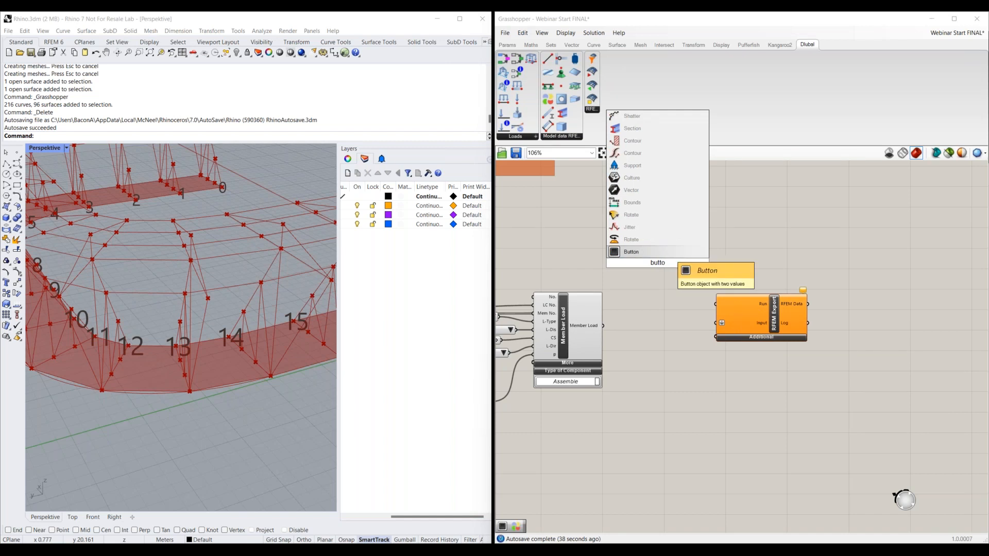
key("Return")
left_click_drag(679, 264, 716, 304)
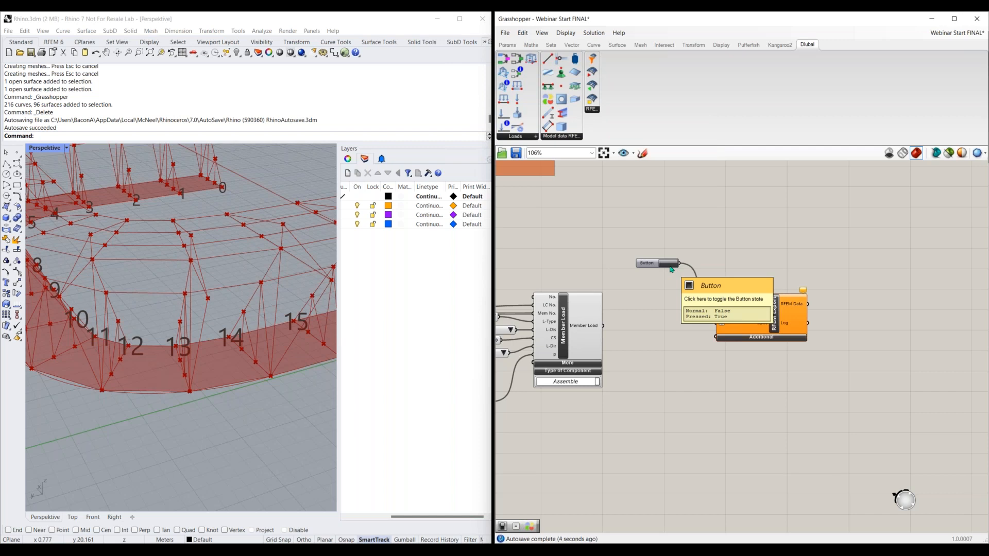
Add a Boolean Toggle set to True and connect it to the RFEM Export's Run input in place of the Button
double_click(667, 243)
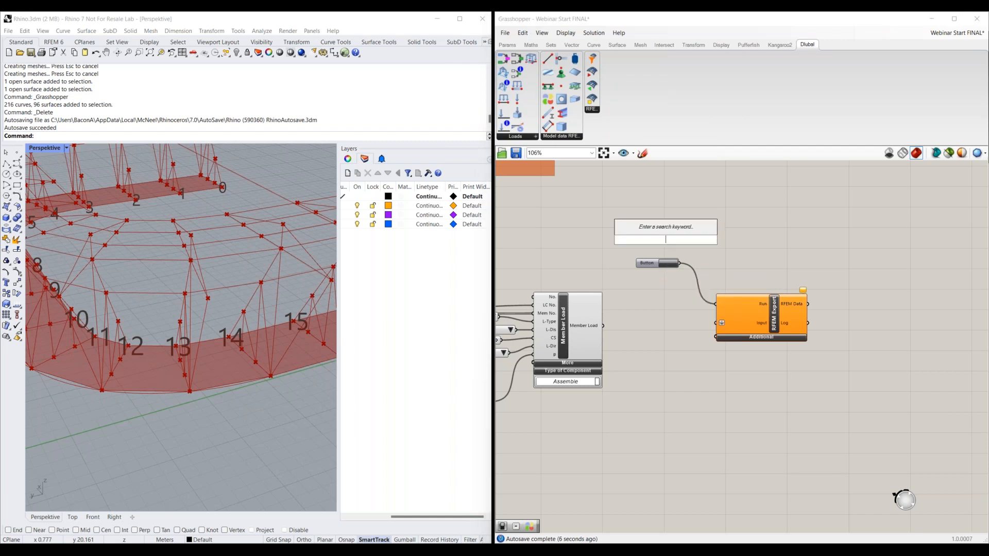
type("boolea")
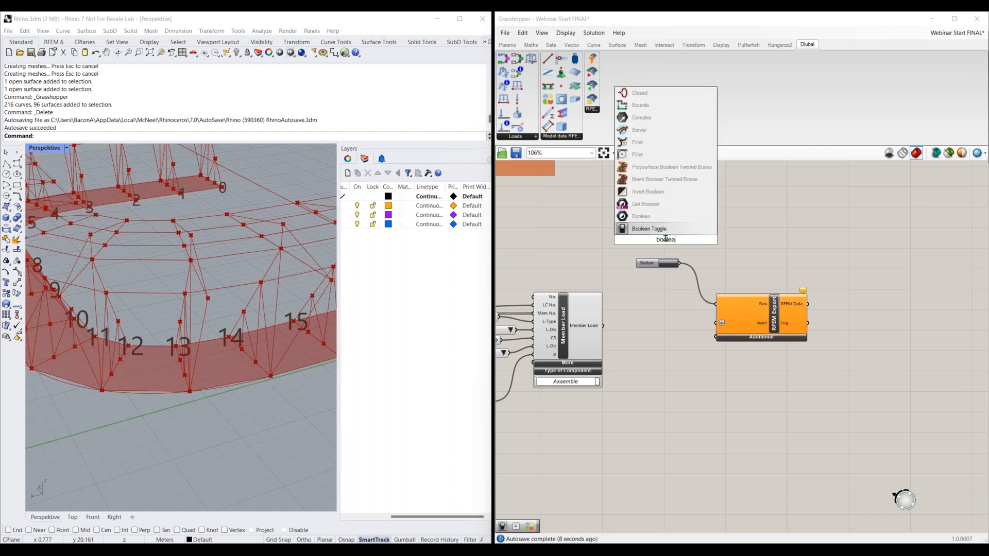
key("Return")
left_click_drag(708, 295, 680, 244)
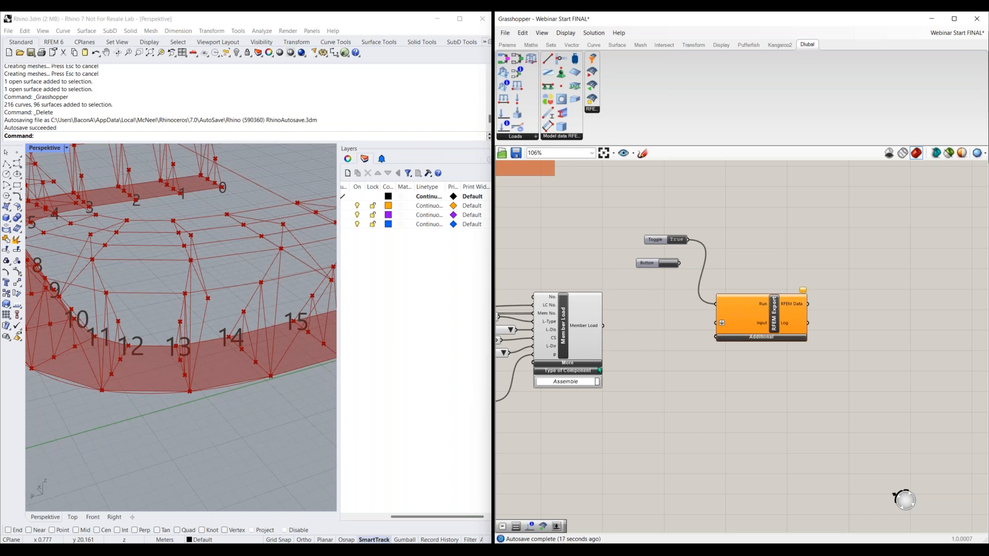
Delete the Boolean Toggle and reconnect the Button to the RFEM Export's Run input
left_click(661, 242)
key("Delete")
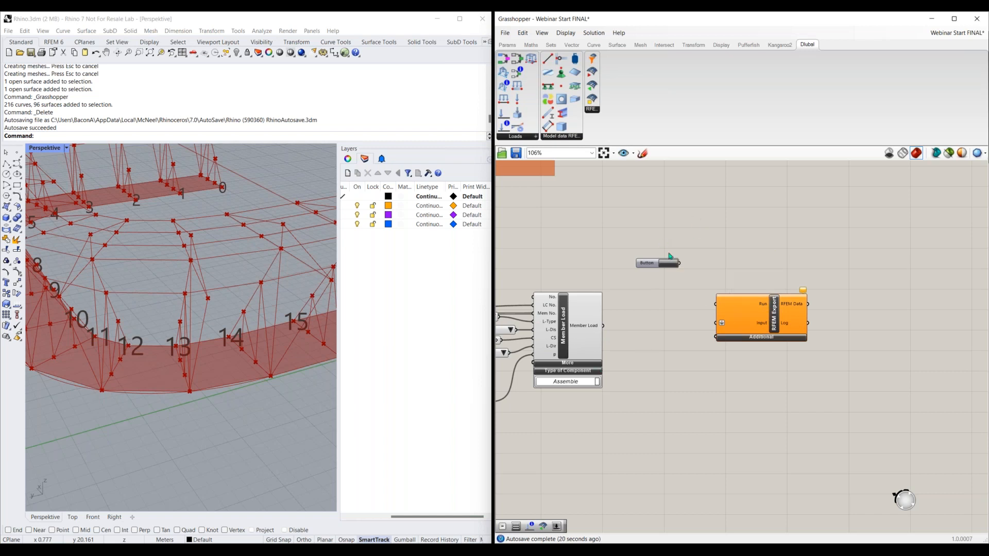
left_click(654, 264)
left_click_drag(680, 264, 716, 305)
Connect the Member Load output to the RFEM Export's Input
scroll(680, 344, "down", 1)
left_click(722, 334)
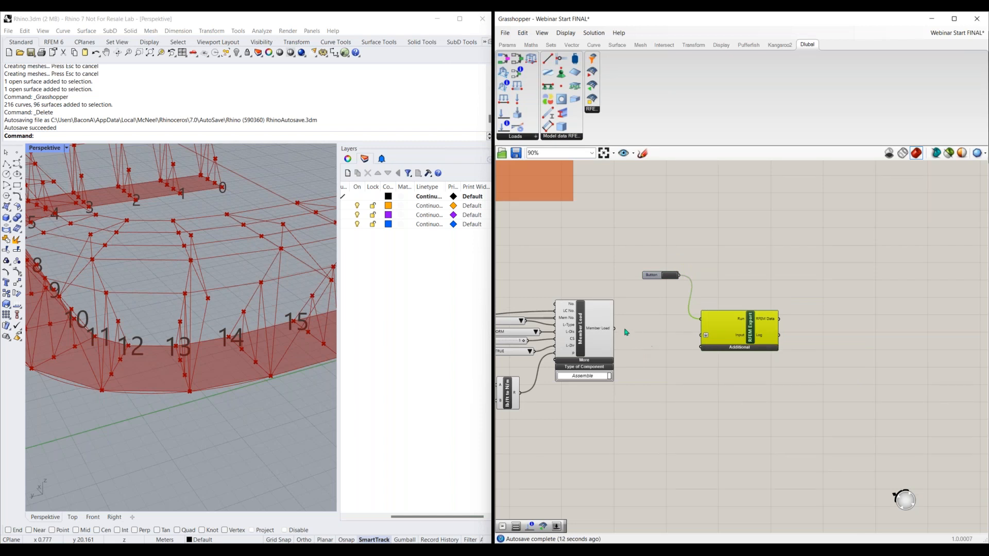
left_click_drag(615, 328, 632, 393)
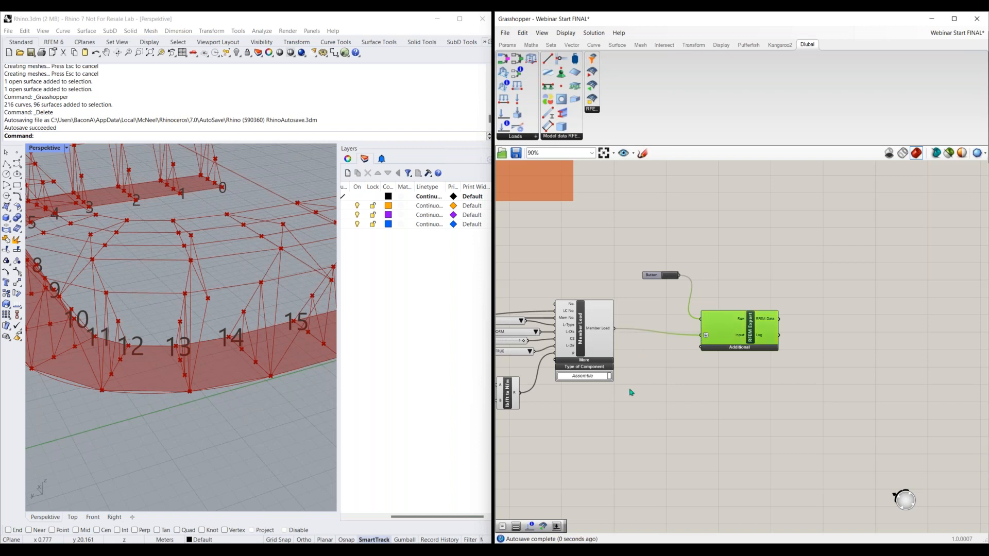
Move the RFEM Export near the Load Combination component and add the Load Combination, Static Analysis Settings and Design Situation outputs to its Input
right_click_drag(820, 335, 879, 293)
left_click_drag(878, 292, 619, 298)
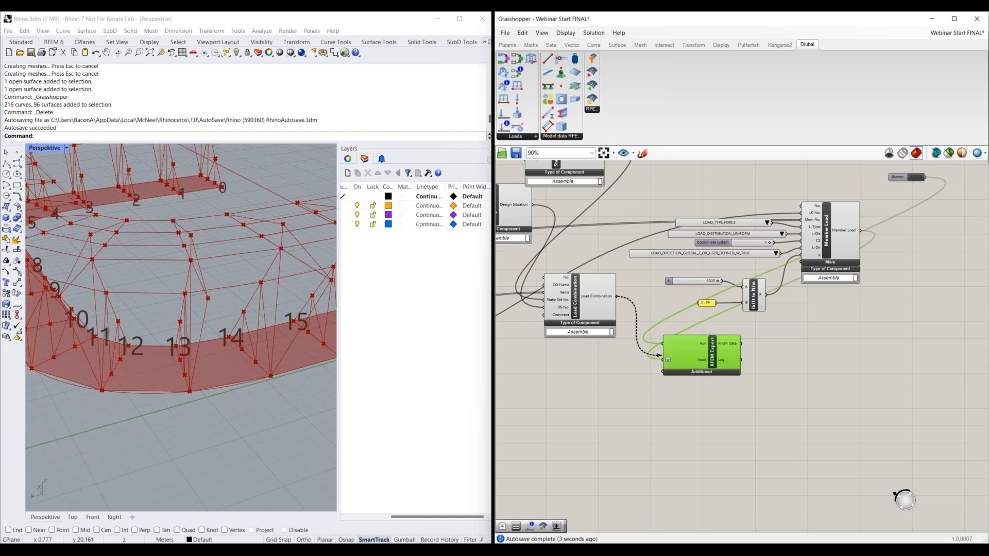
right_click_drag(623, 273, 645, 308)
left_click_drag(685, 394, 627, 176, "shift")
left_click_drag(554, 242, 688, 395, "shift")
Move the RFEM Export near the load cases and add the Dead Load and Live Load Load Case outputs to its Input
scroll(823, 387, "down", 3)
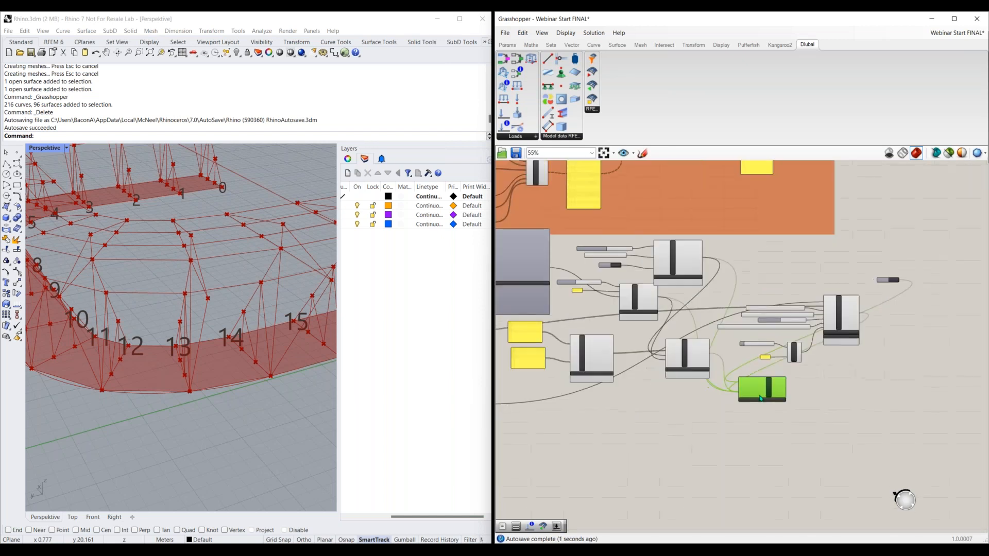
left_click_drag(747, 389, 661, 395)
scroll(618, 375, "up", 3)
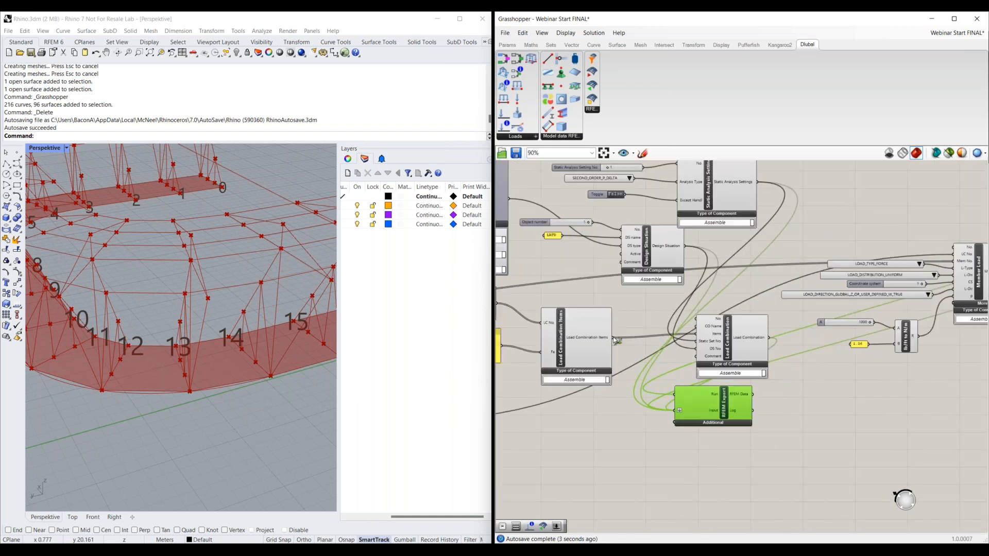
right_click_drag(617, 341, 772, 309)
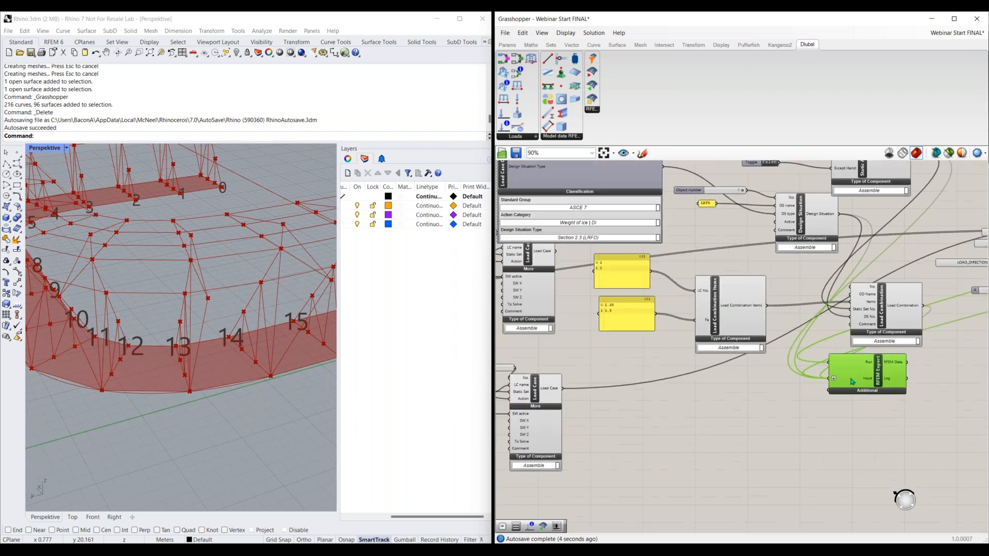
left_click_drag(852, 382, 677, 406)
left_click_drag(555, 252, 653, 405)
left_click_drag(657, 405, 658, 404)
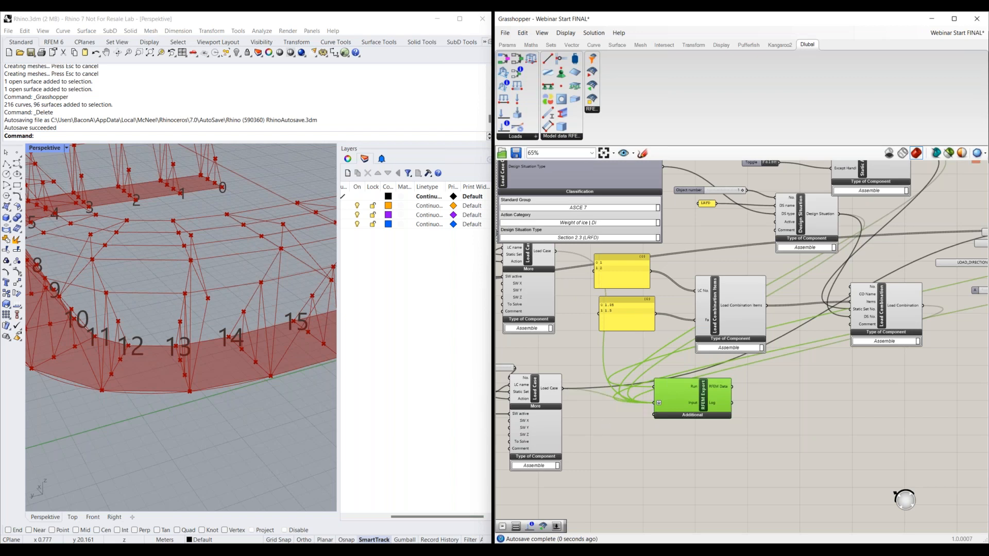
Add the other Static Analysis Settings output to the RFEM Export's Input and switch the component display to icons
scroll(570, 313, "down", 2)
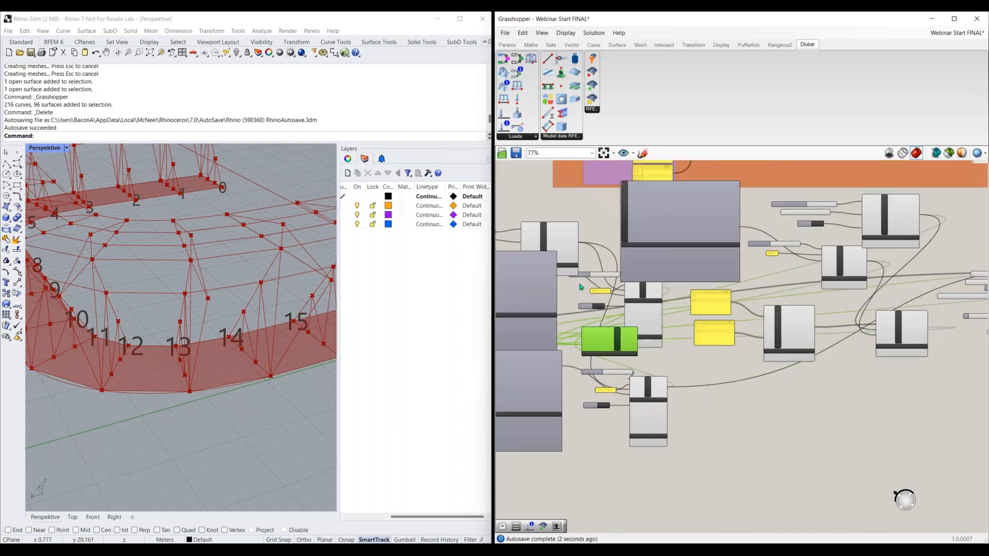
scroll(582, 325, "up", 2)
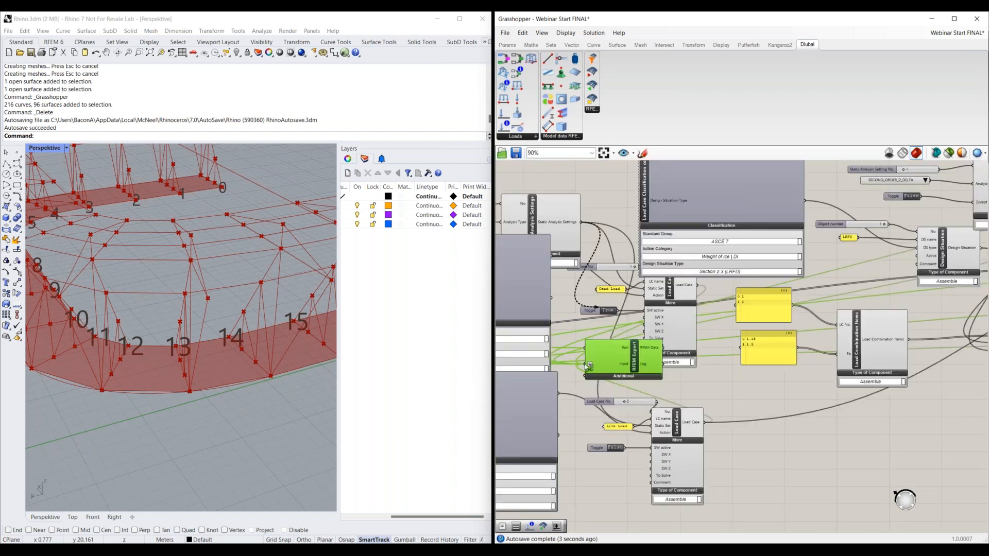
left_click(570, 44)
left_click(565, 33)
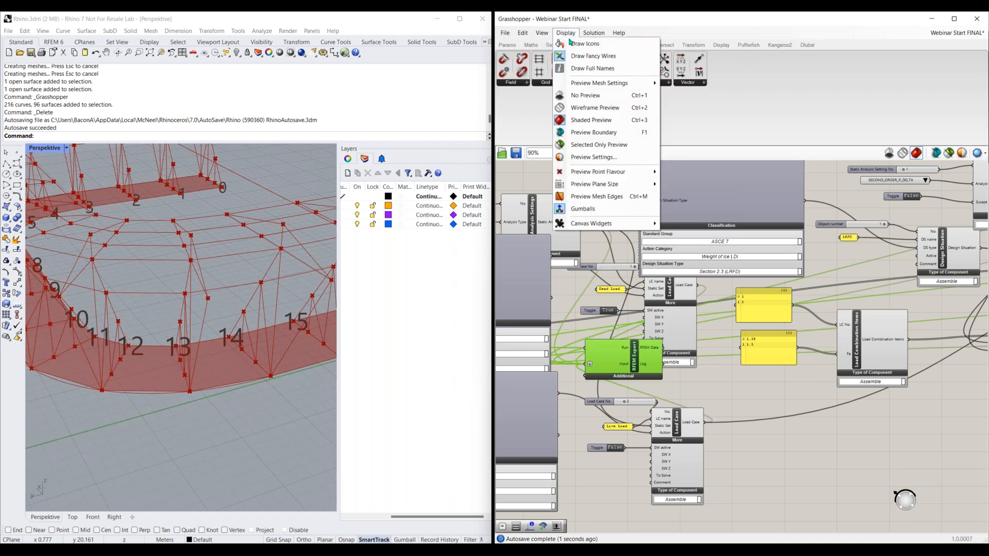
Move the RFEM Export beside the structural components and add the Surface Support, Surface and Member outputs to its Input
right_click_drag(615, 359, 751, 324)
left_click_drag(751, 323, 620, 329)
right_click_drag(620, 328, 827, 321)
left_click_drag(826, 321, 658, 515)
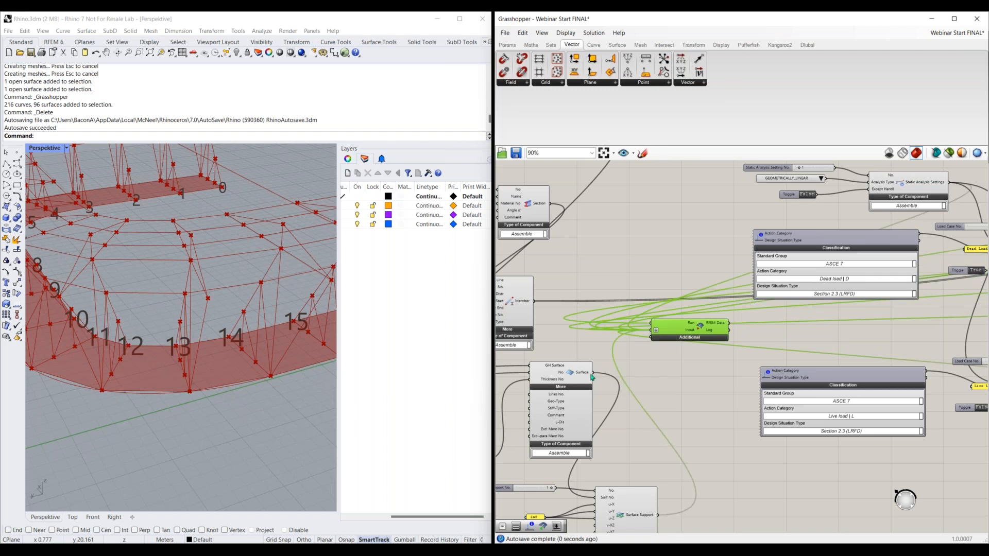
left_click_drag(593, 372, 650, 331)
left_click_drag(534, 301, 651, 333, "shift")
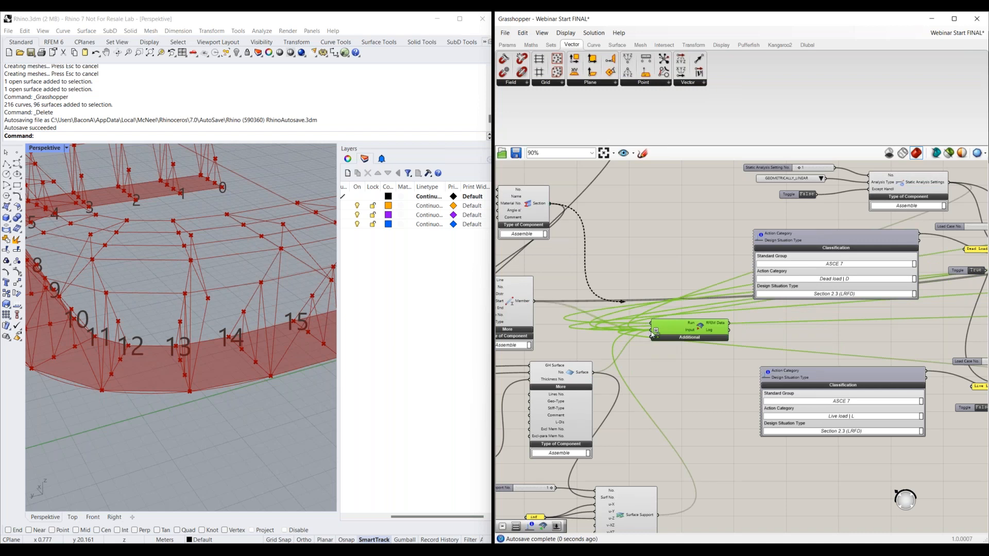
Add the Section output, both Material outputs and the Thickness output to the RFEM Export's Input
scroll(576, 235, "down", 2)
left_click_drag(571, 221, 648, 427, "shift")
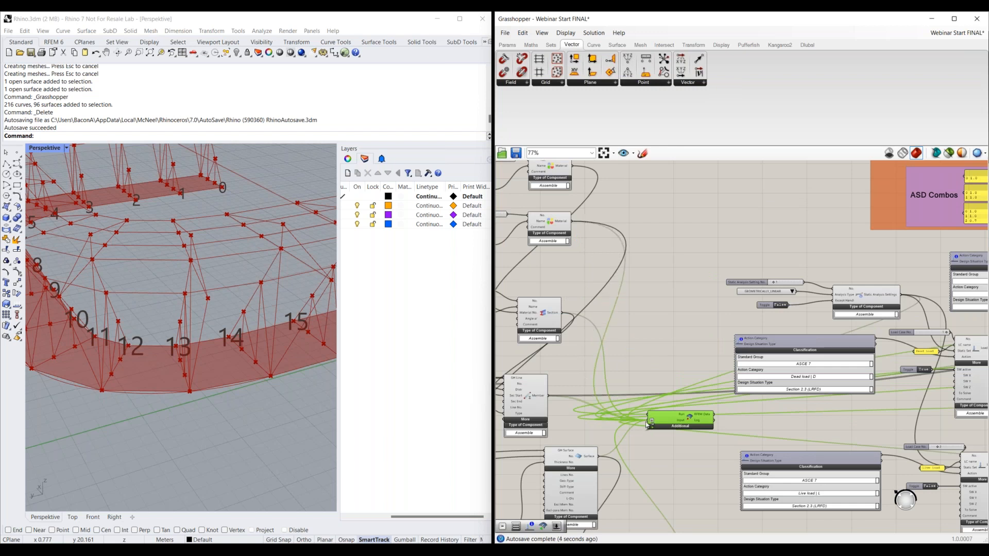
right_click_drag(628, 291, 634, 344)
left_click_drag(584, 220, 655, 473, "shift")
right_click_drag(653, 477, 859, 302)
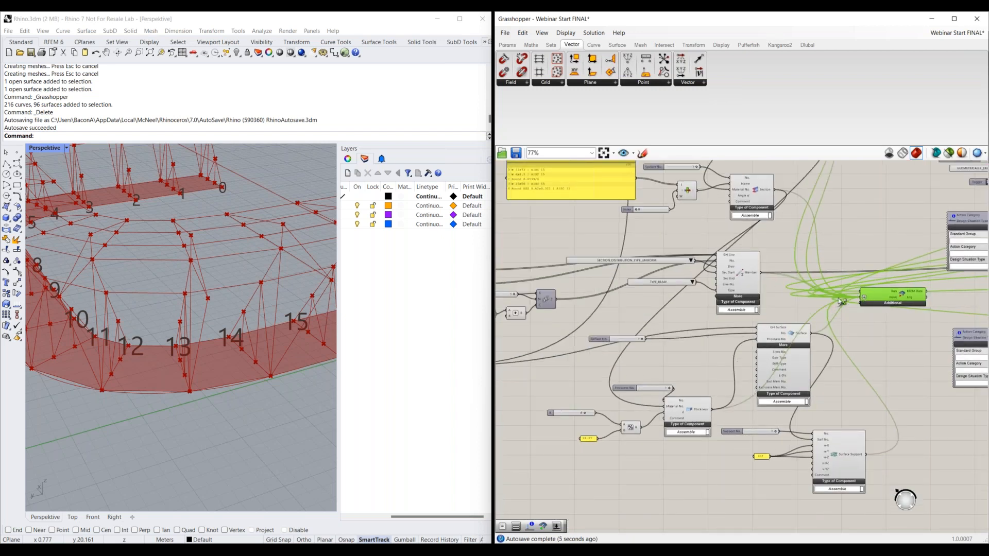
Move the fully wired RFEM Export to the end of the definition, beyond the Member Load component and beside the Button
scroll(742, 345, "down", 2)
right_click_drag(742, 345, 510, 309)
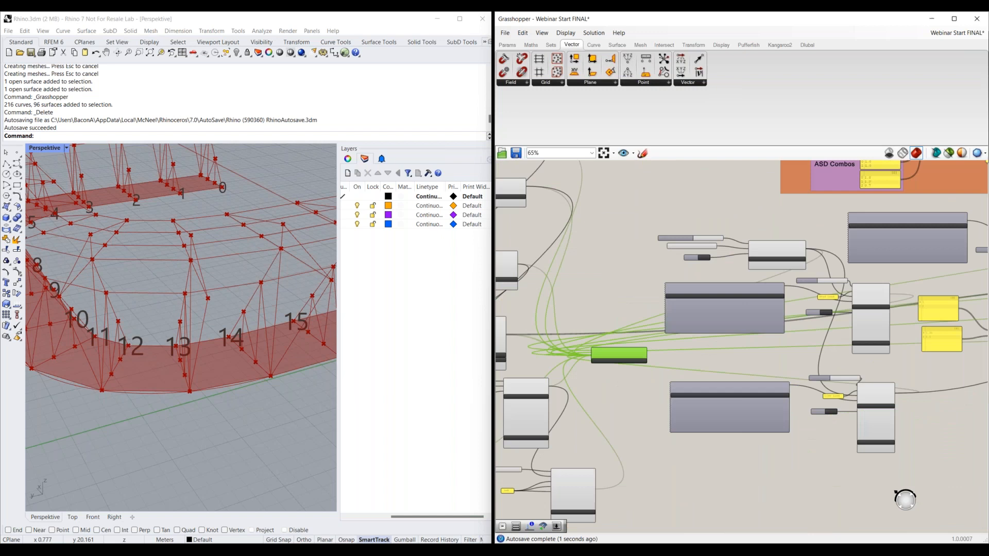
right_click_drag(631, 360, 629, 360)
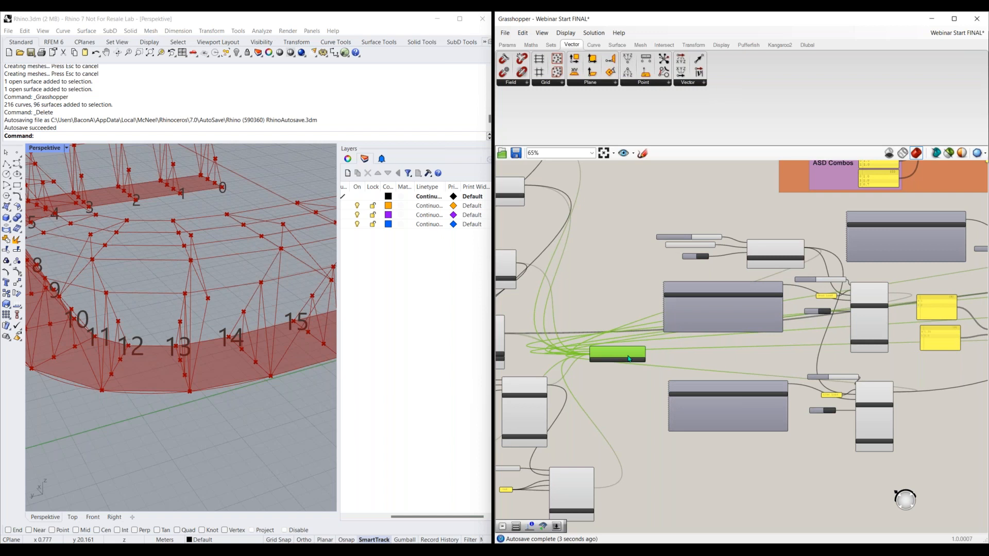
left_click(628, 384)
scroll(627, 385, "up", 4)
scroll(628, 385, "down", 2)
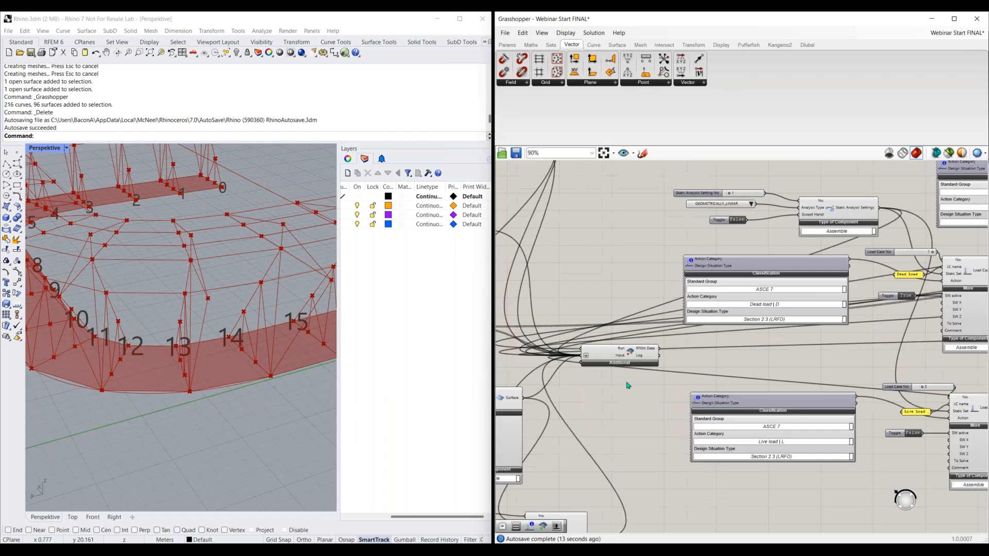
scroll(627, 386, "down", 3)
scroll(580, 360, "up", 1)
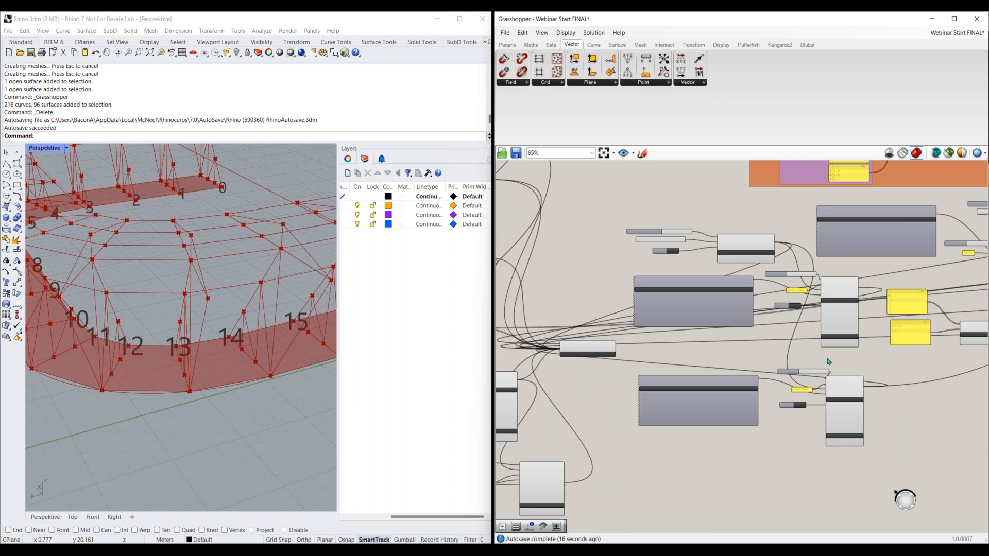
right_click_drag(828, 362, 531, 393)
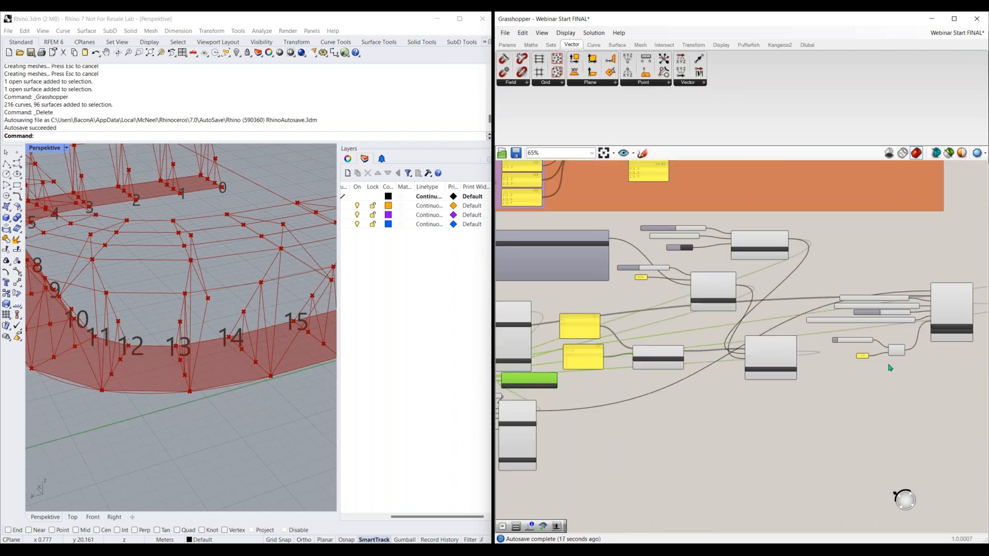
key("ctrl+v")
right_click_drag(968, 330, 705, 356)
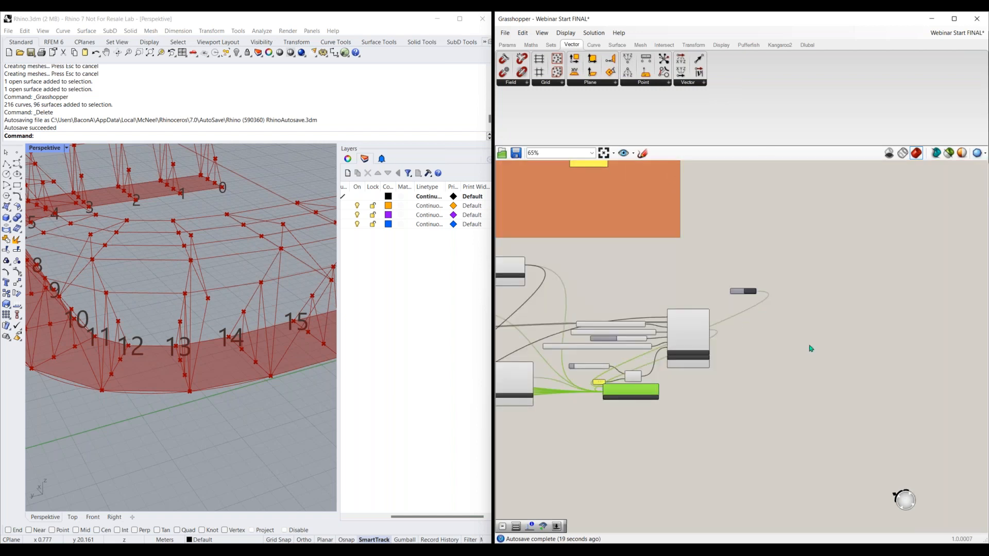
left_click_drag(634, 398, 819, 321)
scroll(820, 325, "up", 4)
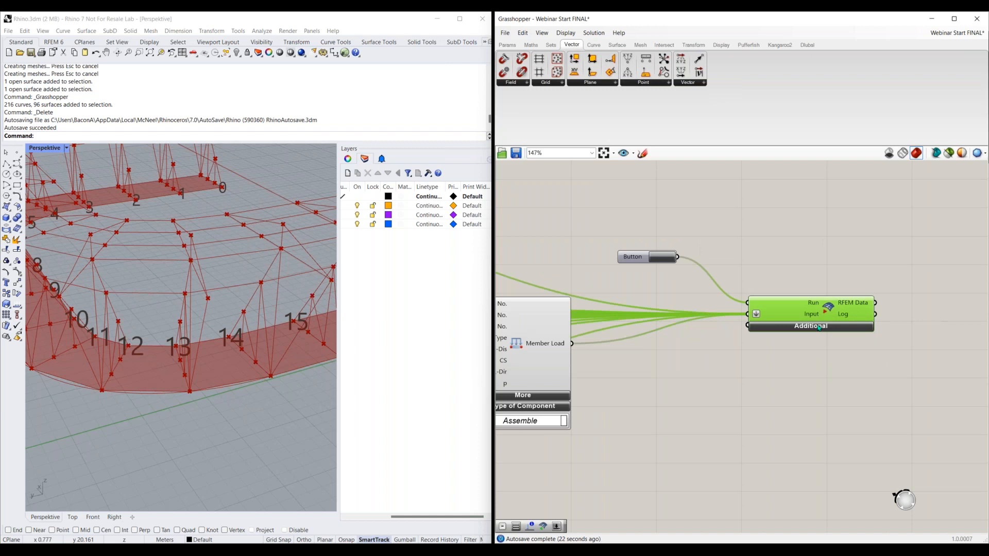
Expand the RFEM Export's Additional inputs and connect a Value List to Units, reviewing its unit options and keeping None
left_click(819, 327)
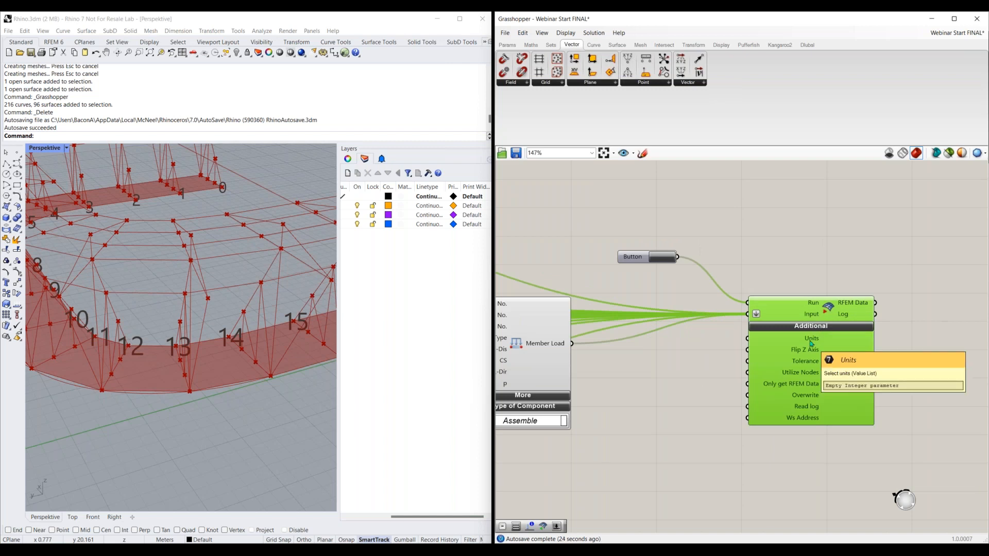
double_click(679, 347)
type("value")
key("Return")
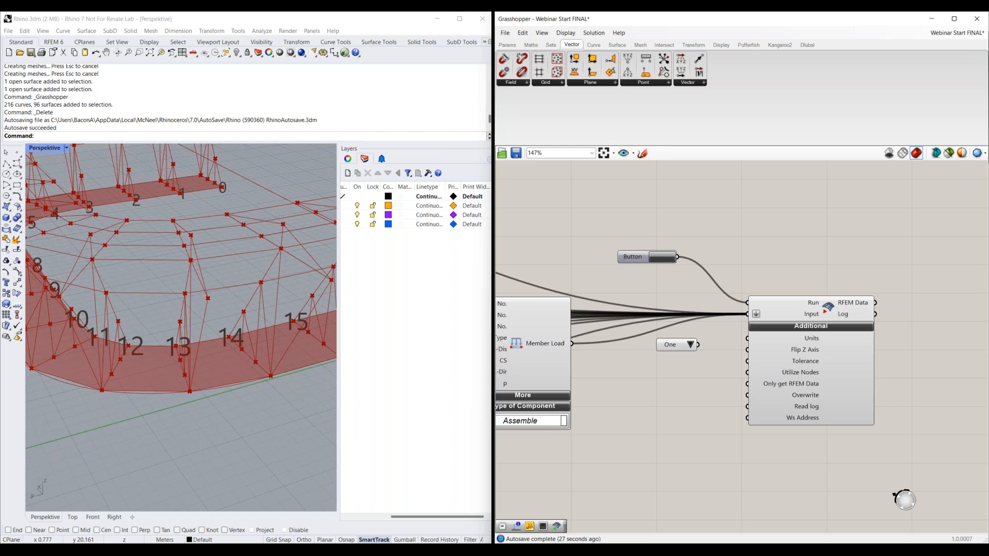
left_click_drag(698, 345, 752, 344)
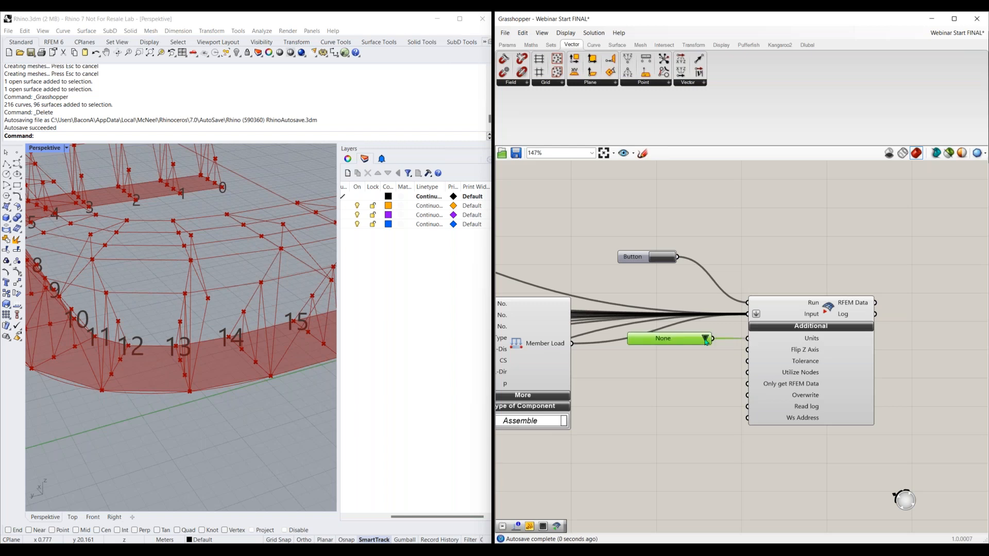
left_click(706, 340)
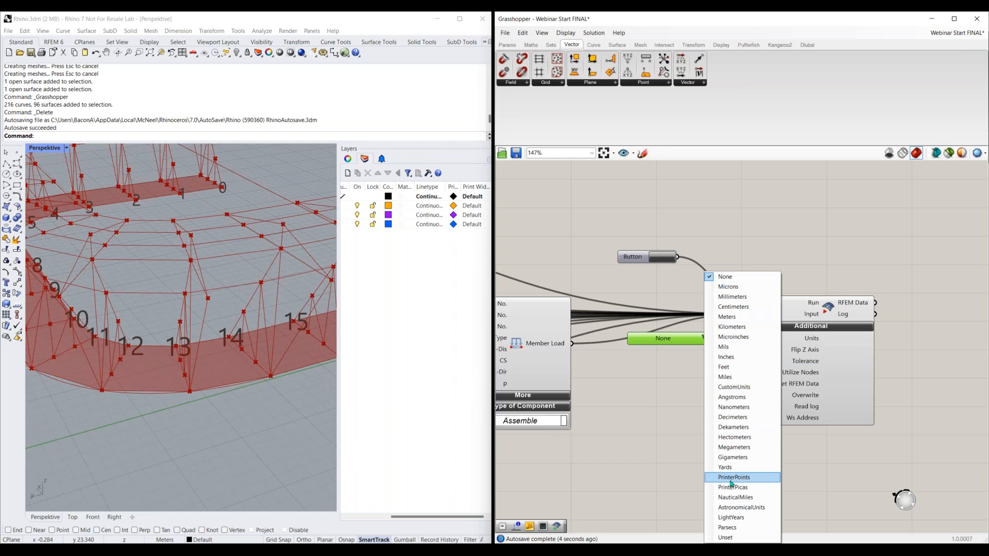
left_click(675, 347)
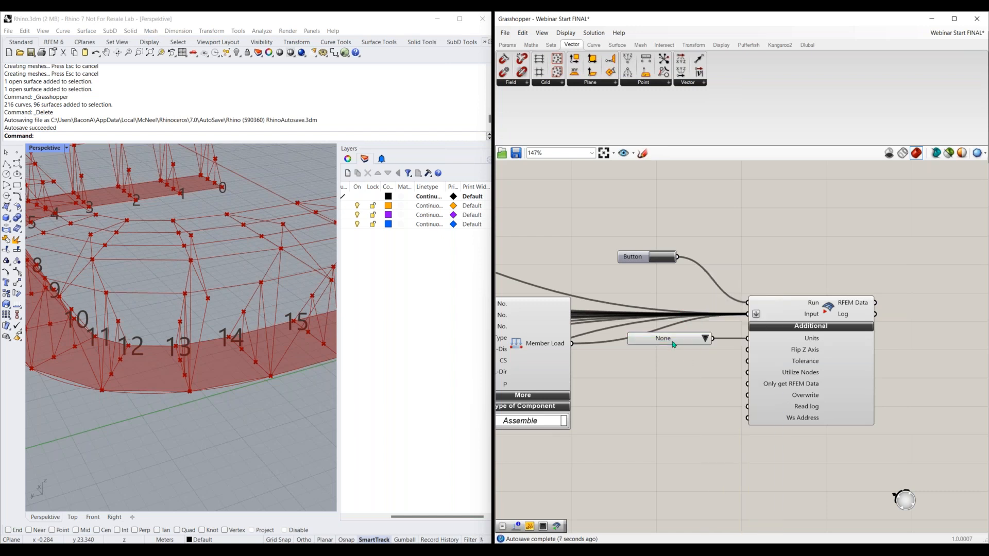
left_click_drag(673, 338, 673, 325)
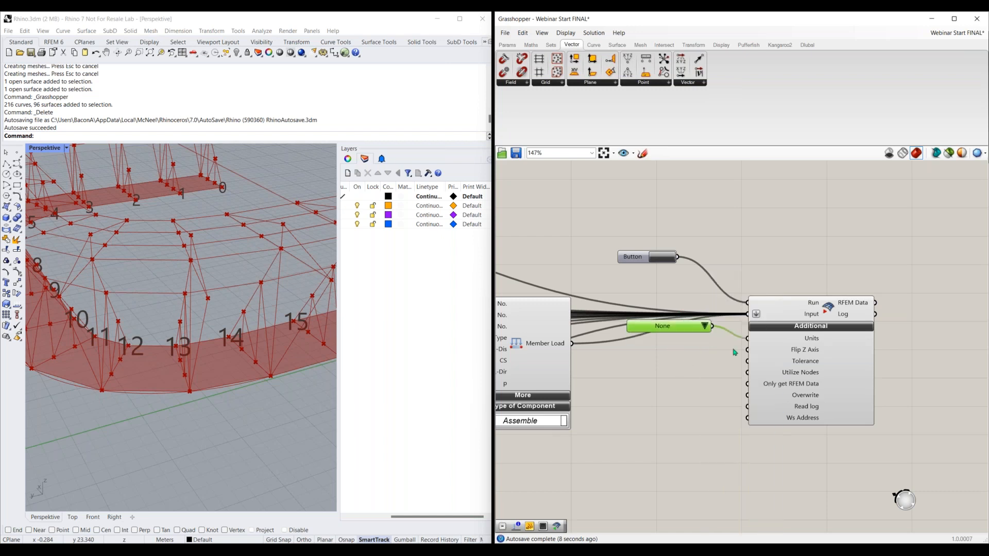
Connect a Boolean Toggle to the RFEM Export's Flip Z Axis input and delete it again
left_click(698, 352)
double_click(698, 353)
type("b")
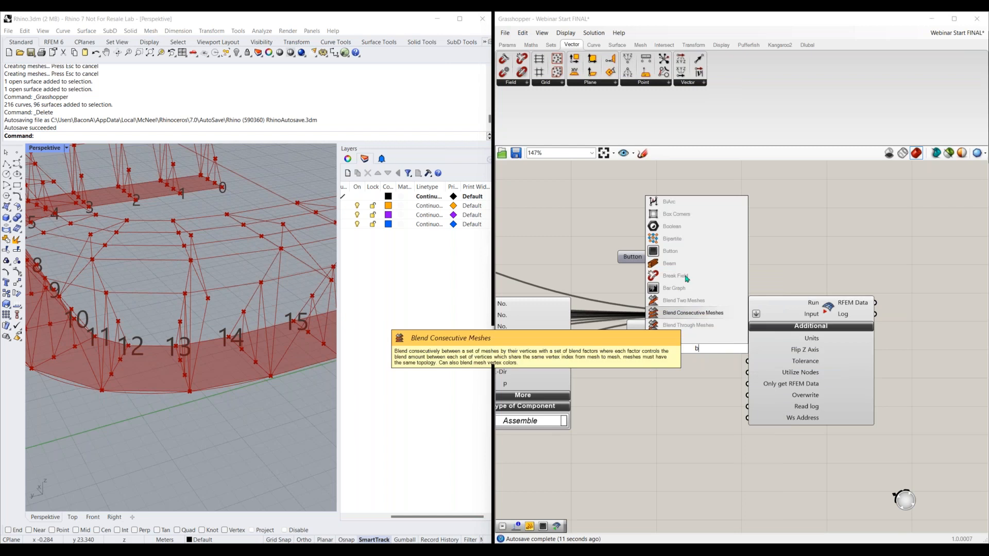
type("oo")
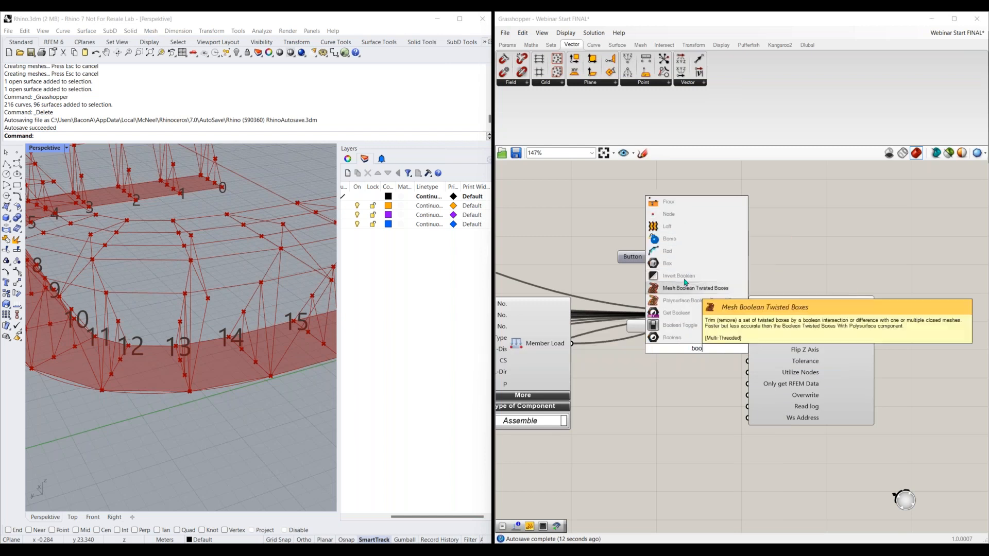
left_click(690, 326)
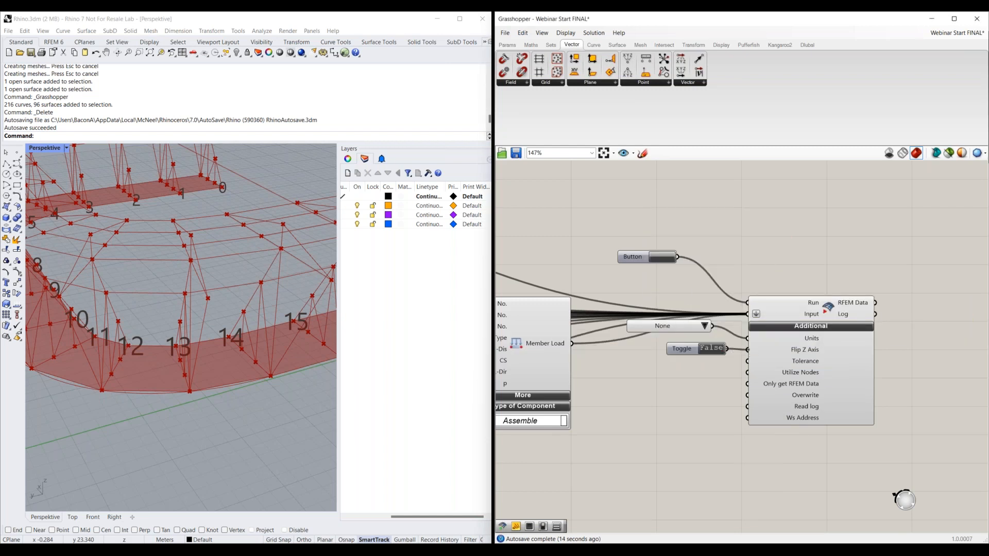
left_click_drag(692, 352, 675, 349)
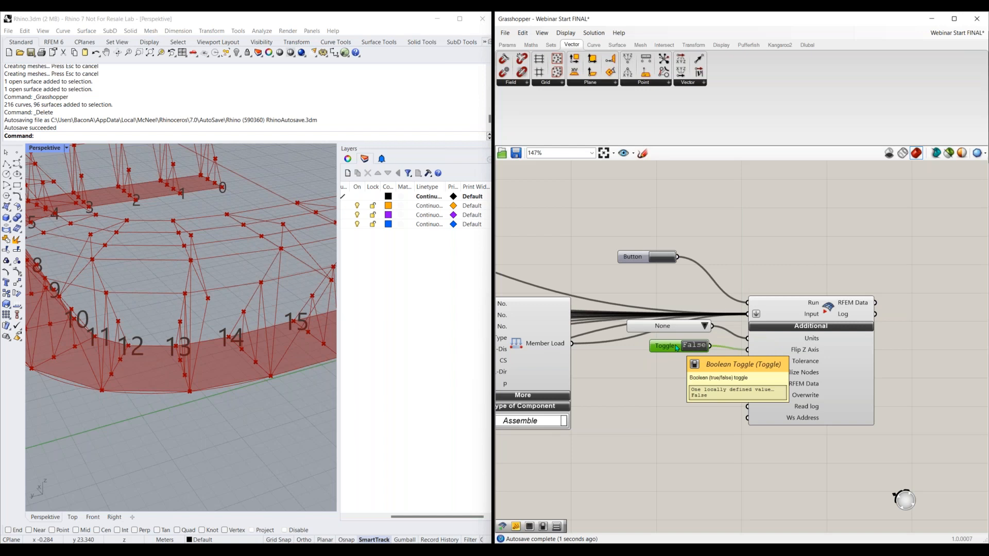
key("Delete")
Switch to Rhino and check the model units and absolute tolerance in the document's Units options, without changing them
left_click(812, 363)
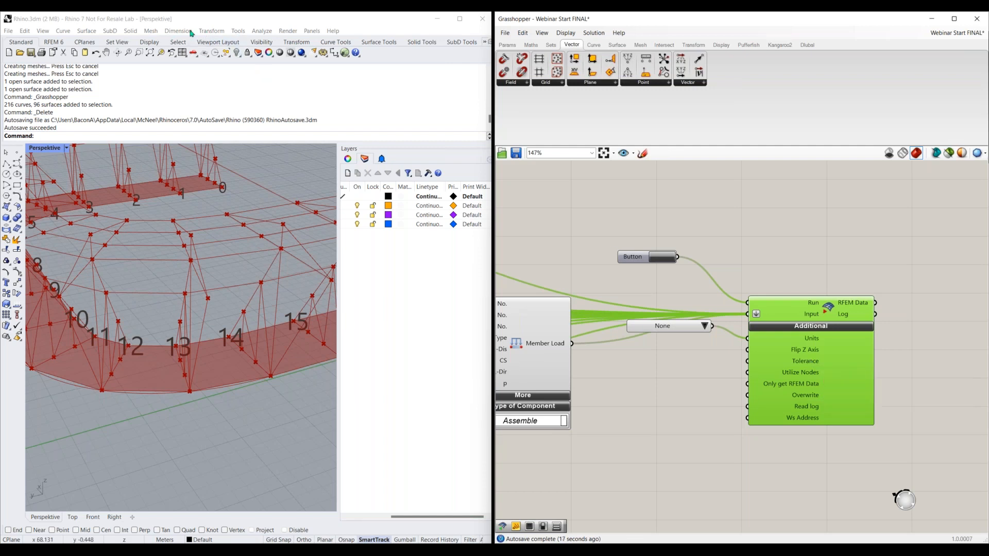
left_click(240, 32)
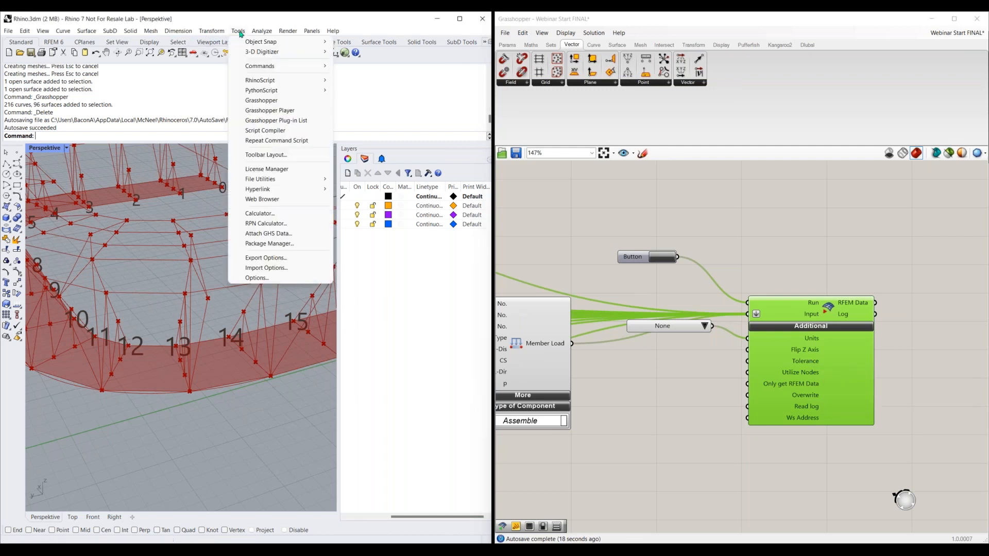
left_click(278, 280)
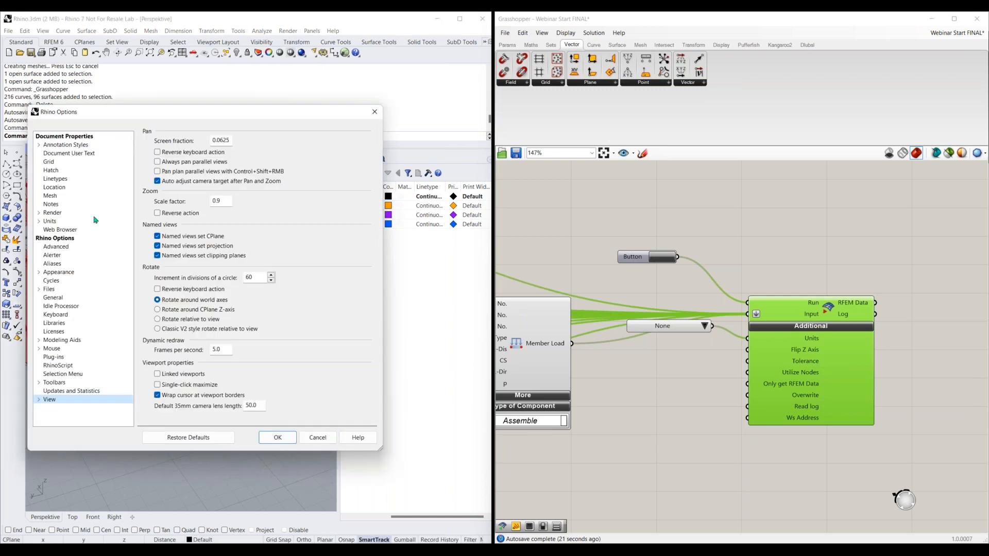
left_click(49, 222)
double_click(219, 169)
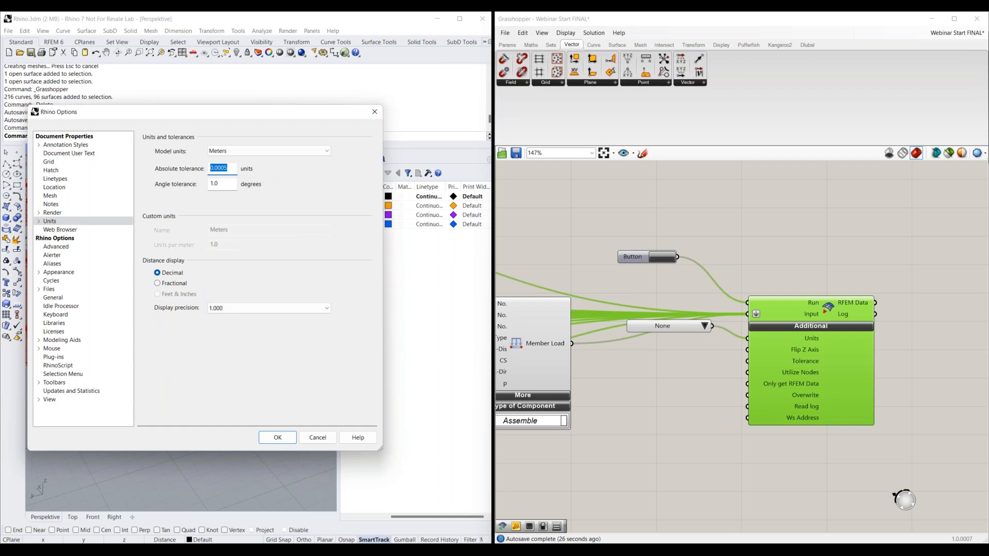
left_click(375, 112)
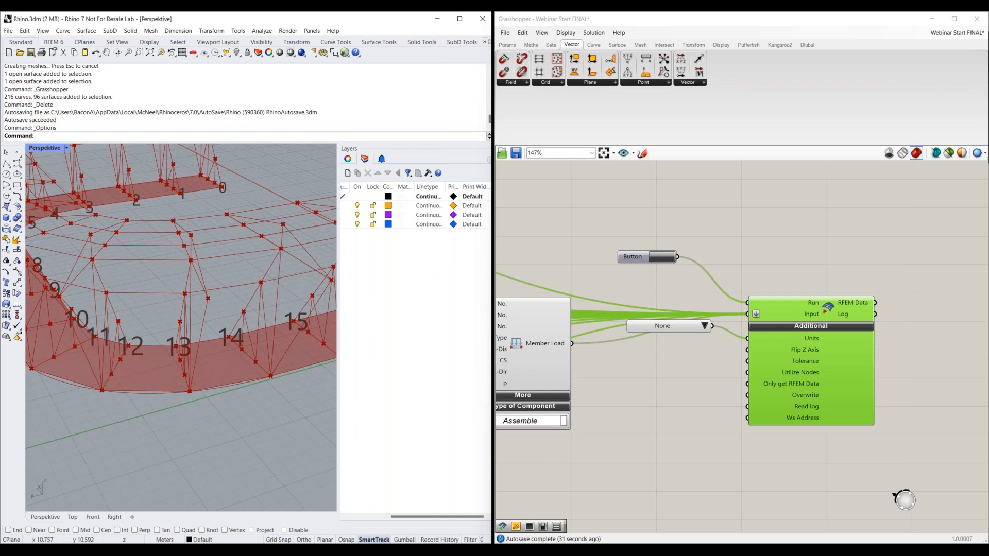
Add a Boolean Toggle, connect it to the RFEM Export's Overwrite input and set it to True
double_click(650, 370)
type("bool")
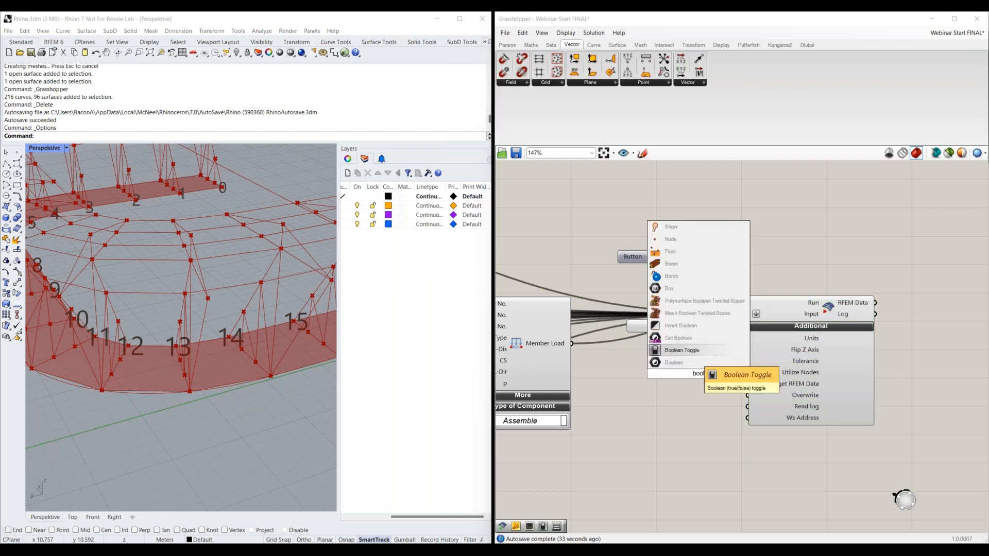
key("Return")
left_click_drag(709, 376, 748, 395)
left_click_drag(669, 380, 662, 379)
double_click(689, 379)
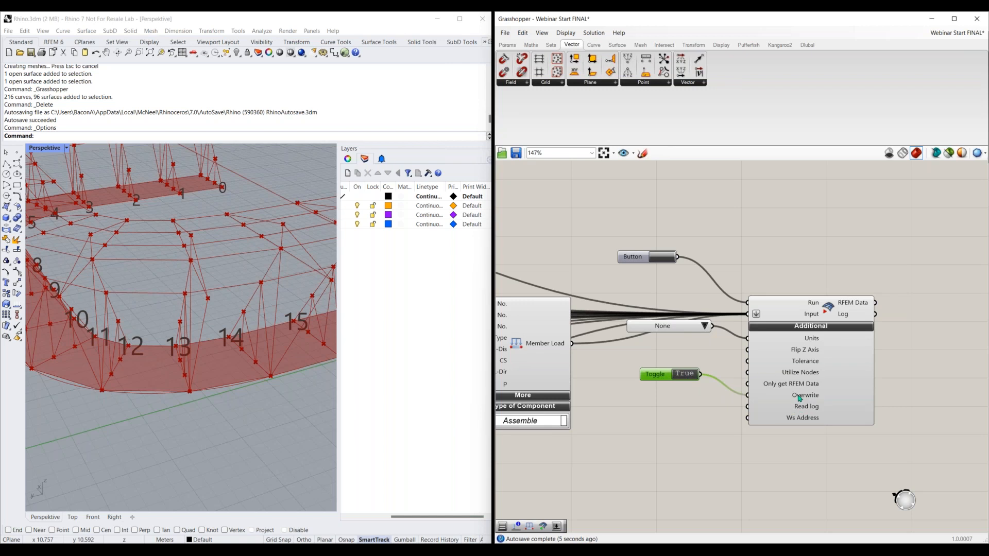
Run the prepared RFEM Export in the Final Export group to send the stadium model to RFEM 6
double_click(688, 375)
scroll(676, 397, "down", 5)
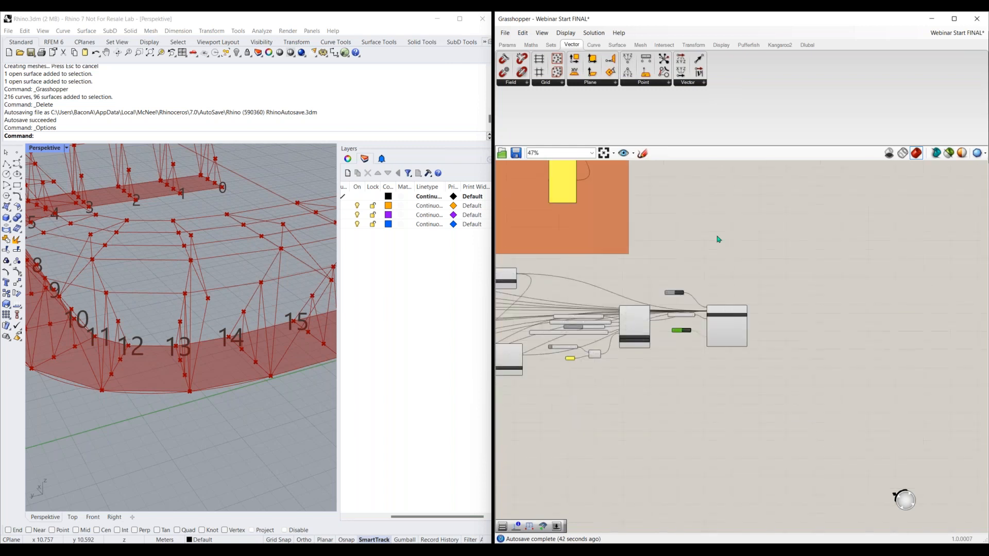
scroll(719, 239, "down", 2)
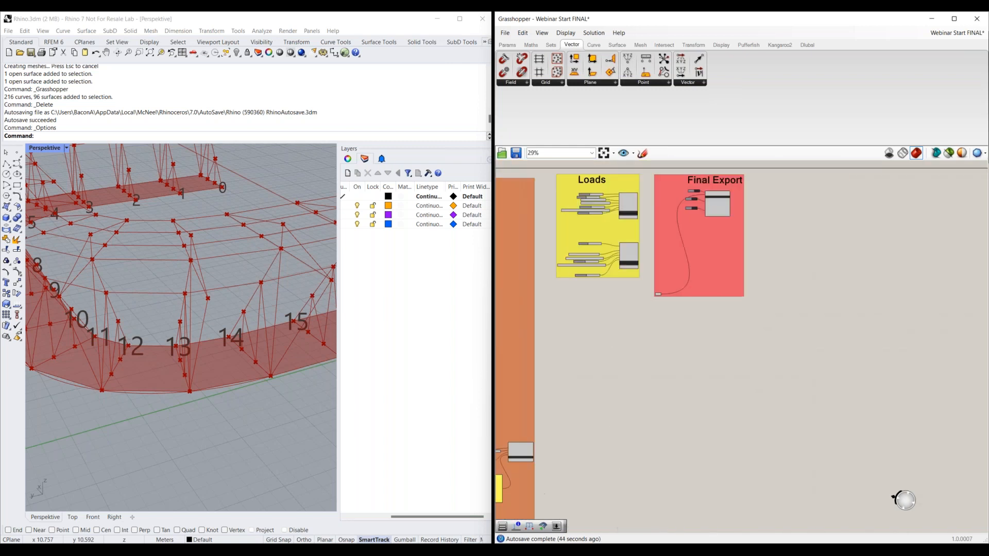
scroll(646, 330, "up", 5)
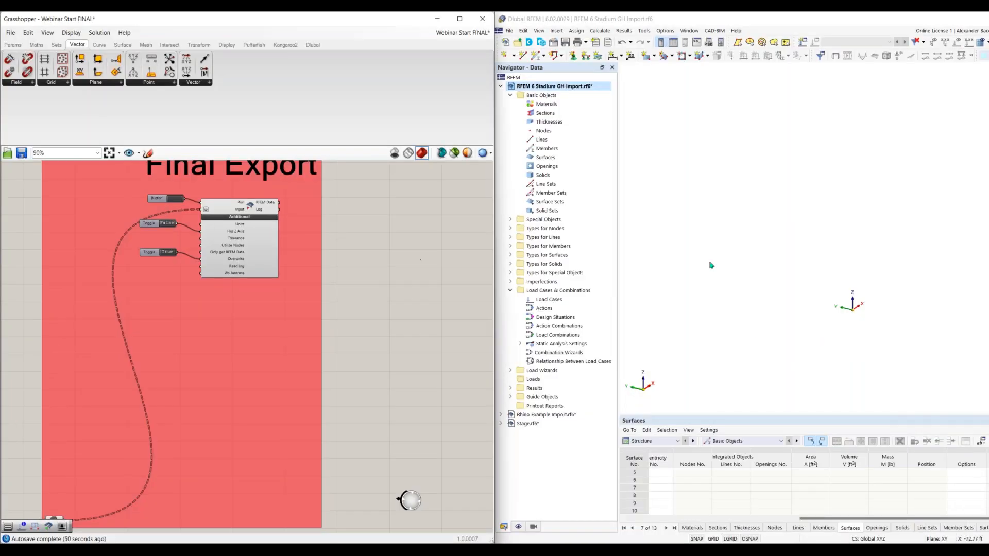
left_click(173, 200)
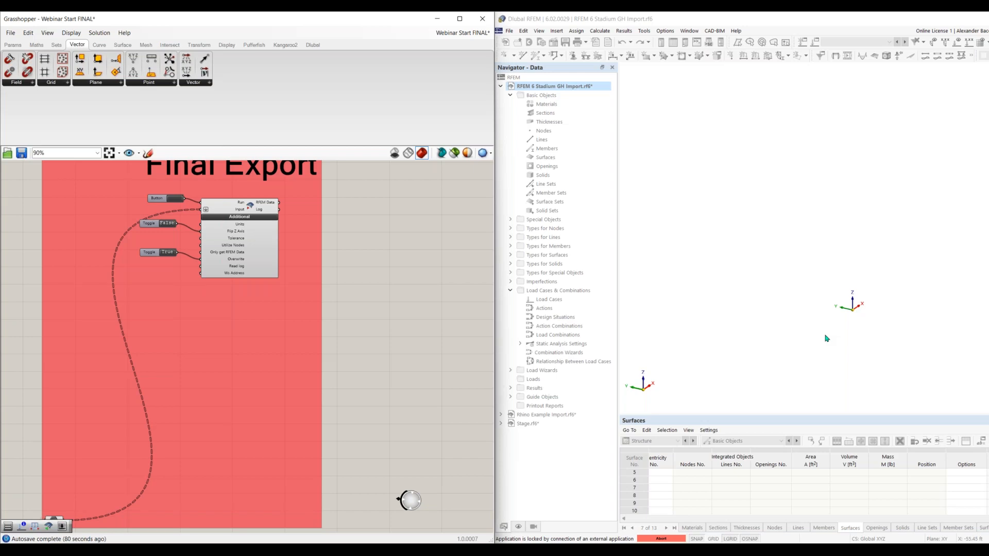
left_click(817, 250)
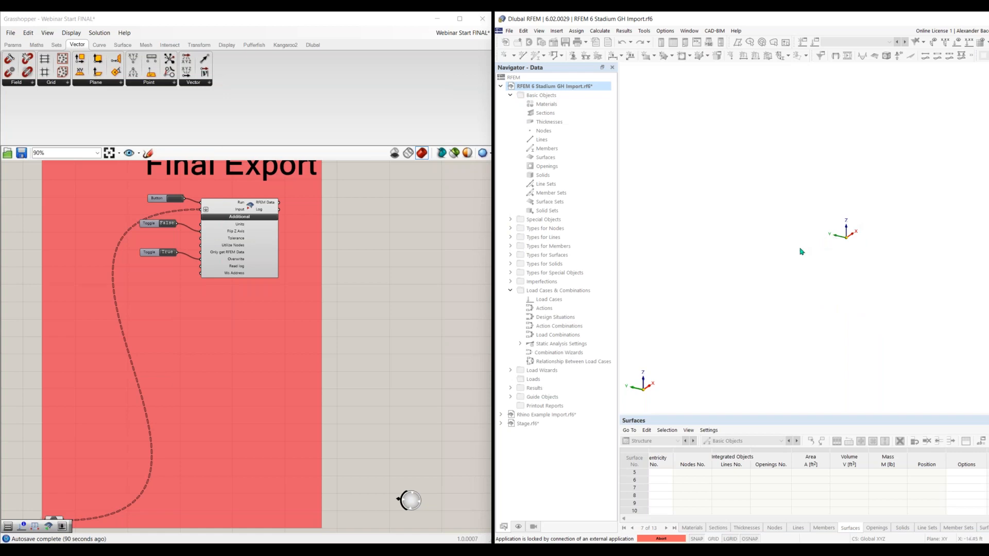
middle_click_drag(805, 252, 768, 285)
left_click(181, 201)
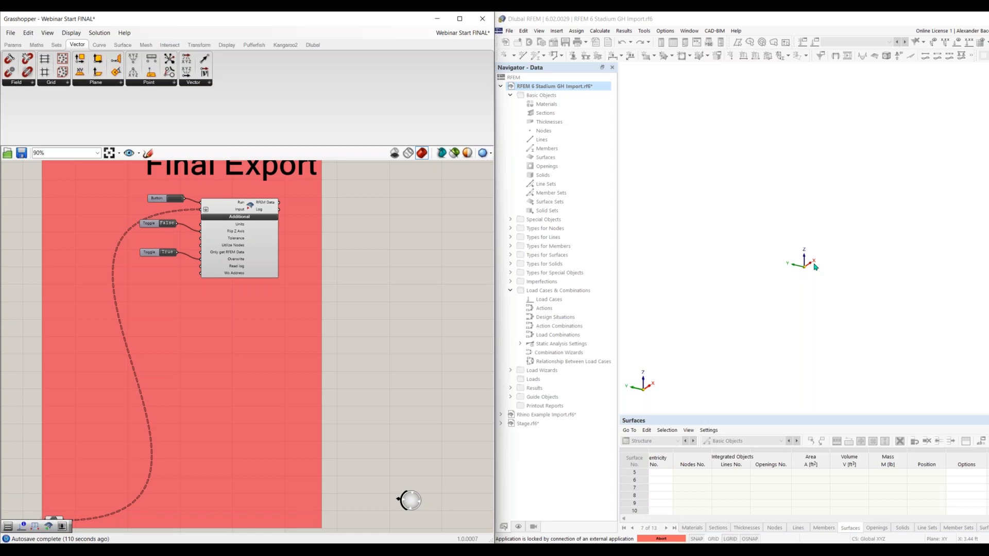
Abort the external application's connection that locks RFEM and confirm the abort
key("ctrl+2")
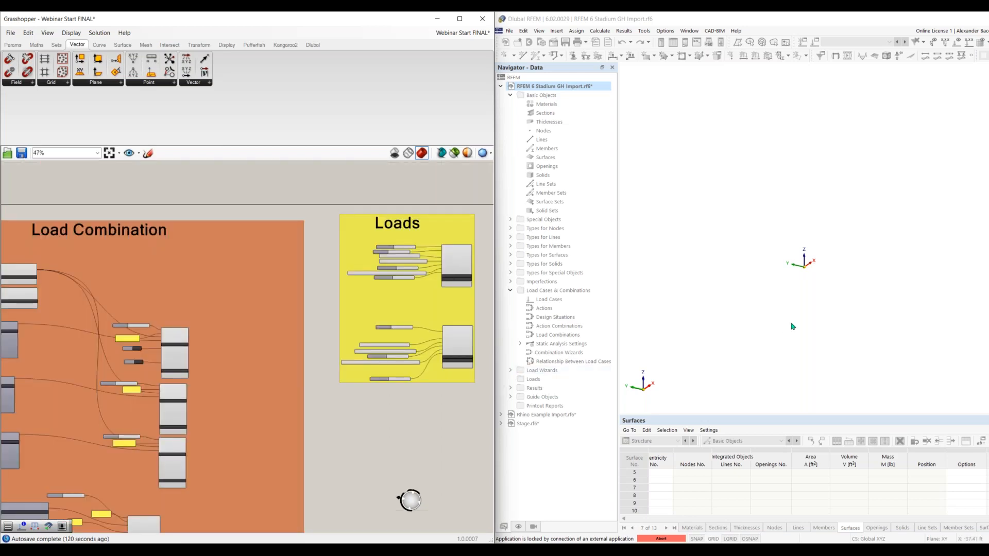
left_click(808, 300)
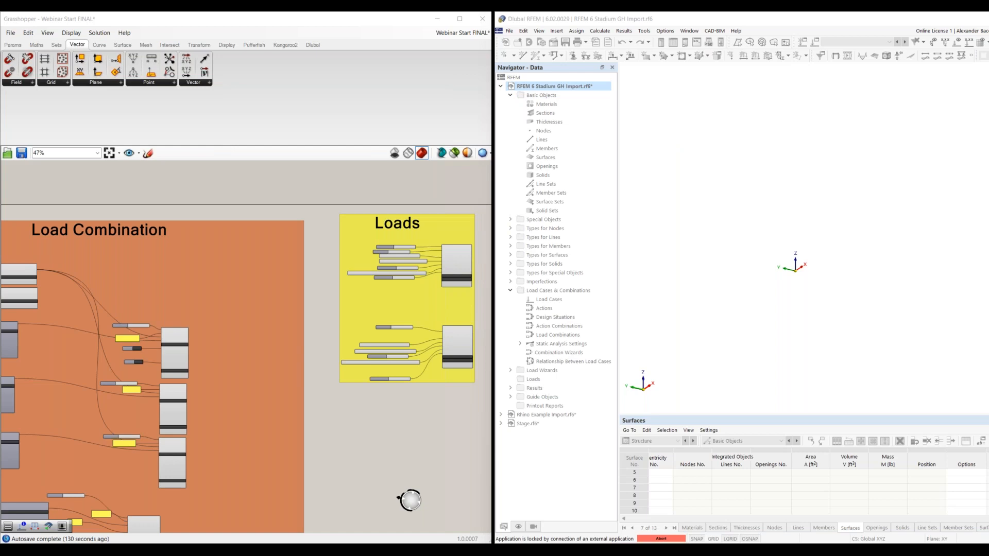
left_click(661, 539)
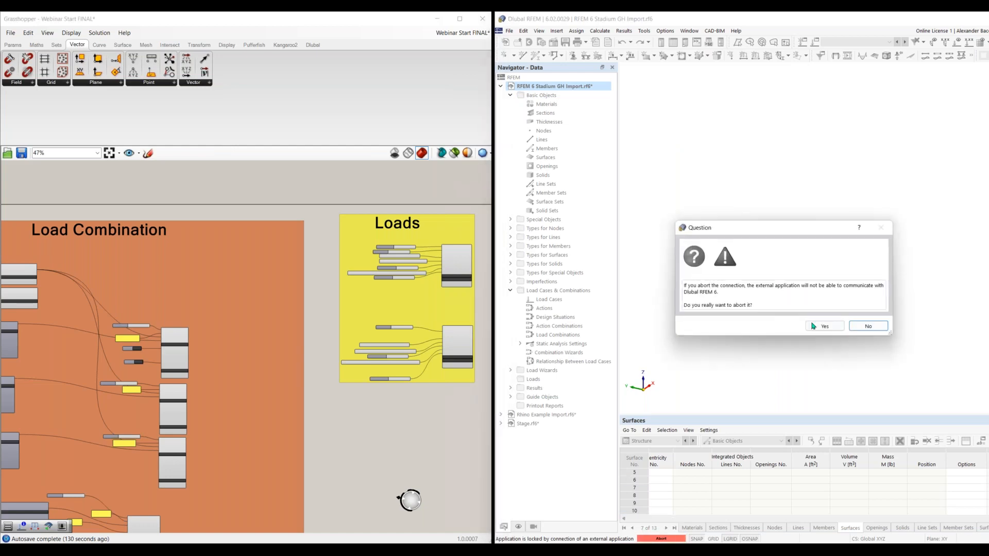
left_click(823, 327)
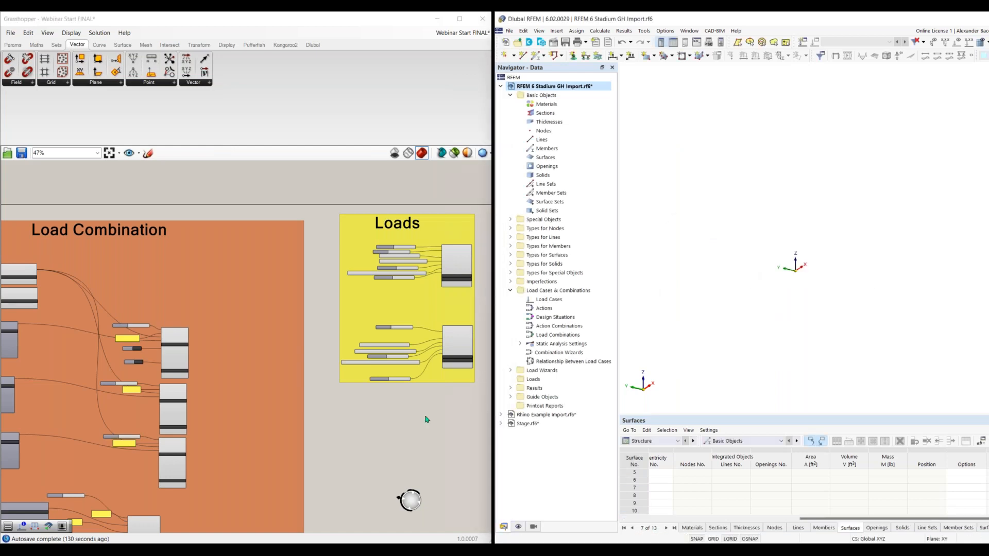
Trigger the Final Export group's RFEM Export again after the aborted connection
right_click_drag(427, 419, 296, 437)
scroll(428, 272, "up", 5)
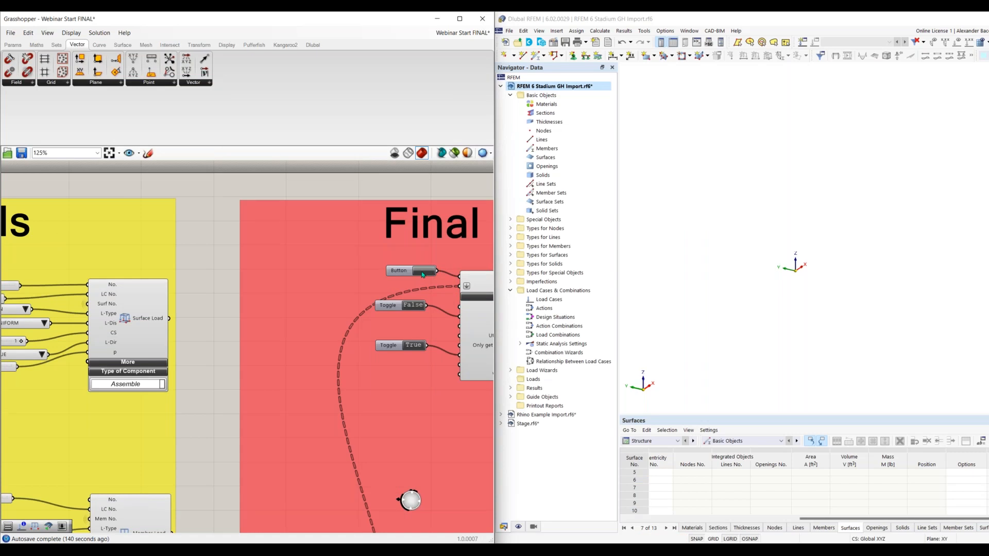
left_click(422, 271)
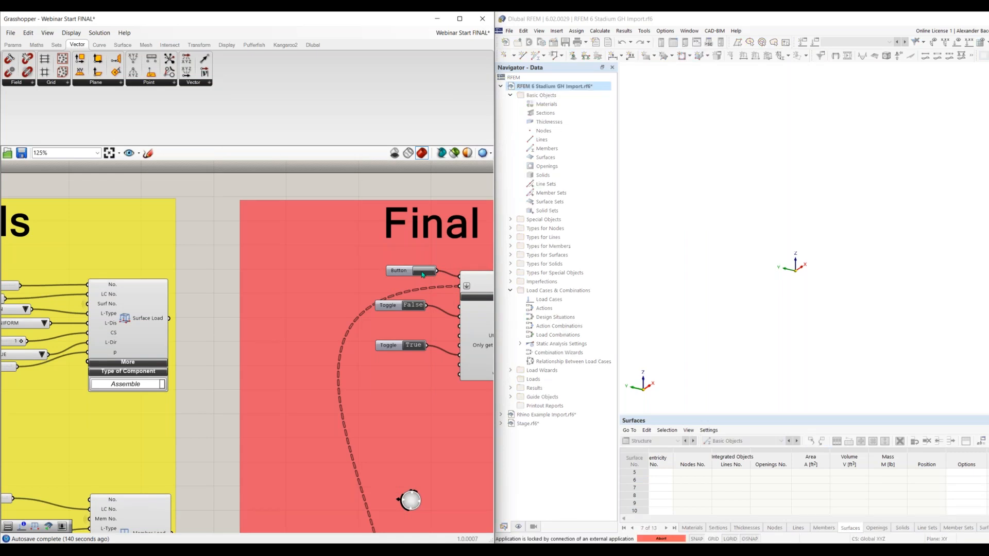
Examine the graph's wires from the model data, load combination and loads groups into the Final Export's collected input
right_click_drag(424, 412, 272, 421)
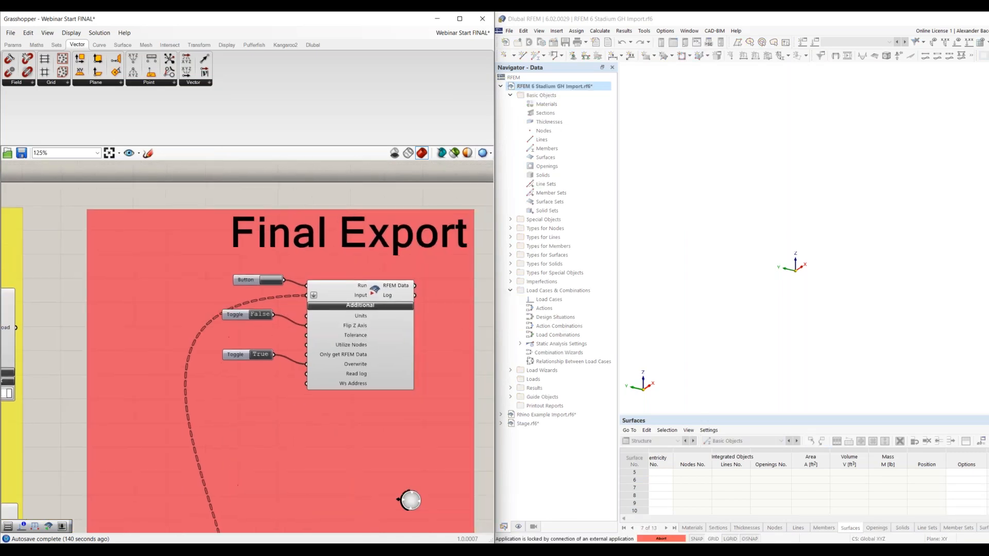
scroll(337, 410, "down", 4)
right_click_drag(206, 495, 351, 317)
left_click(376, 332)
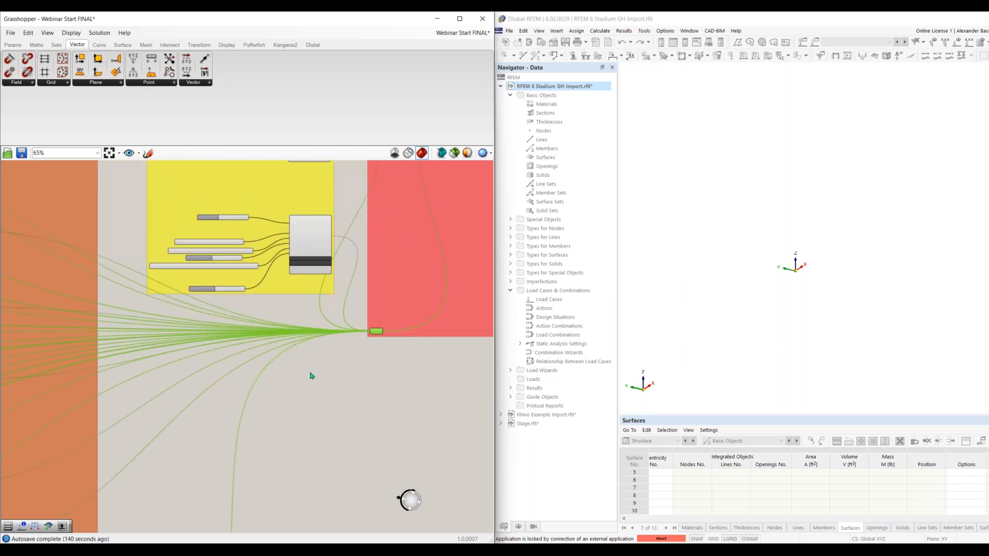
right_click_drag(73, 359, 199, 345)
scroll(137, 327, "down", 3)
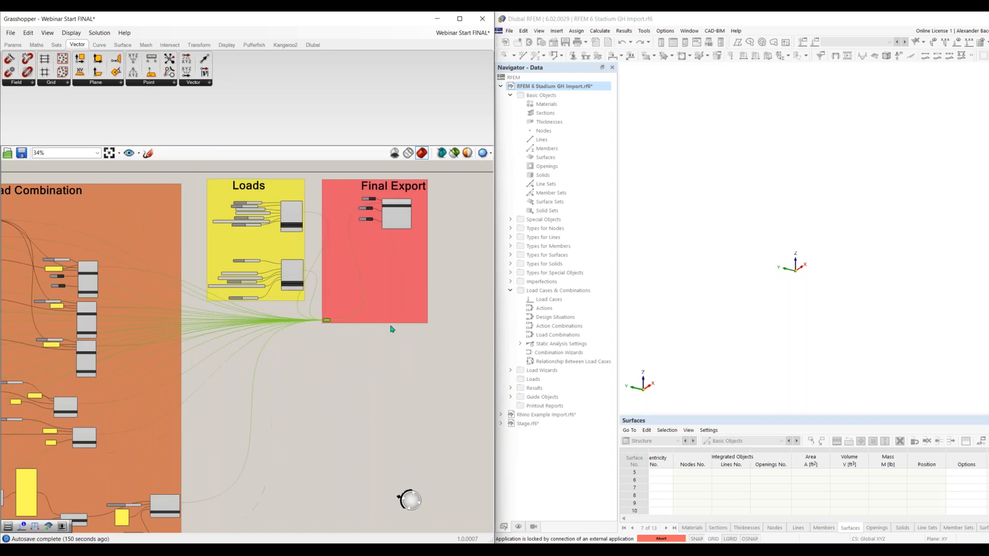
right_click_drag(278, 360, 404, 263)
right_click_drag(222, 500, 327, 412)
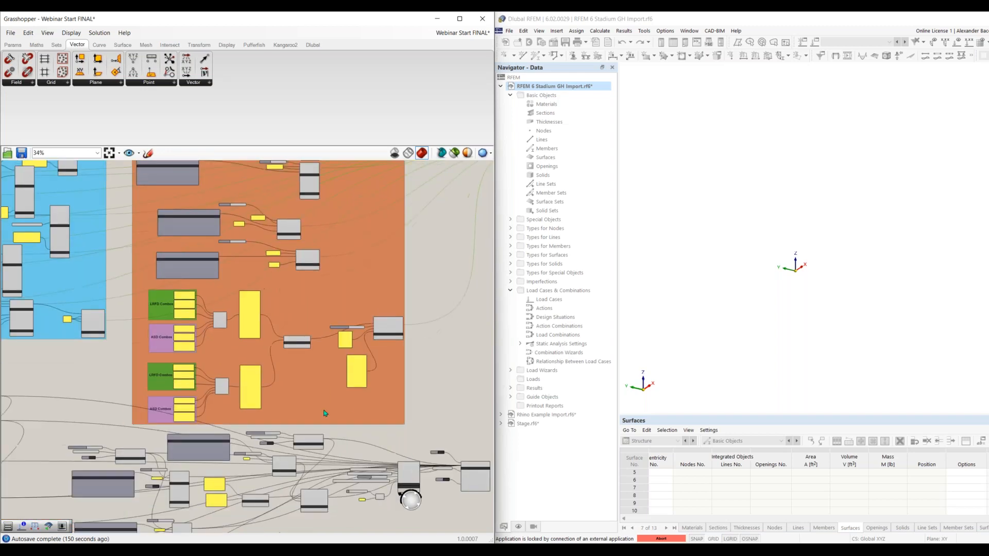
right_click_drag(131, 370, 361, 462)
right_click_drag(239, 344, 328, 381)
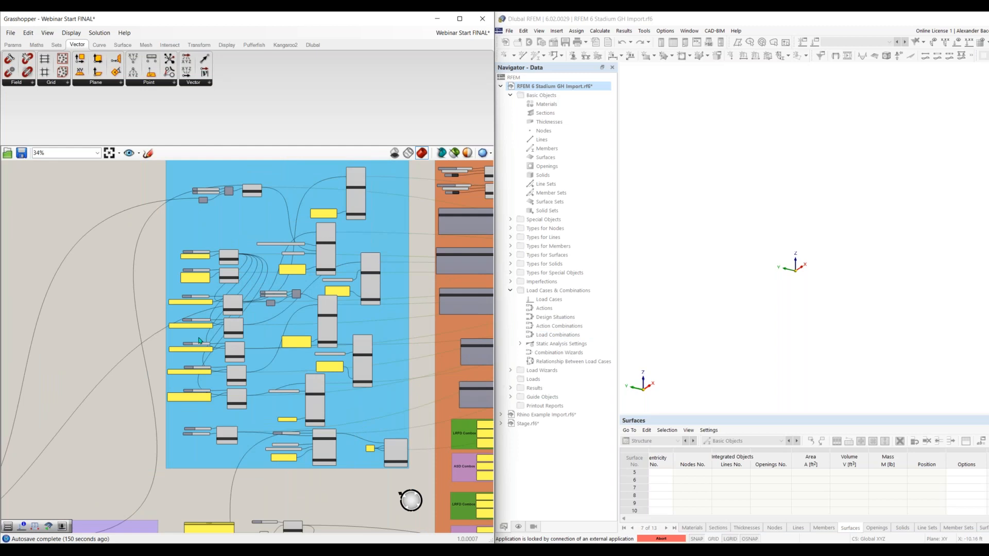
right_click_drag(125, 470, 199, 327)
right_click_drag(264, 463, 323, 357)
right_click_drag(300, 416, 218, 487)
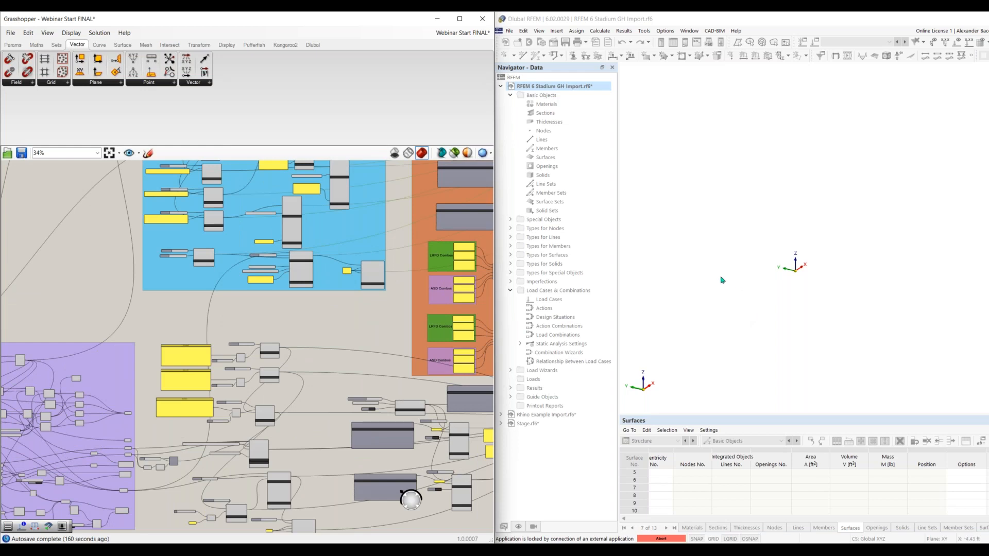
Switch to RFEM and abort the repeated export's connection to unlock the program
left_click(710, 240)
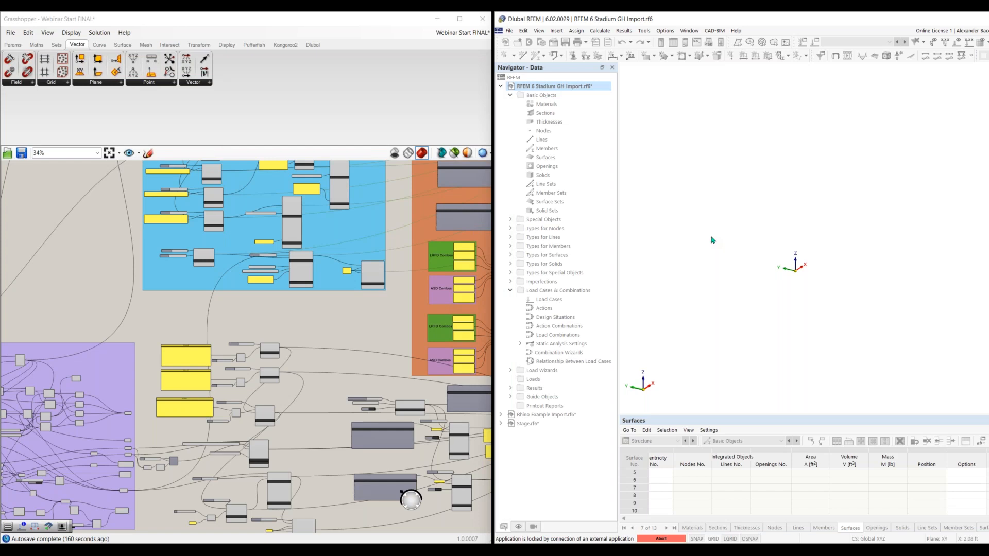
left_click(661, 538)
left_click(824, 326)
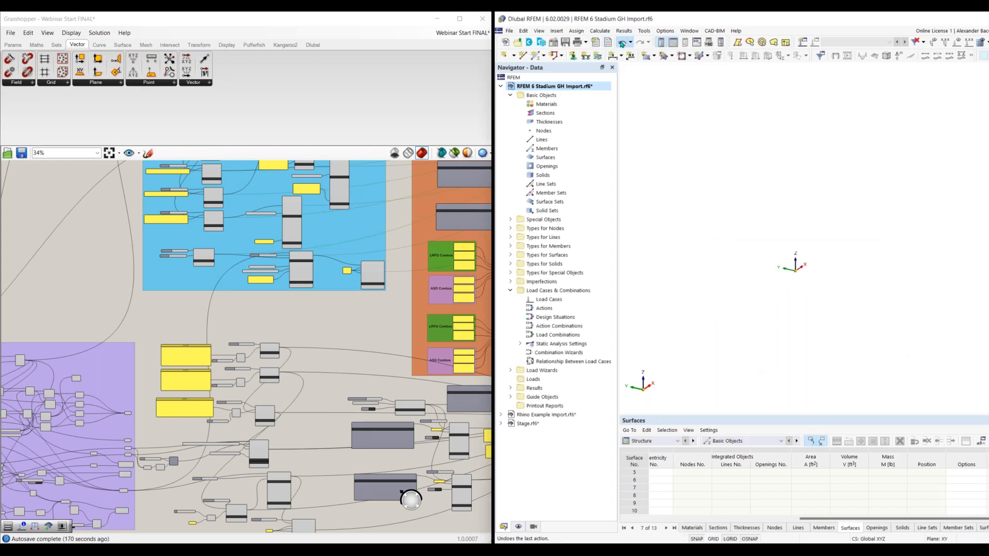
Restore the complete stadium model by undoing the latest RFEM changes and redoing one, and bring the whole structure into view
left_click(621, 44)
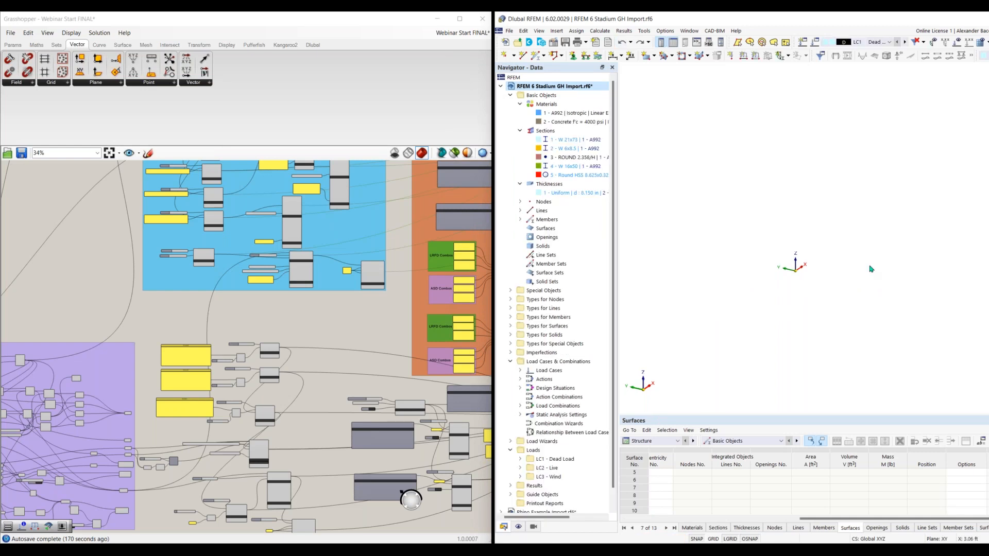
scroll(808, 267, "down", 3)
scroll(769, 252, "up", 3)
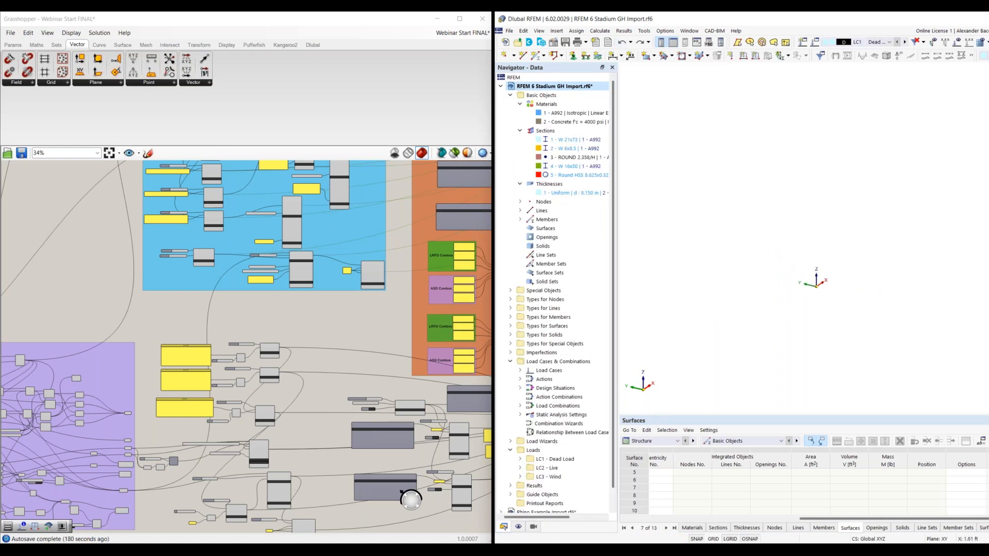
left_click(622, 43)
left_click(623, 44)
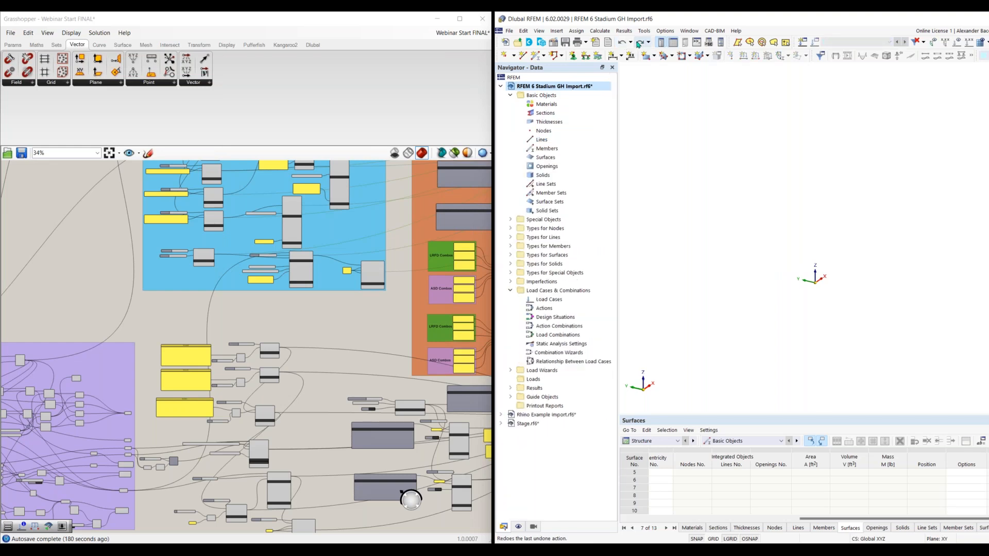
left_click(639, 45)
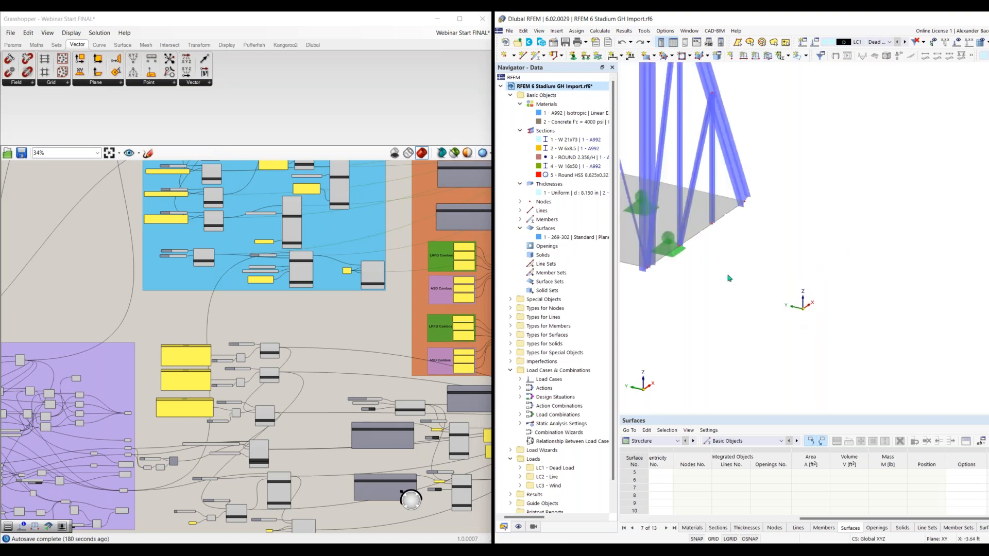
middle_click_drag(744, 262, 725, 256)
right_click(774, 335)
scroll(820, 268, "down", 3)
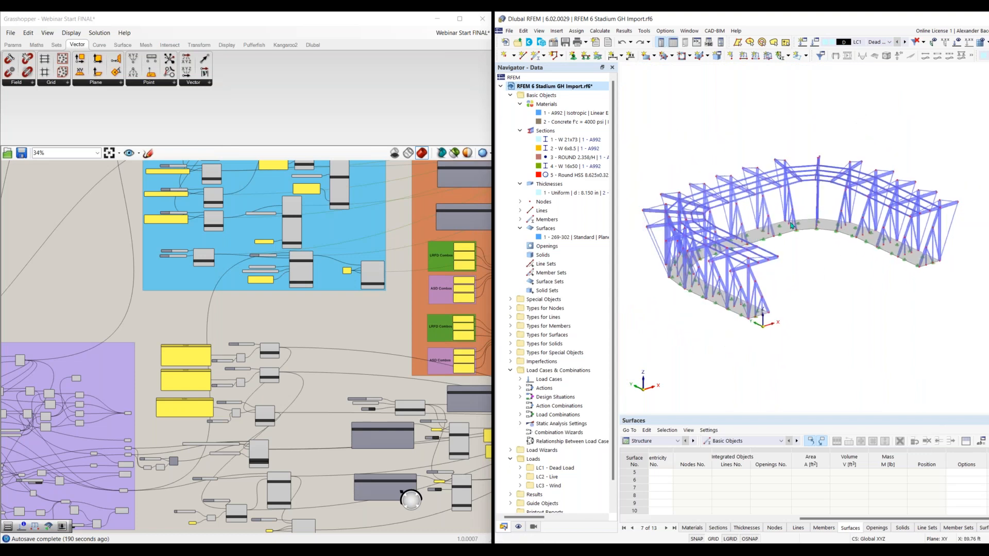
scroll(774, 258, "up", 2)
scroll(774, 257, "down", 1)
middle_click_drag(774, 258, 827, 262)
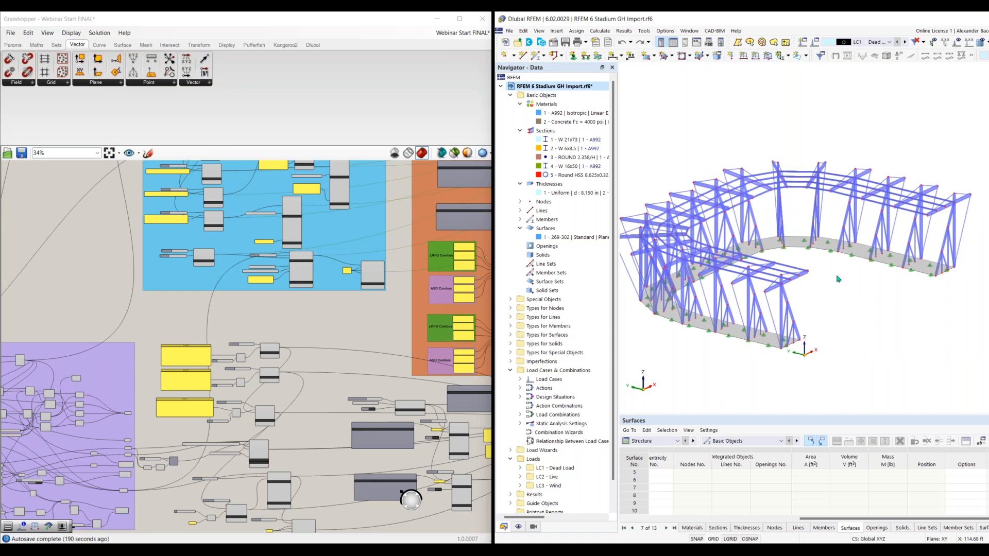
Review the list of load cases, design situations and combinations, and highlight the members that use the A992 material
left_click(876, 42)
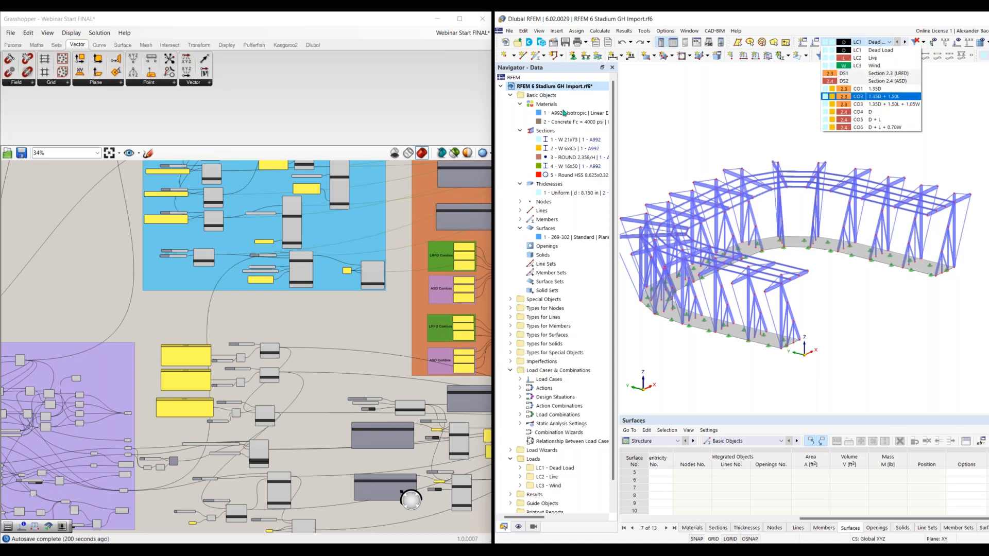
left_click(565, 112)
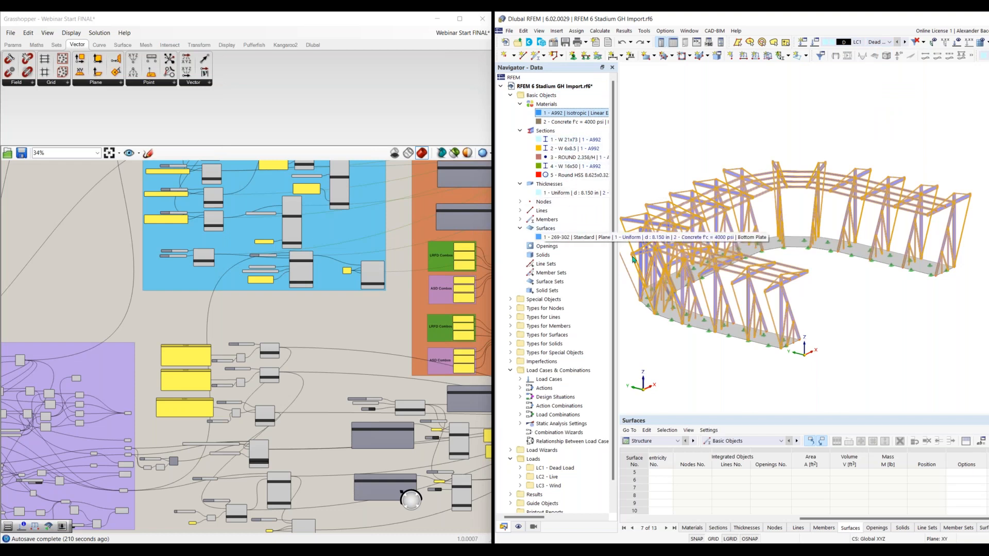
scroll(778, 304, "up", 3)
middle_click_drag(778, 304, 853, 308, "ctrl")
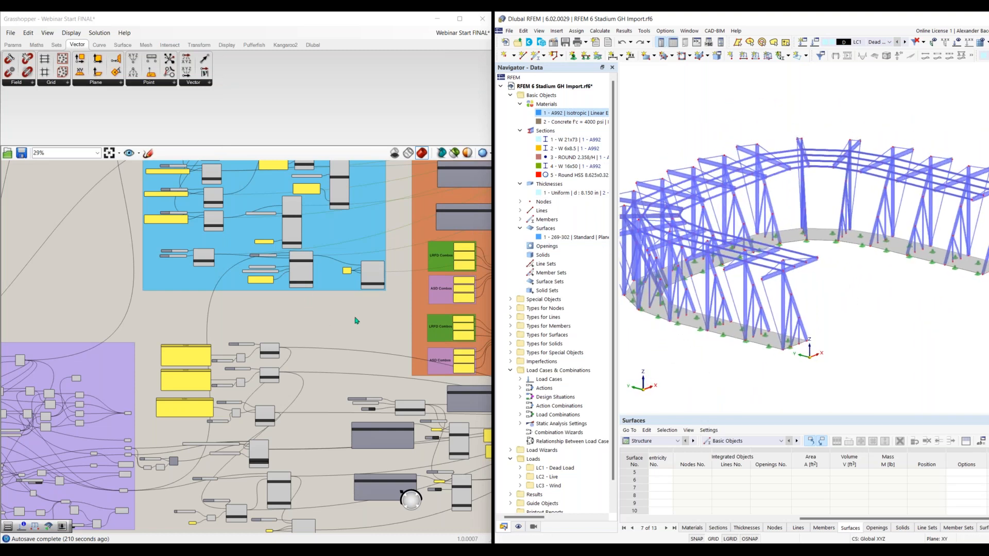
scroll(356, 319, "down", 3)
right_click_drag(340, 329, 265, 388)
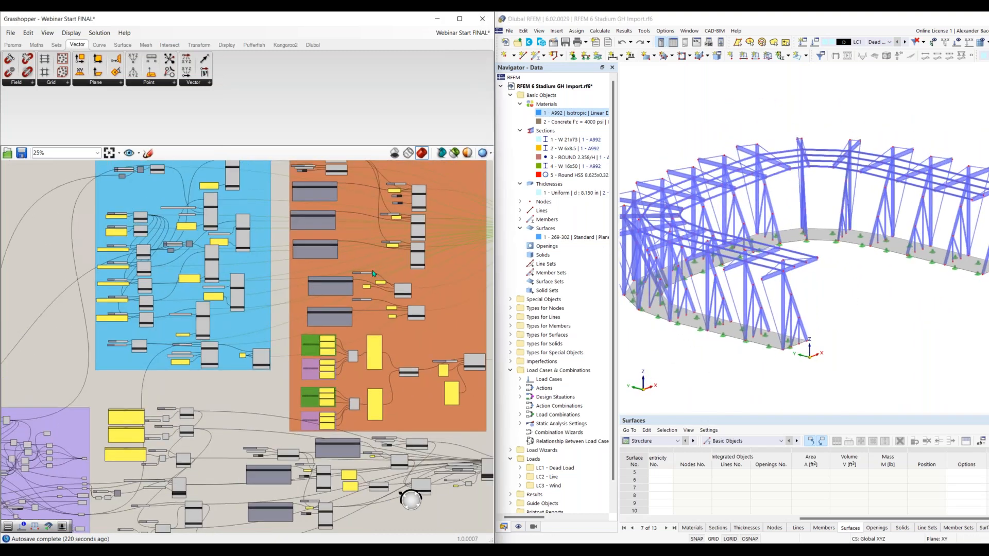
scroll(819, 266, "down", 2)
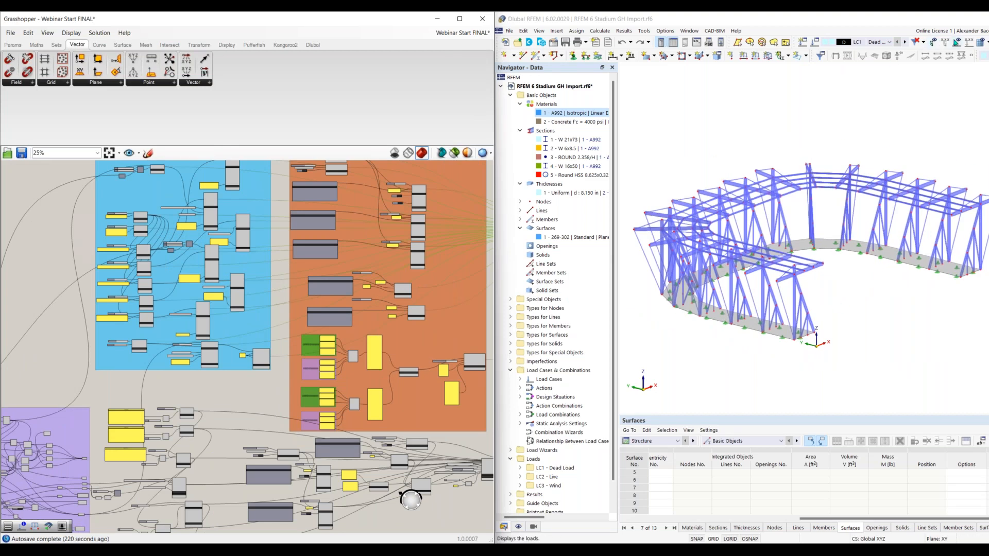
Display the loads and check them across the dead, live and wind load cases, returning to LC2 Live
left_click(957, 42)
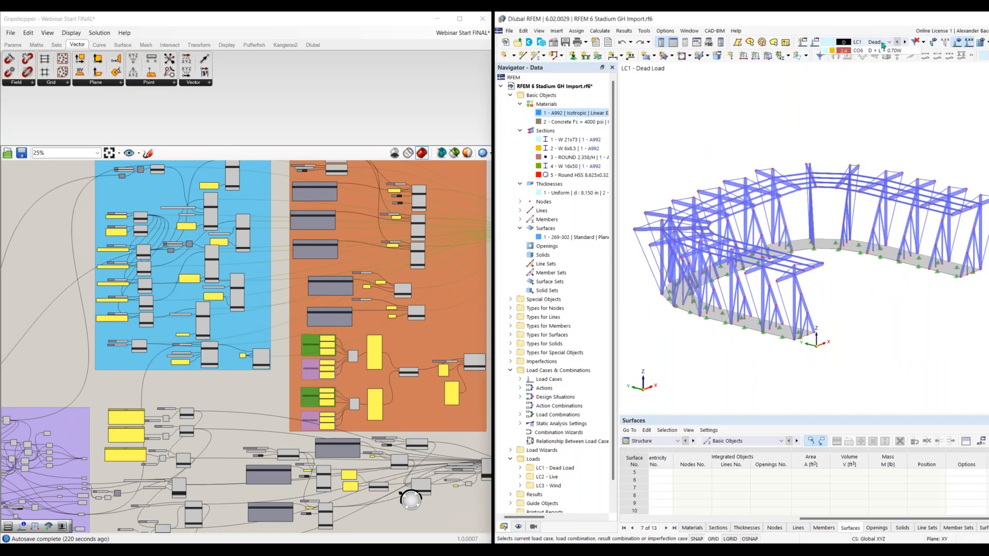
left_click(906, 43)
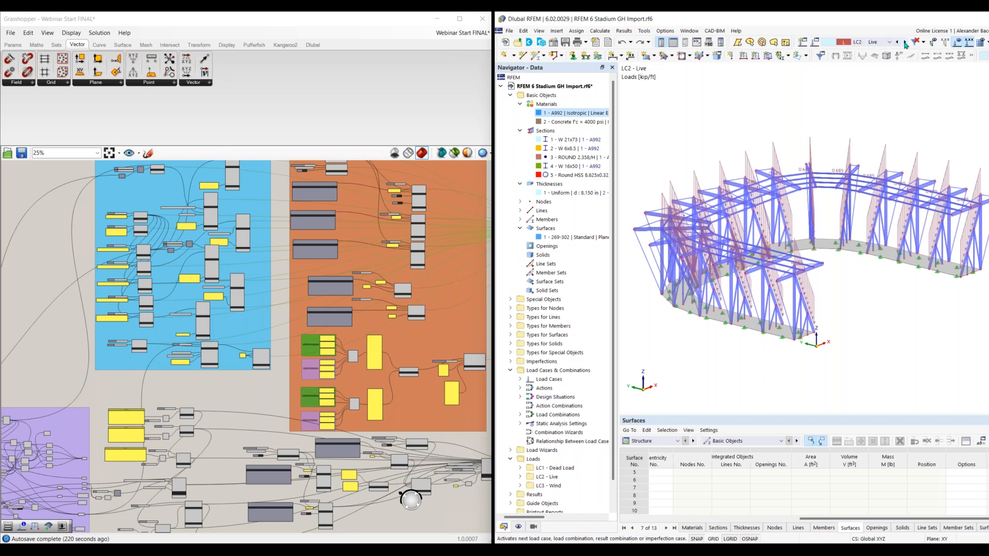
left_click(905, 43)
left_click(899, 43)
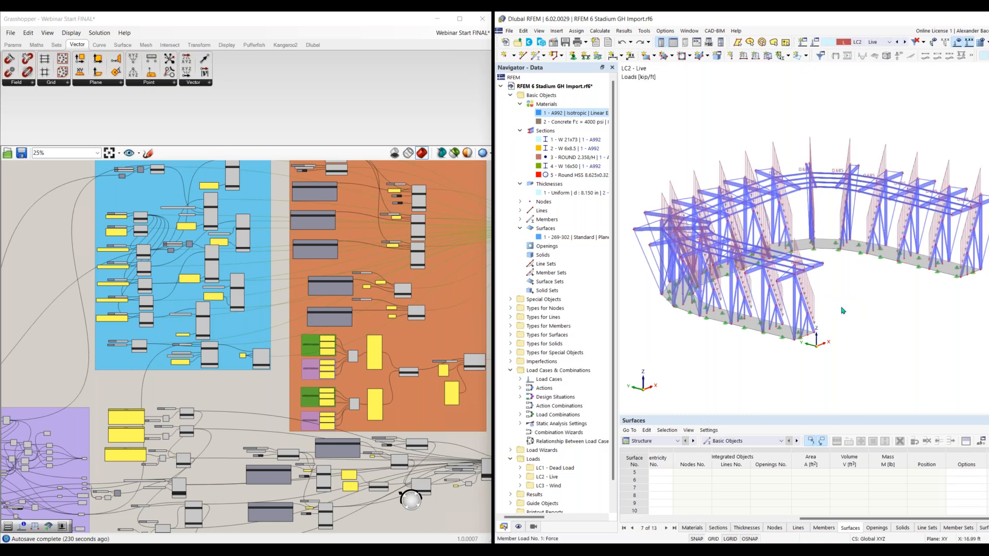
scroll(843, 311, "up", 5)
scroll(843, 310, "down", 6)
scroll(835, 303, "up", 2)
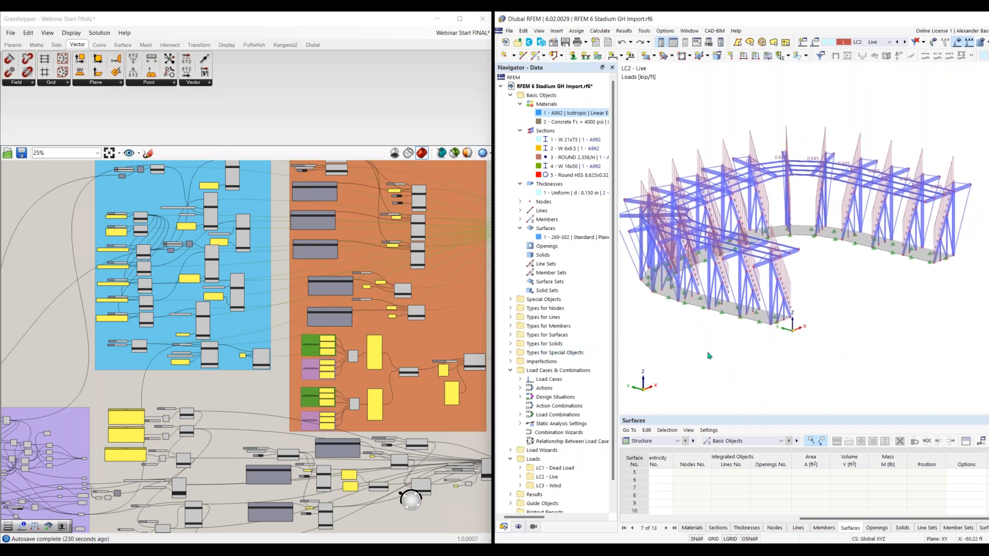
Switch to the running PowerPoint slide show and advance to the short-term points of the Future Developments slide
key("super+Tab")
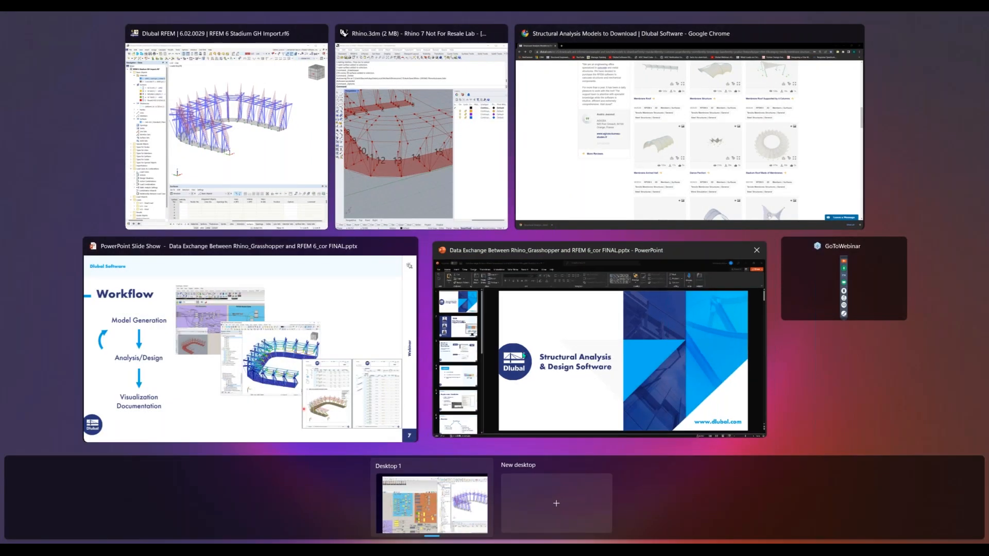
left_click(524, 356)
key("super+Tab")
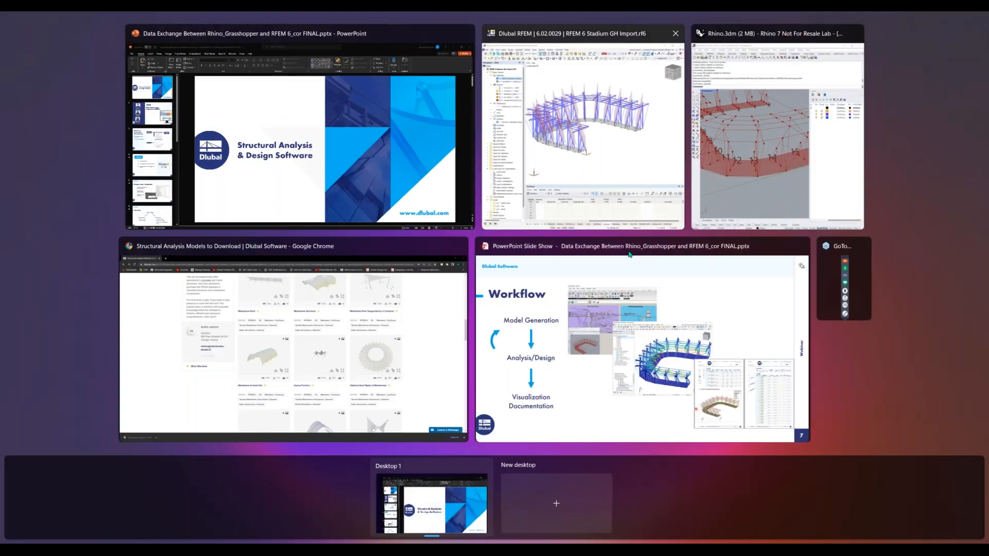
left_click(627, 302)
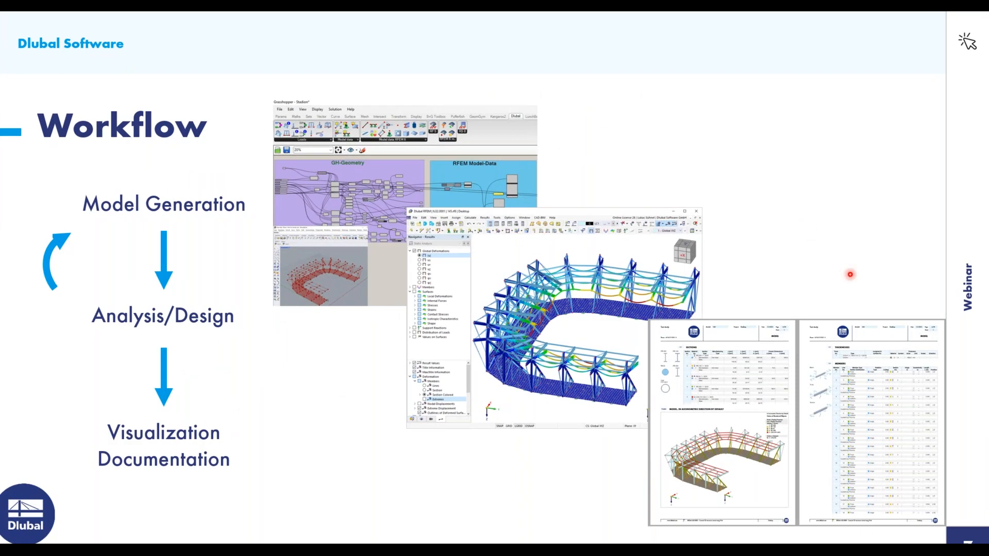
key("Right")
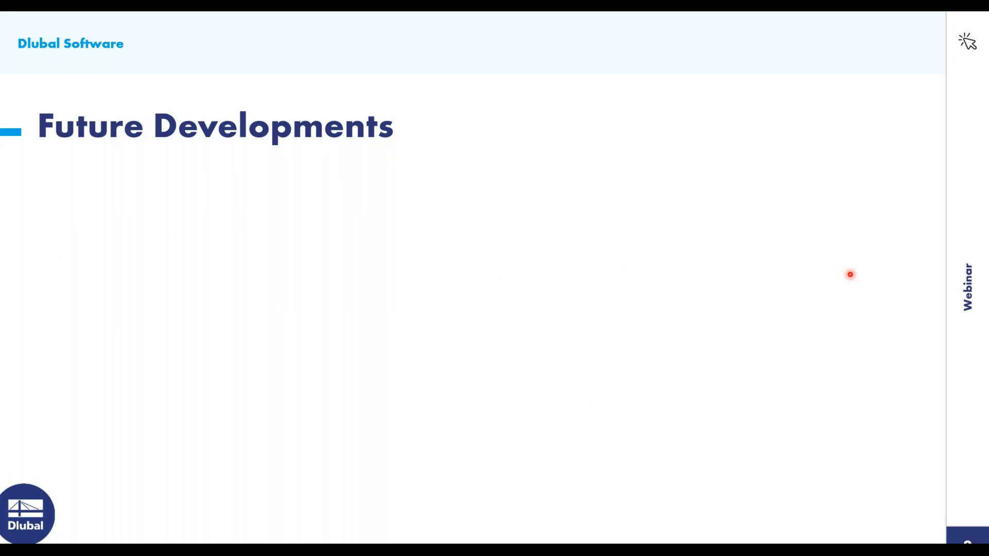
key("Right")
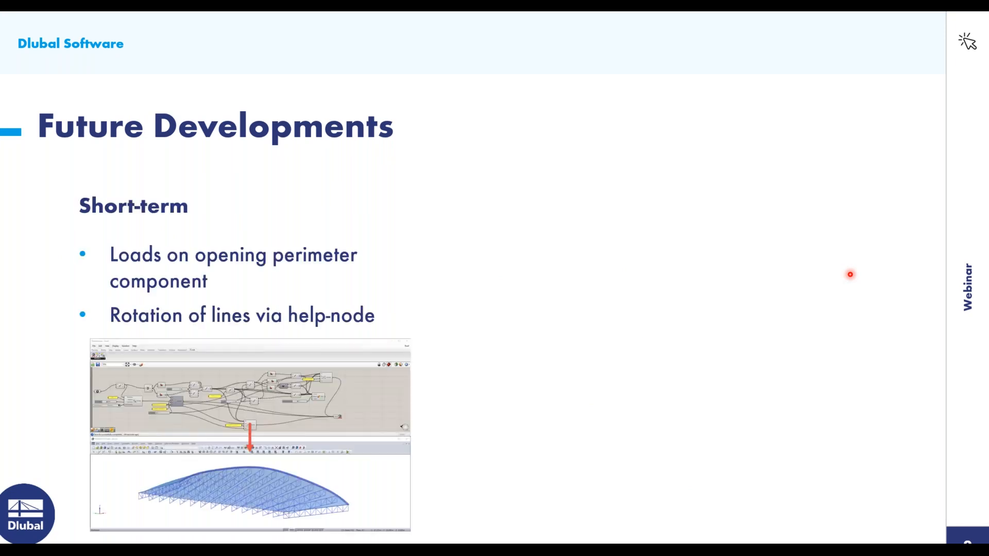